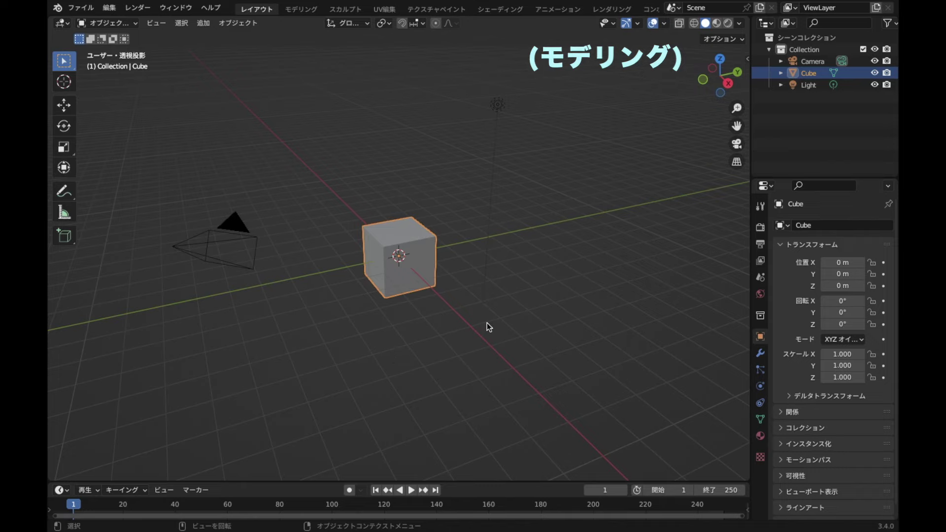
# Delete the default cube from the scene
pyautogui.scroll(1, 487, 327)
pyautogui.scroll(4, 487, 327)
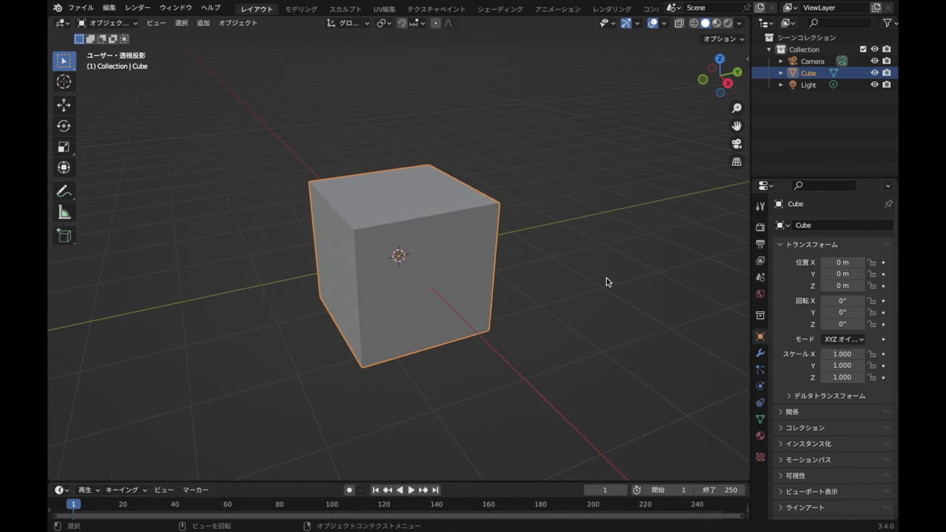
pyautogui.press('x')
pyautogui.click(548, 279)
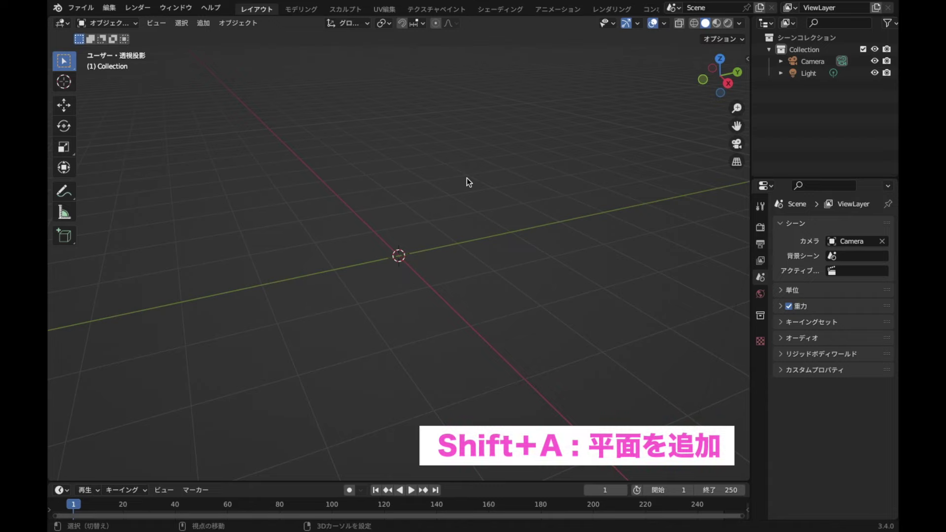
# Add a plane, rotate it 90° around X, and view it from the front
pyautogui.hotkey('shift', 'a')
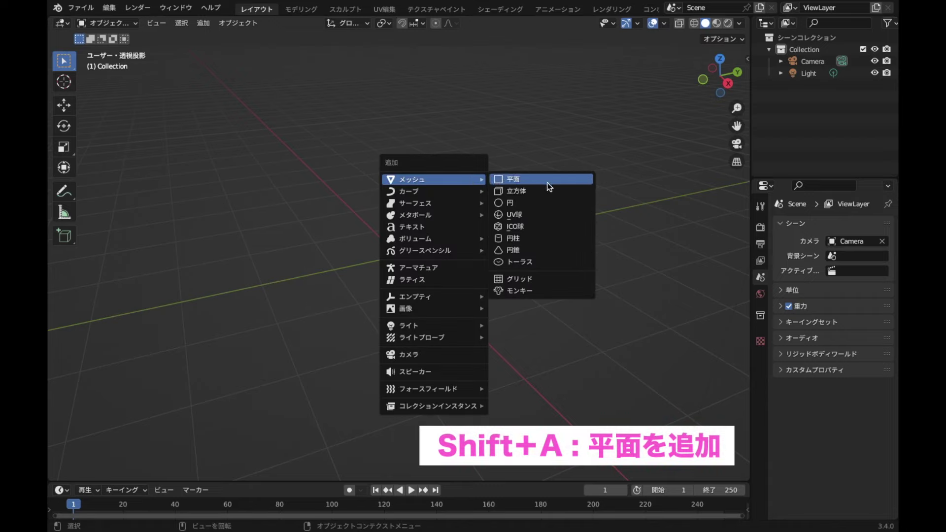
pyautogui.click(547, 182)
pyautogui.moveTo(419, 359)
pyautogui.mouseDown(button='middle')
pyautogui.moveTo(471, 372)
pyautogui.moveTo(509, 328)
pyautogui.mouseUp(button='middle')
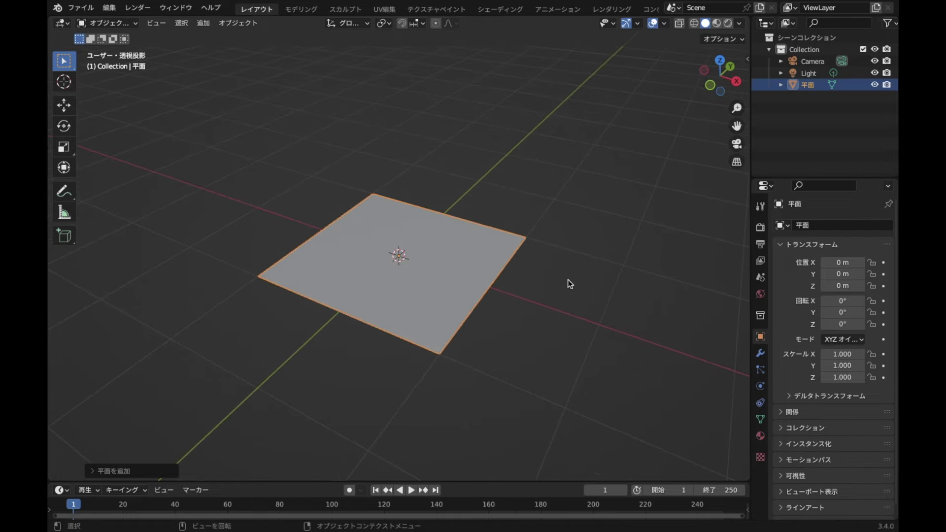
pyautogui.write('rx90')
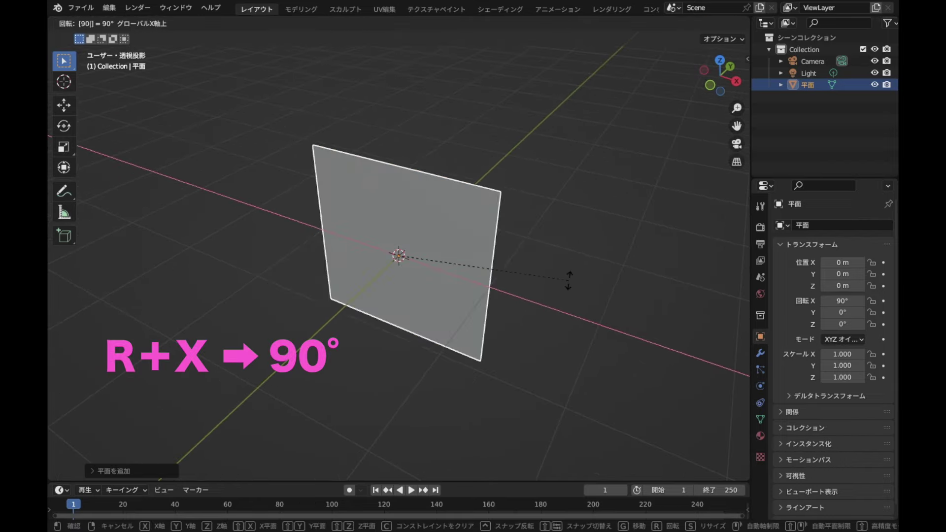
pyautogui.press('Return')
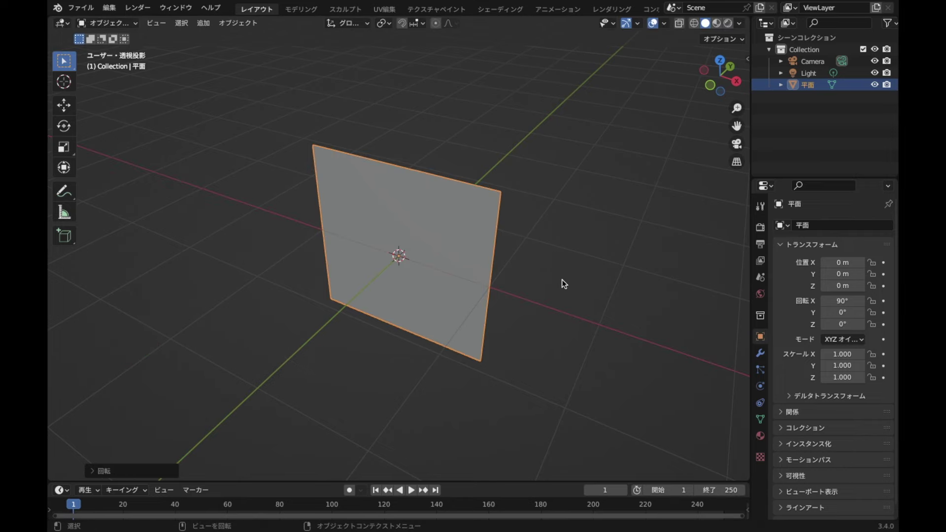
pyautogui.click(710, 86)
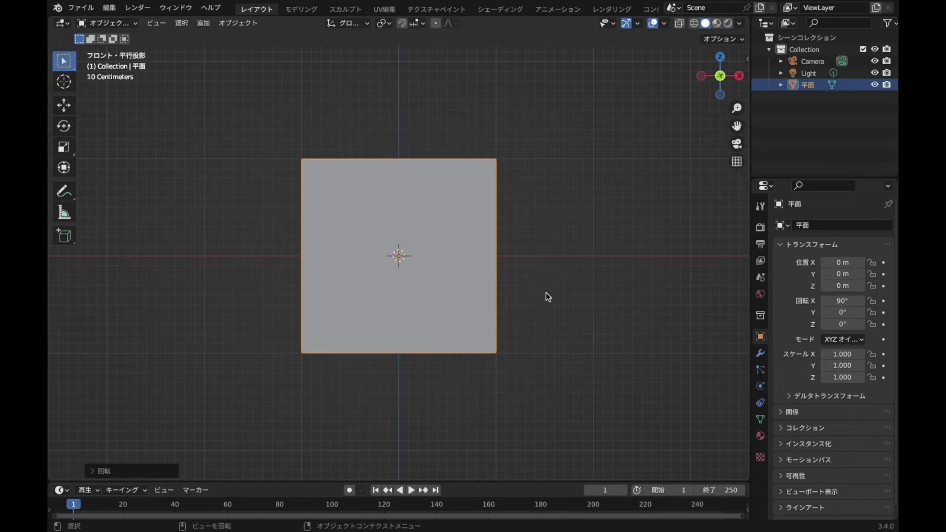
# Scale the plane along Z to 1.596, then enter Edit Mode
pyautogui.scroll(-2, 533, 326)
pyautogui.scroll(1, 522, 316)
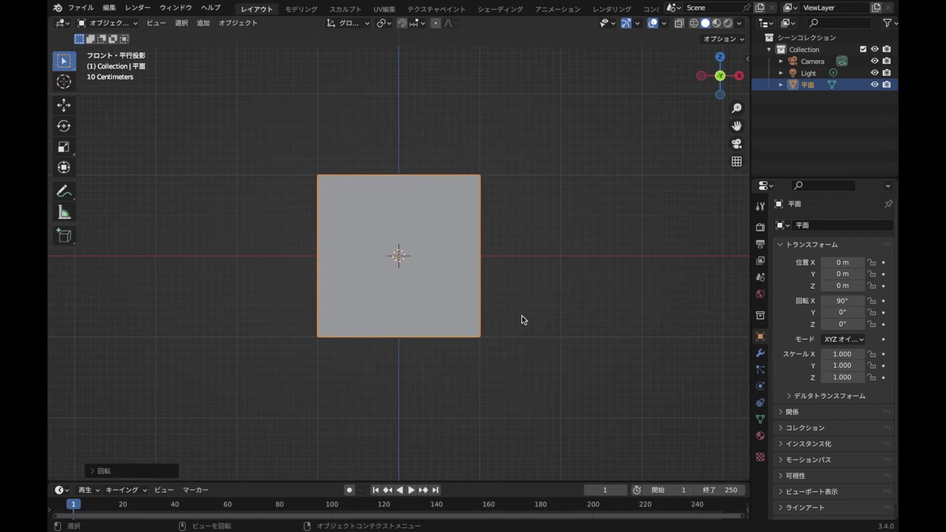
pyautogui.press('s')
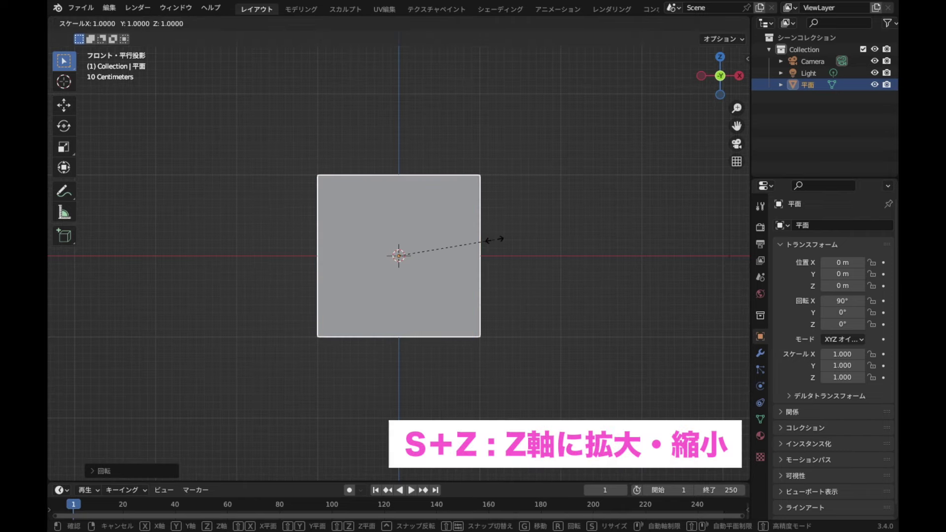
pyautogui.press('z')
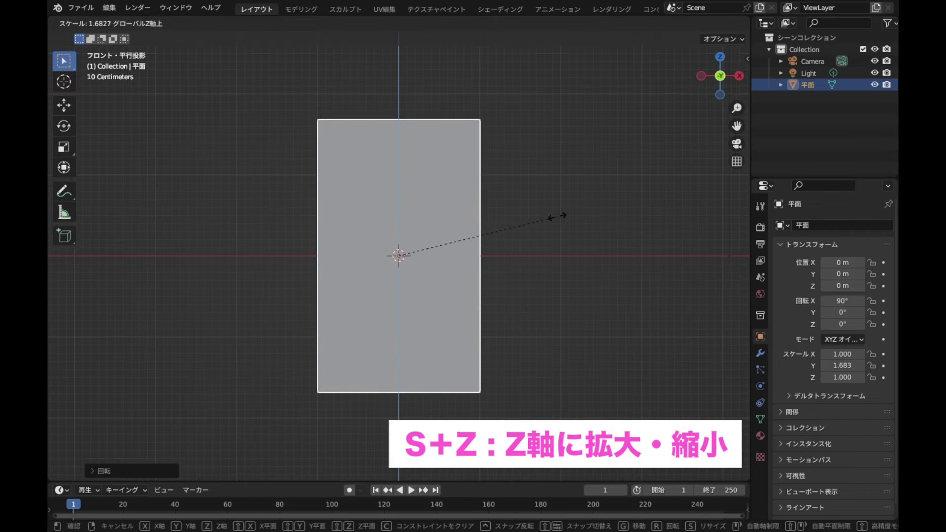
pyautogui.click(551, 229)
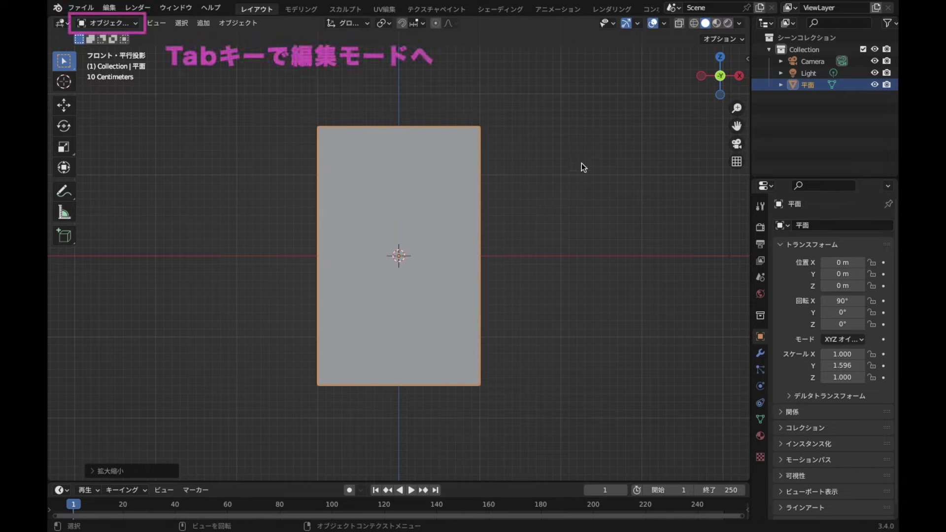
pyautogui.press('Tab')
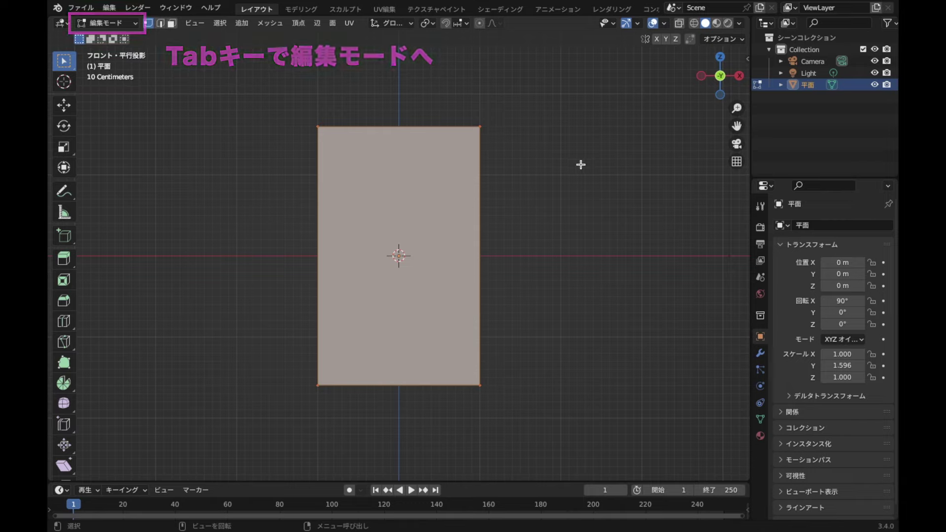
# Subdivide the plane with 50 cuts, then deselect all vertices
pyautogui.rightClick(626, 213)
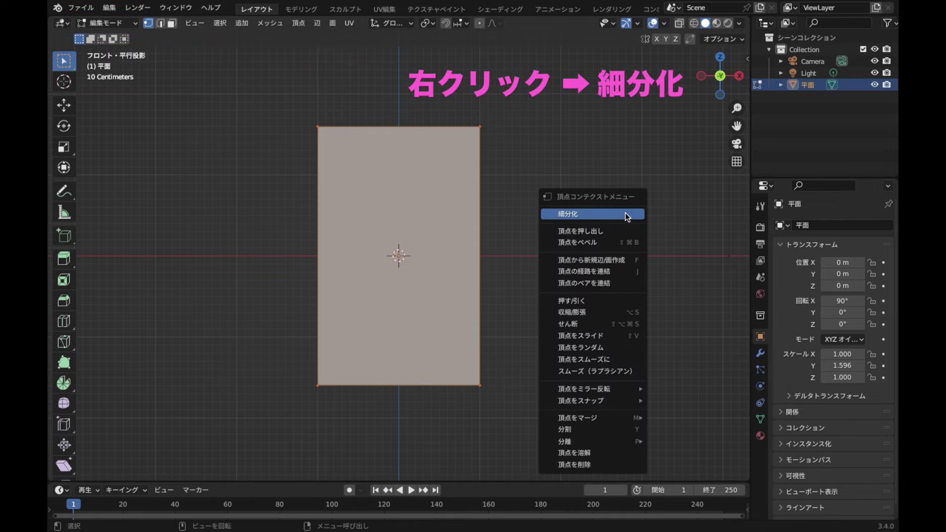
pyautogui.click(569, 215)
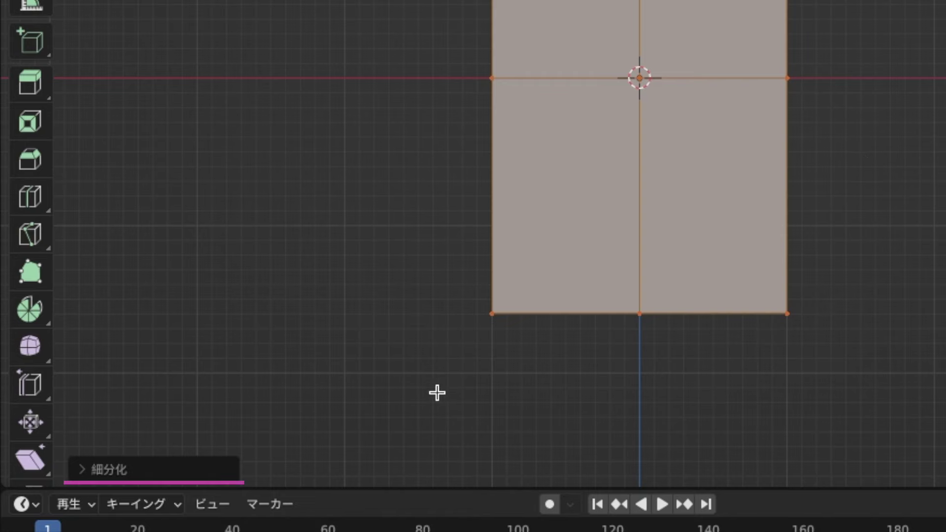
pyautogui.click(113, 471)
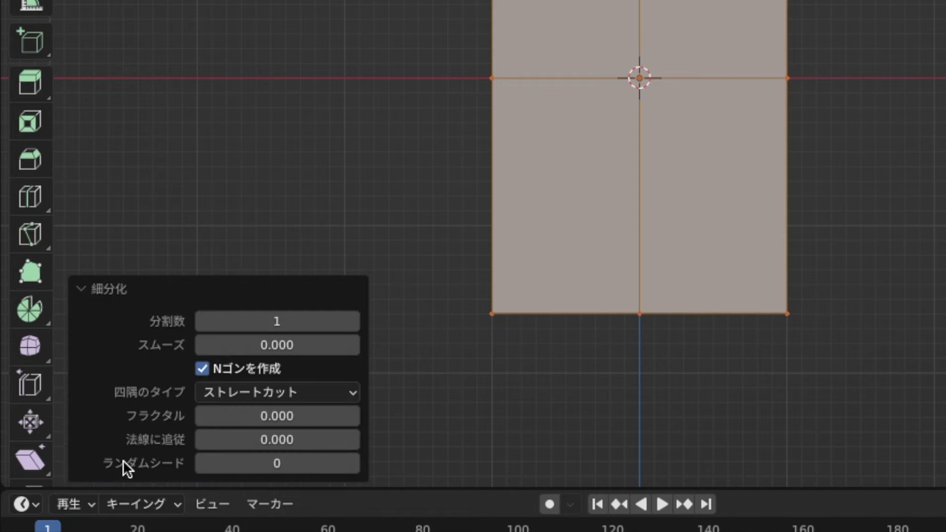
pyautogui.click(309, 322)
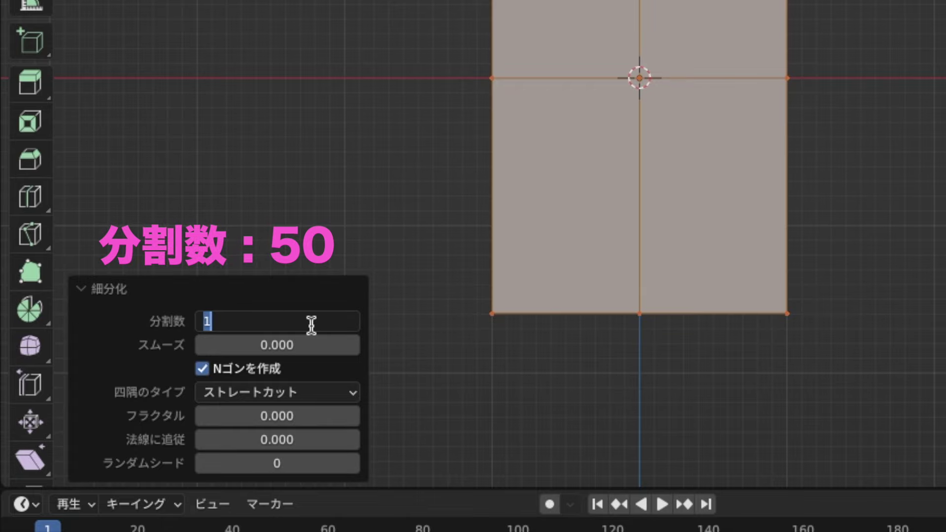
pyautogui.write('50')
pyautogui.press('Return')
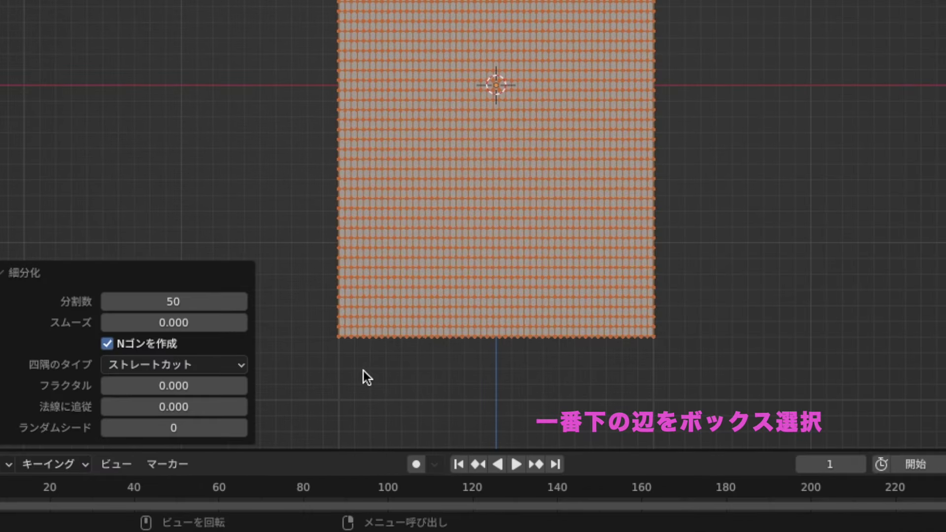
pyautogui.click(367, 377)
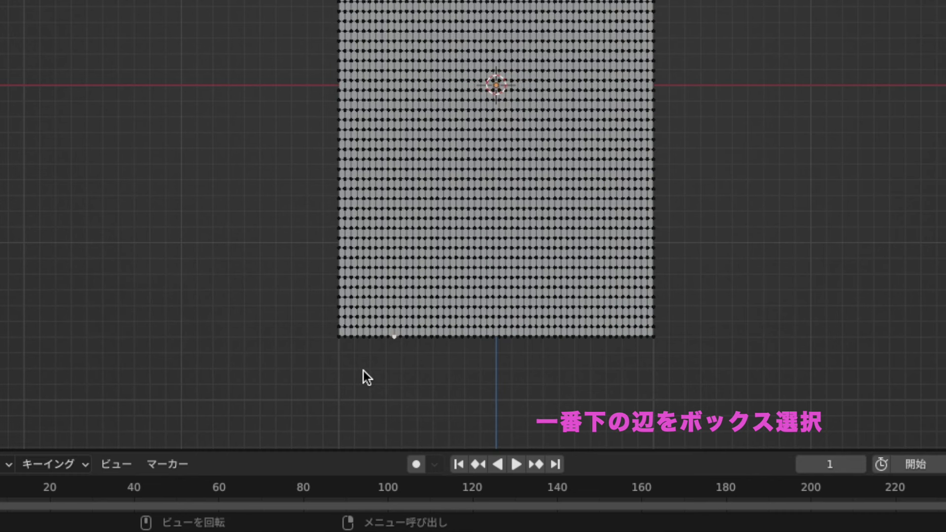
# Shrink the plane's bottom vertex row to 0.702 with proportional falloff
pyautogui.moveTo(205, 378); pyautogui.dragTo(774, 327)
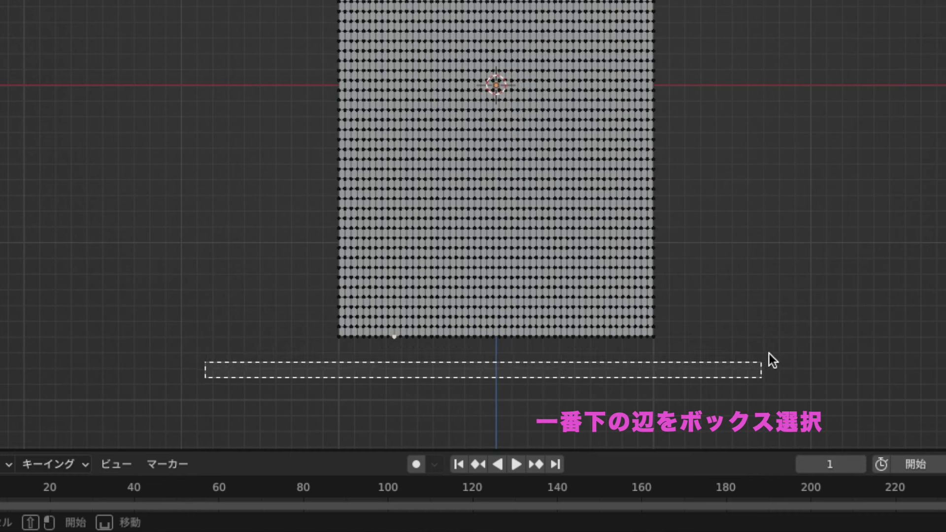
pyautogui.moveTo(774, 327); pyautogui.dragTo(774, 329)
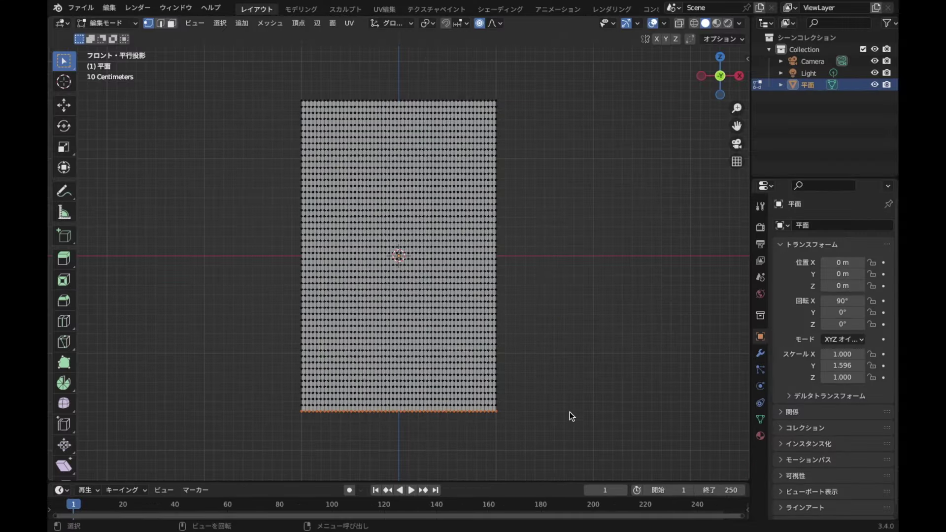
pyautogui.keyDown('shift'); pyautogui.moveTo(570, 416); pyautogui.dragTo(580, 374, button='middle'); pyautogui.keyUp('shift')
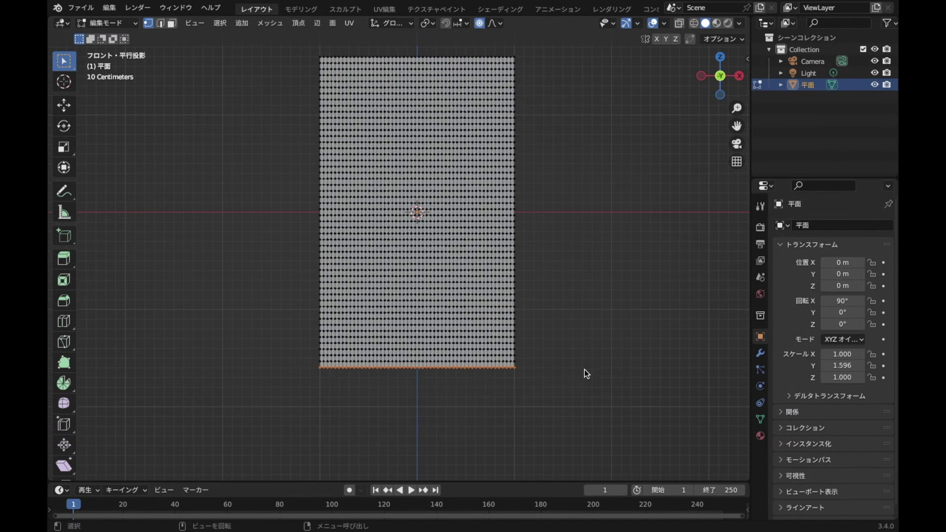
pyautogui.scroll(2, 583, 372)
pyautogui.scroll(-1, 636, 386)
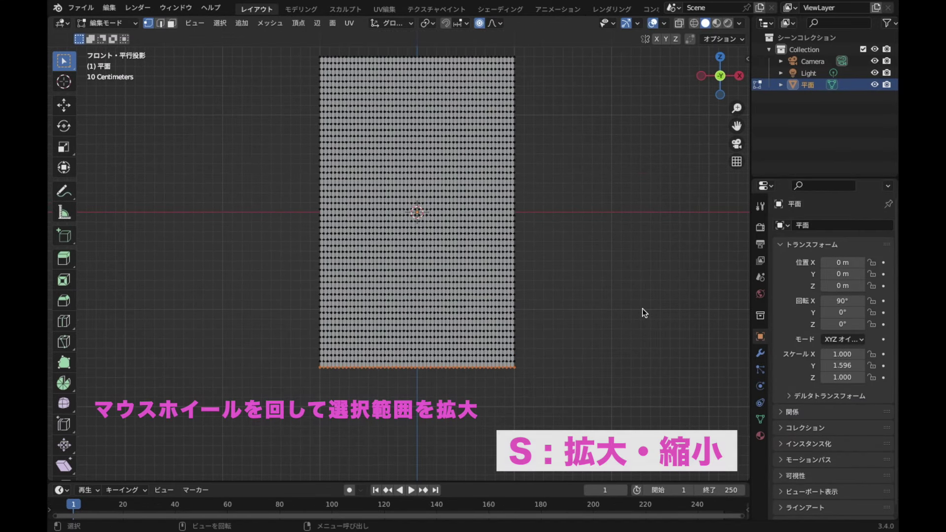
pyautogui.press('s')
pyautogui.scroll(-2, 609, 325)
pyautogui.scroll(-7, 603, 328)
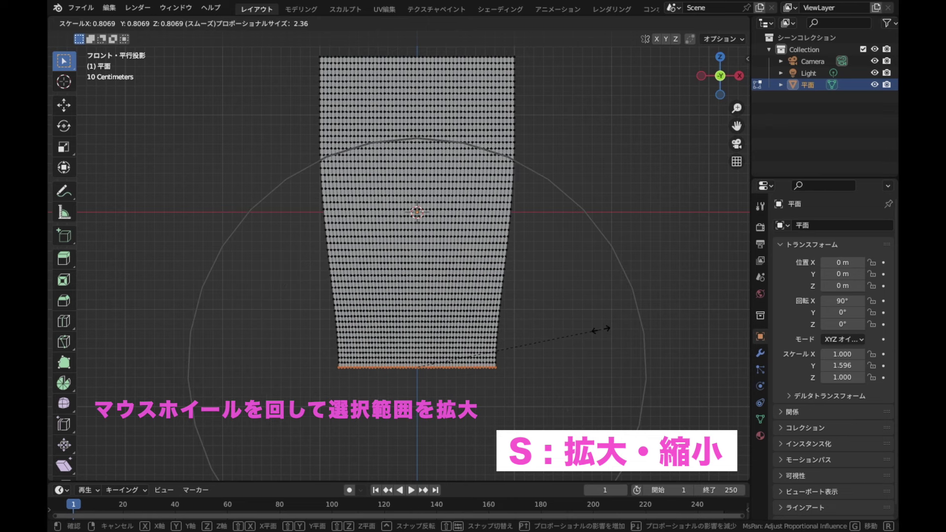
pyautogui.scroll(-3, 597, 332)
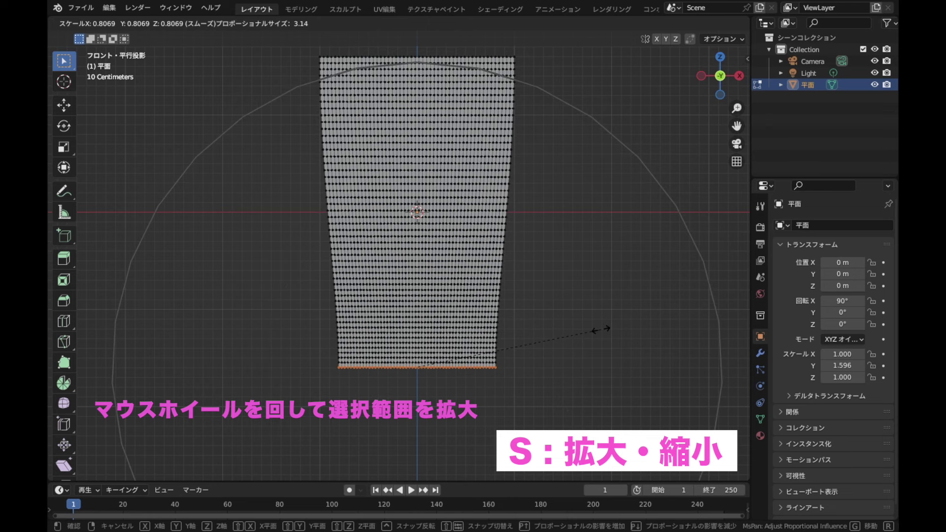
pyautogui.click(580, 346)
# Widen the top vertex row to 1.113 with smooth falloff and return to Object Mode
pyautogui.moveTo(597, 256)
pyautogui.keyDown('shift'); pyautogui.mouseDown(button='middle')
pyautogui.moveTo(585, 330)
pyautogui.moveTo(593, 314)
pyautogui.mouseUp(button='middle'); pyautogui.keyUp('shift')
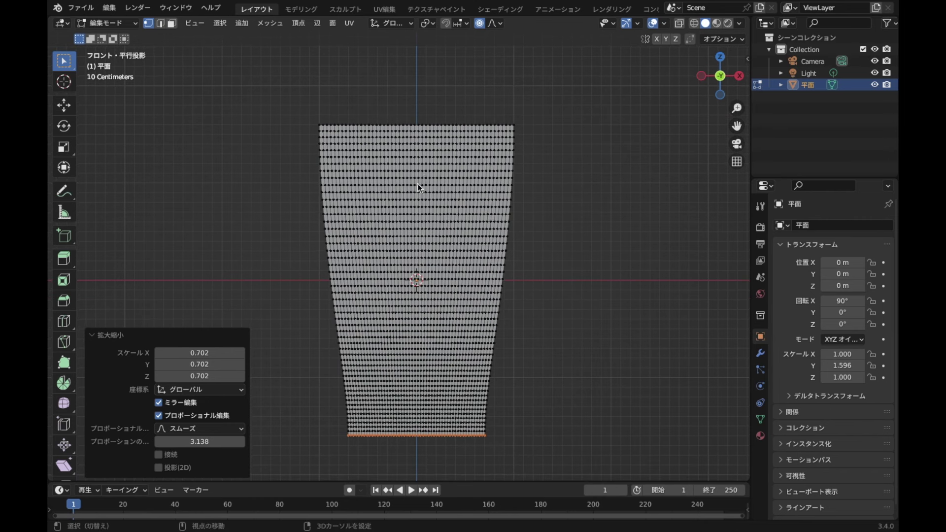
pyautogui.keyDown('shift'); pyautogui.moveTo(418, 185); pyautogui.dragTo(418, 270, button='middle'); pyautogui.keyUp('shift')
pyautogui.scroll(1, 418, 270)
pyautogui.scroll(1, 292, 193)
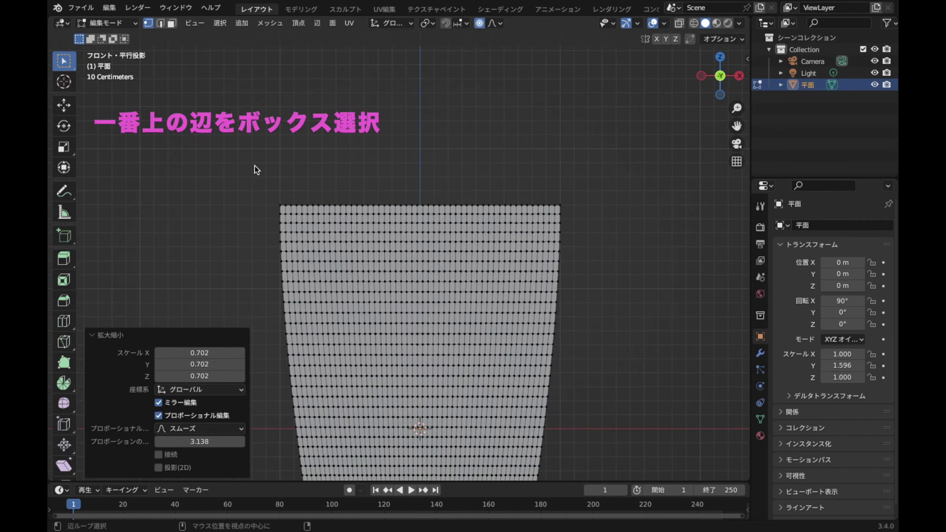
pyautogui.moveTo(252, 165); pyautogui.dragTo(629, 209)
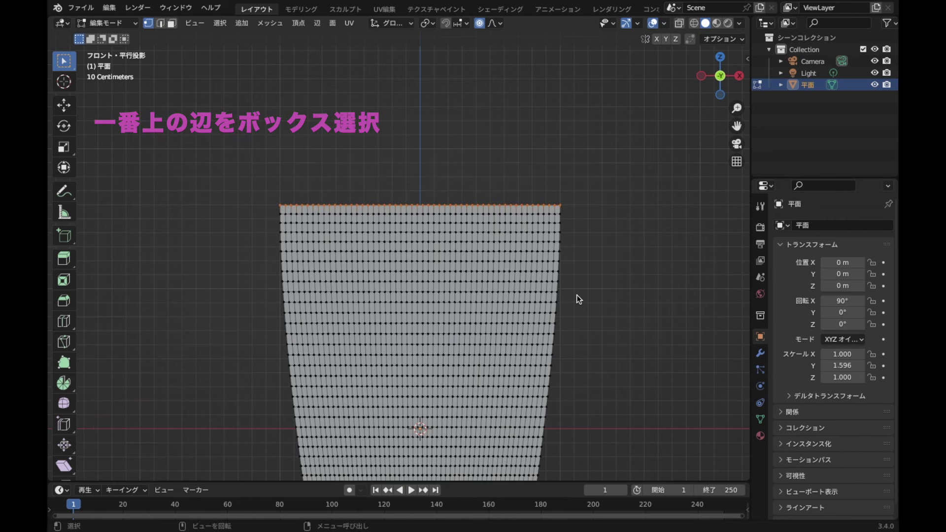
pyautogui.scroll(-1, 578, 296)
pyautogui.scroll(-1, 572, 281)
pyautogui.keyDown('shift'); pyautogui.moveTo(570, 274); pyautogui.dragTo(569, 267, button='middle'); pyautogui.keyUp('shift')
pyautogui.scroll(1, 567, 250)
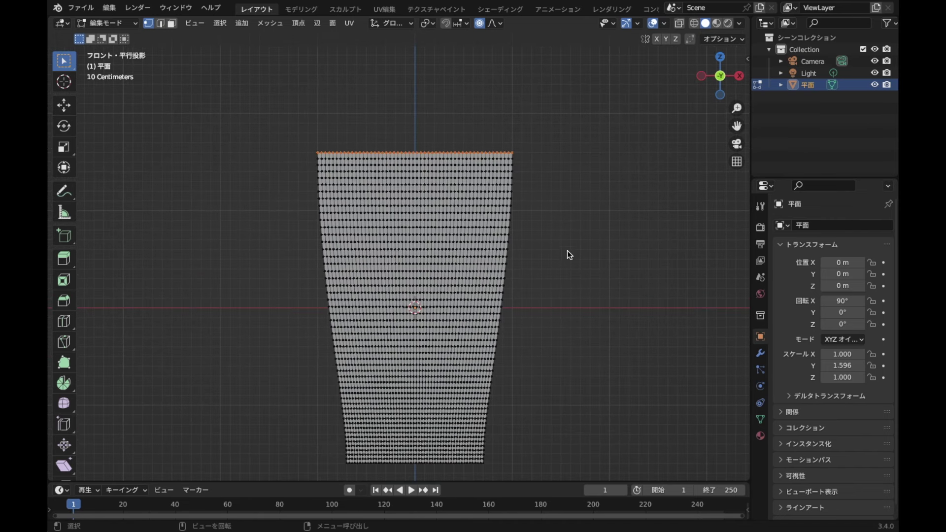
pyautogui.press('s')
pyautogui.scroll(5, 567, 197)
pyautogui.scroll(4, 571, 198)
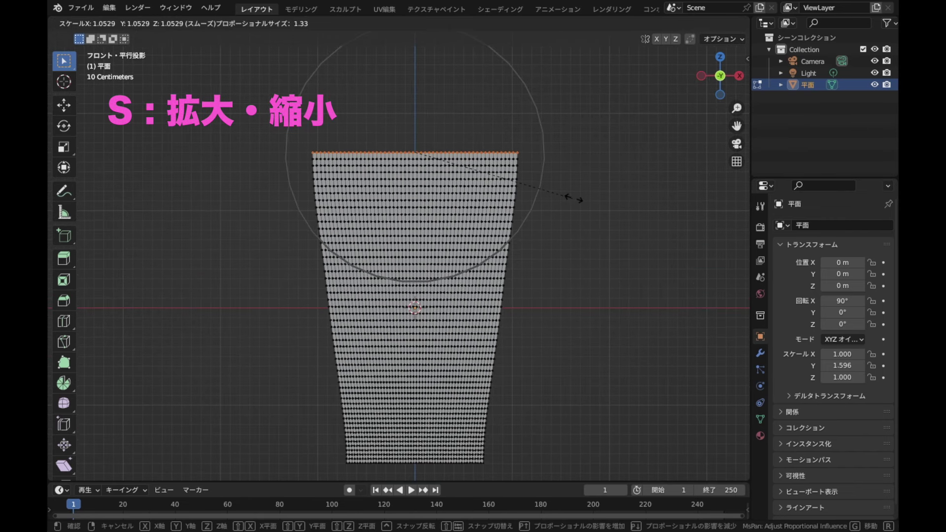
pyautogui.click(581, 201)
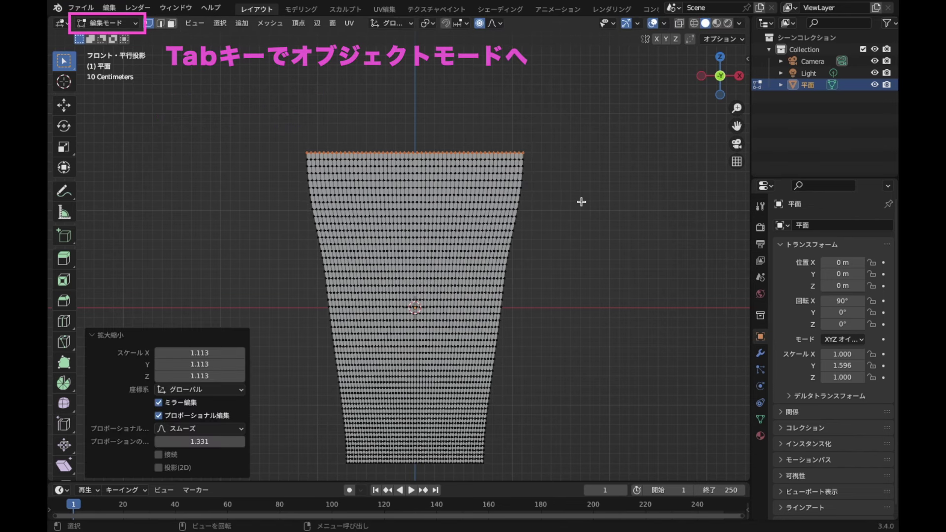
pyautogui.press('Tab')
pyautogui.keyDown('shift'); pyautogui.moveTo(562, 352); pyautogui.dragTo(560, 308, button='middle'); pyautogui.keyUp('shift')
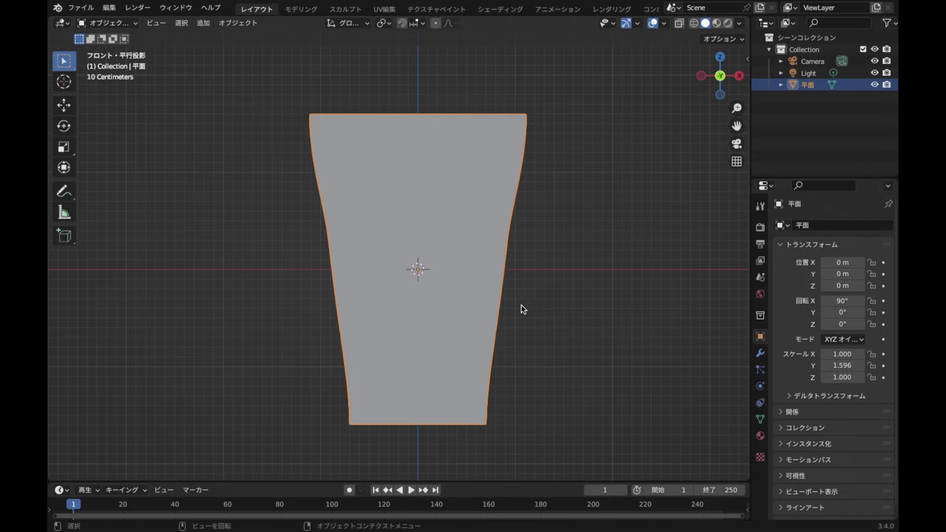
# Add a Solidify modifier with 0.01 m thickness to the cup-shaped plane
pyautogui.click(761, 353)
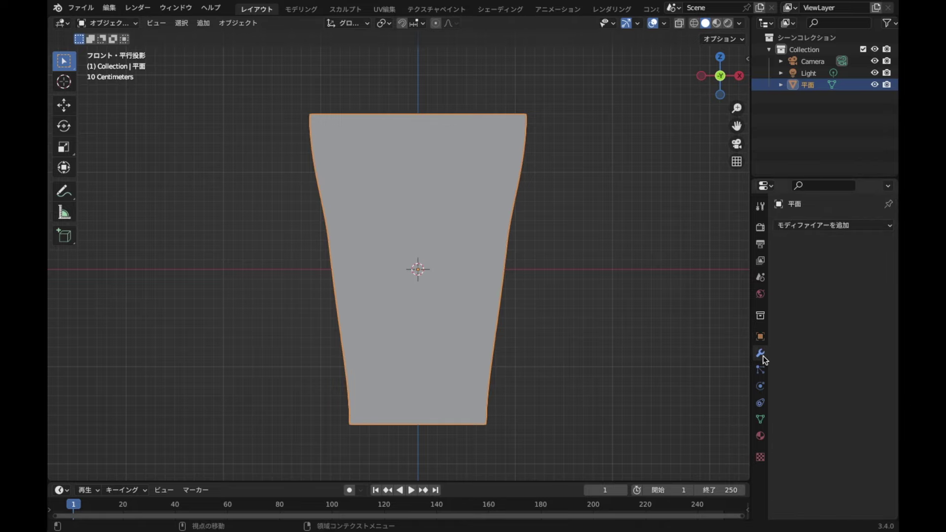
pyautogui.click(847, 226)
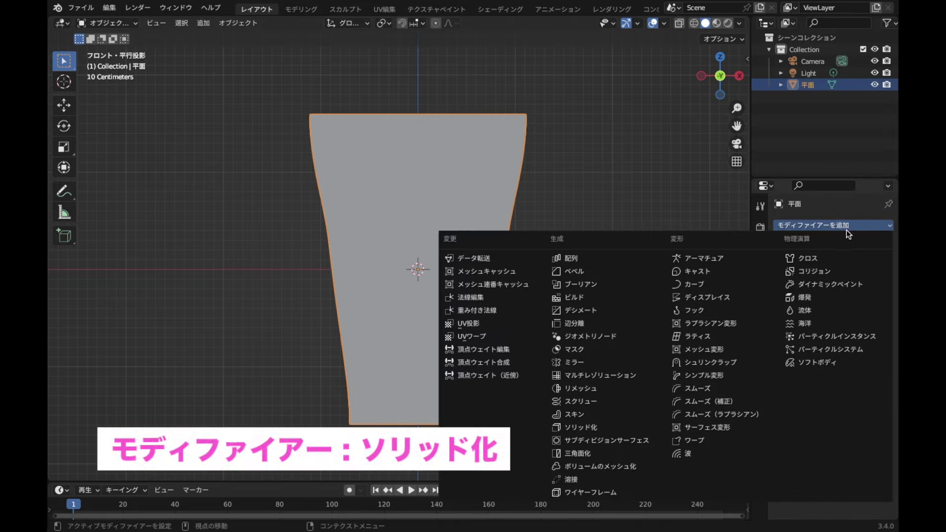
pyautogui.click(588, 428)
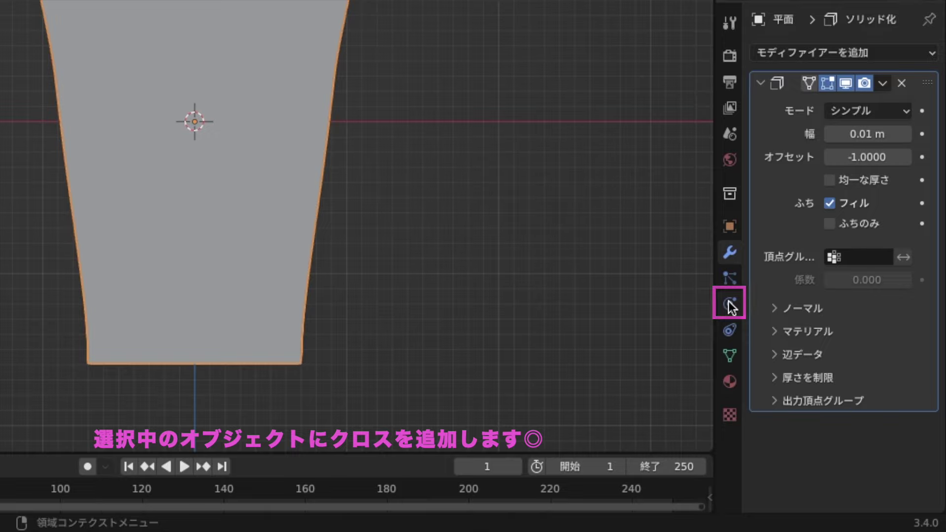
pyautogui.click(729, 303)
# Add Cloth physics to the plane and enable Pressure at 25
pyautogui.click(913, 94)
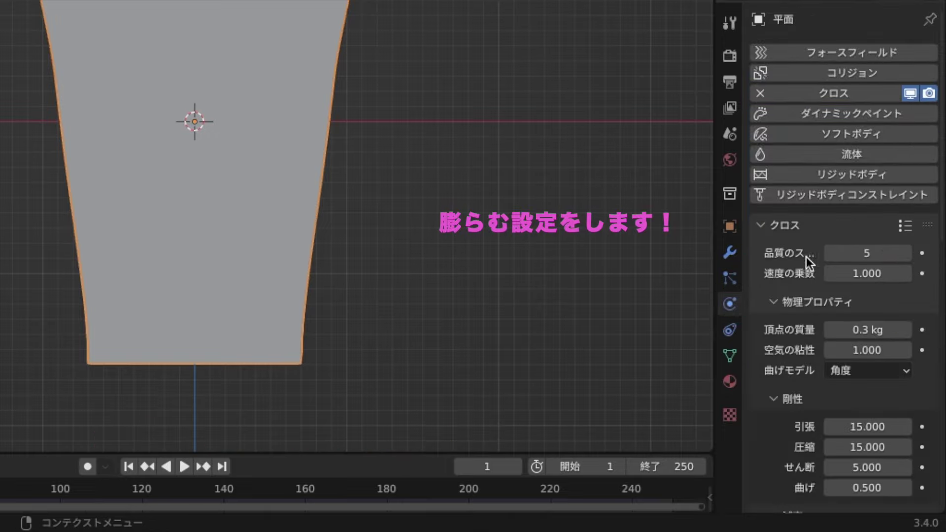
pyautogui.scroll(-5, 781, 296)
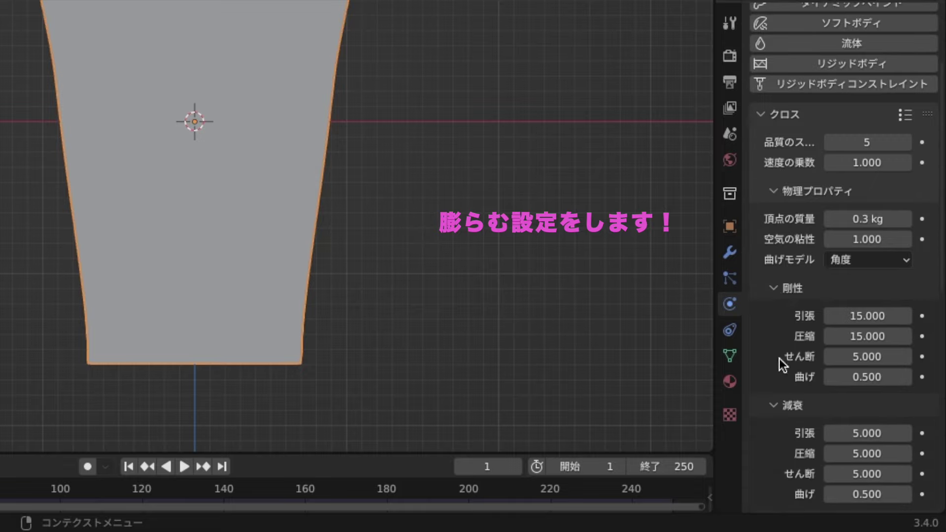
pyautogui.scroll(-8, 784, 364)
pyautogui.scroll(-2, 786, 366)
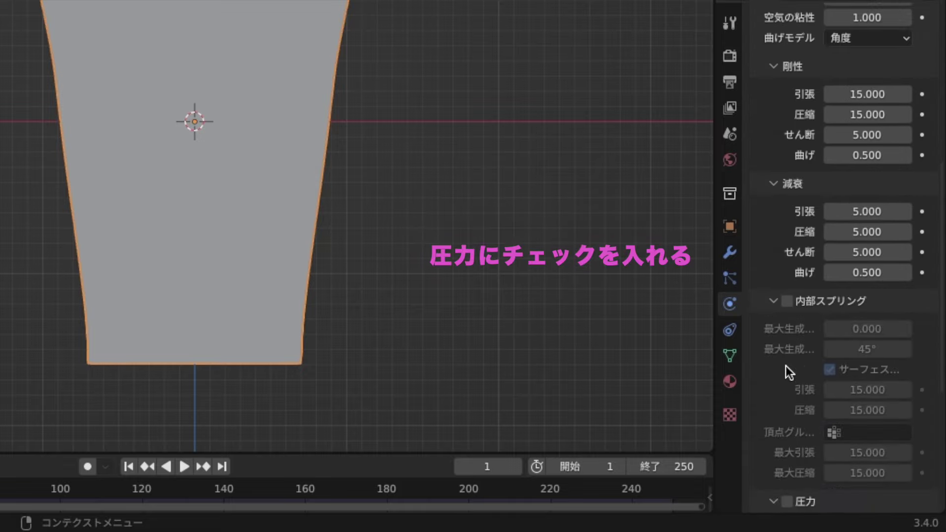
pyautogui.scroll(-6, 786, 366)
pyautogui.scroll(-5, 786, 365)
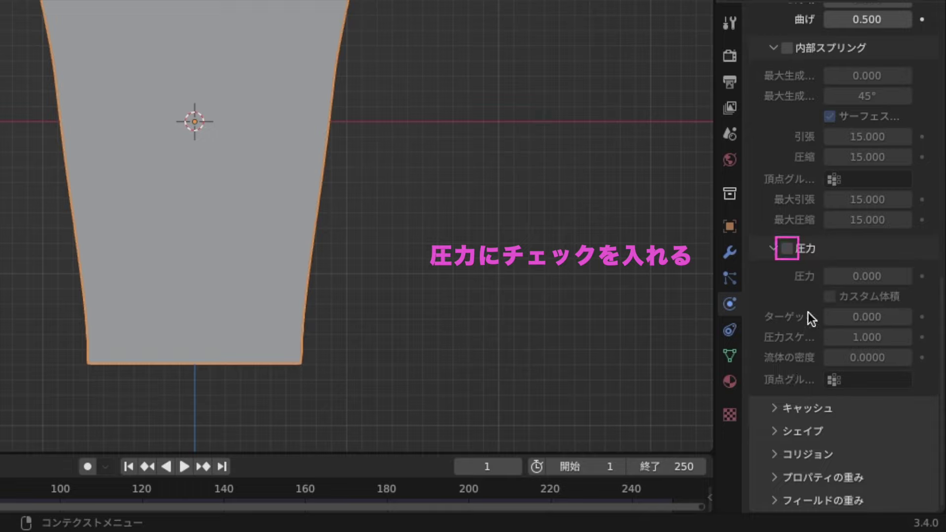
pyautogui.click(787, 248)
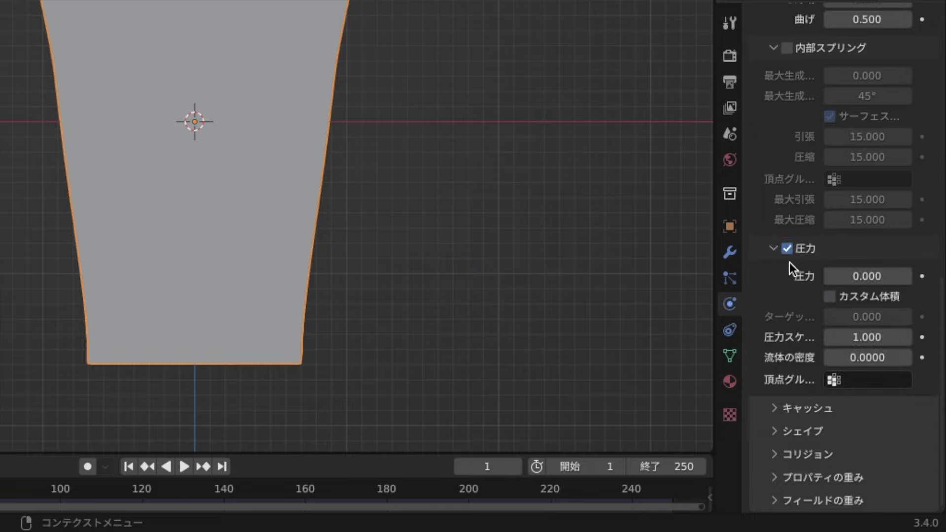
pyautogui.click(873, 275)
pyautogui.write('2')
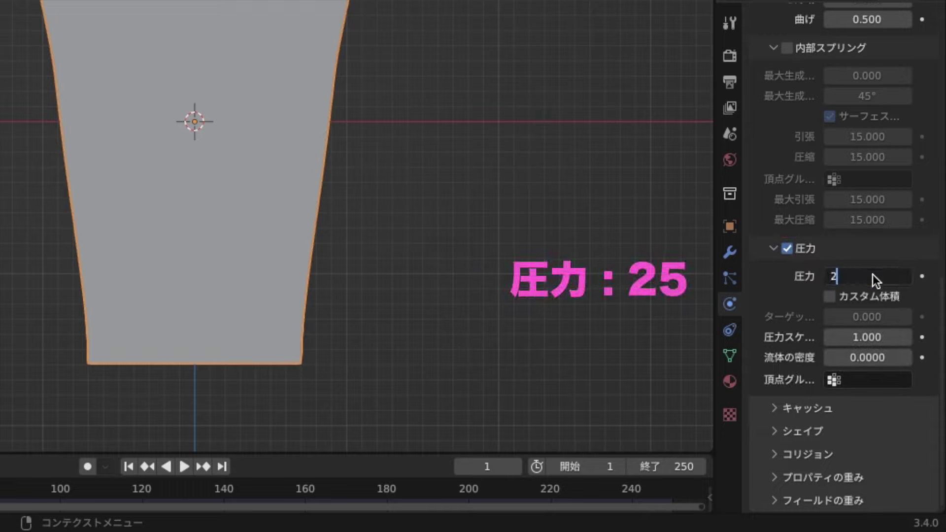
pyautogui.write('5')
pyautogui.press('Return')
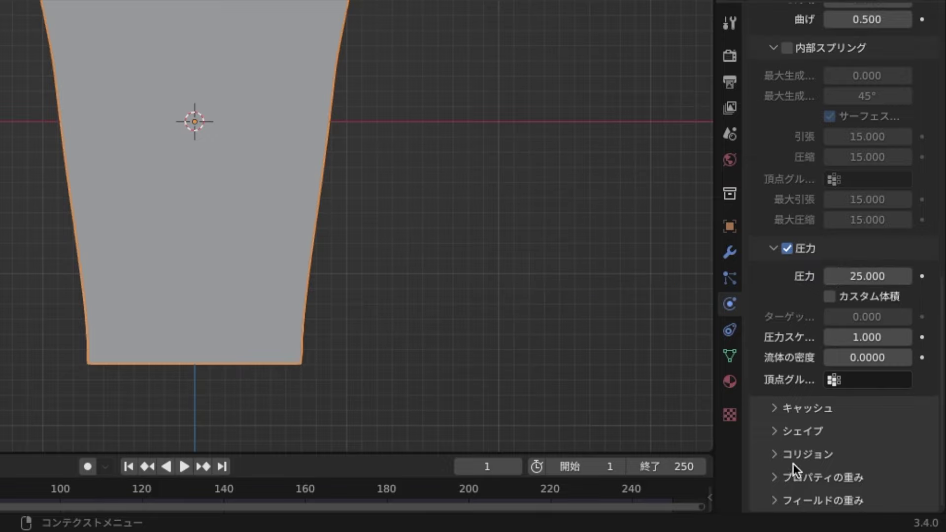
# Turn on cloth Self Collision and set the Gravity field weight to 0
pyautogui.click(775, 456)
pyautogui.scroll(-5, 778, 457)
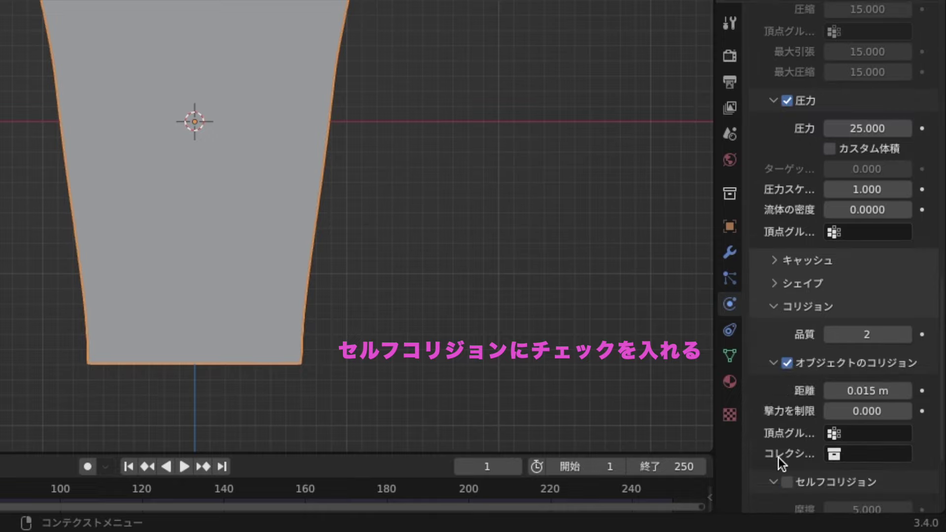
pyautogui.scroll(-3, 783, 454)
pyautogui.scroll(-2, 788, 451)
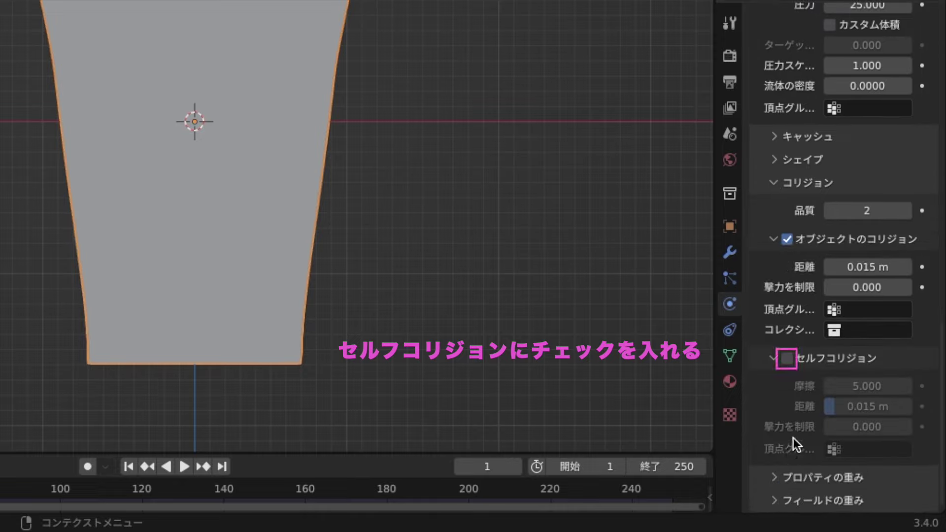
pyautogui.click(786, 360)
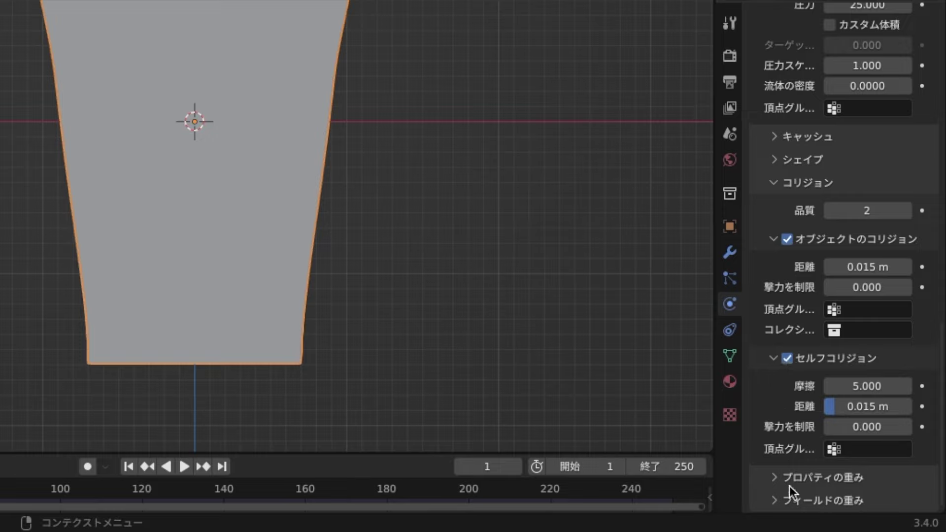
pyautogui.scroll(-2, 891, 483)
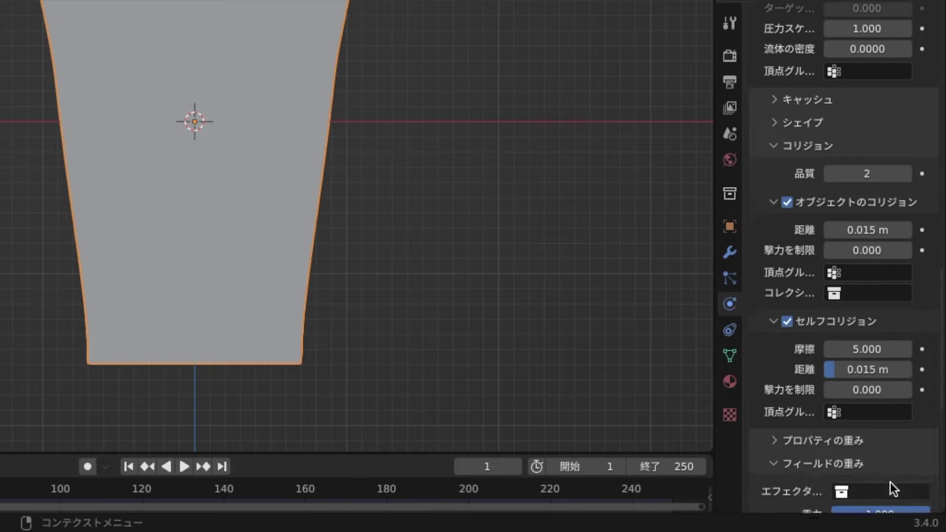
pyautogui.scroll(-10, 891, 483)
pyautogui.scroll(-1, 892, 482)
pyautogui.scroll(-2, 892, 477)
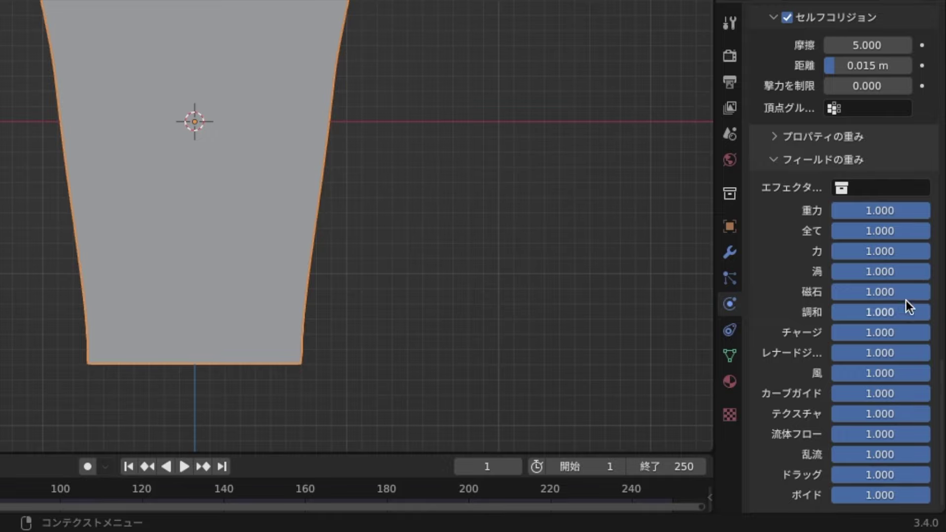
pyautogui.click(859, 211)
pyautogui.write('0')
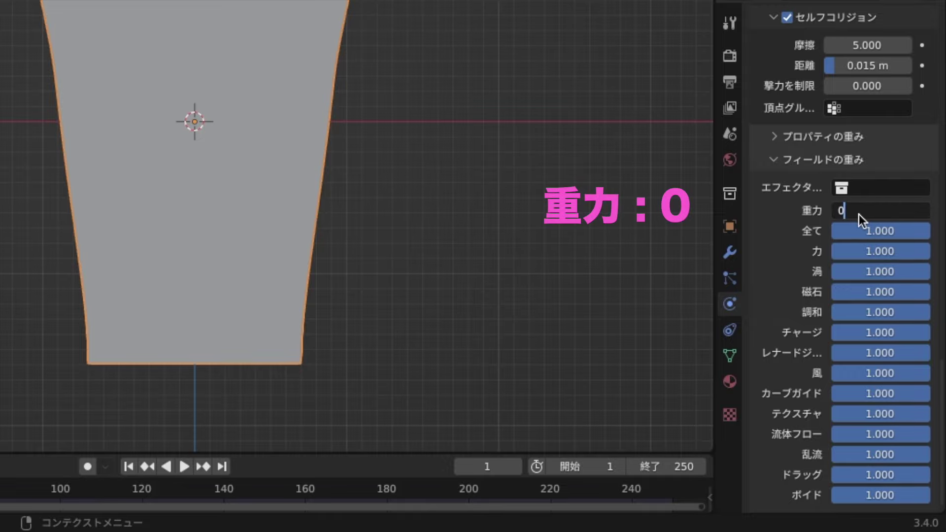
pyautogui.press('Return')
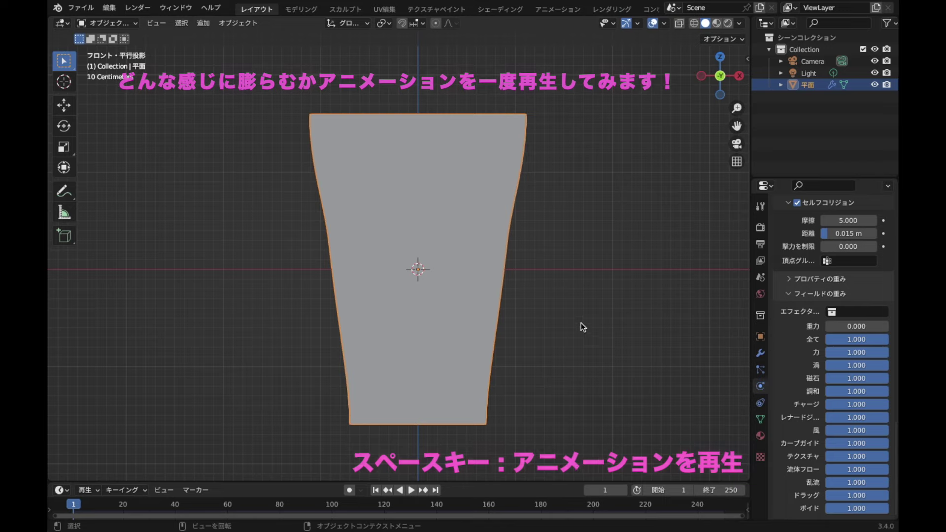
# Play the simulation to frame 14 to watch the bag inflate
pyautogui.press('space')
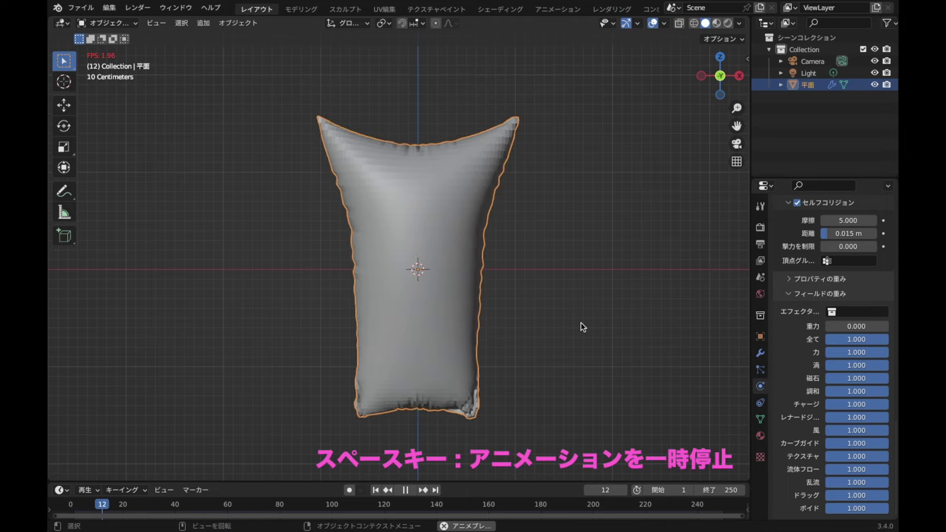
pyautogui.press('space')
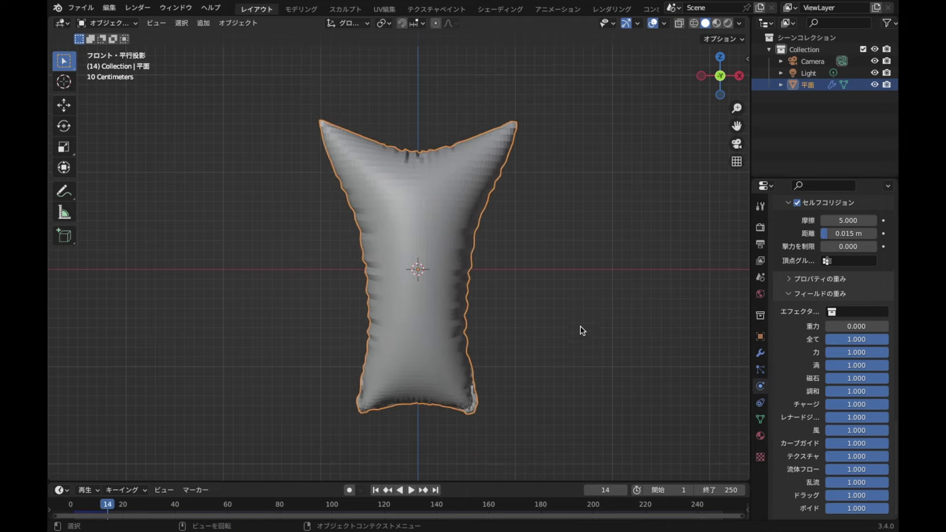
pyautogui.moveTo(578, 342)
pyautogui.mouseDown(button='middle')
pyautogui.moveTo(441, 348)
pyautogui.moveTo(405, 409)
pyautogui.moveTo(550, 348)
pyautogui.mouseUp(button='middle')
pyautogui.scroll(2, 550, 348)
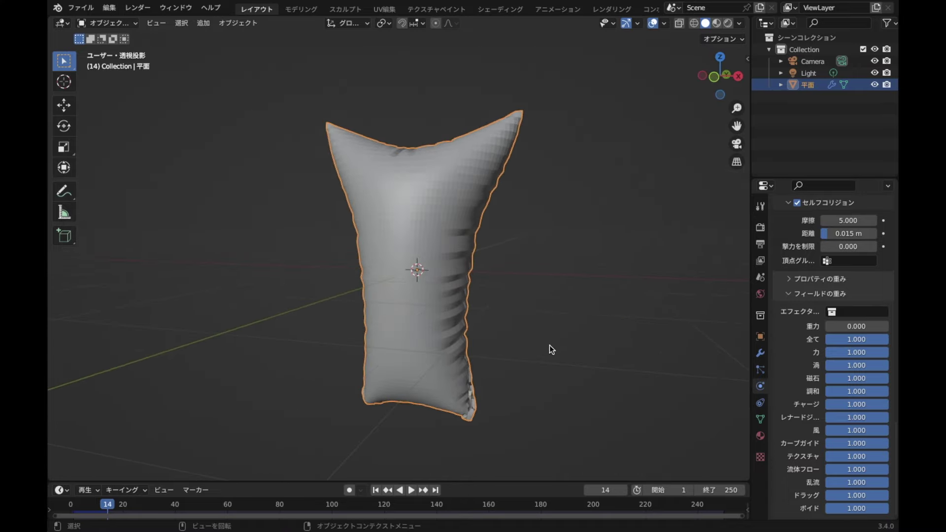
# Shade the inflated bag smooth and rewind the timeline to frame 1
pyautogui.rightClick(655, 210)
pyautogui.click(585, 209)
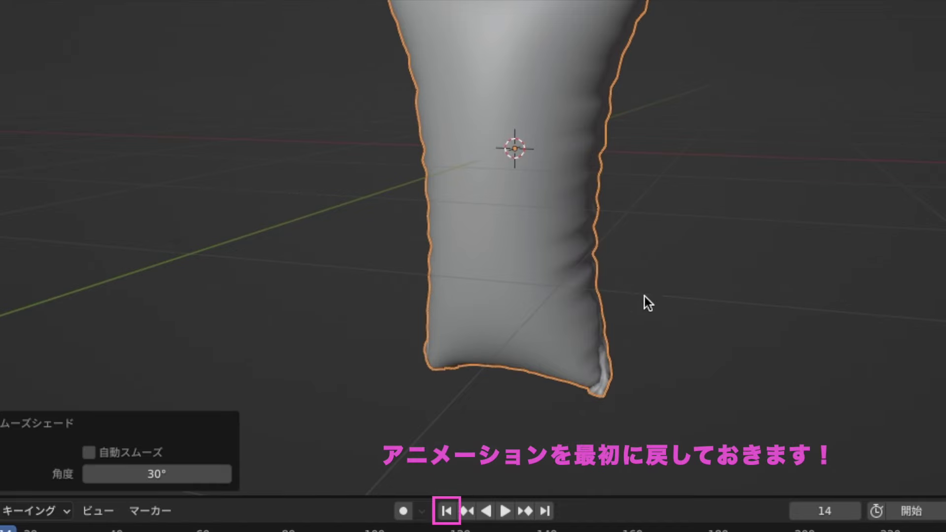
pyautogui.click(447, 515)
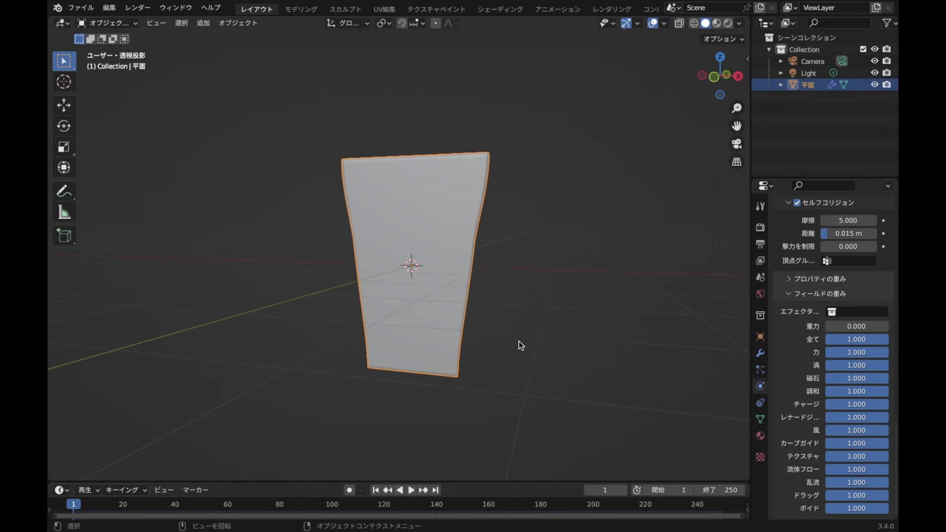
pyautogui.moveTo(521, 342); pyautogui.dragTo(501, 374, button='middle')
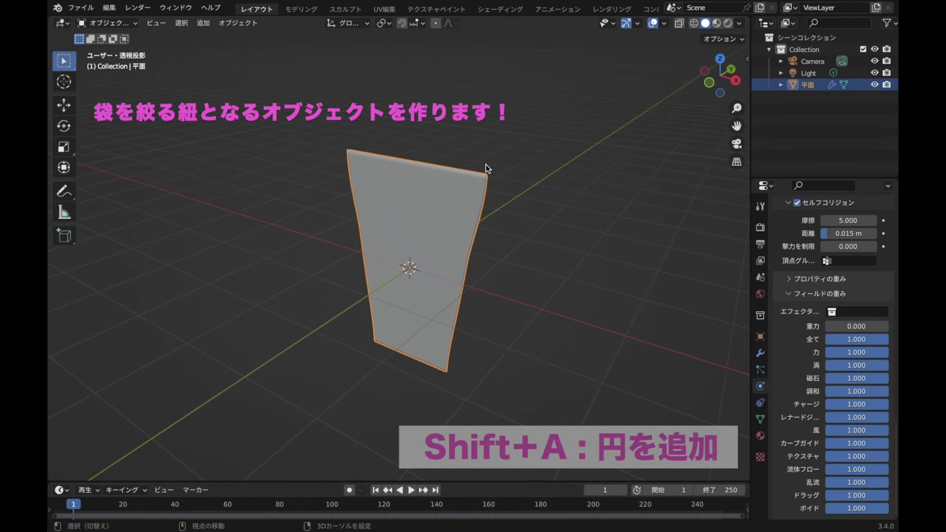
# Add a circle mesh and move it down to Z -0.82072 m around the bag
pyautogui.hotkey('shift', 'a')
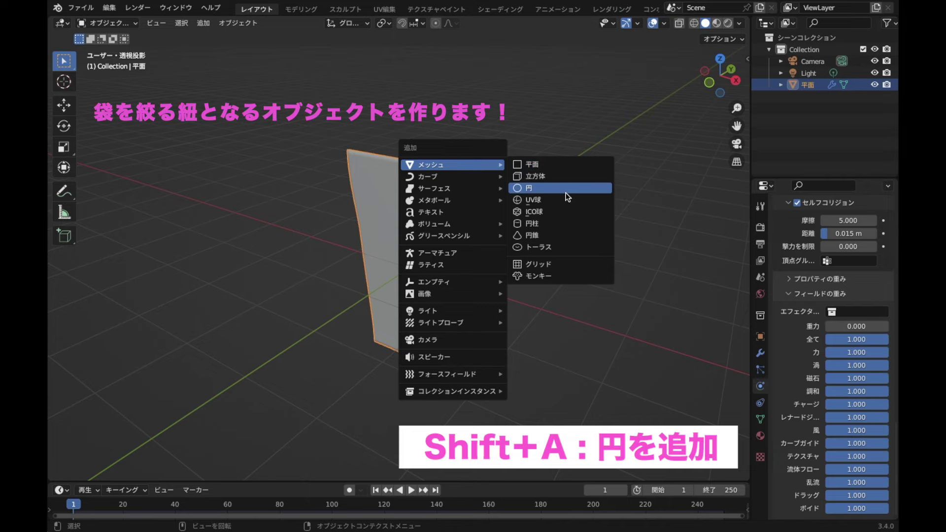
pyautogui.click(564, 188)
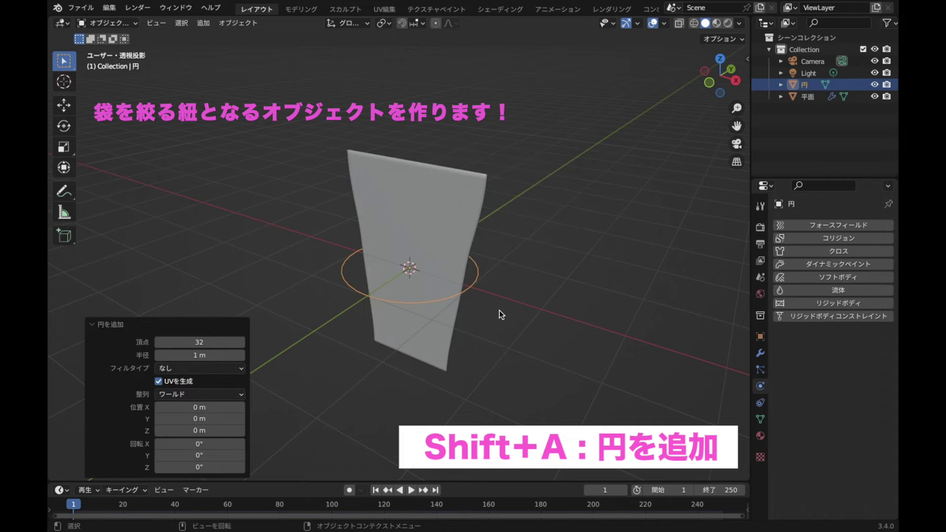
pyautogui.click(708, 82)
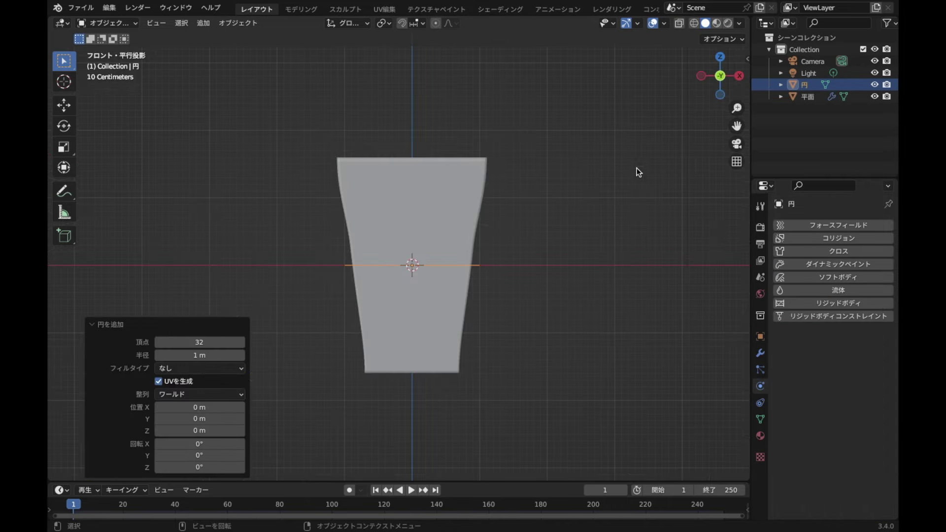
pyautogui.scroll(1, 470, 362)
pyautogui.scroll(1, 471, 368)
pyautogui.keyDown('shift'); pyautogui.moveTo(519, 377); pyautogui.dragTo(526, 320, button='middle'); pyautogui.keyUp('shift')
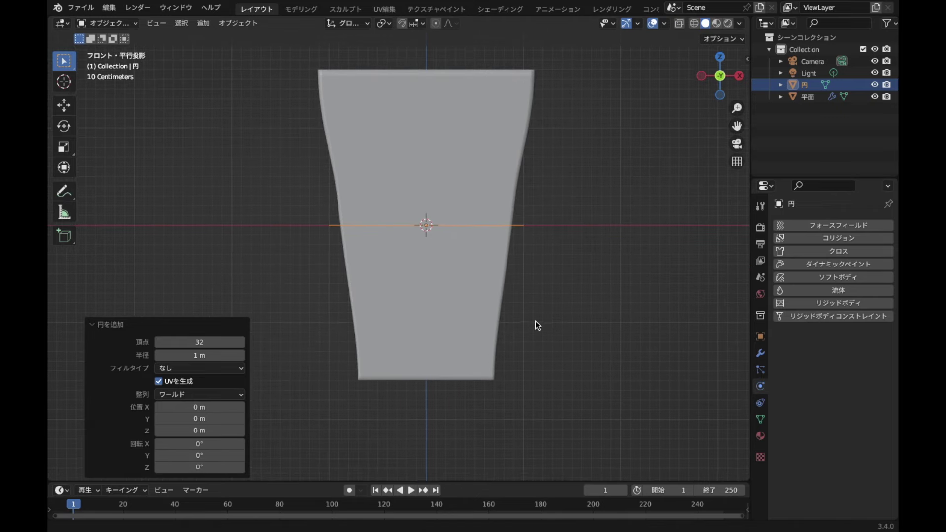
pyautogui.press('g')
pyautogui.press('z')
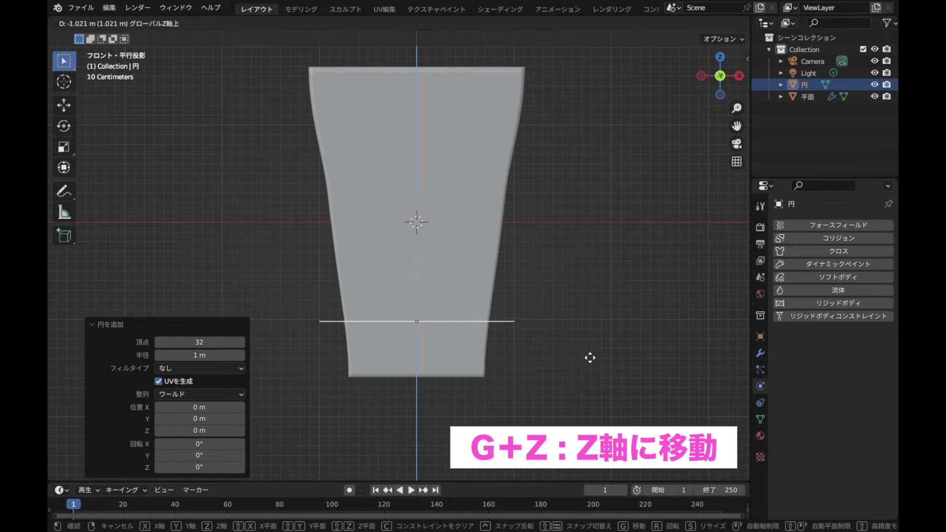
pyautogui.click(598, 340)
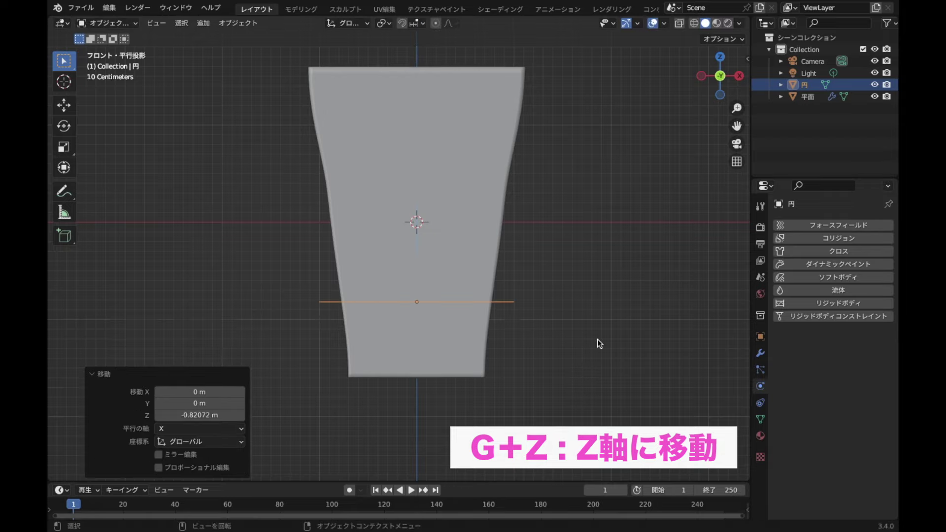
# Extrude the circle's edge −0.021109 m along Z into a thin band
pyautogui.press('Tab')
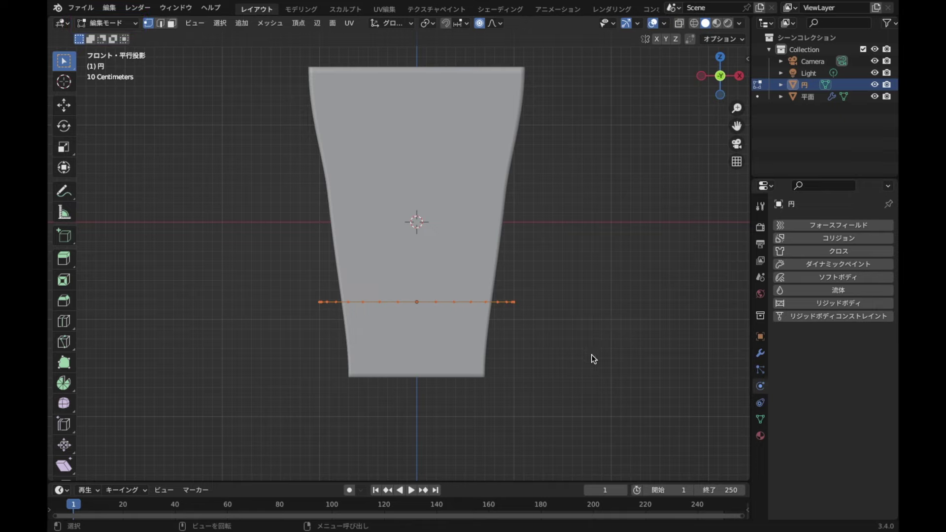
pyautogui.scroll(2, 591, 358)
pyautogui.scroll(1, 590, 355)
pyautogui.keyDown('shift'); pyautogui.moveTo(596, 404); pyautogui.dragTo(579, 326, button='middle'); pyautogui.keyUp('shift')
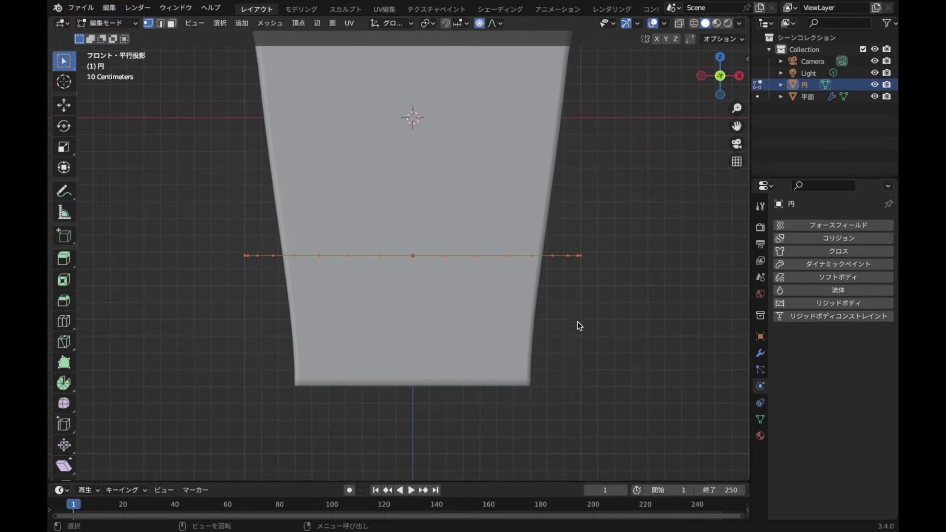
pyautogui.press('e')
pyautogui.press('z')
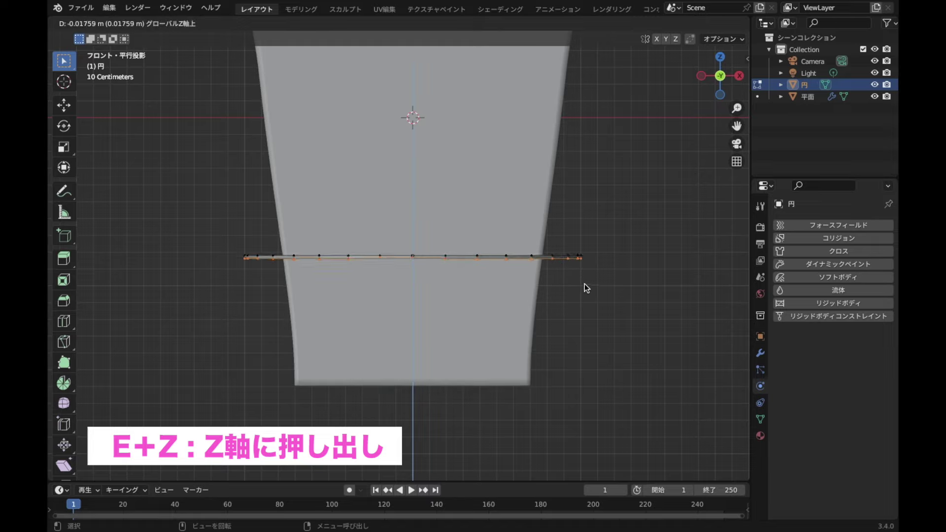
pyautogui.click(587, 289)
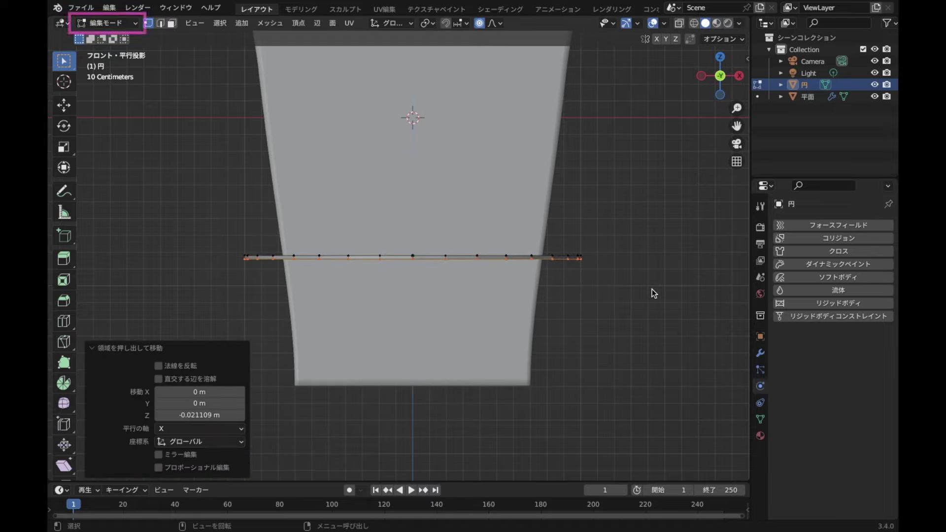
pyautogui.press('Tab')
pyautogui.scroll(1, 650, 286)
pyautogui.scroll(2, 591, 318)
pyautogui.scroll(-3, 591, 317)
pyautogui.moveTo(607, 309)
pyautogui.mouseDown(button='middle')
pyautogui.moveTo(583, 338)
pyautogui.moveTo(577, 317)
pyautogui.moveTo(573, 336)
pyautogui.moveTo(628, 229)
pyautogui.mouseUp(button='middle')
# Shade the circle smooth and add a 0.01 m Solidify modifier to it
pyautogui.rightClick(642, 205)
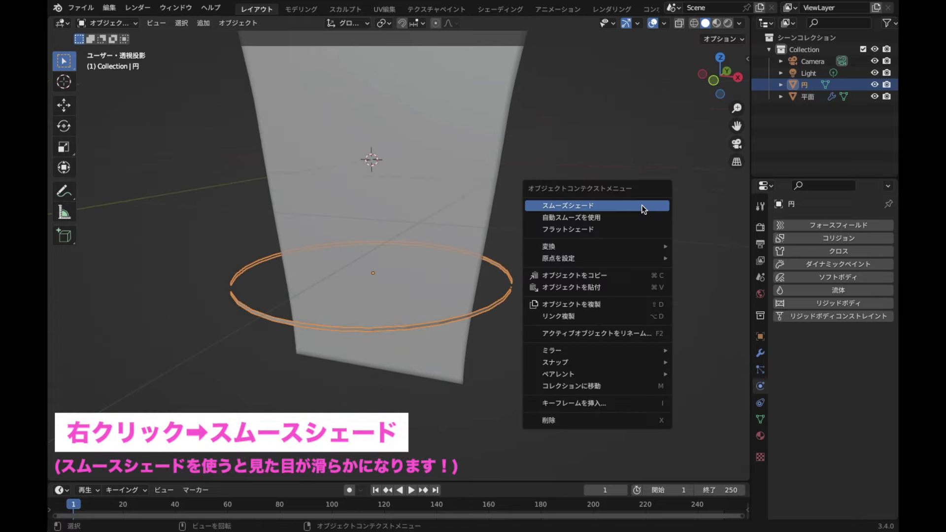
pyautogui.click(572, 205)
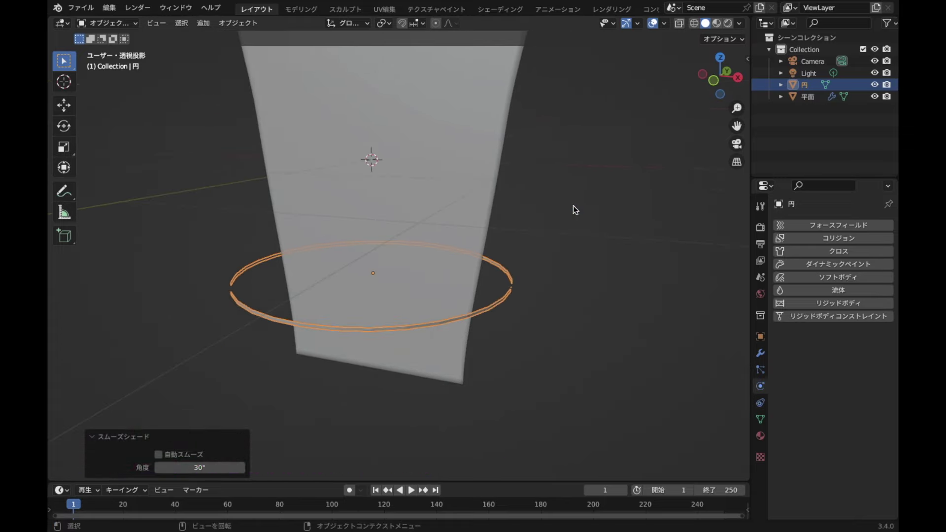
pyautogui.click(760, 353)
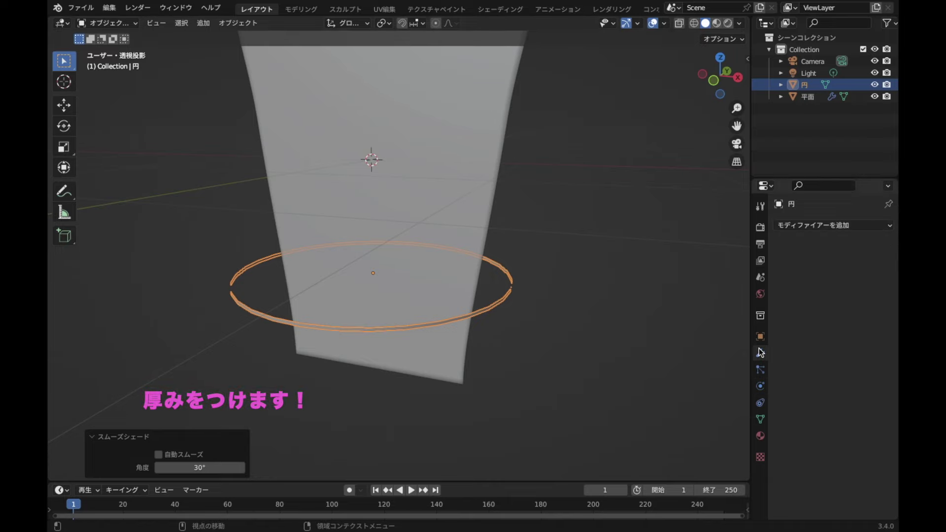
pyautogui.click(838, 226)
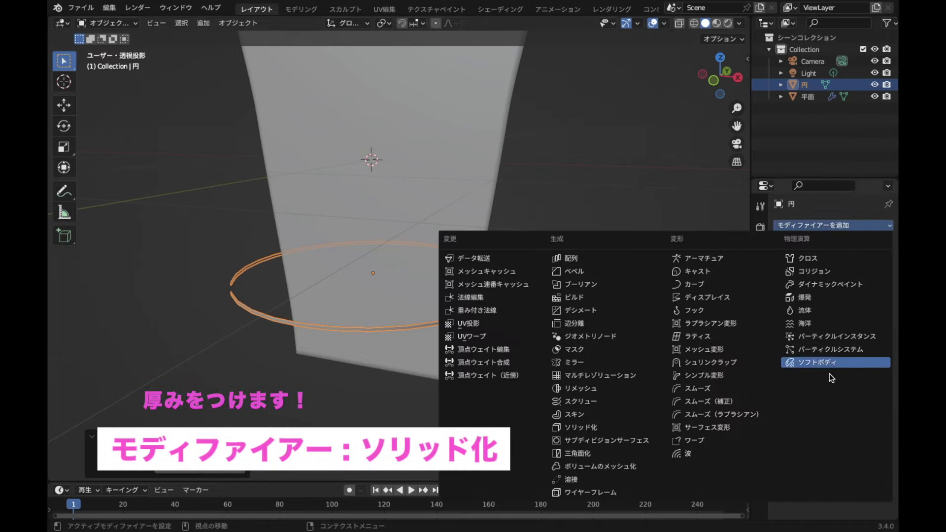
pyautogui.click(602, 430)
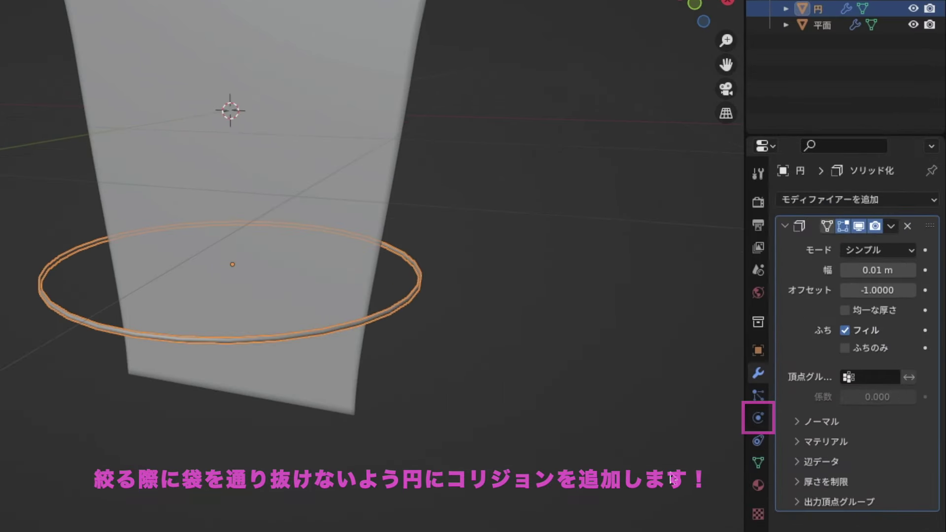
# Give the circle Collision physics and enlarge the timeline area
pyautogui.click(760, 388)
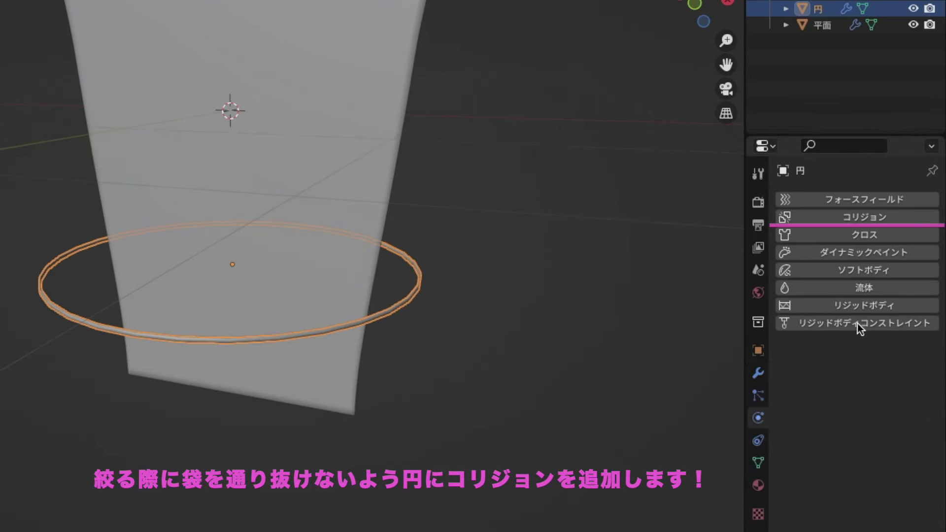
pyautogui.click(922, 218)
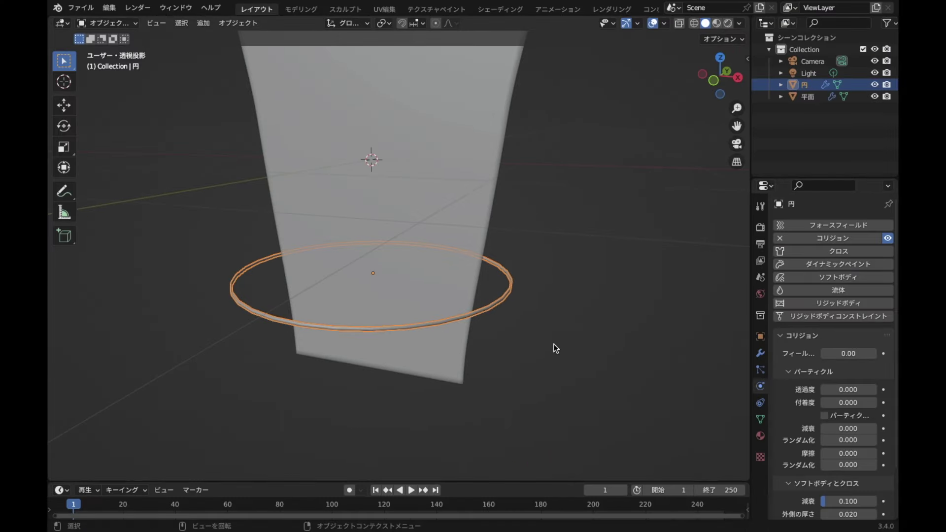
pyautogui.moveTo(498, 482); pyautogui.dragTo(499, 394)
pyautogui.moveTo(514, 293)
pyautogui.mouseDown(button='middle')
pyautogui.moveTo(467, 276)
pyautogui.moveTo(507, 256)
pyautogui.moveTo(482, 283)
pyautogui.moveTo(513, 239)
pyautogui.moveTo(508, 271)
pyautogui.moveTo(518, 255)
pyautogui.mouseUp(button='middle')
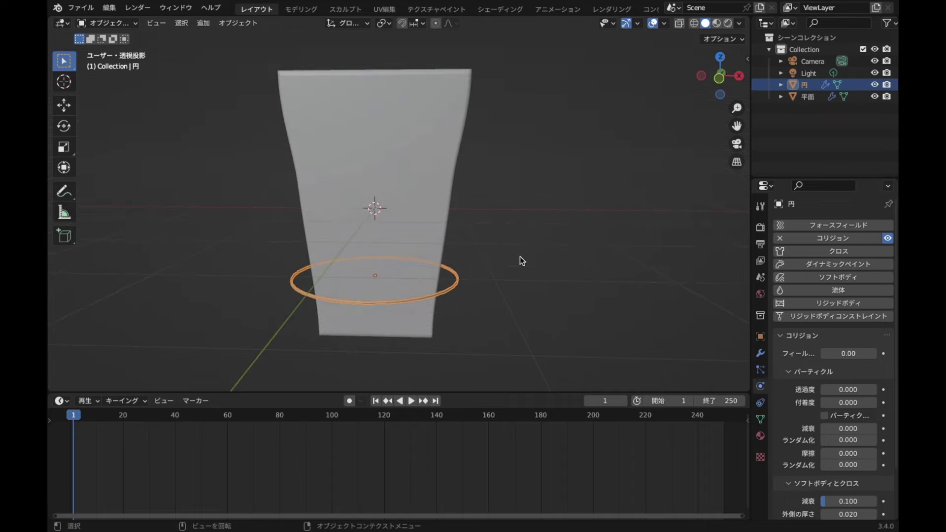
# Run the cloth simulation in front view and set the playhead to frame 5
pyautogui.click(720, 83)
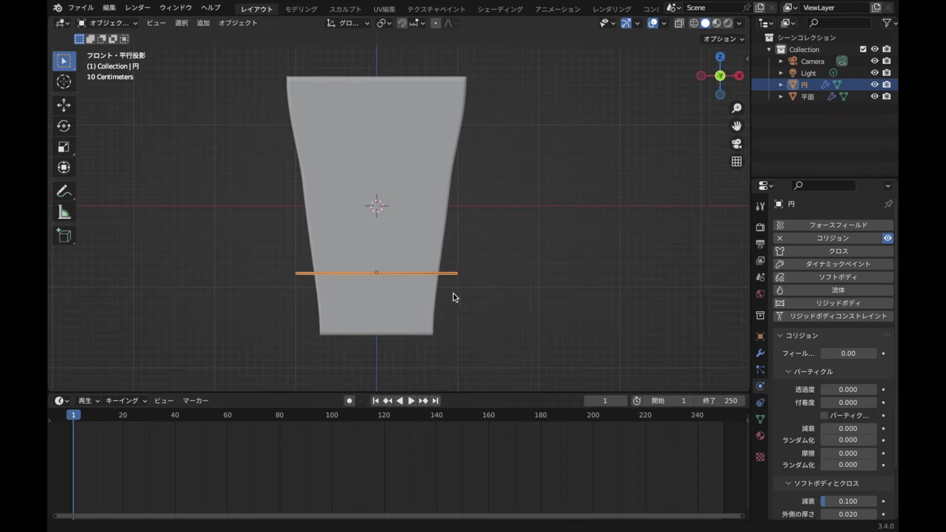
pyautogui.keyDown('shift'); pyautogui.moveTo(450, 296); pyautogui.dragTo(472, 299, button='middle'); pyautogui.keyUp('shift')
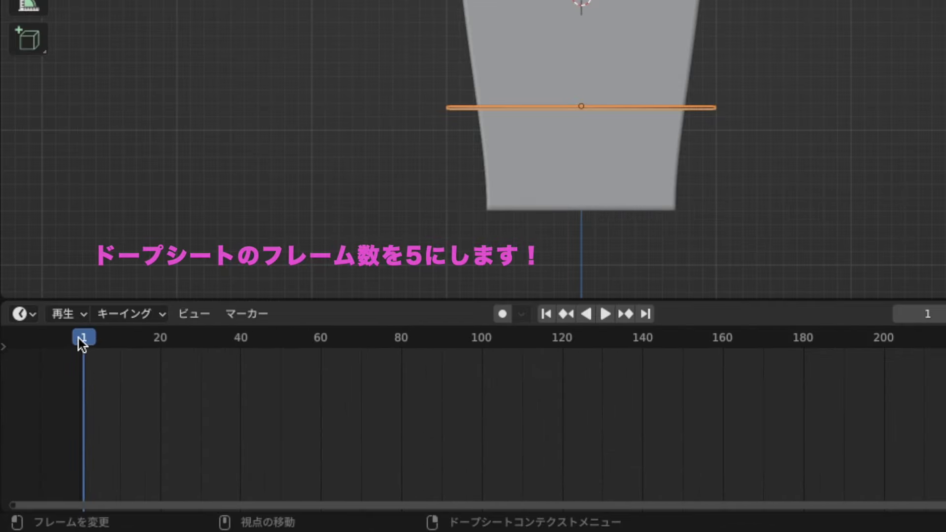
pyautogui.press('space')
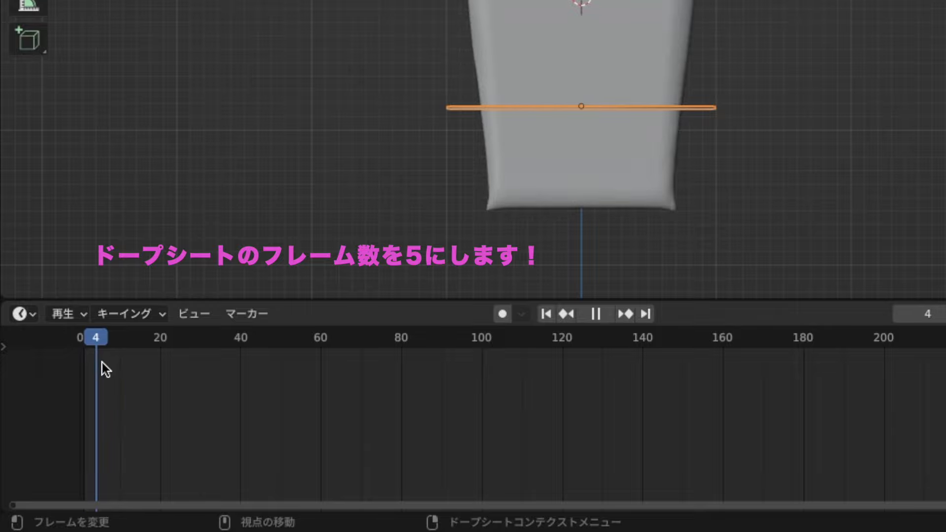
pyautogui.press('space')
pyautogui.moveTo(102, 348); pyautogui.dragTo(99, 335)
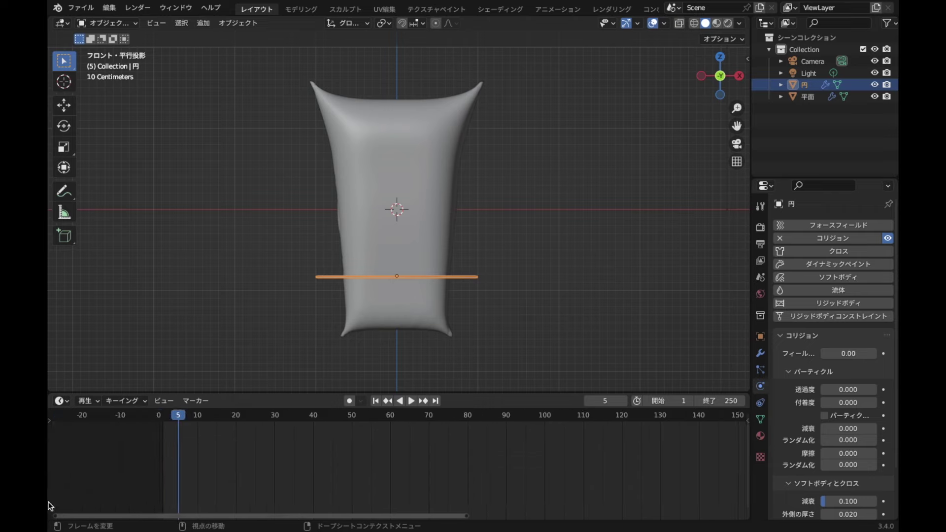
pyautogui.scroll(3, 209, 483)
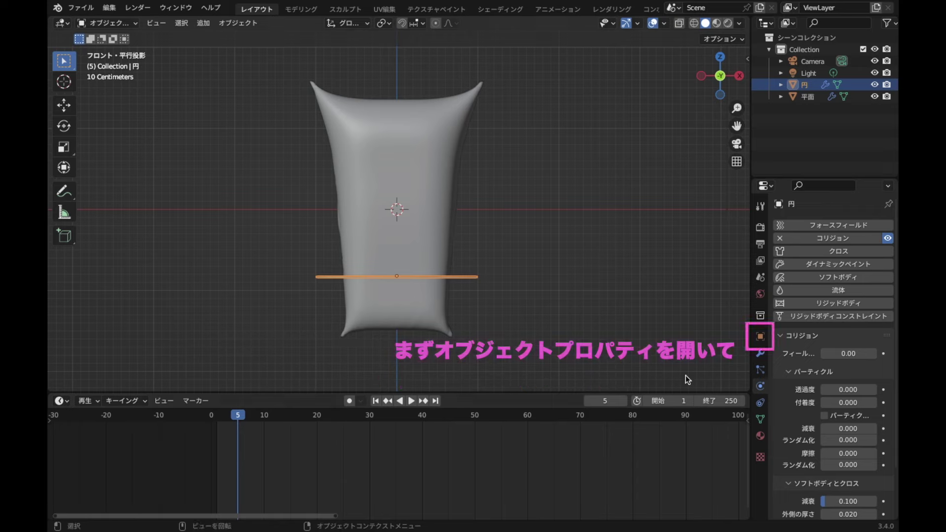
pyautogui.click(761, 337)
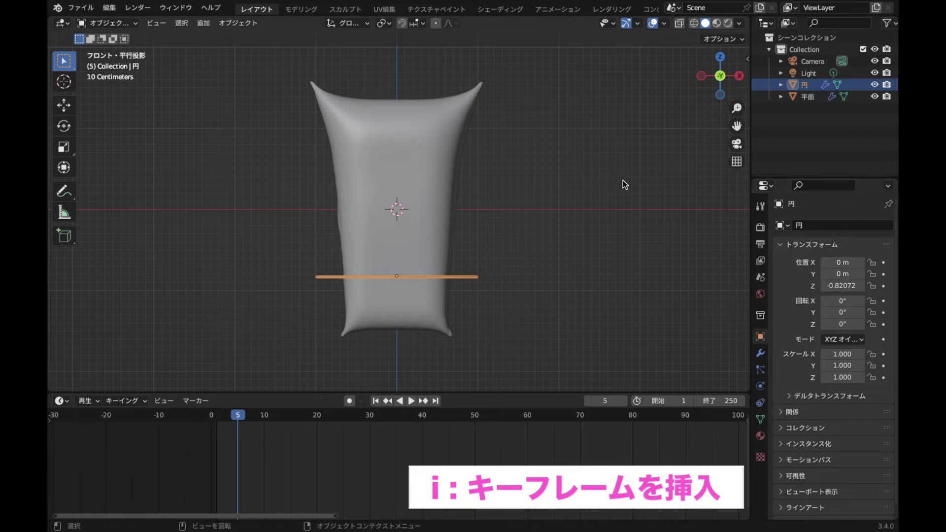
# Keyframe the circle's location and scale at frame 5, then play the simulation on to about frame 10
pyautogui.press('i')
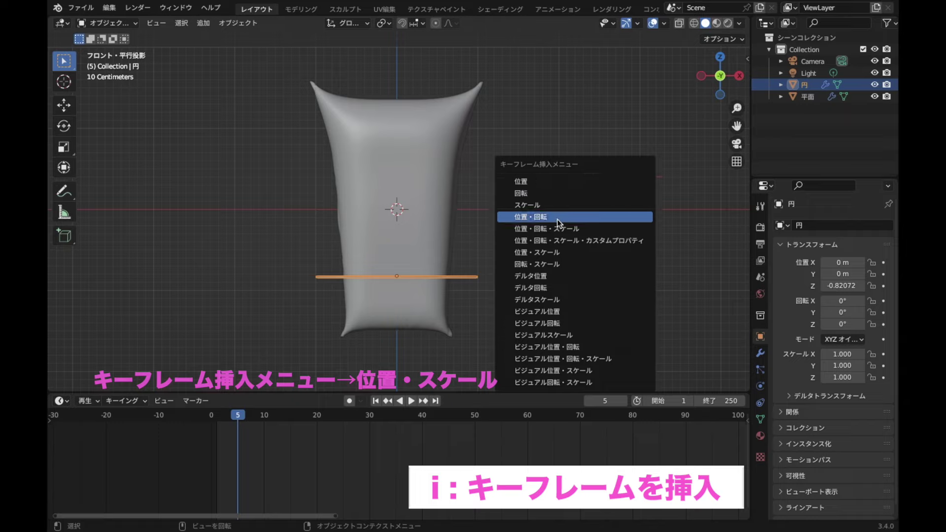
pyautogui.click(558, 254)
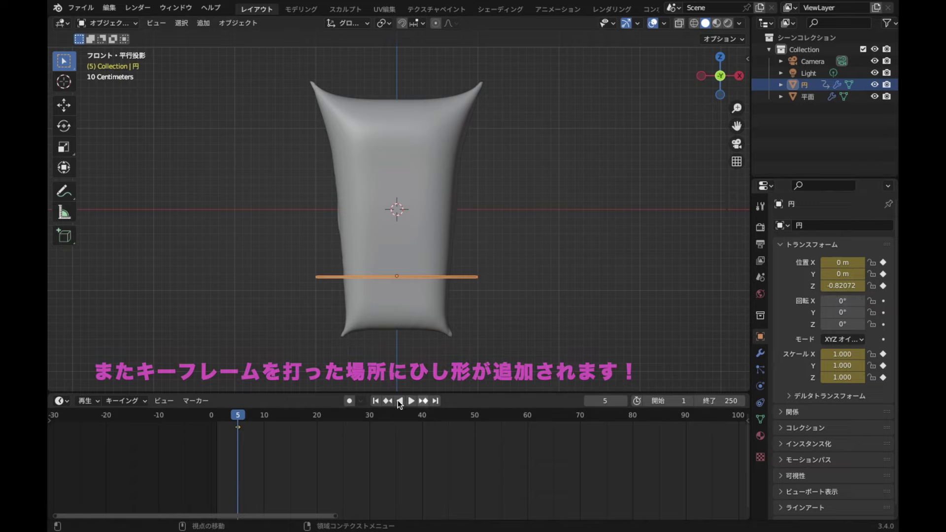
pyautogui.press('space')
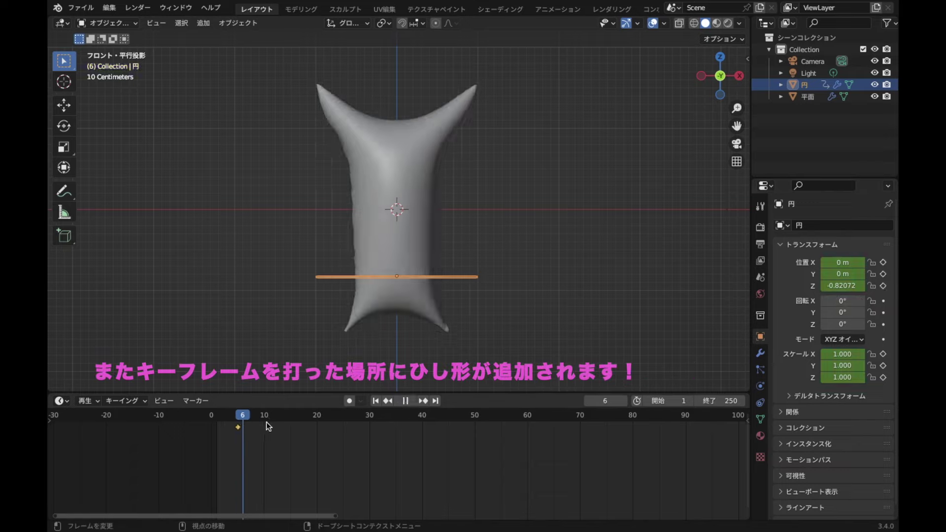
pyautogui.click(266, 422)
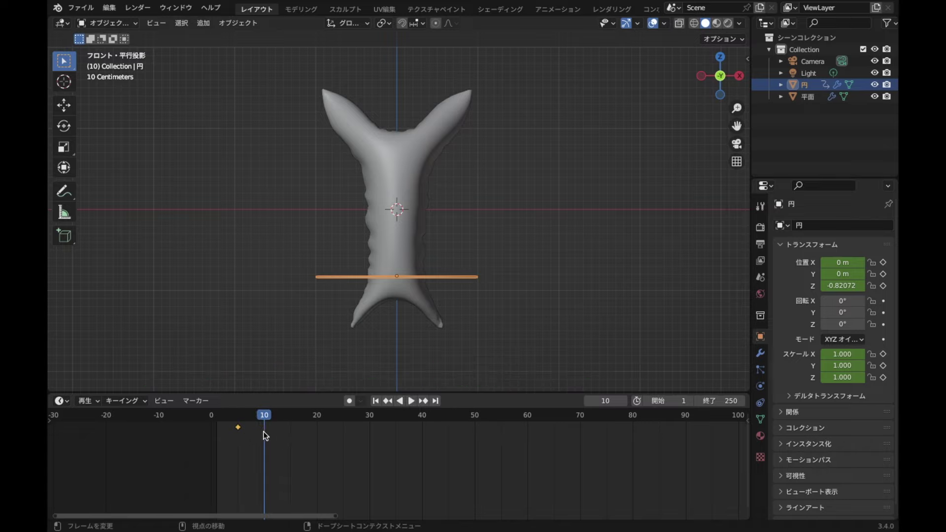
pyautogui.press('space')
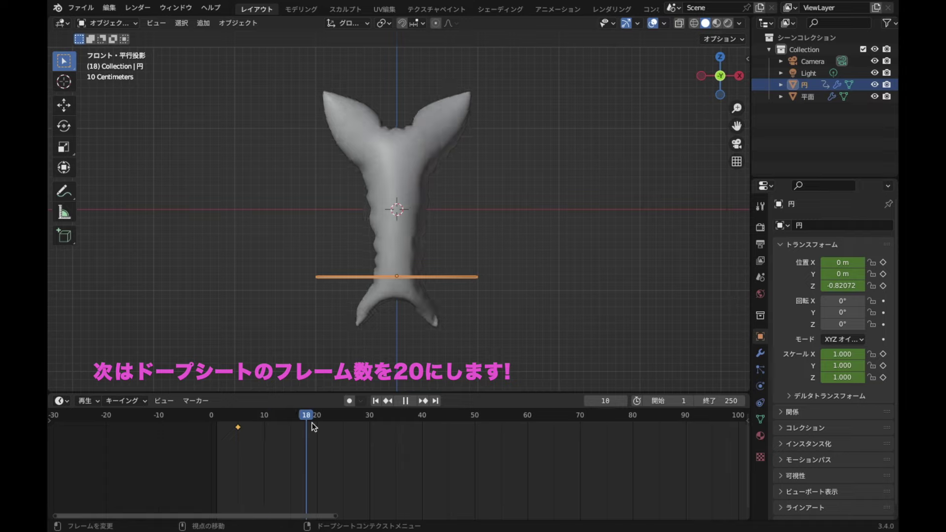
# Stop playback at frame 20 and shrink the 円 circle down to scale 0.032
pyautogui.press('space')
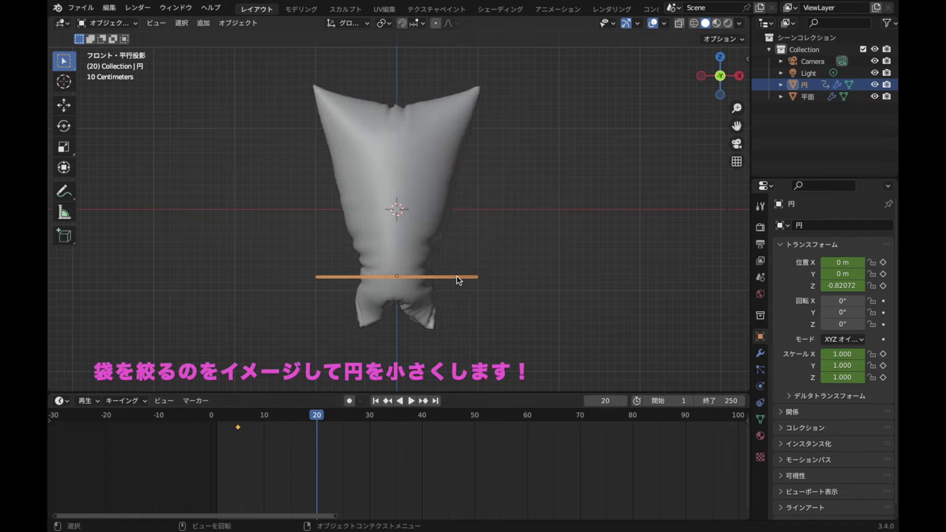
pyautogui.press('s')
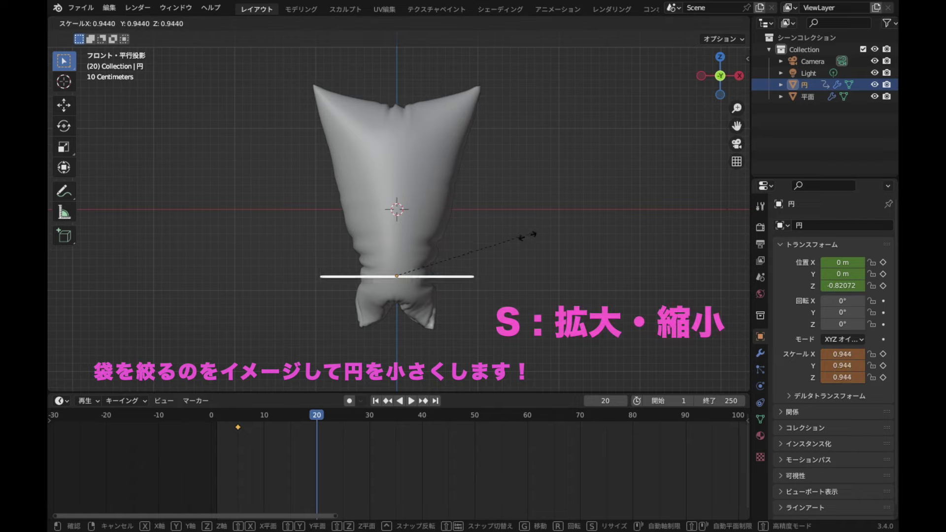
pyautogui.click(436, 282)
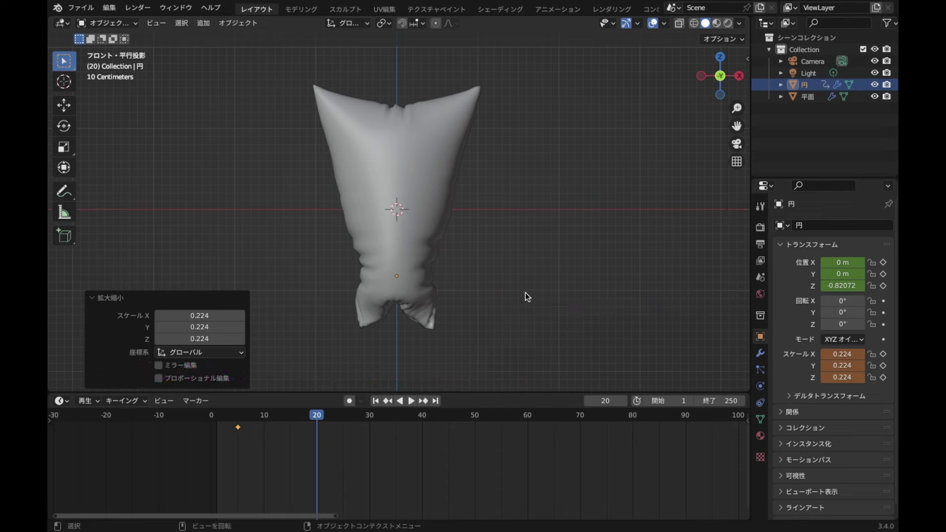
pyautogui.scroll(2, 525, 291)
pyautogui.hotkey('alt', 'z')
pyautogui.press('s')
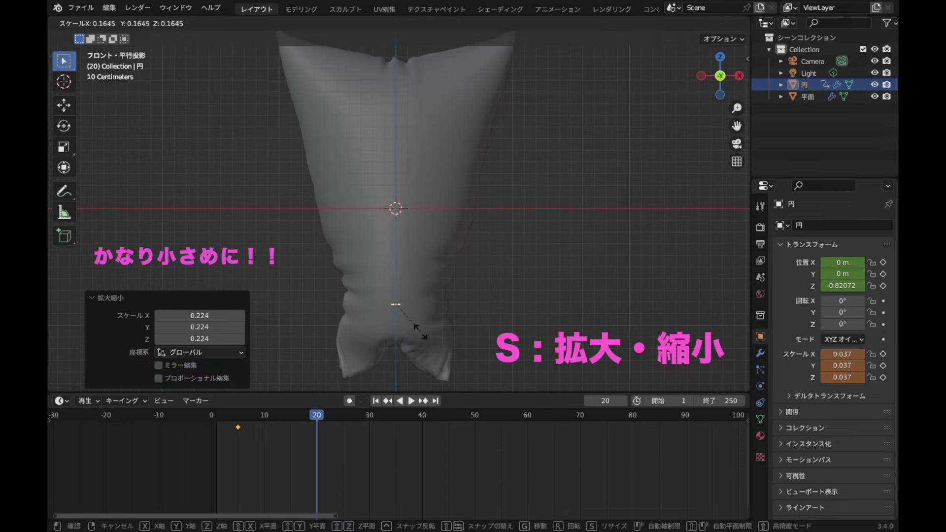
pyautogui.click(417, 329)
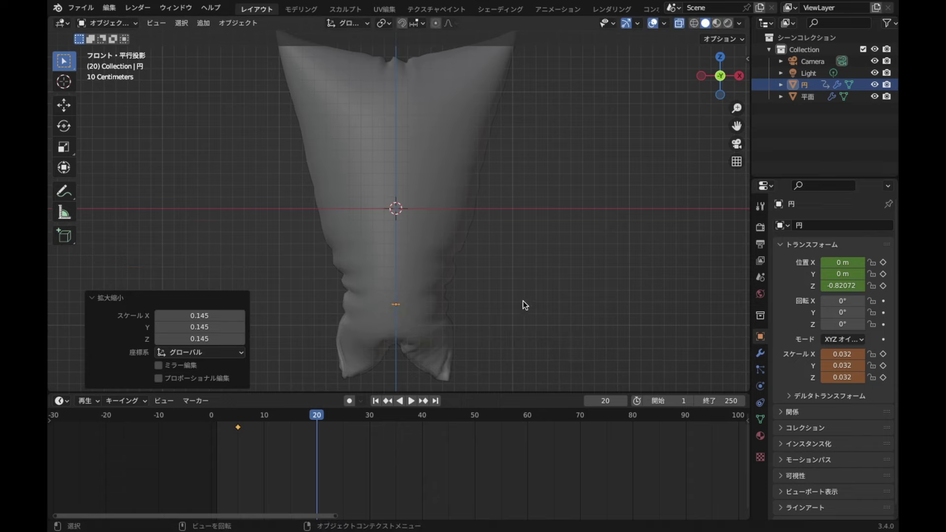
pyautogui.hotkey('alt', 'z')
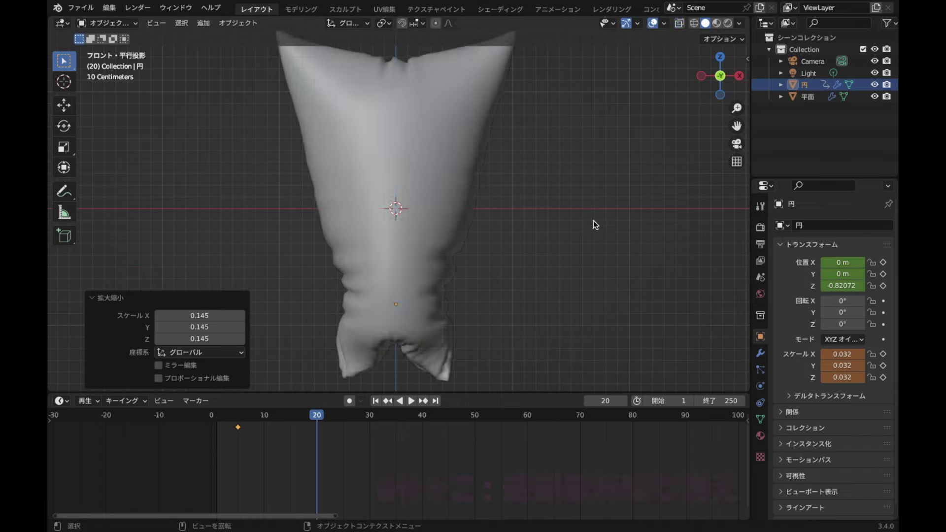
# Key the circle's location and scale at frame 20, preview, and nudge the timeline keyframes
pyautogui.press('i')
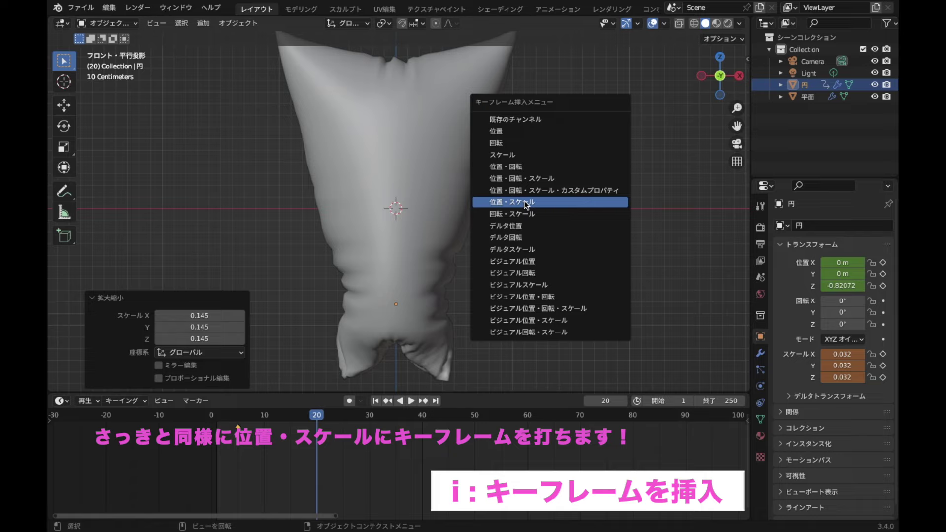
pyautogui.click(526, 204)
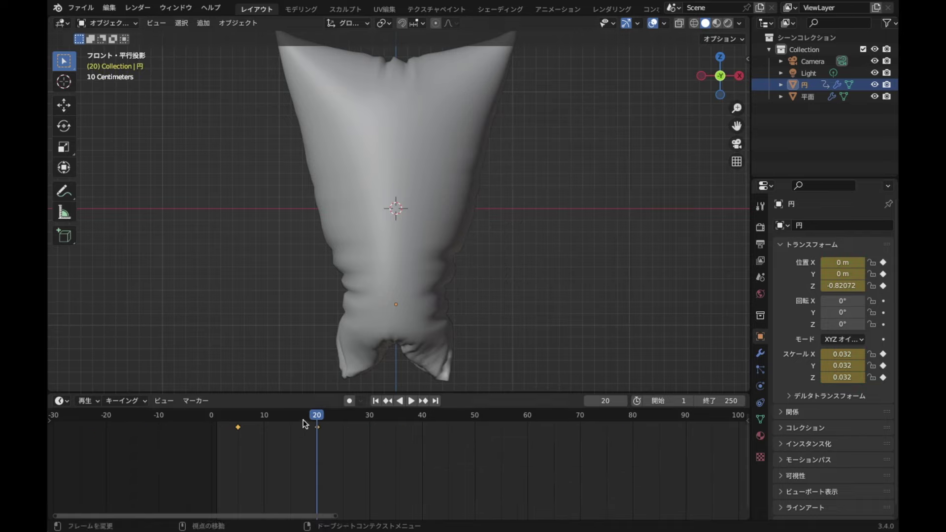
pyautogui.press('space')
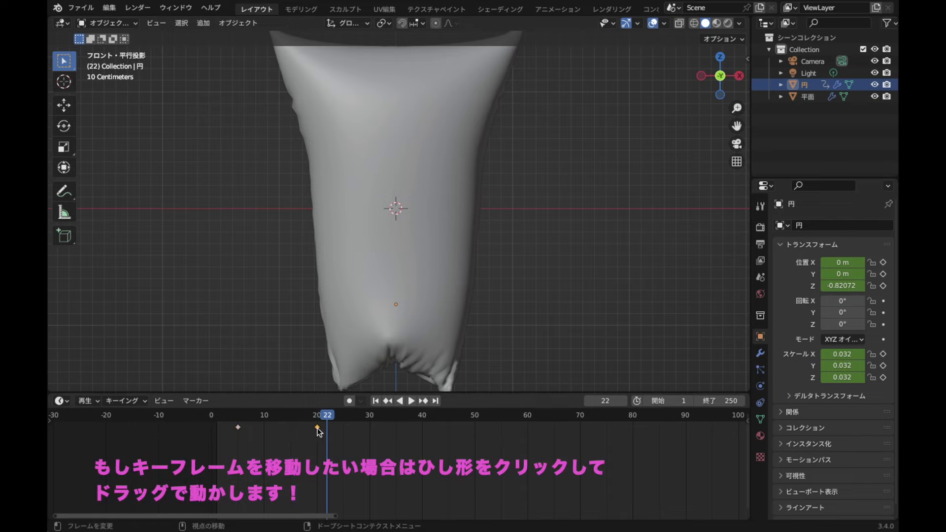
pyautogui.moveTo(319, 427); pyautogui.dragTo(322, 452)
pyautogui.moveTo(239, 427)
pyautogui.mouseDown()
pyautogui.moveTo(250, 434)
pyautogui.moveTo(241, 433)
pyautogui.mouseUp()
pyautogui.click(253, 454)
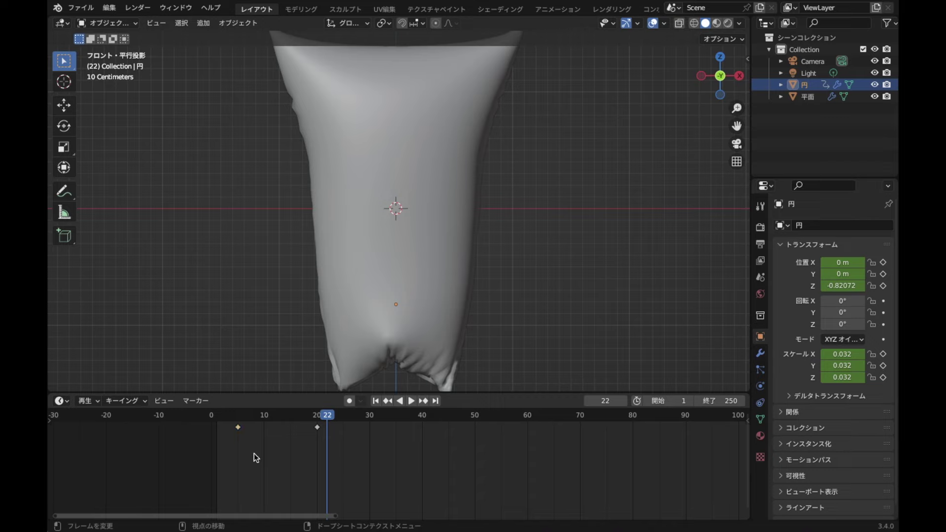
pyautogui.click(375, 402)
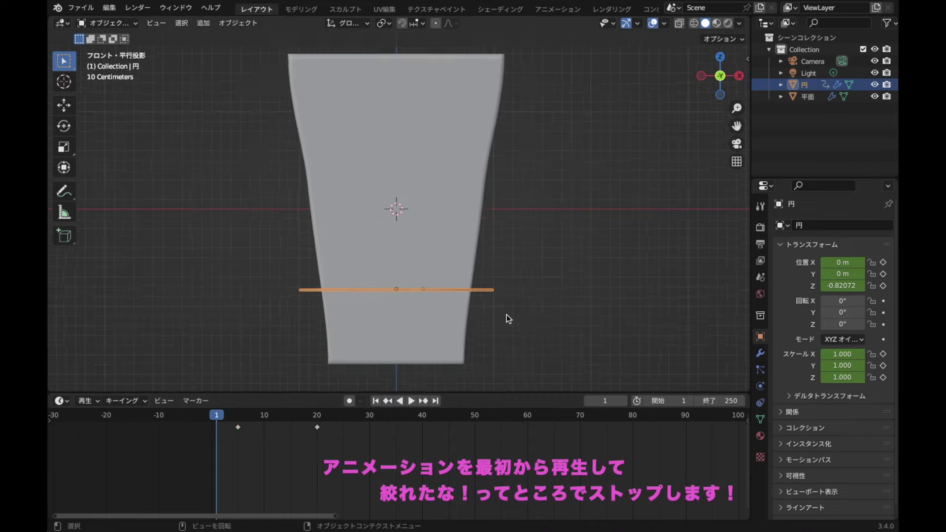
# Replay the cinching animation from the start and pause on frame 19 with the bag tied
pyautogui.press('space')
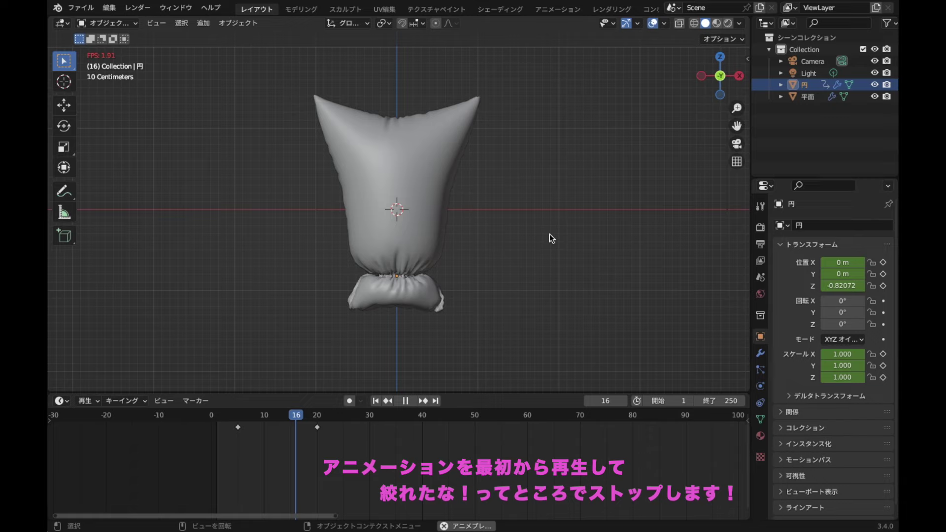
pyautogui.press('space')
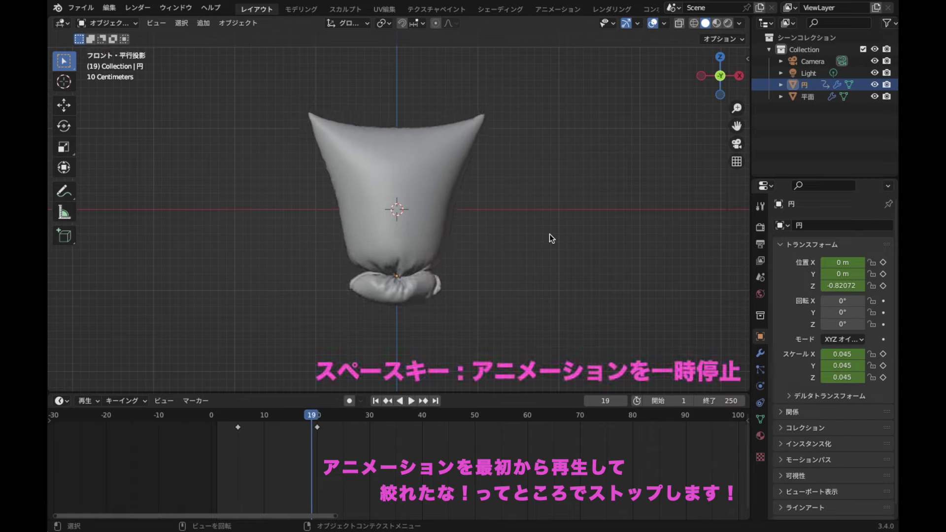
pyautogui.moveTo(308, 418)
pyautogui.mouseDown()
pyautogui.moveTo(297, 419)
pyautogui.moveTo(310, 423)
pyautogui.mouseUp()
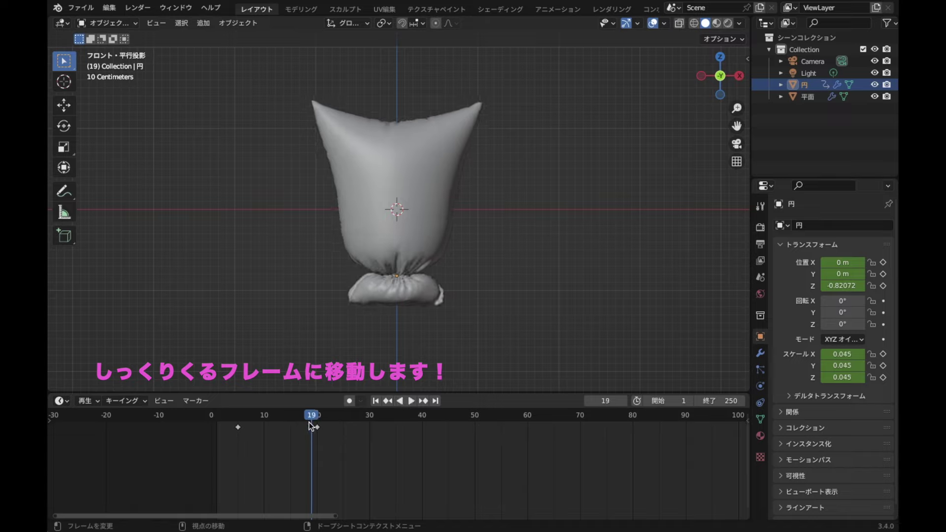
pyautogui.press('space')
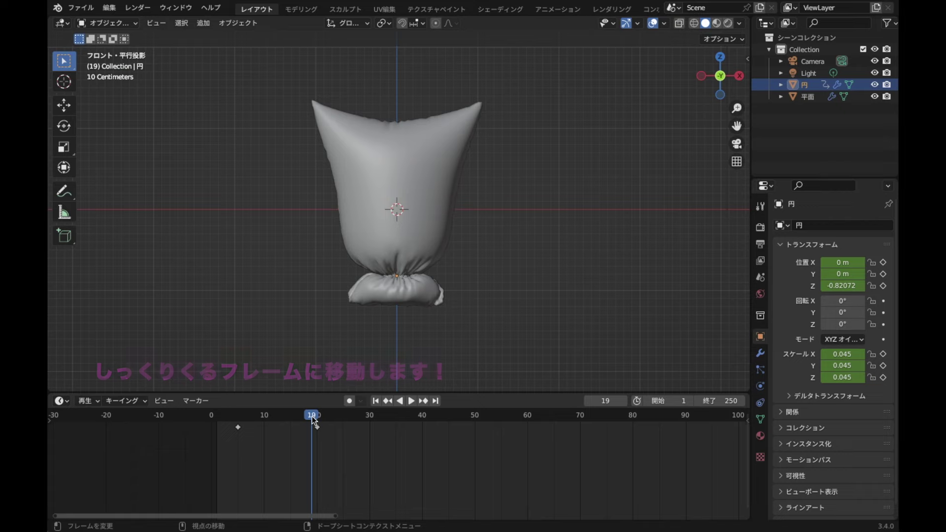
# Apply the Solidify and Cloth modifiers on the bag 平面, then check the mesh in Edit Mode
pyautogui.click(407, 301)
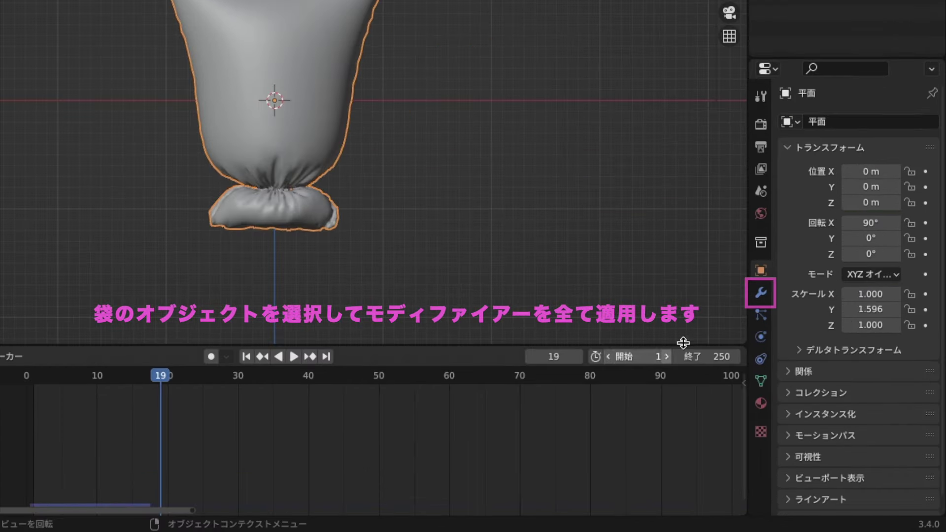
pyautogui.click(759, 296)
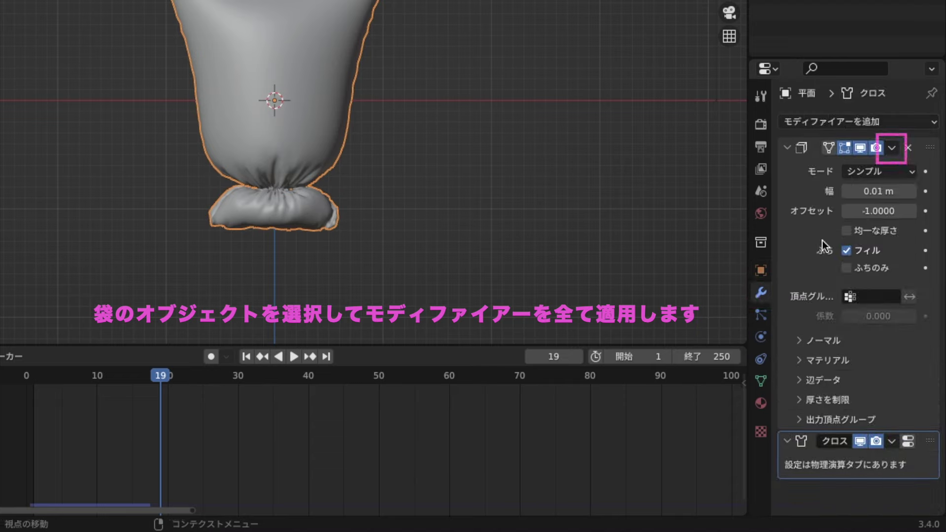
pyautogui.click(893, 148)
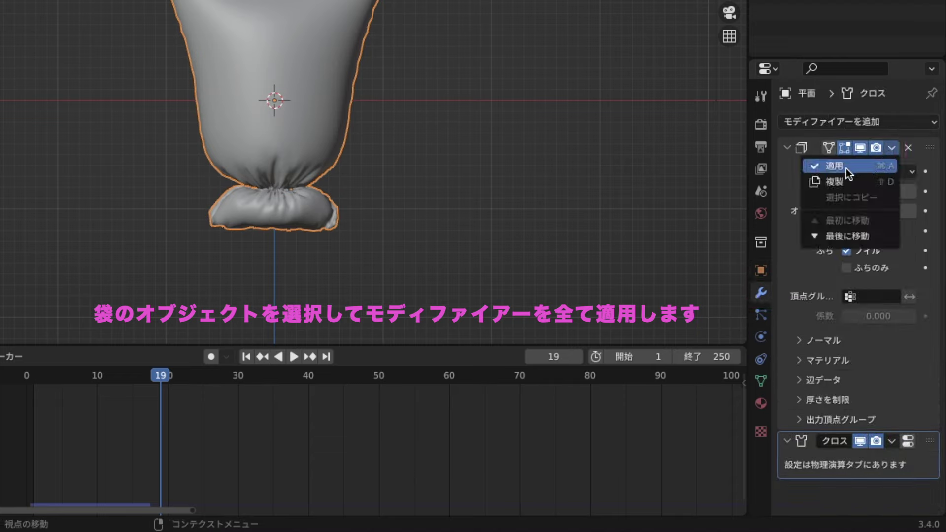
pyautogui.click(847, 168)
pyautogui.click(892, 150)
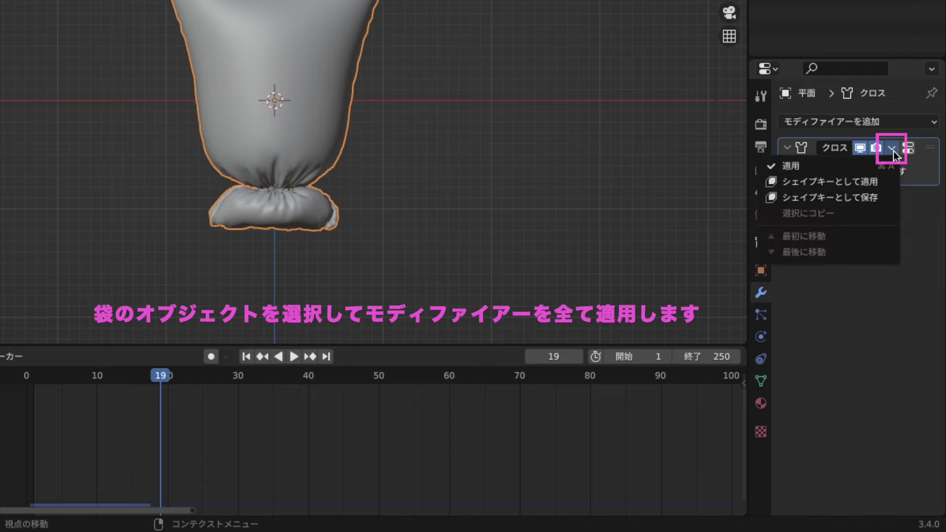
pyautogui.click(826, 164)
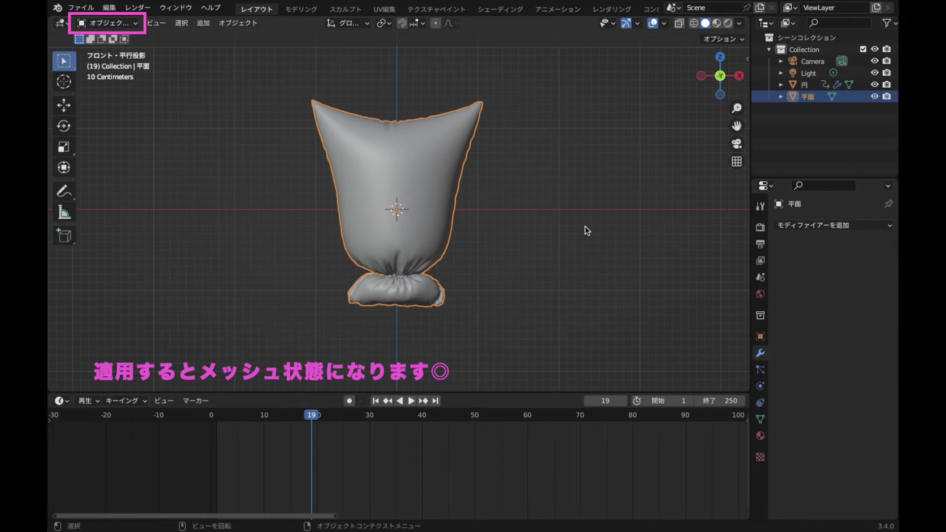
pyautogui.press('Tab')
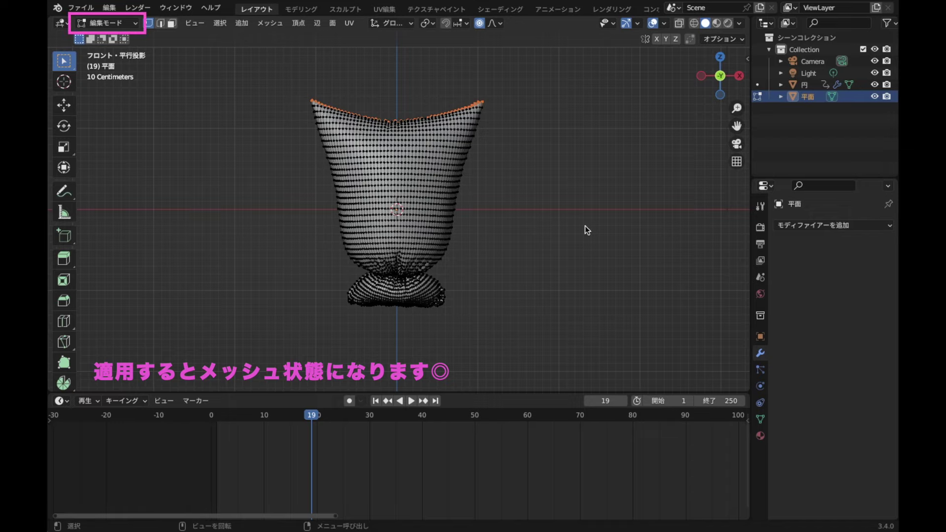
pyautogui.press('Tab')
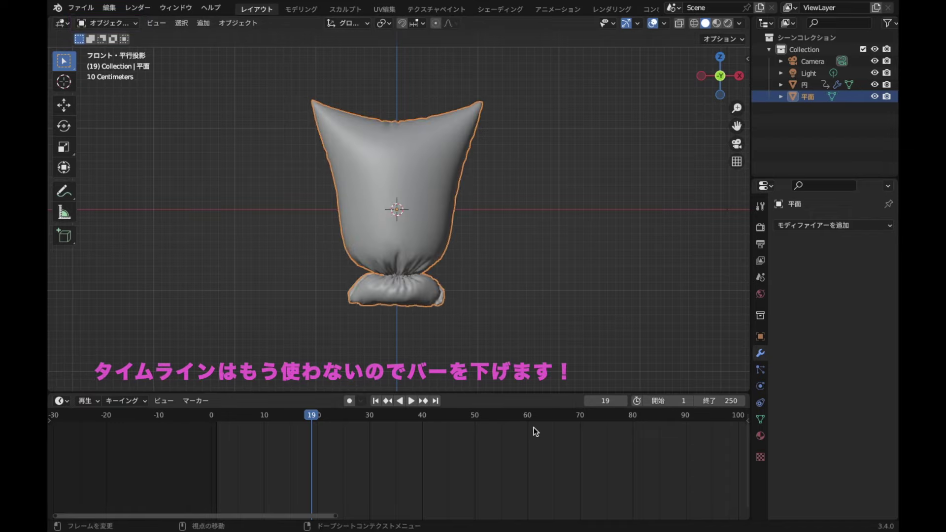
pyautogui.moveTo(448, 393); pyautogui.dragTo(463, 505)
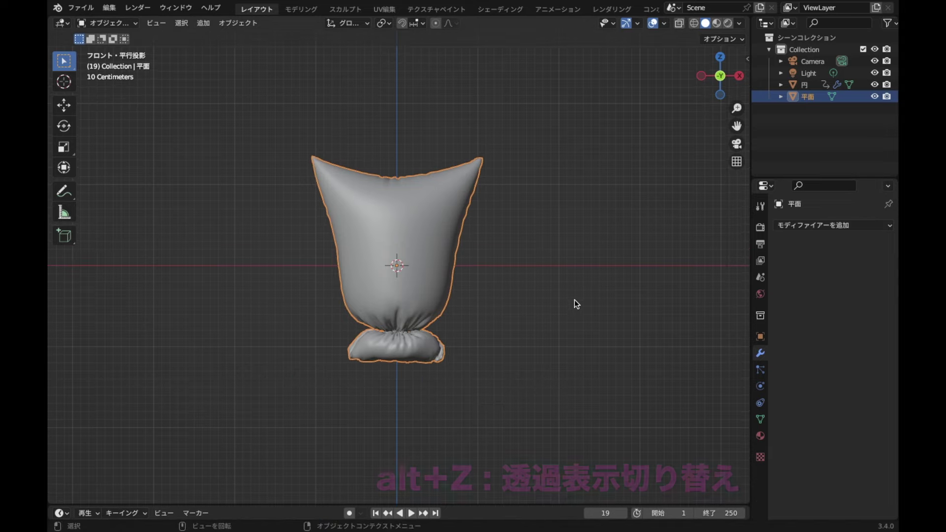
# Delete the 円 circle object, then return to front orthographic view with the bag selected
pyautogui.hotkey('alt', 'z')
pyautogui.moveTo(574, 303)
pyautogui.mouseDown(button='middle')
pyautogui.moveTo(547, 365)
pyautogui.moveTo(544, 313)
pyautogui.mouseUp(button='middle')
pyautogui.scroll(5, 545, 365)
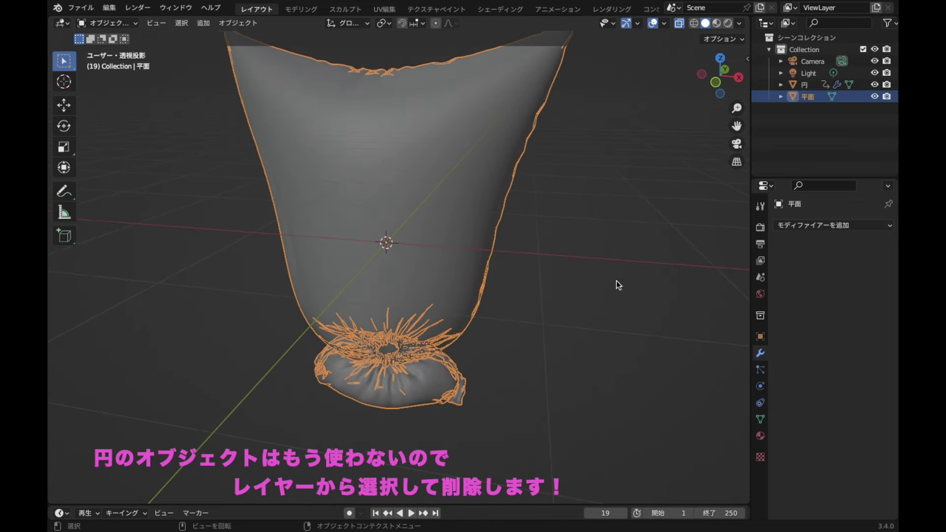
pyautogui.click(800, 87)
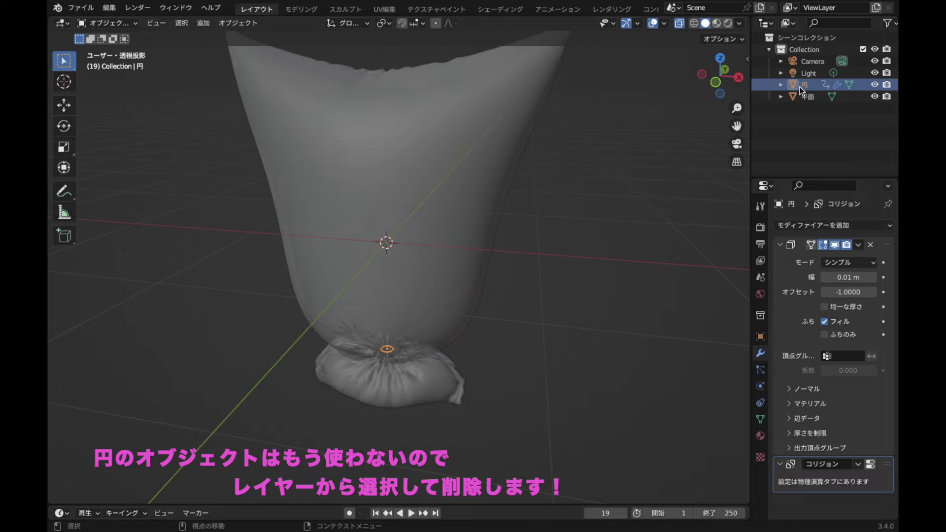
pyautogui.moveTo(553, 311); pyautogui.dragTo(554, 273, button='middle')
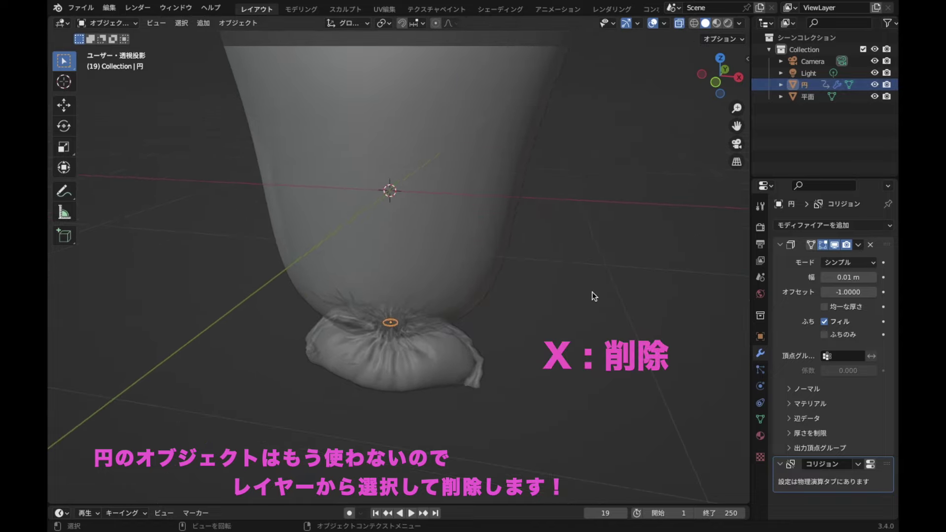
pyautogui.press('x')
pyautogui.click(541, 294)
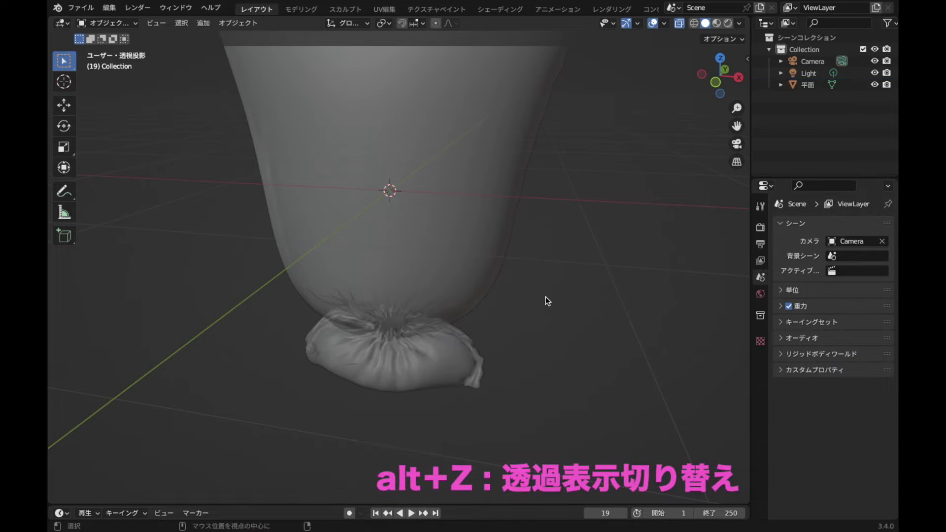
pyautogui.hotkey('alt', 'z')
pyautogui.scroll(-2, 567, 367)
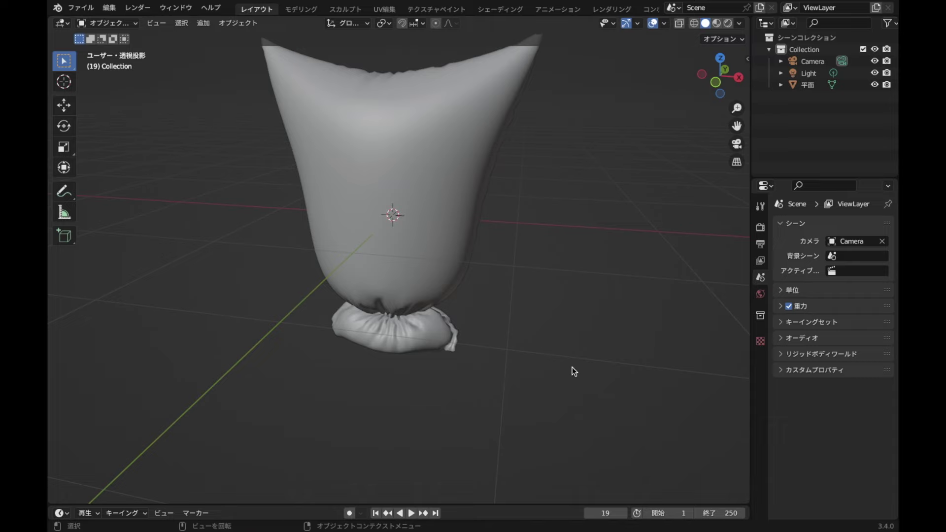
pyautogui.click(721, 82)
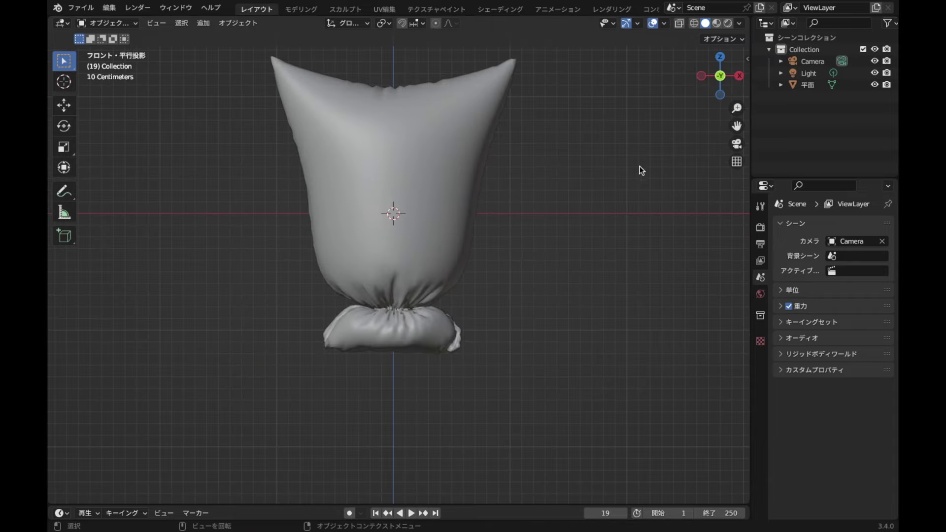
pyautogui.click(392, 322)
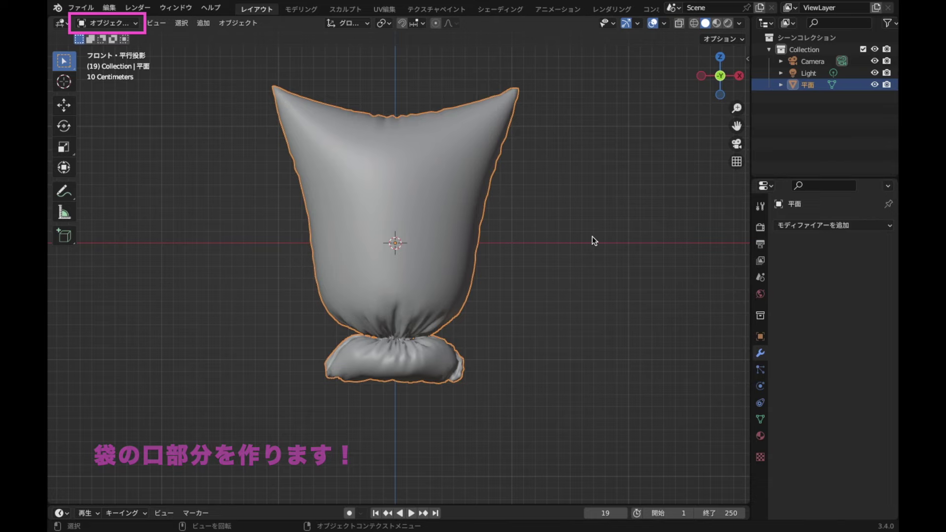
# In Edit Mode, delete the vertex loop at the bag's neck and turn on X-ray
pyautogui.press('Tab')
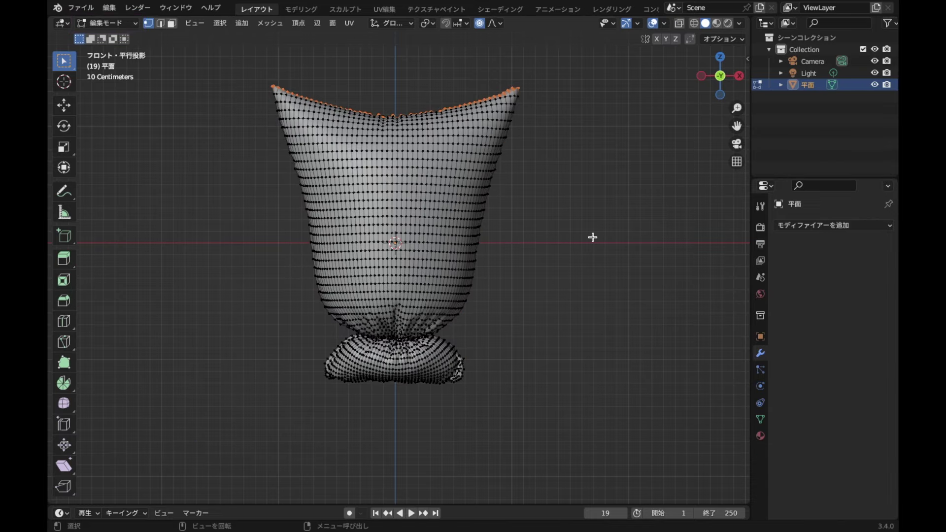
pyautogui.scroll(4, 407, 417)
pyautogui.keyDown('shift'); pyautogui.moveTo(407, 372); pyautogui.dragTo(407, 314, button='middle'); pyautogui.keyUp('shift')
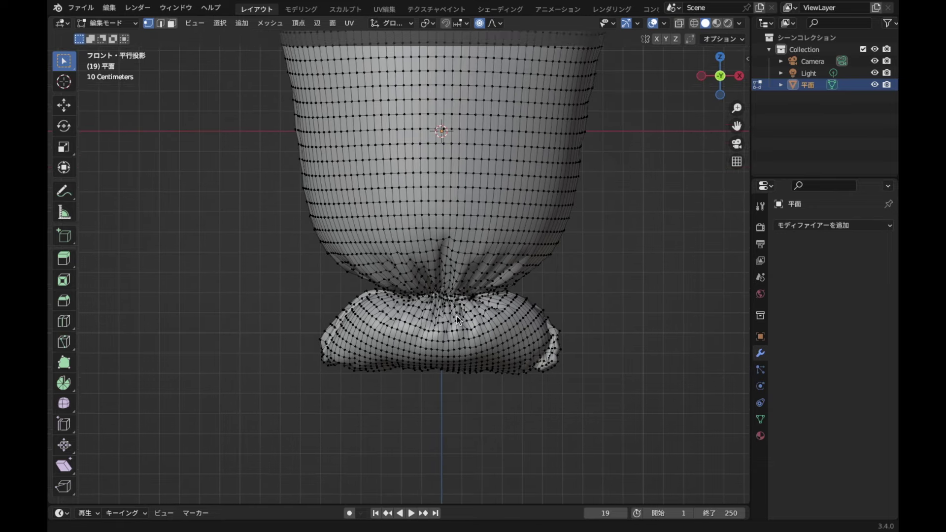
pyautogui.scroll(2, 407, 314)
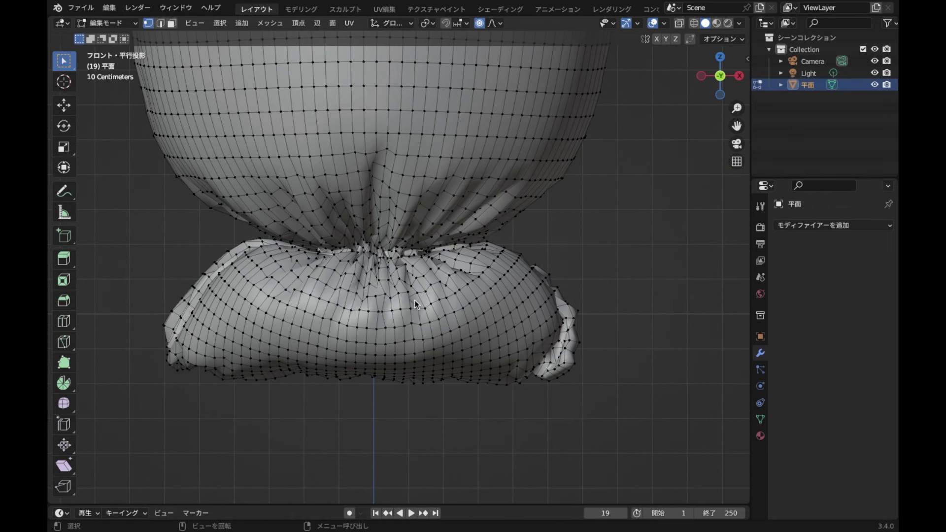
pyautogui.keyDown('alt'); pyautogui.click(473, 262); pyautogui.keyUp('alt')
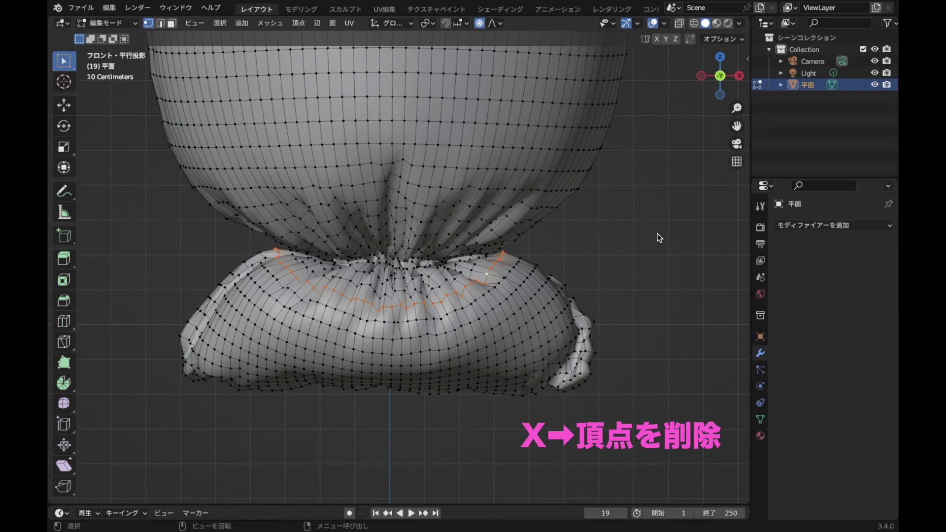
pyautogui.press('x')
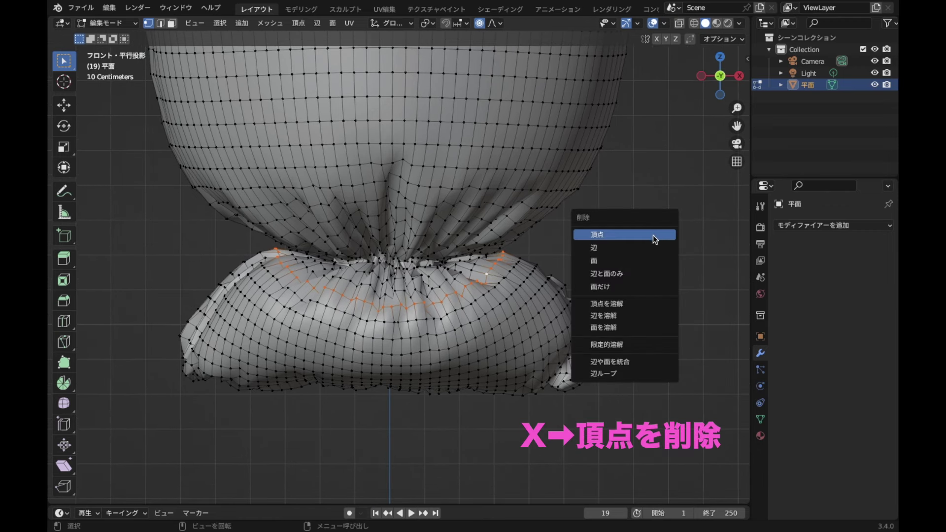
pyautogui.click(605, 234)
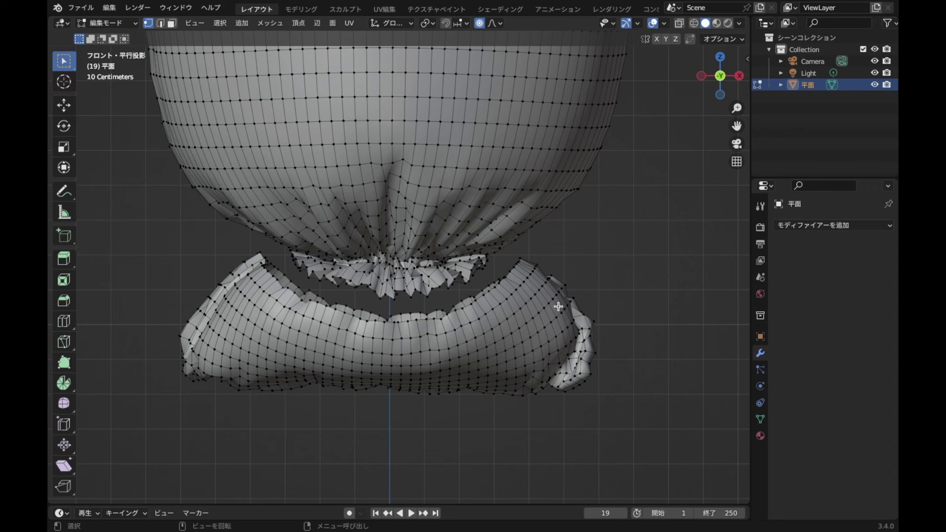
pyautogui.hotkey('alt', 'z')
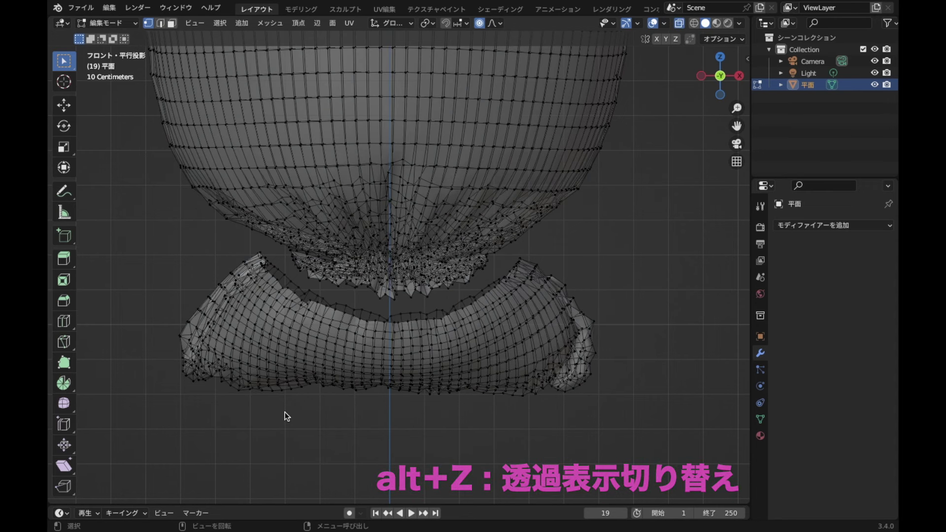
# Circle-select all vertices of the detached lower bulge and delete them
pyautogui.press('c')
pyautogui.scroll(-5, 626, 310)
pyautogui.scroll(4, 626, 311)
pyautogui.scroll(-3, 627, 312)
pyautogui.scroll(-4, 626, 310)
pyautogui.scroll(5, 626, 310)
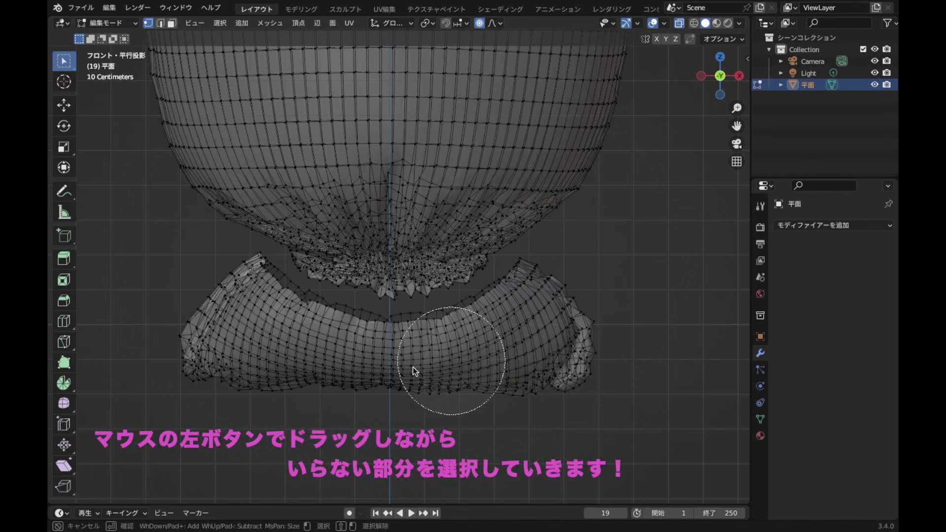
pyautogui.moveTo(173, 324)
pyautogui.mouseDown()
pyautogui.moveTo(246, 333)
pyautogui.moveTo(234, 297)
pyautogui.moveTo(259, 327)
pyautogui.moveTo(354, 380)
pyautogui.moveTo(281, 375)
pyautogui.moveTo(292, 339)
pyautogui.moveTo(400, 360)
pyautogui.moveTo(448, 358)
pyautogui.moveTo(540, 306)
pyautogui.mouseUp()
pyautogui.moveTo(569, 361)
pyautogui.mouseDown()
pyautogui.moveTo(476, 404)
pyautogui.moveTo(224, 387)
pyautogui.moveTo(461, 381)
pyautogui.mouseUp()
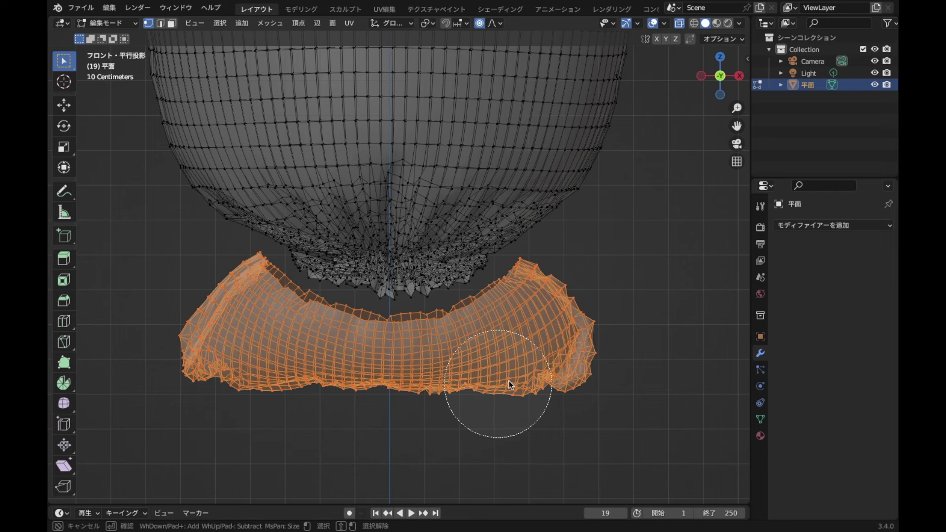
pyautogui.moveTo(578, 206); pyautogui.dragTo(656, 212)
pyautogui.moveTo(669, 241)
pyautogui.mouseDown(button='middle')
pyautogui.moveTo(618, 147)
pyautogui.moveTo(553, 184)
pyautogui.mouseUp(button='middle')
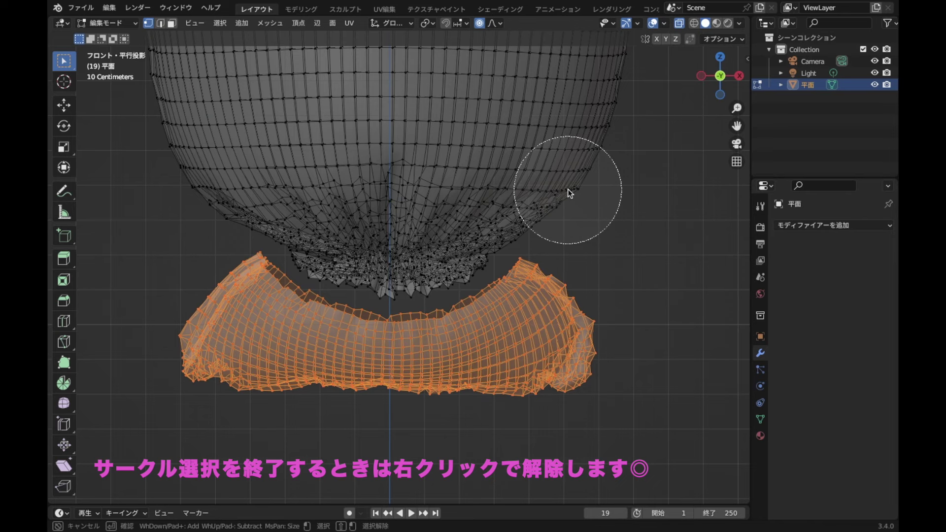
pyautogui.rightClick(656, 251)
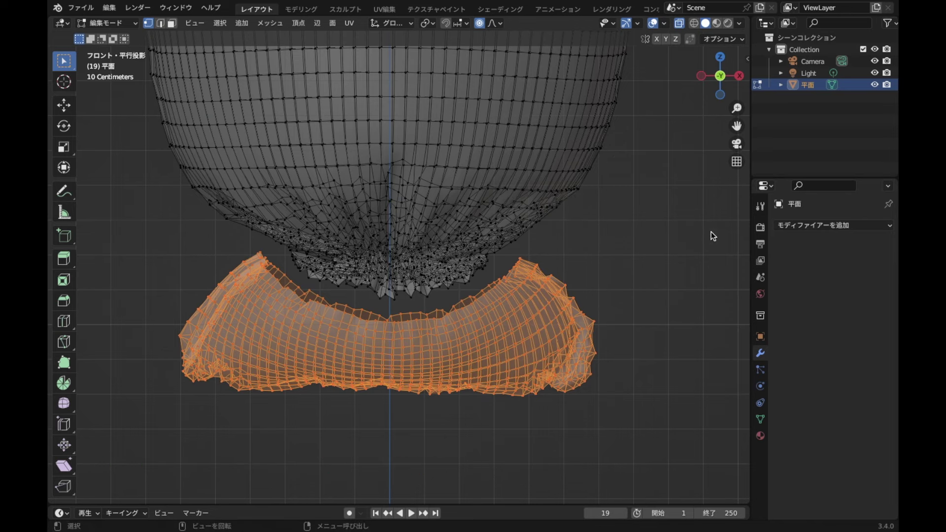
pyautogui.press('x')
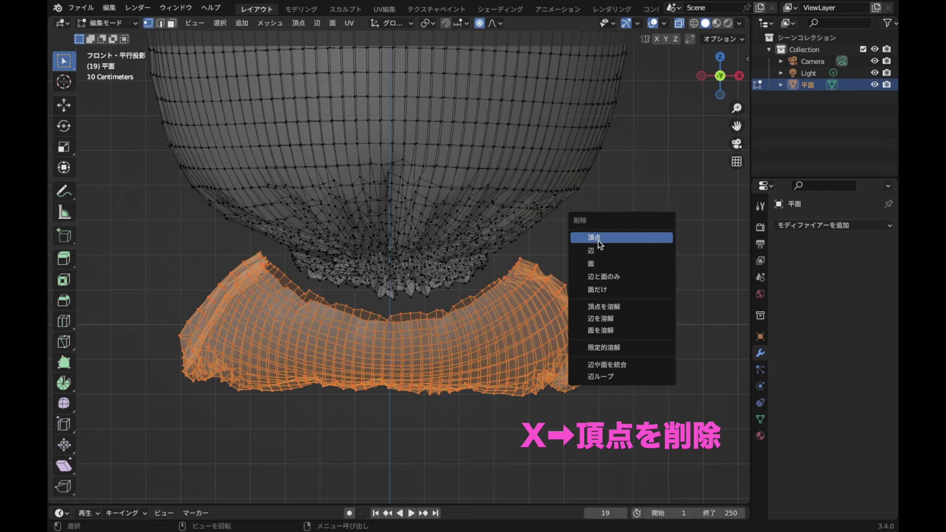
pyautogui.click(596, 240)
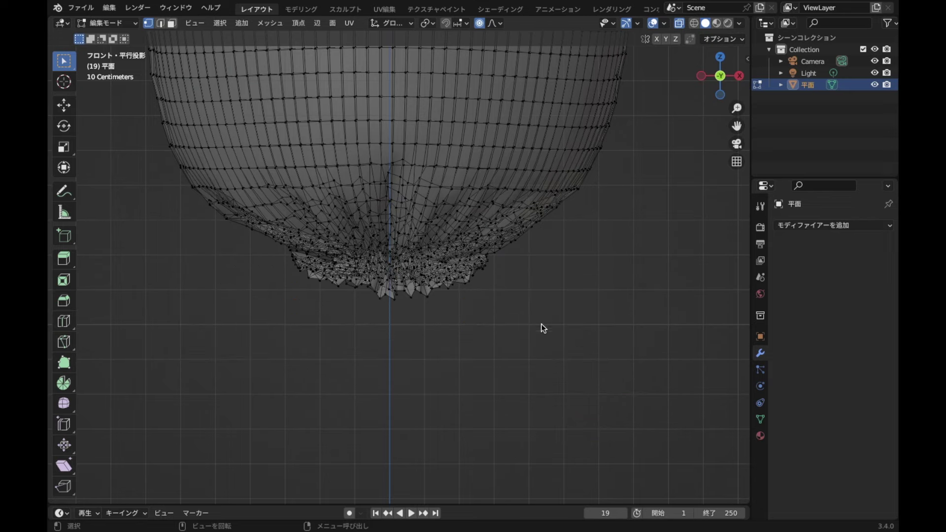
pyautogui.keyDown('shift'); pyautogui.moveTo(509, 374); pyautogui.dragTo(524, 398, button='middle'); pyautogui.keyUp('shift')
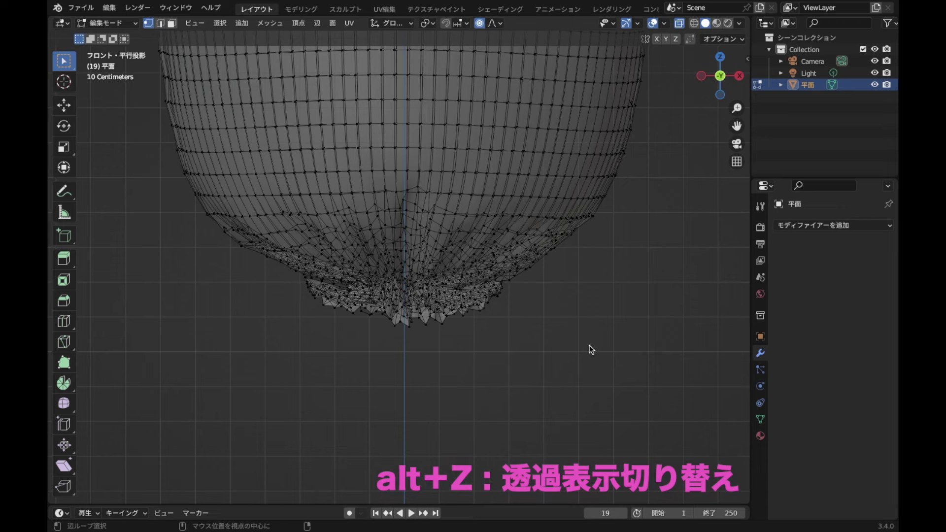
# Return to solid shading and lower the ruffle's bottom edge loop along Z
pyautogui.hotkey('alt', 'z')
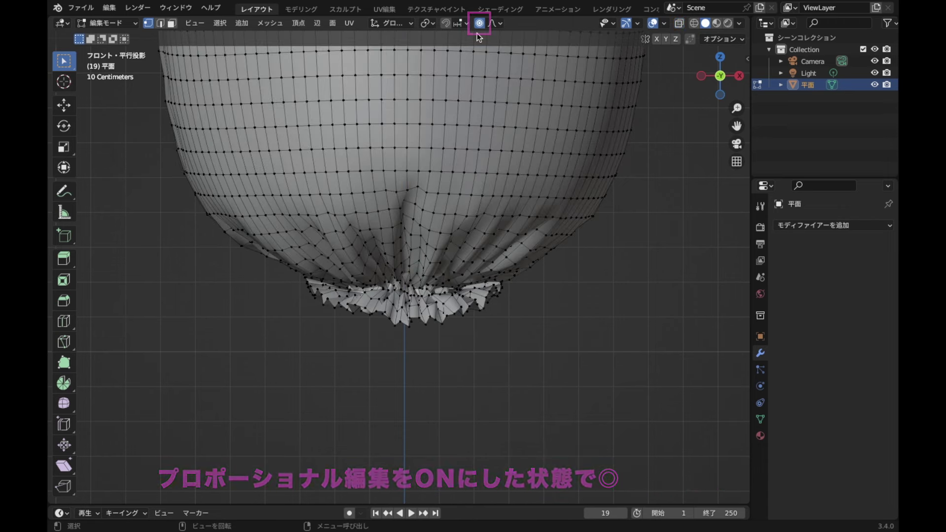
pyautogui.scroll(1, 395, 358)
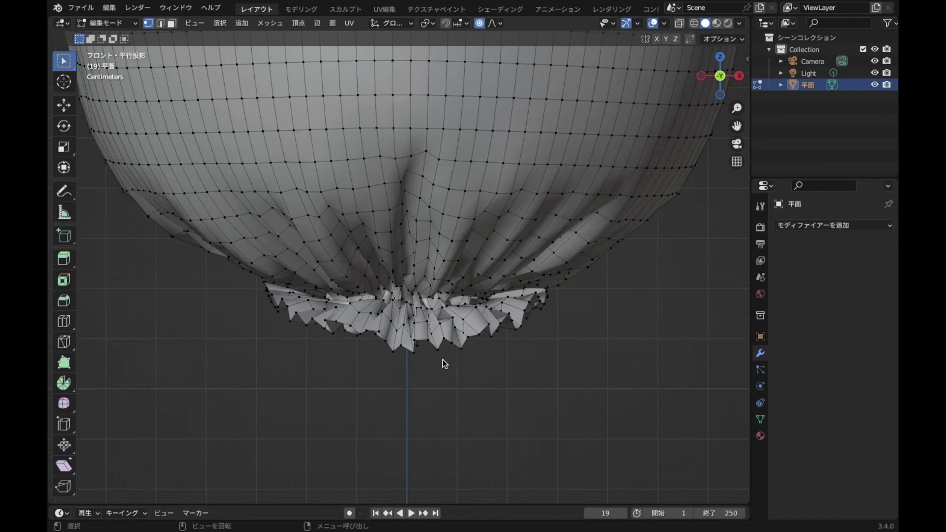
pyautogui.keyDown('alt'); pyautogui.click(485, 332); pyautogui.keyUp('alt')
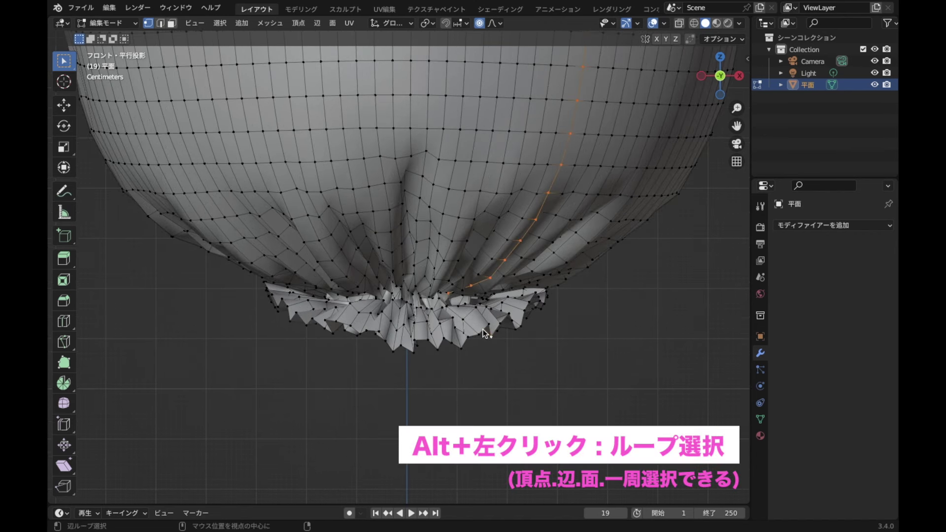
pyautogui.scroll(-1, 503, 419)
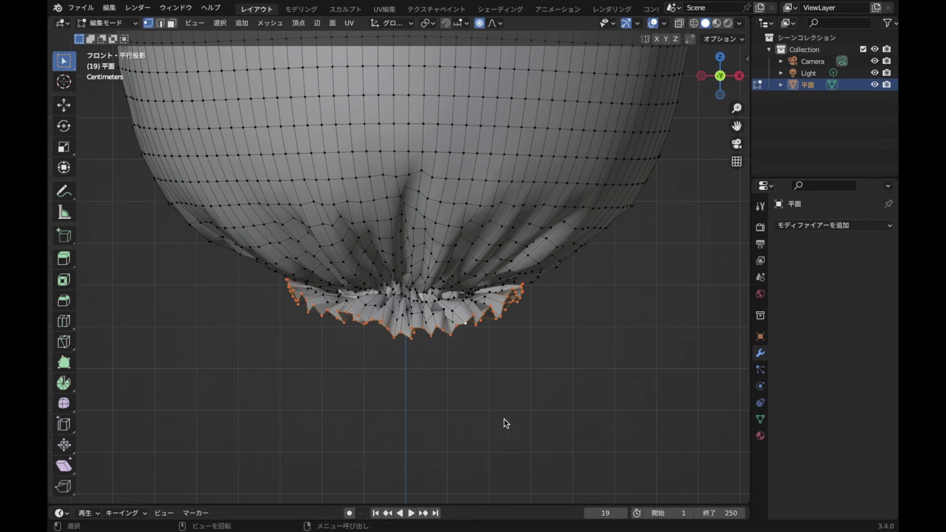
pyautogui.press('g')
pyautogui.press('z')
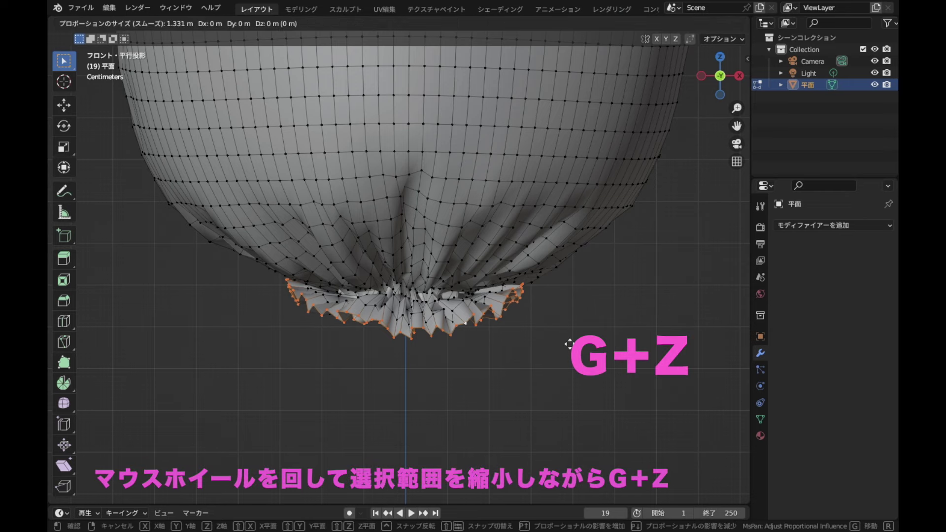
pyautogui.scroll(4, 569, 344)
pyautogui.scroll(4, 569, 345)
pyautogui.scroll(5, 569, 347)
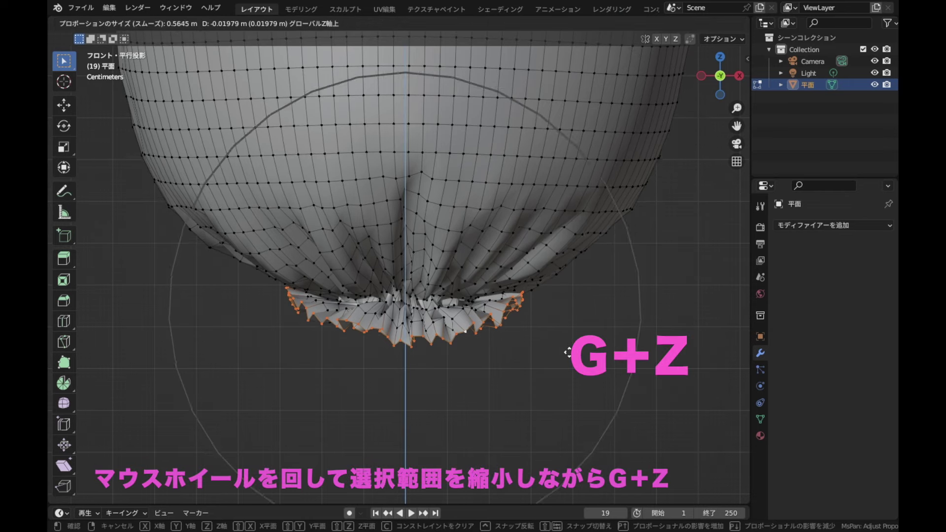
pyautogui.scroll(5, 568, 350)
pyautogui.scroll(6, 569, 354)
pyautogui.scroll(6, 570, 362)
pyautogui.scroll(5, 569, 368)
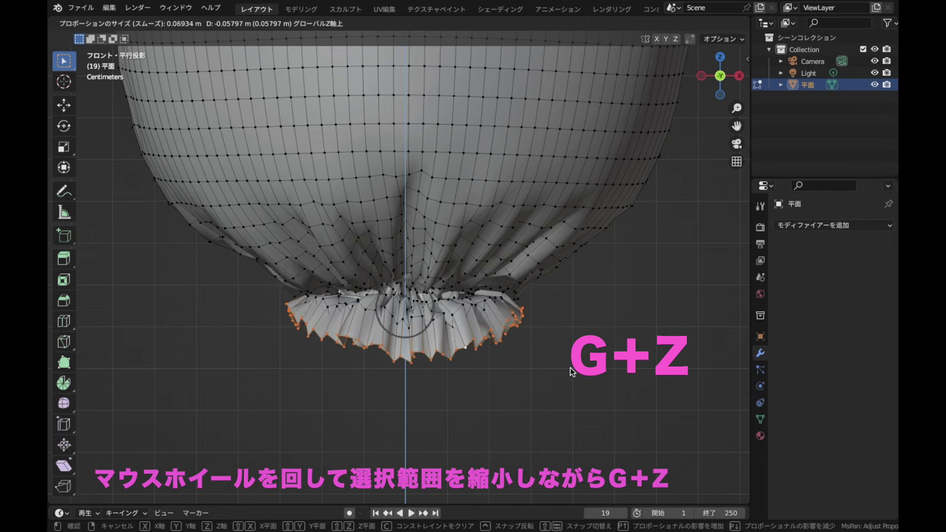
pyautogui.scroll(7, 569, 365)
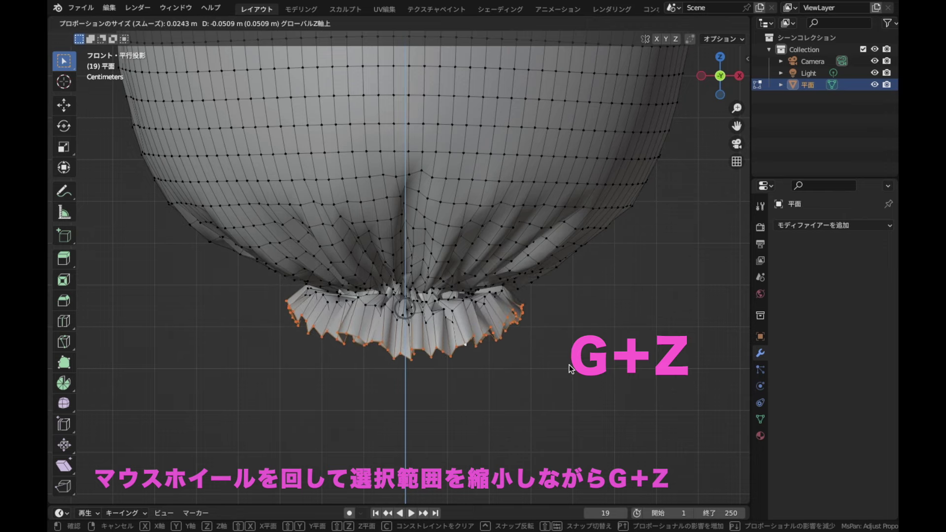
pyautogui.click(569, 369)
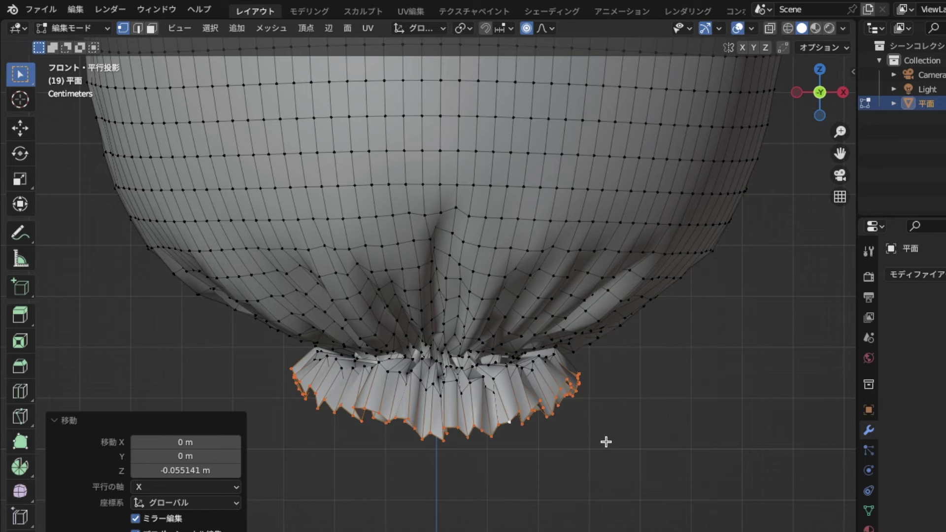
# Lower a higher ruffle loop along Z and scale it to 0.940
pyautogui.keyDown('alt'); pyautogui.click(502, 373); pyautogui.keyUp('alt')
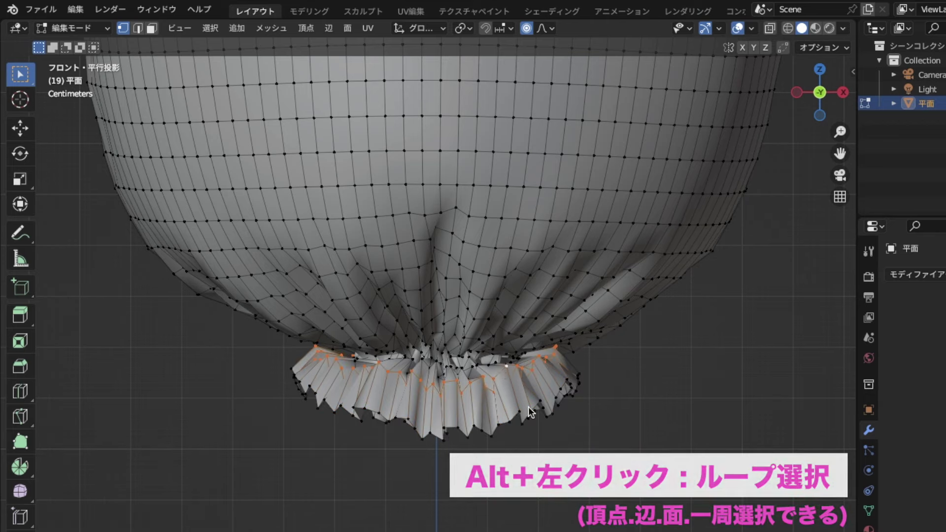
pyautogui.press('g')
pyautogui.press('z')
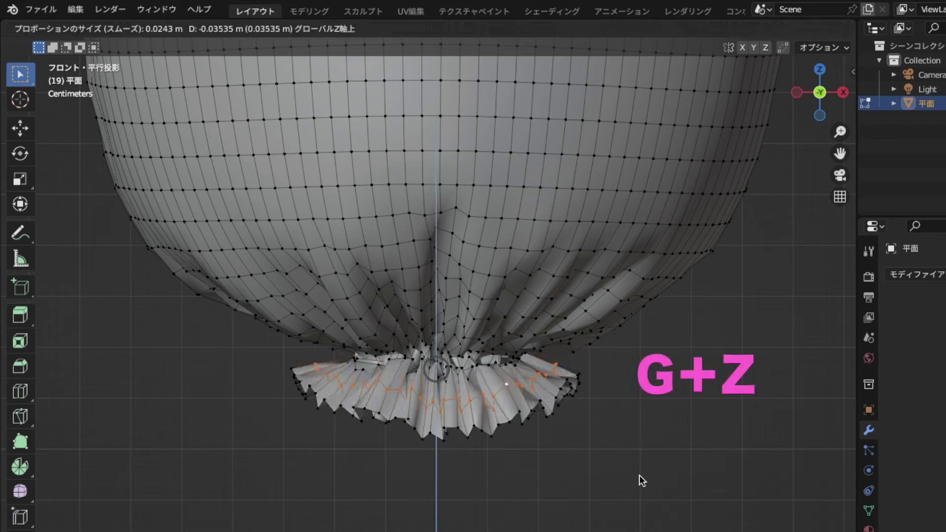
pyautogui.click(640, 475)
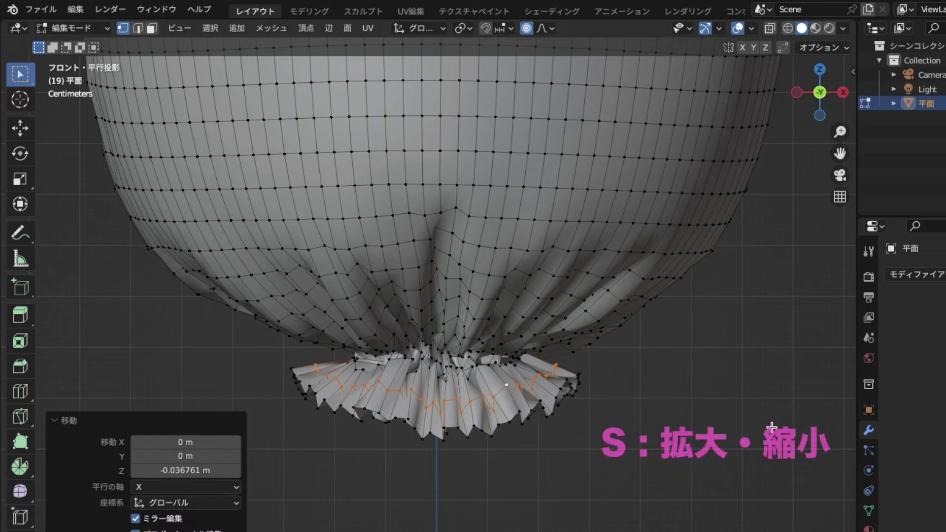
pyautogui.press('s')
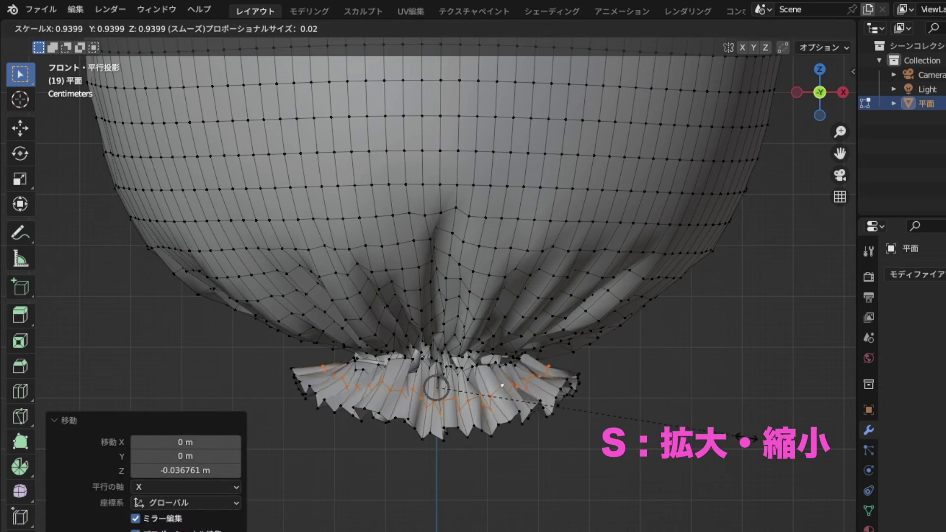
pyautogui.click(740, 436)
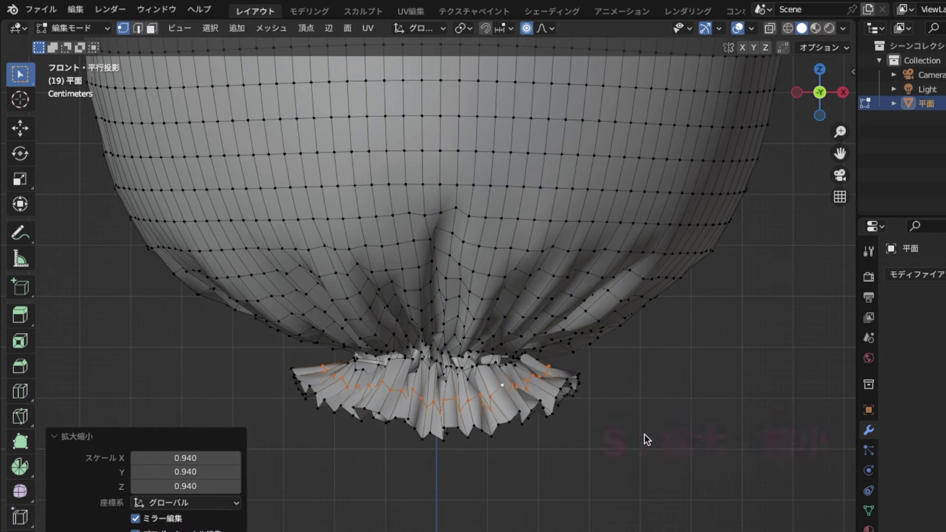
# Lower the ruffle's top loop along Z and clear the selection
pyautogui.keyDown('alt'); pyautogui.click(484, 369); pyautogui.keyUp('alt')
pyautogui.press('g')
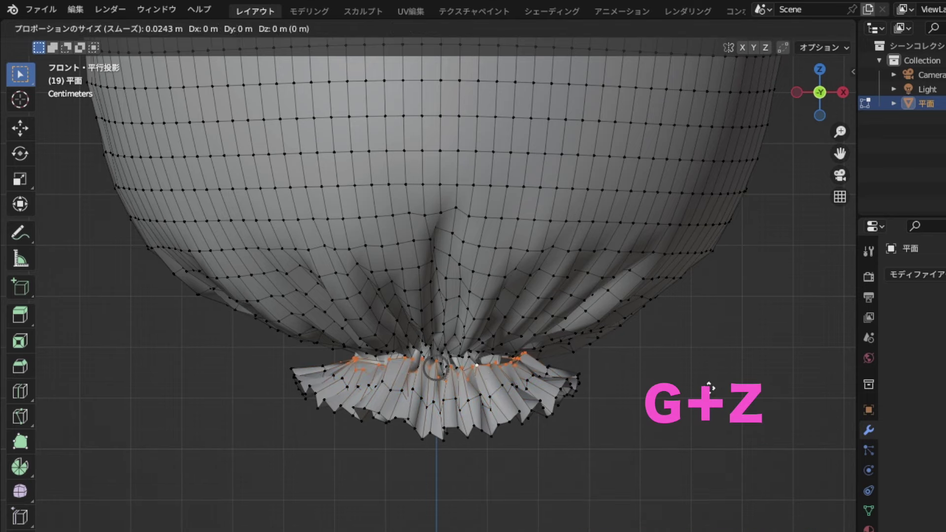
pyautogui.press('z')
pyautogui.click(712, 398)
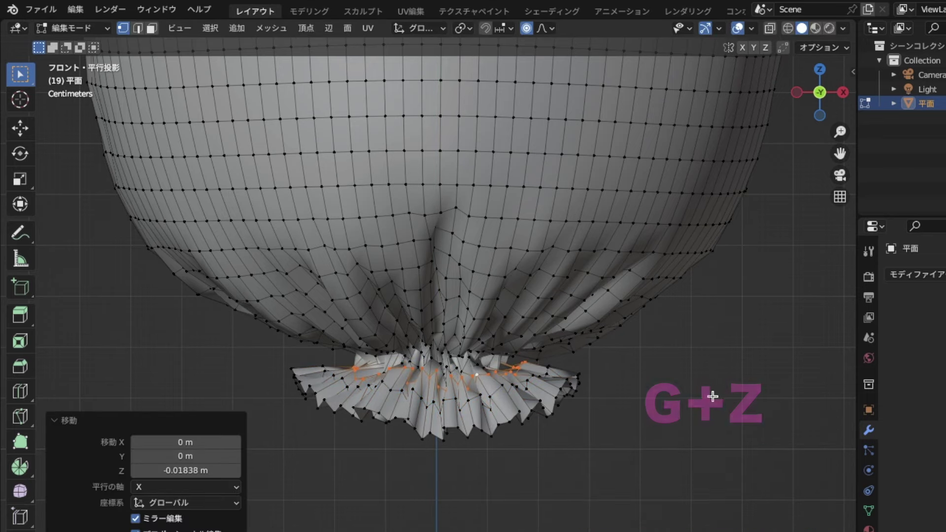
pyautogui.click(587, 357)
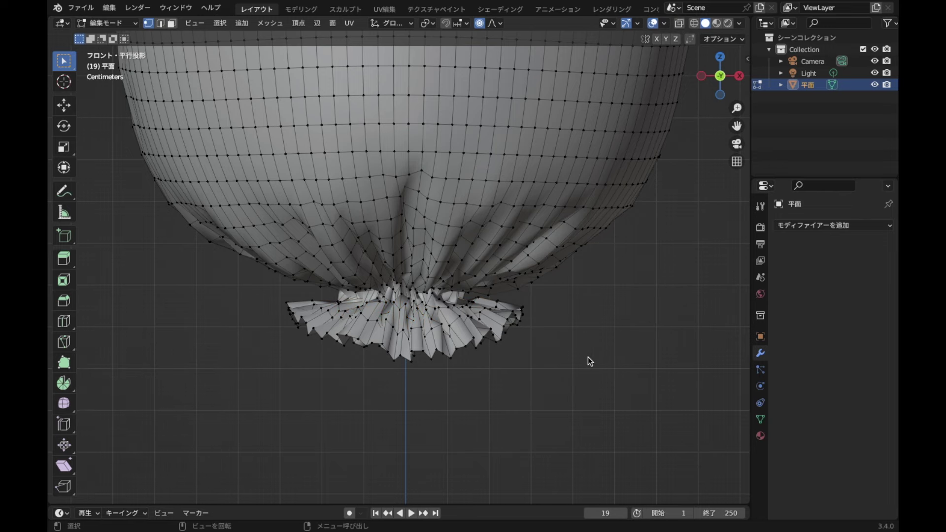
# Select the bottom frill edge loop plus a second frill loop
pyautogui.scroll(-2, 587, 357)
pyautogui.scroll(-2, 582, 358)
pyautogui.scroll(-2, 587, 398)
pyautogui.scroll(-1, 588, 401)
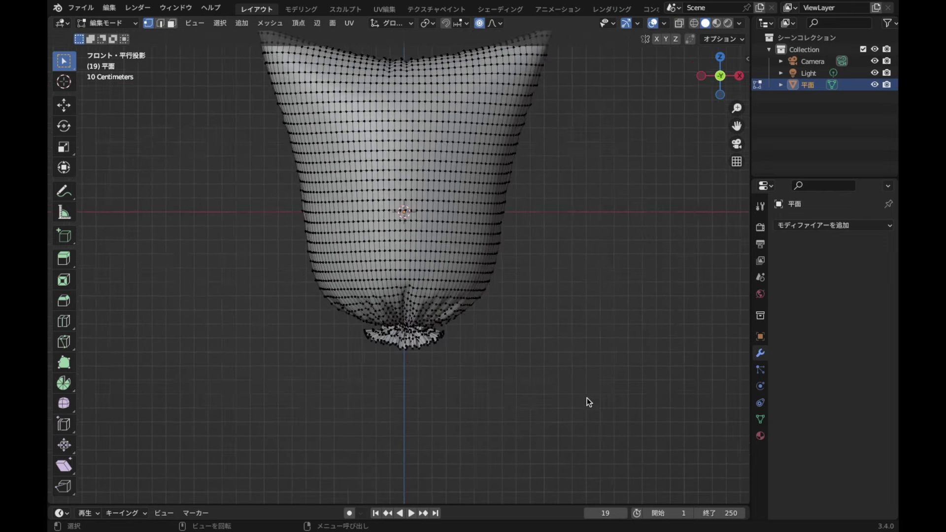
pyautogui.scroll(1, 587, 399)
pyautogui.scroll(2, 492, 446)
pyautogui.scroll(1, 483, 417)
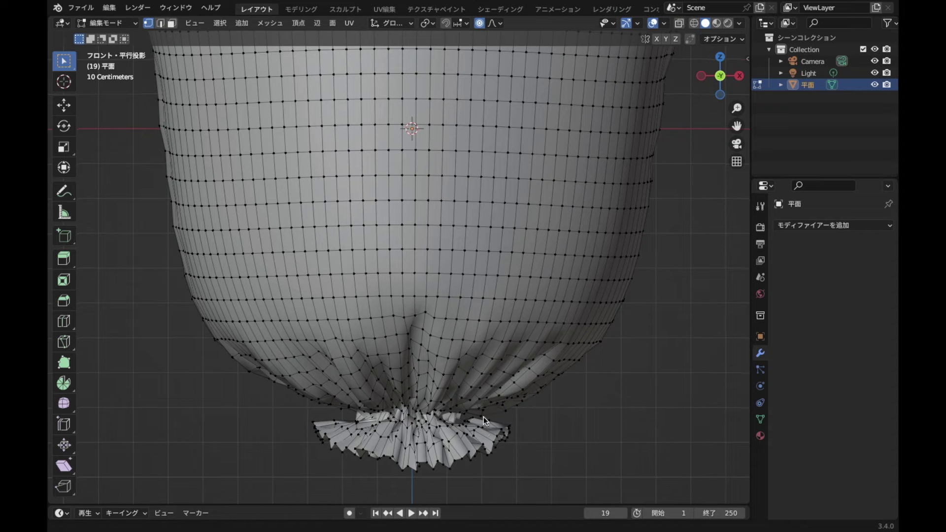
pyautogui.scroll(2, 474, 380)
pyautogui.keyDown('alt'); pyautogui.click(469, 407); pyautogui.keyUp('alt')
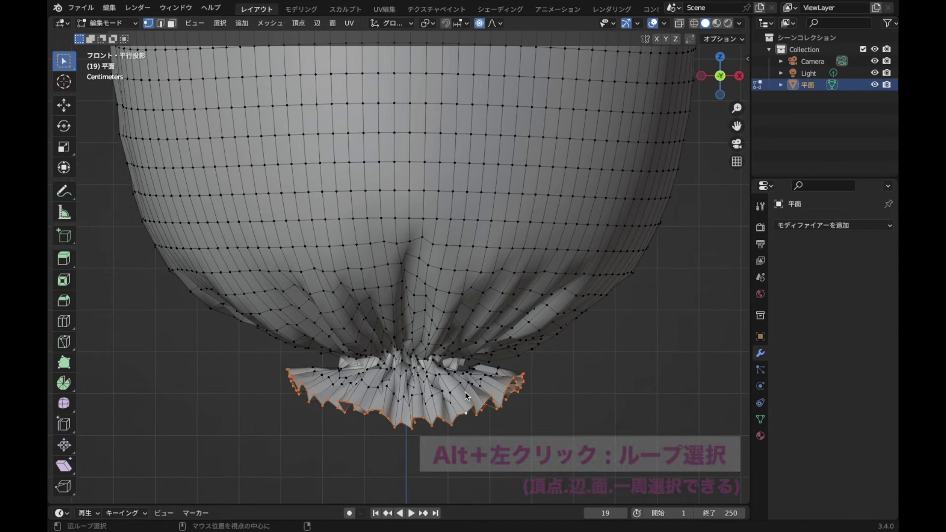
pyautogui.keyDown('alt'); pyautogui.keyDown('shift'); pyautogui.click(456, 386); pyautogui.keyUp('shift'); pyautogui.keyUp('alt')
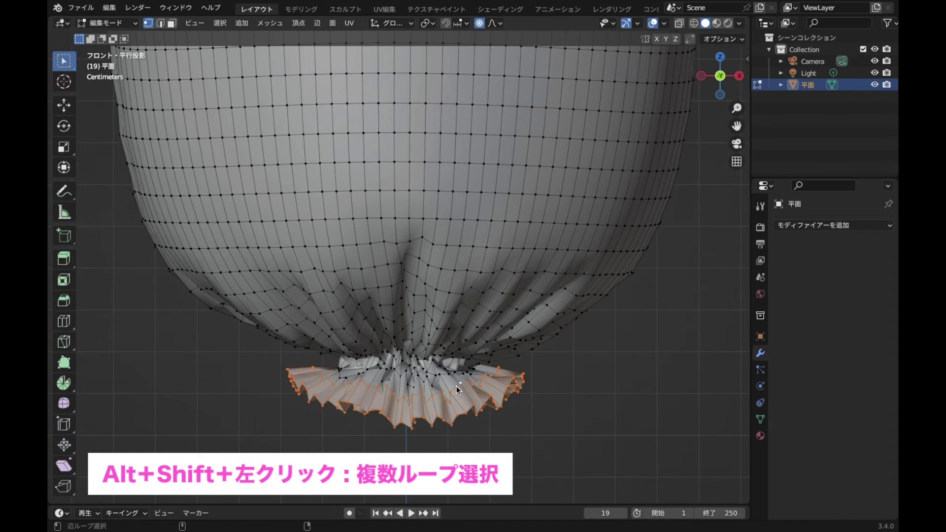
pyautogui.scroll(-3, 466, 420)
pyautogui.scroll(-2, 468, 425)
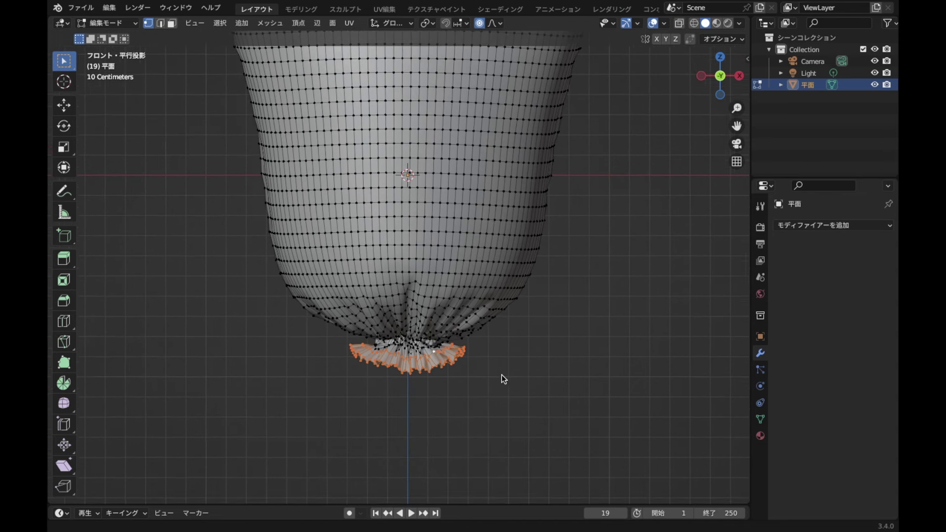
pyautogui.scroll(-2, 502, 380)
# Scale the frill loops down to 0.783 with smooth proportional falloff of 0.263
pyautogui.press('s')
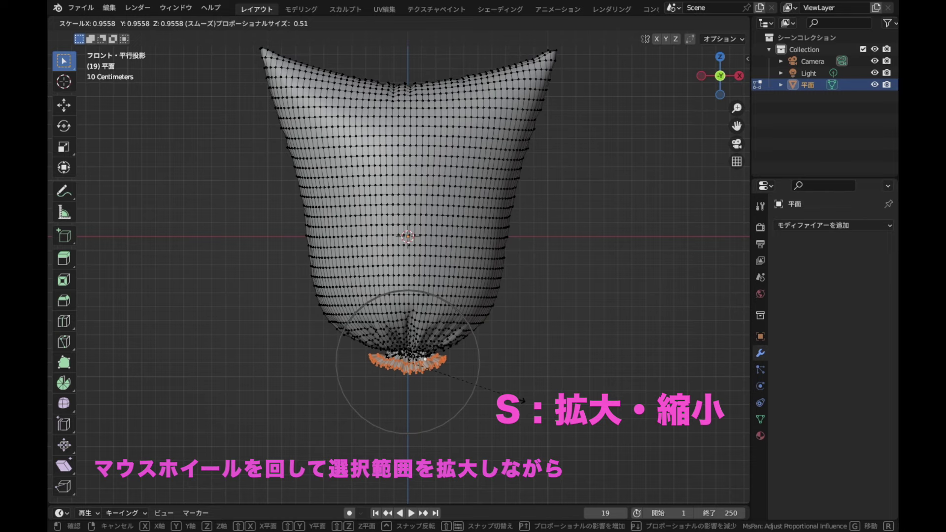
pyautogui.scroll(-4, 497, 391)
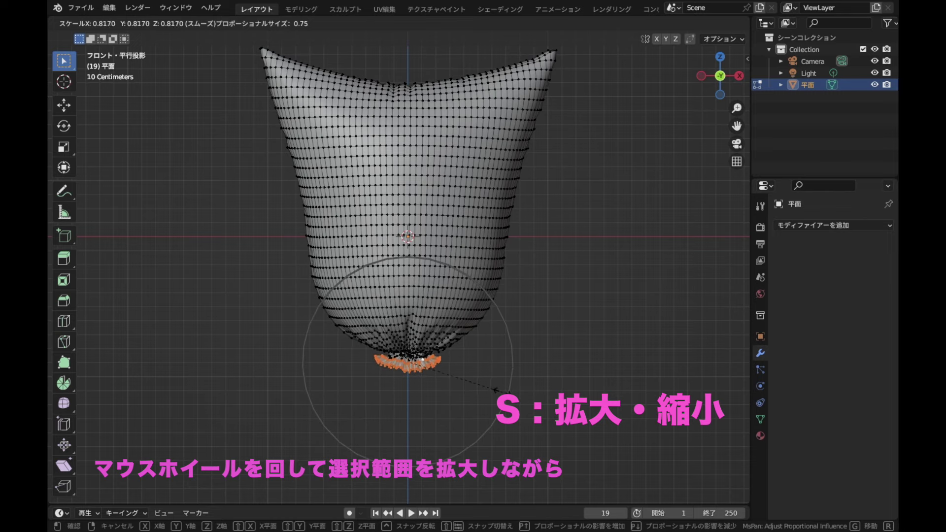
pyautogui.scroll(5, 494, 391)
pyautogui.click(543, 415)
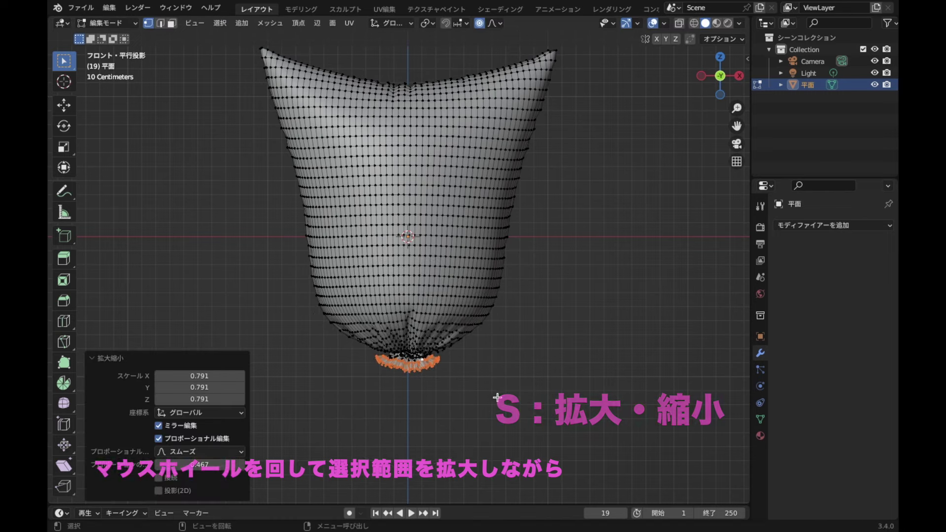
pyautogui.press('s')
pyautogui.scroll(6, 543, 415)
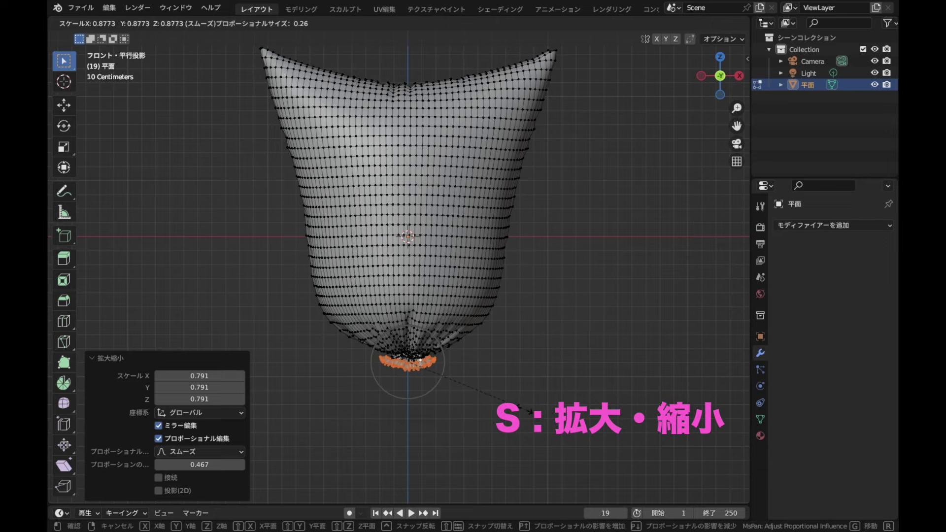
pyautogui.click(542, 419)
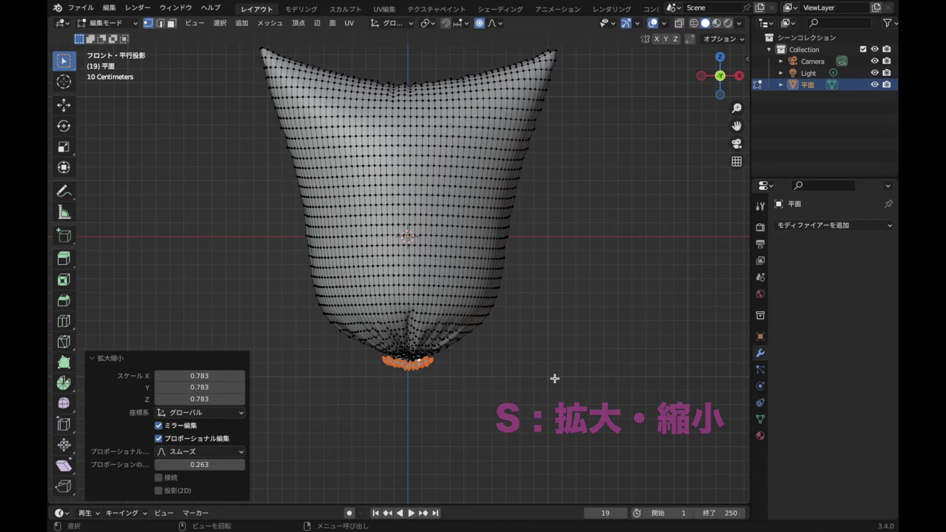
pyautogui.keyDown('shift'); pyautogui.moveTo(596, 297); pyautogui.dragTo(593, 380, button='middle'); pyautogui.keyUp('shift')
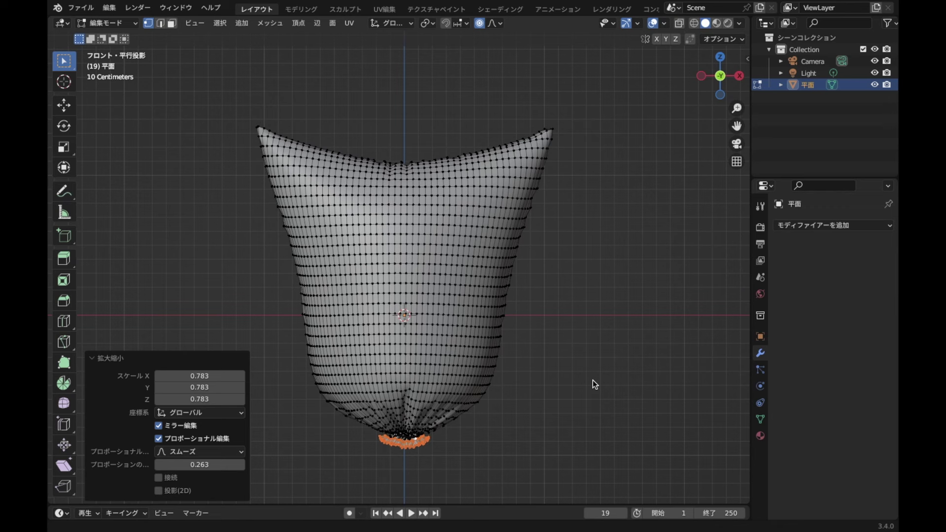
pyautogui.scroll(-1, 593, 380)
pyautogui.click(533, 154)
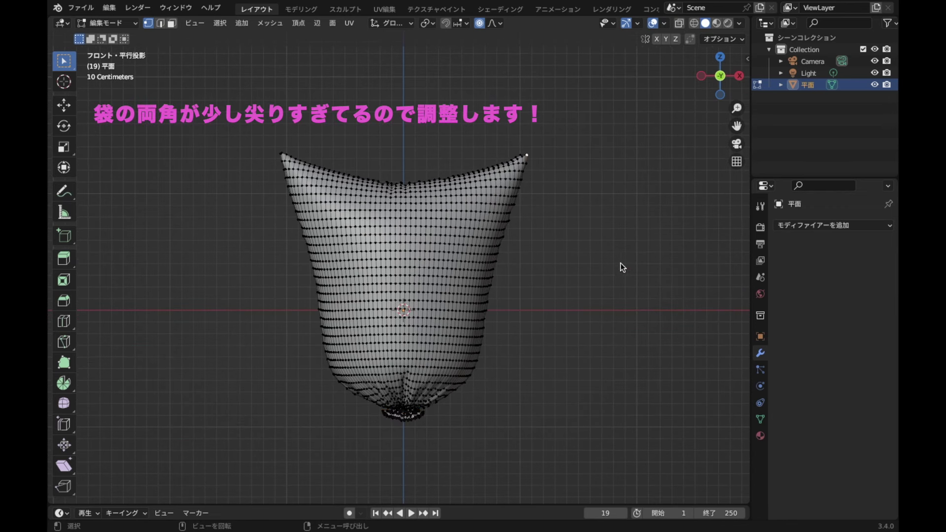
# Pull the top-right and top-left corner vertices inward with smooth proportional falloff
pyautogui.press('g')
pyautogui.scroll(-2, 580, 278)
pyautogui.scroll(-2, 579, 278)
pyautogui.scroll(-3, 578, 278)
pyautogui.scroll(-4, 570, 276)
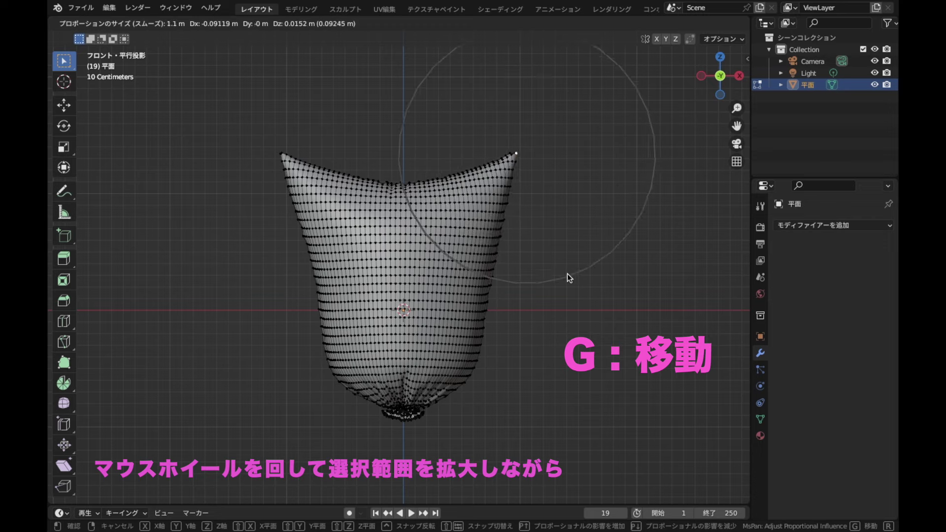
pyautogui.click(561, 272)
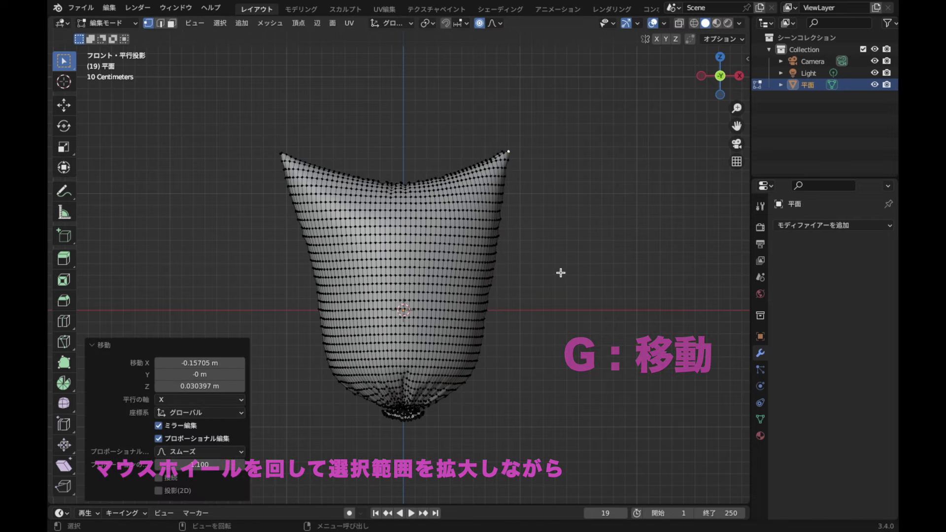
pyautogui.click(281, 155)
pyautogui.press('g')
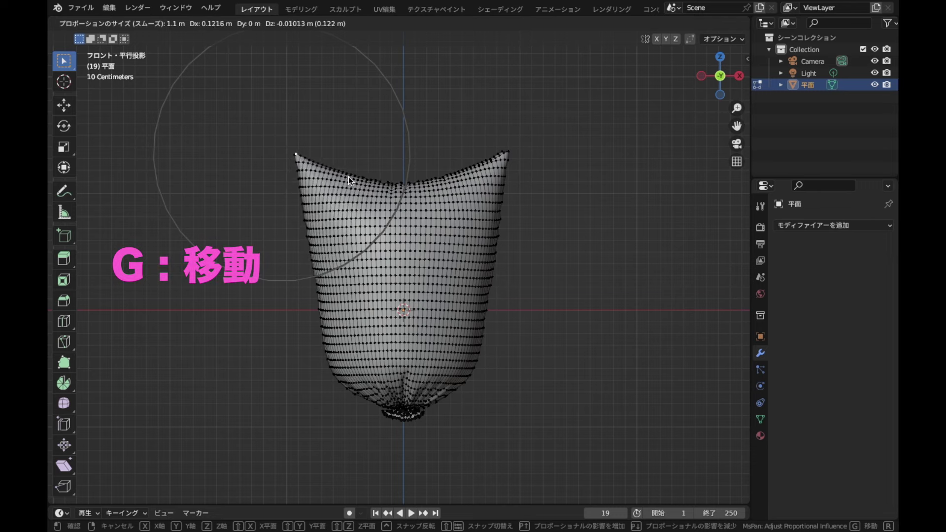
pyautogui.click(348, 176)
# Re-adjust the top-right corner and lower the top corners slightly
pyautogui.click(547, 155)
pyautogui.press('g')
pyautogui.scroll(3, 598, 186)
pyautogui.click(550, 149)
pyautogui.press('g')
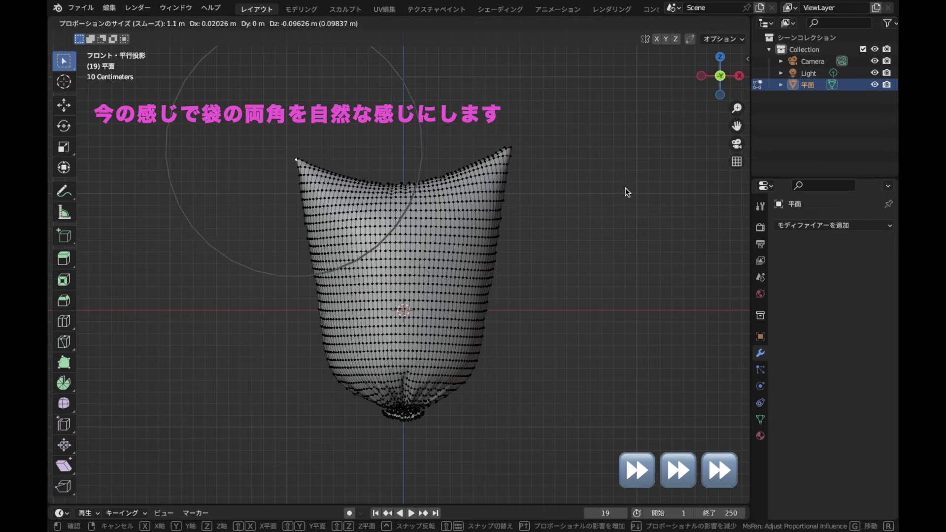
pyautogui.scroll(2, 627, 192)
pyautogui.click(637, 183)
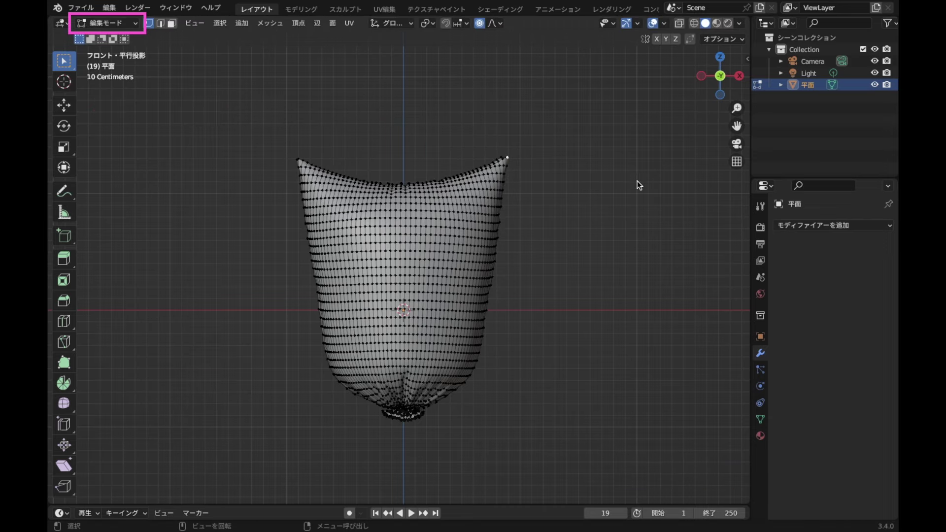
# In Object Mode, scale the whole bag along Z to 1.062, then refine it to 0.985
pyautogui.press('Tab')
pyautogui.scroll(-1, 554, 274)
pyautogui.keyDown('shift'); pyautogui.moveTo(553, 274); pyautogui.dragTo(555, 253, button='middle'); pyautogui.keyUp('shift')
pyautogui.press('s')
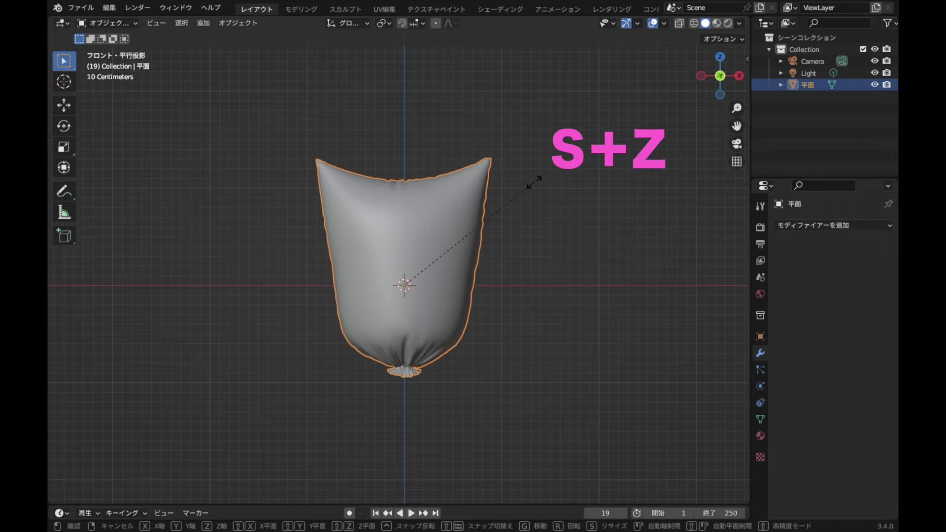
pyautogui.press('z')
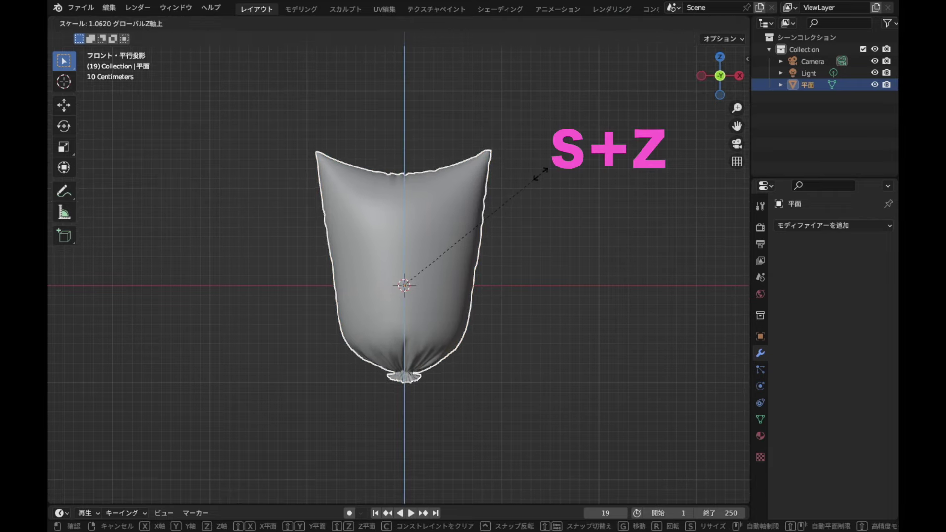
pyautogui.click(540, 173)
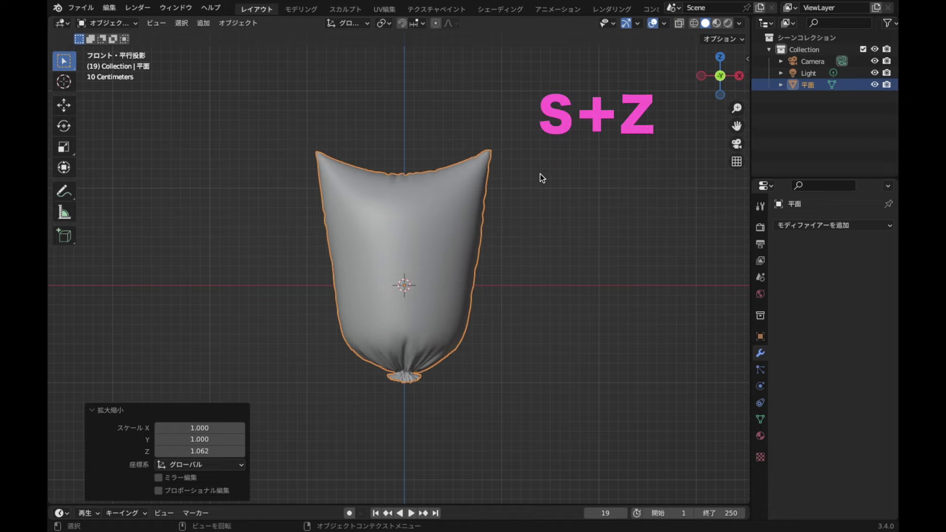
pyautogui.press('s')
pyautogui.press('z')
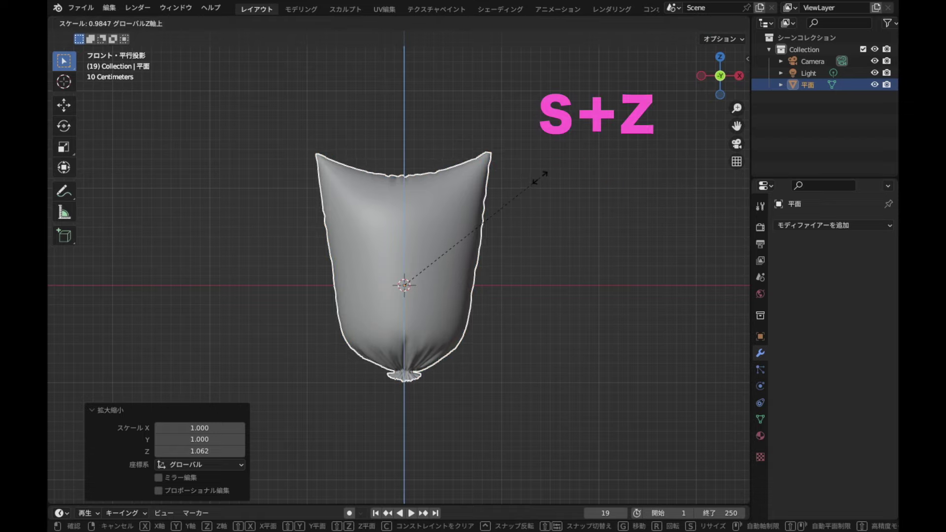
pyautogui.click(540, 177)
pyautogui.scroll(-1, 516, 151)
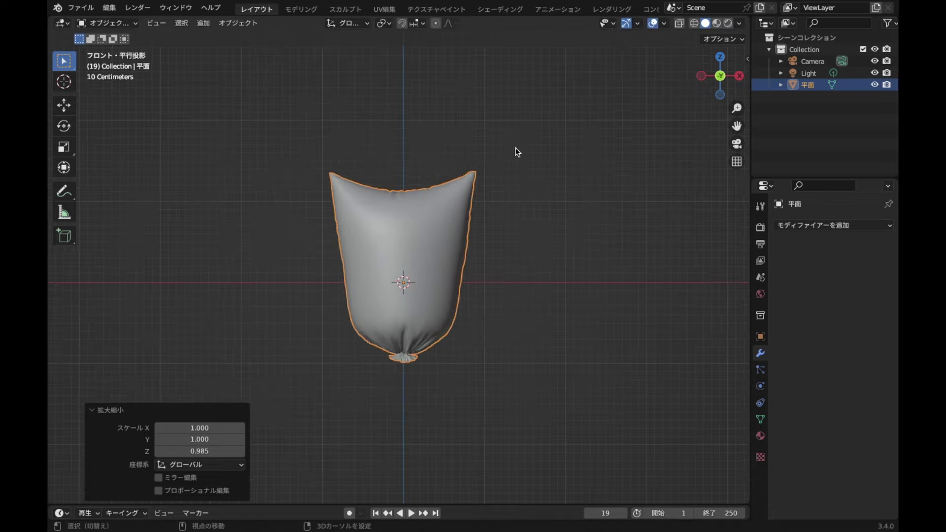
pyautogui.hotkey('shift', 'a')
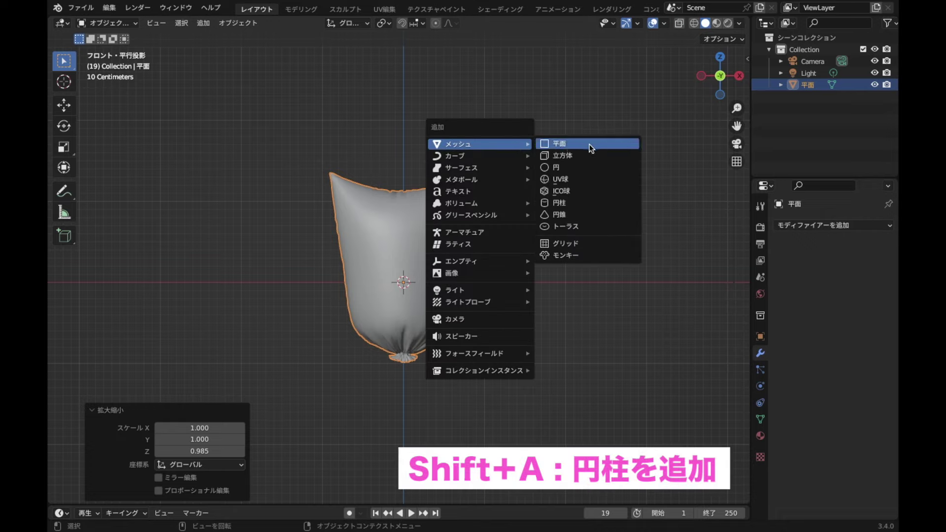
# Add a mesh cylinder and set it to Shade Smooth
pyautogui.click(595, 202)
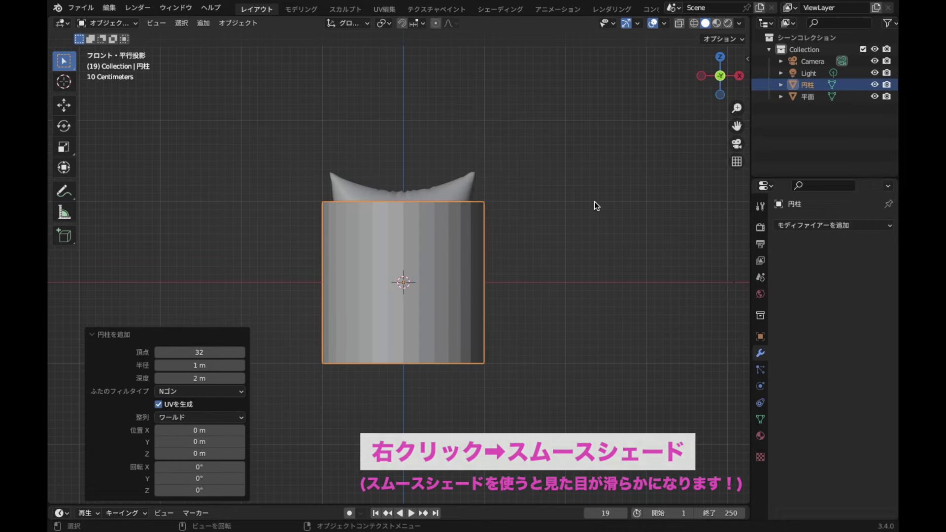
pyautogui.rightClick(620, 194)
pyautogui.click(565, 196)
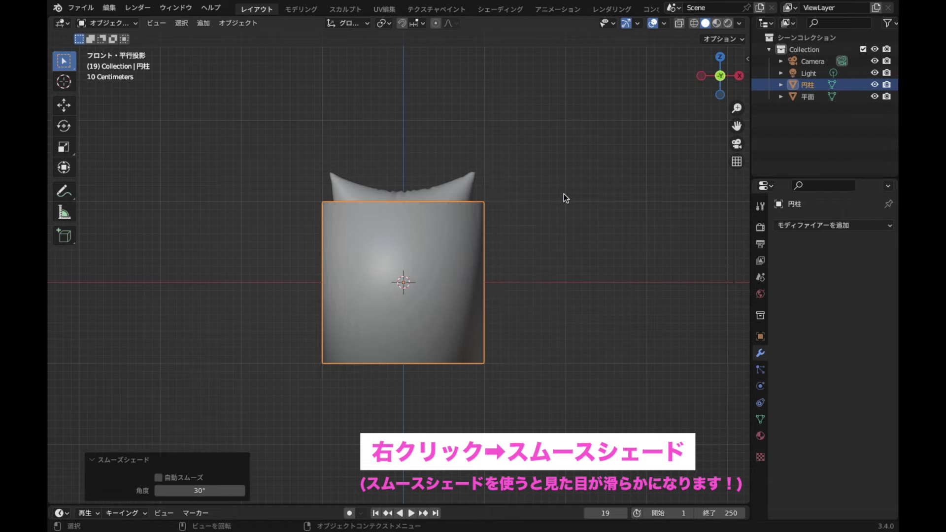
# Shrink the cylinder uniformly to 0.061
pyautogui.press('s')
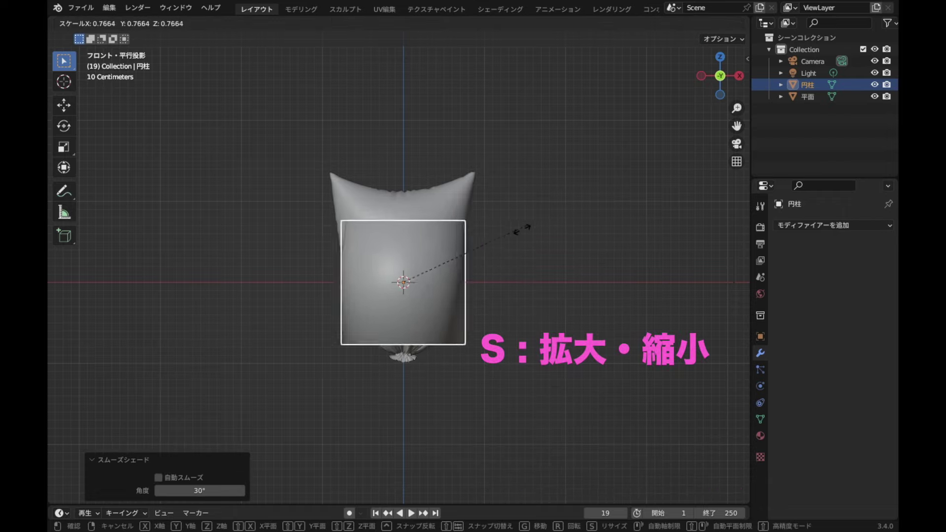
pyautogui.click(413, 274)
pyautogui.keyDown('shift'); pyautogui.scroll(-2, 493, 211); pyautogui.keyUp('shift')
pyautogui.scroll(2, 493, 211)
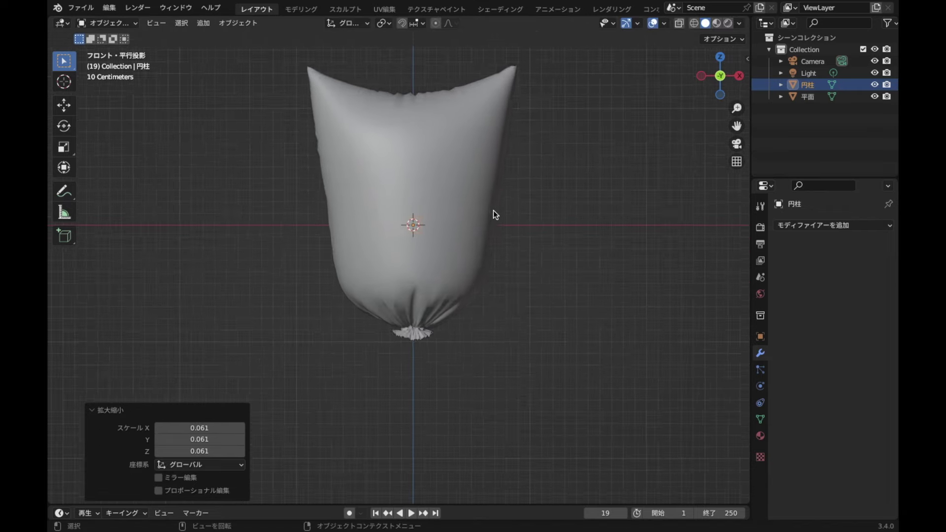
pyautogui.scroll(2, 493, 211)
pyautogui.press('g')
pyautogui.press('z')
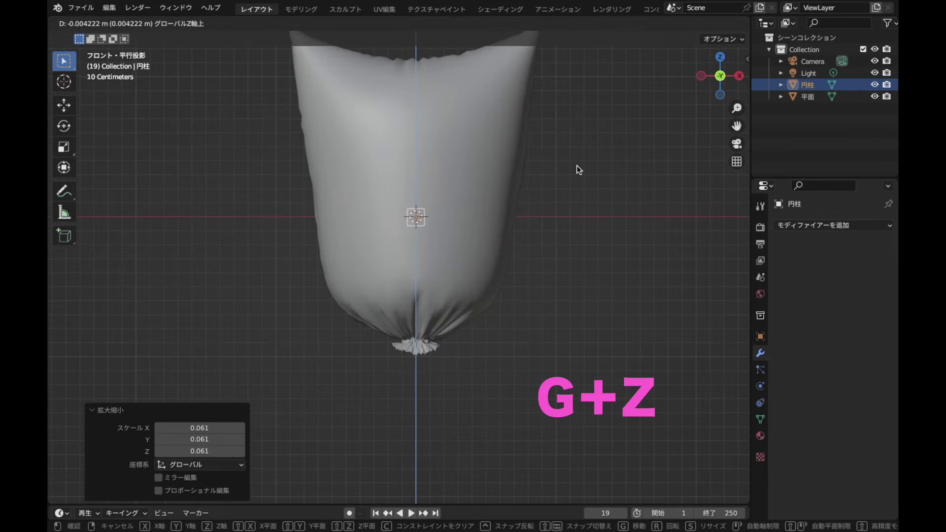
# Drop the cylinder below the bag, shrink it, and stretch it along Z into a long stick
pyautogui.click(582, 335)
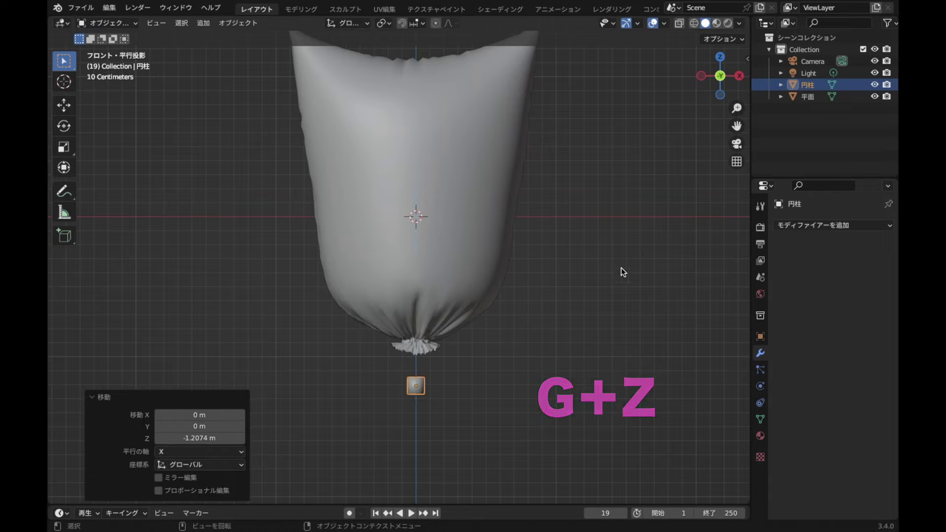
pyautogui.press('s')
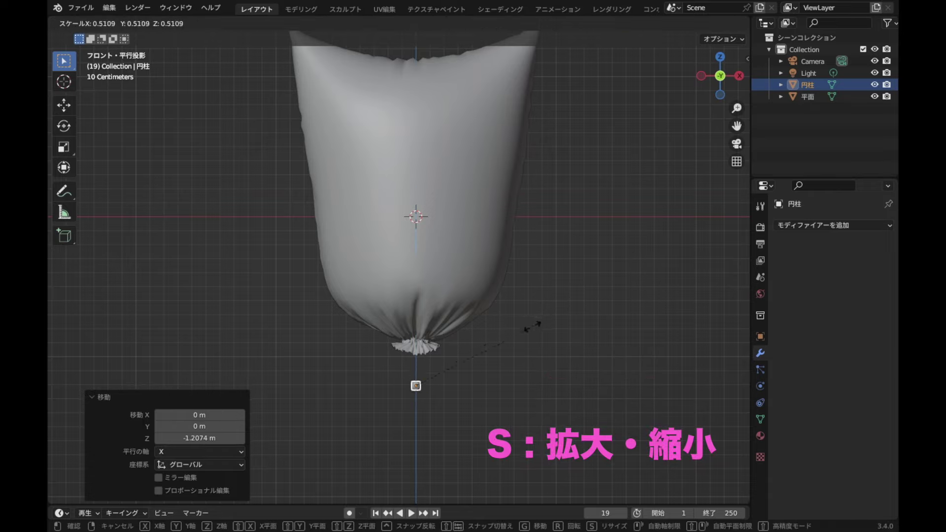
pyautogui.click(537, 321)
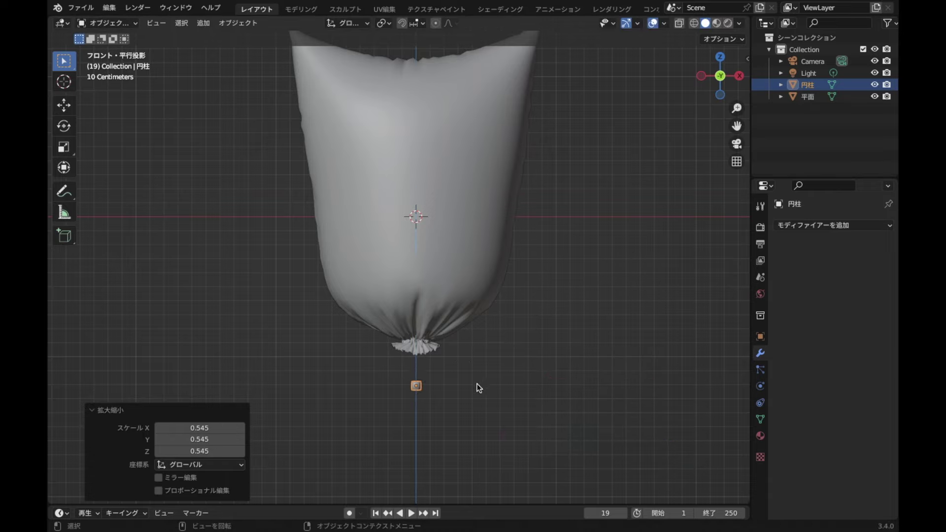
pyautogui.scroll(-1, 476, 387)
pyautogui.press('s')
pyautogui.press('z')
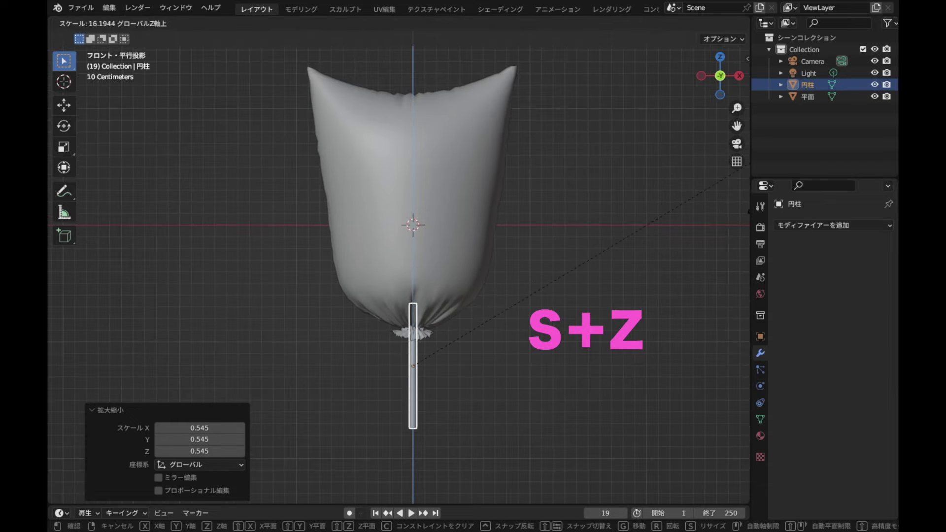
pyautogui.click(589, 149)
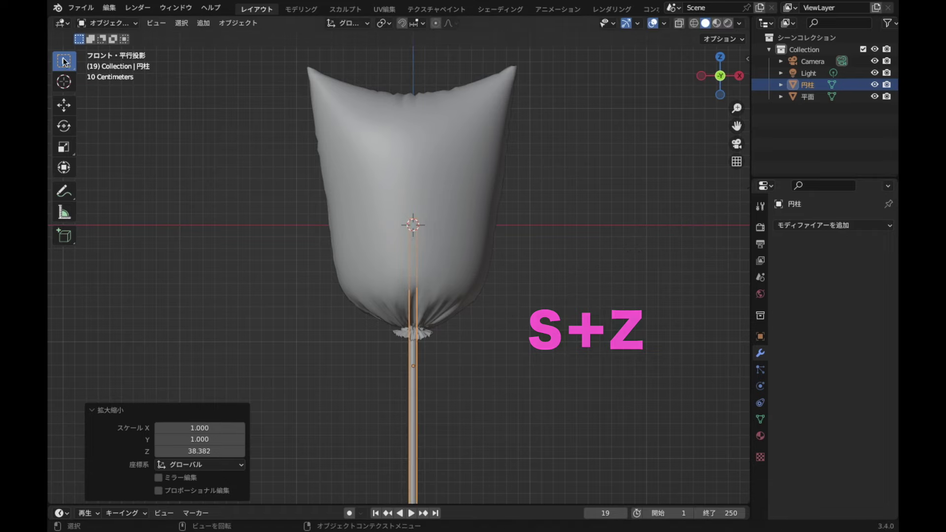
# Fine-tune the stick: scale it to 0.832, re-stretch its length along Z, then deselect it
pyautogui.scroll(1, 425, 318)
pyautogui.scroll(-1, 430, 301)
pyautogui.scroll(-1, 470, 324)
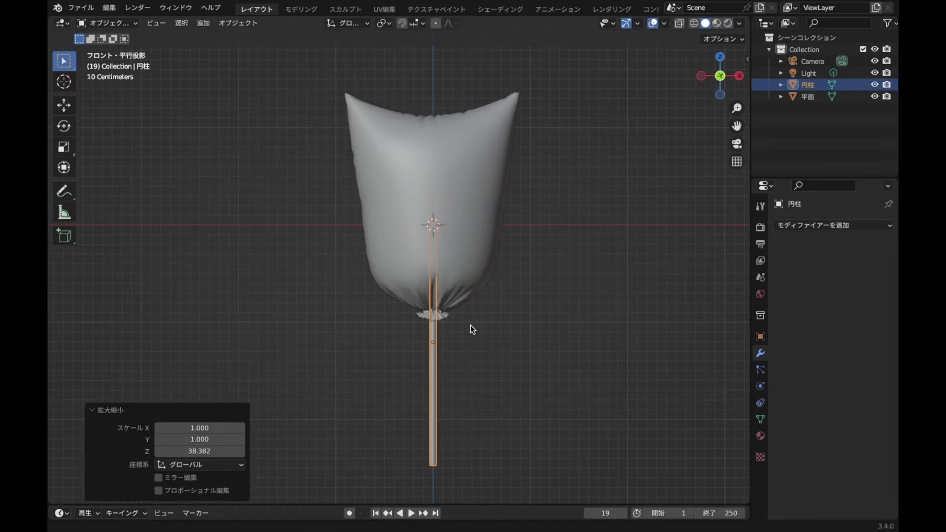
pyautogui.press('s')
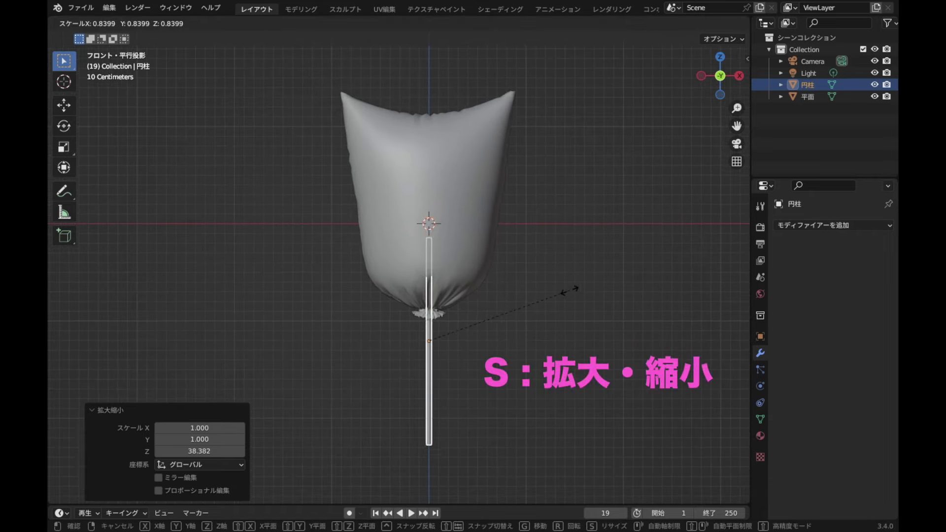
pyautogui.click(574, 288)
pyautogui.press('s')
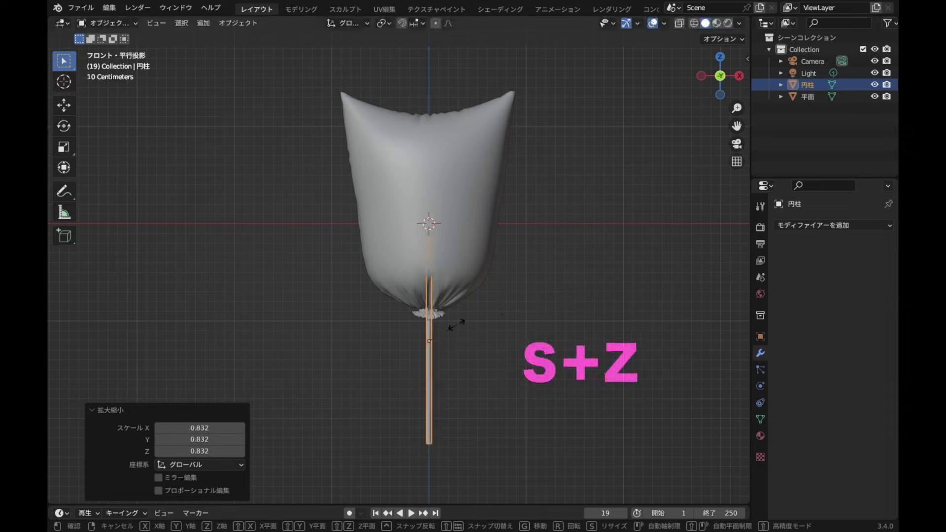
pyautogui.press('z')
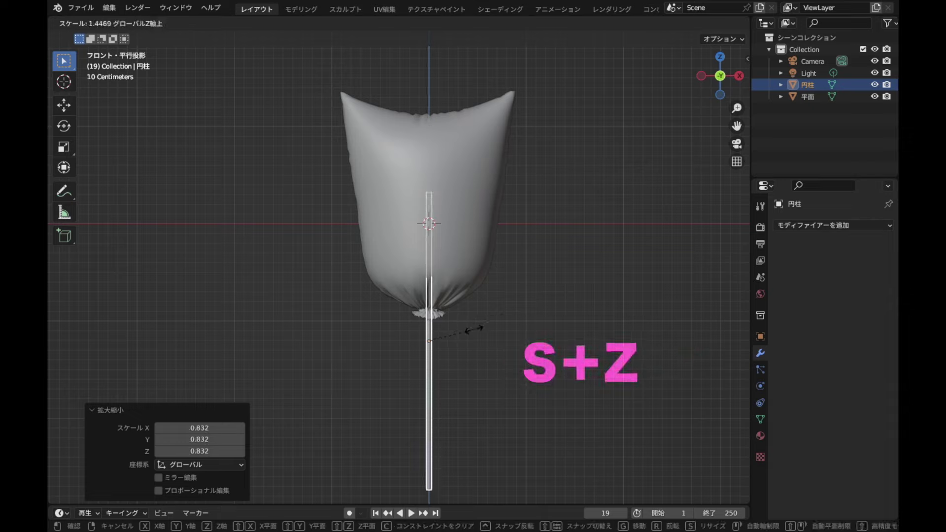
pyautogui.click(474, 328)
pyautogui.click(593, 286)
pyautogui.scroll(-2, 522, 294)
# In a perspective view, box-select the bag and stick together and hide them
pyautogui.moveTo(489, 303)
pyautogui.mouseDown(button='middle')
pyautogui.moveTo(432, 339)
pyautogui.moveTo(311, 297)
pyautogui.mouseUp(button='middle')
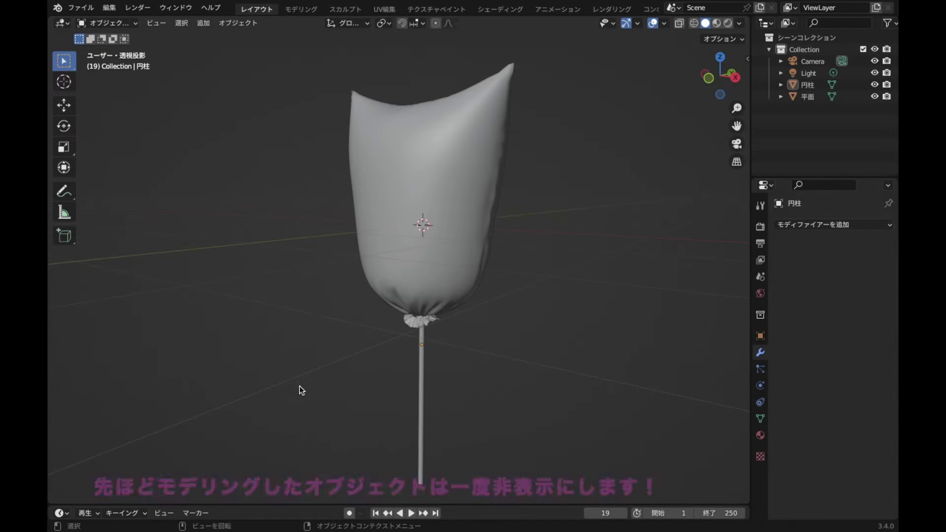
pyautogui.moveTo(318, 205); pyautogui.dragTo(505, 383)
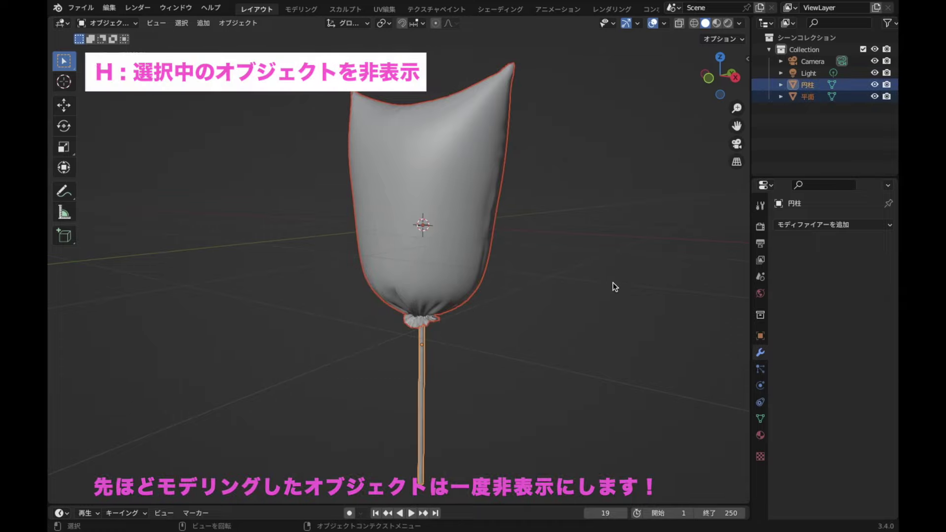
pyautogui.press('h')
# Add a metaball Ball and enter its Edit Mode
pyautogui.moveTo(454, 312)
pyautogui.mouseDown(button='middle')
pyautogui.moveTo(453, 345)
pyautogui.moveTo(468, 270)
pyautogui.mouseUp(button='middle')
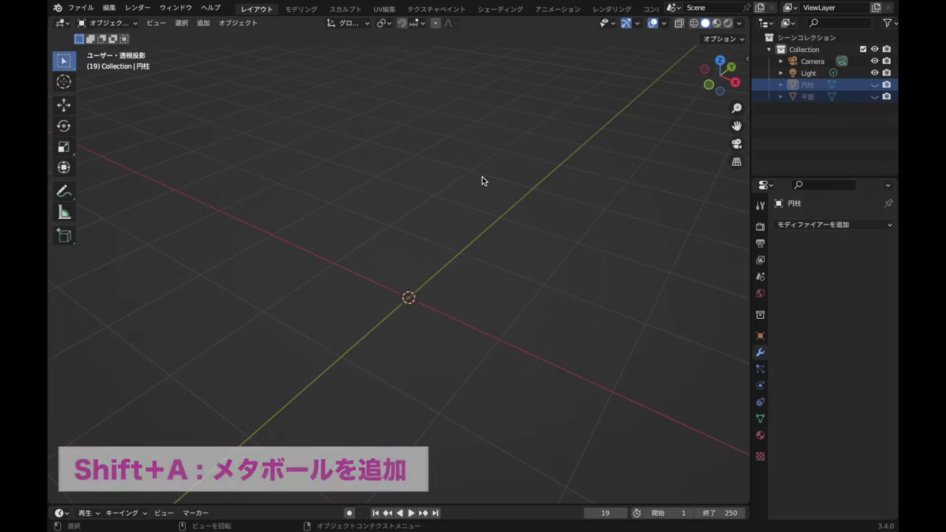
pyautogui.hotkey('shift', 'a')
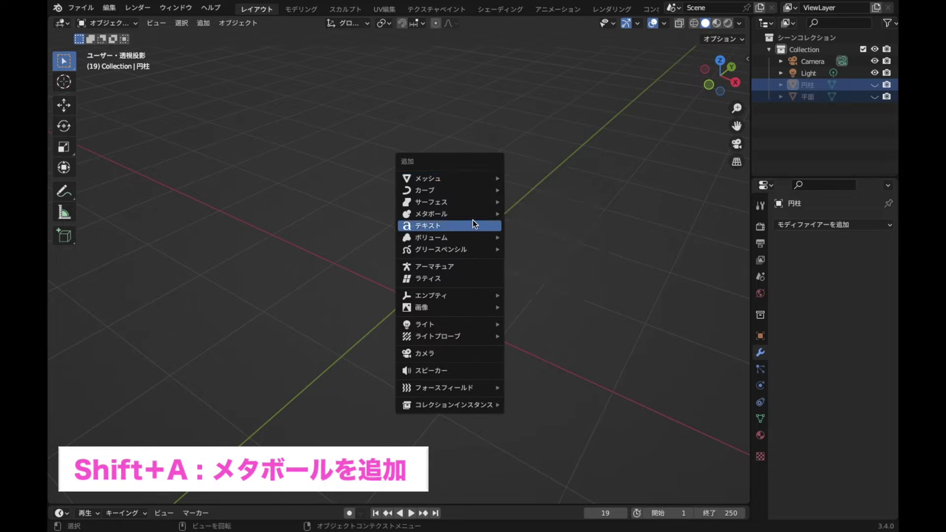
pyautogui.moveTo(432, 214)
pyautogui.click(537, 218)
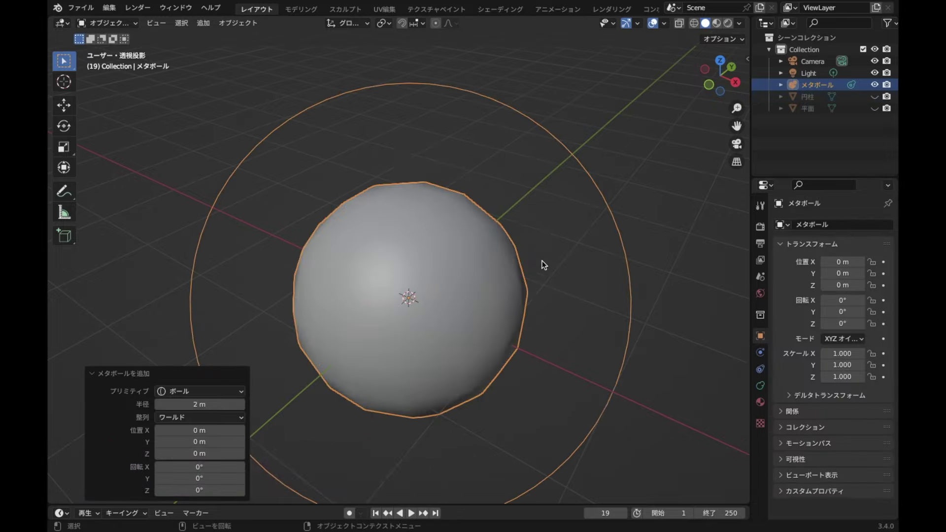
pyautogui.scroll(-3, 542, 261)
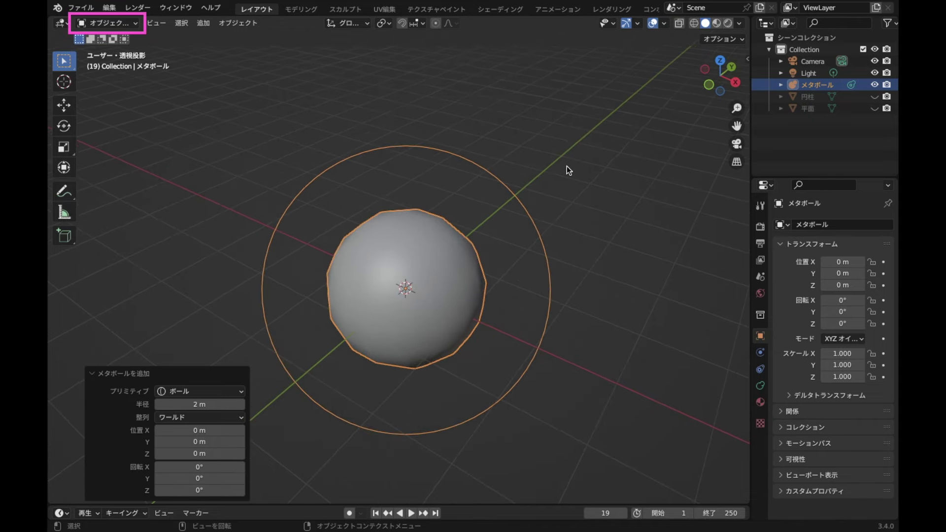
pyautogui.press('Tab')
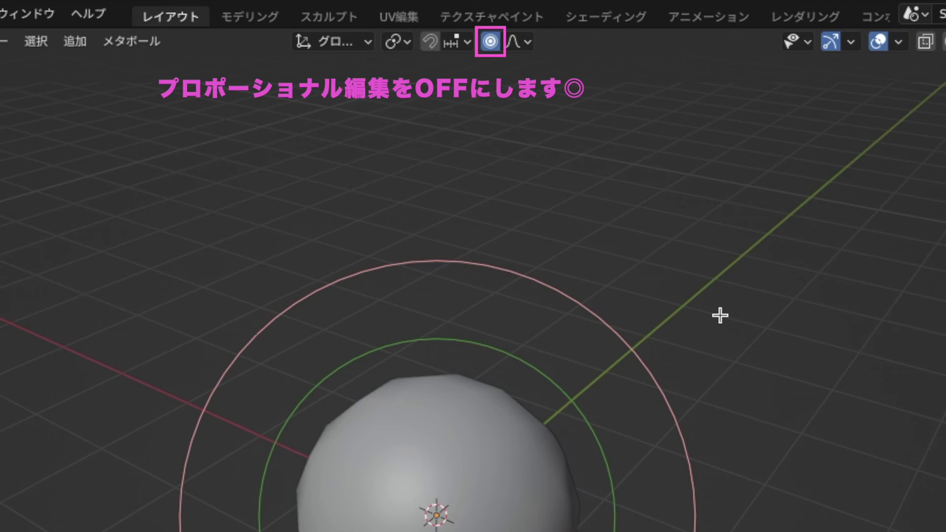
# With Proportional Editing off, move the ball element about −0.77 m along X from Top view
pyautogui.click(490, 49)
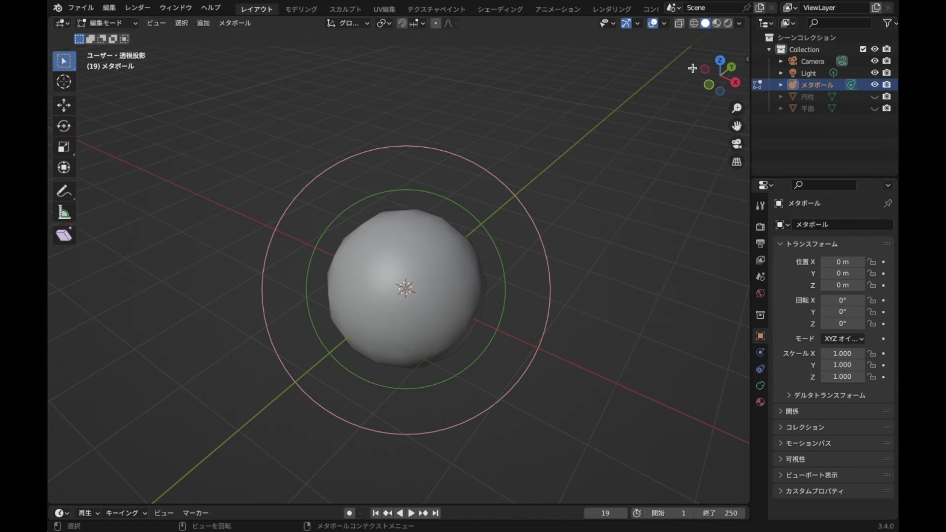
pyautogui.click(721, 61)
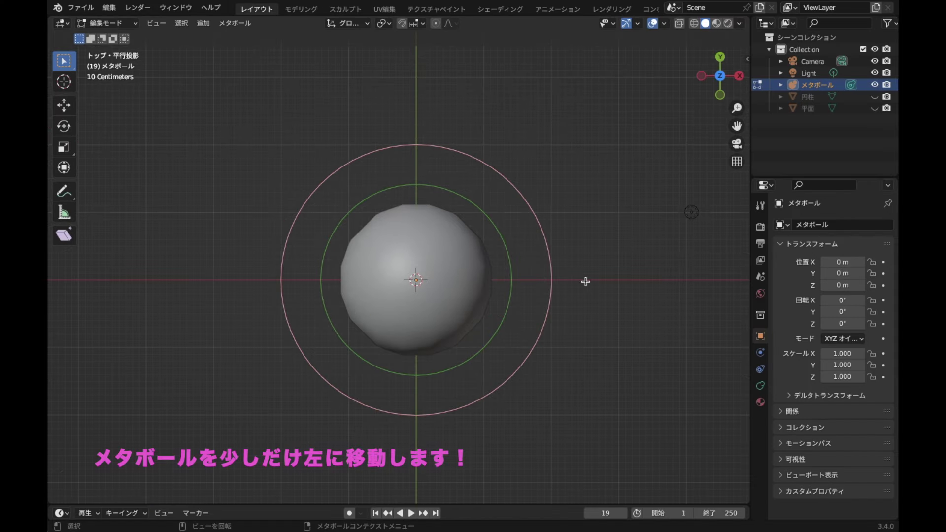
pyautogui.press('g')
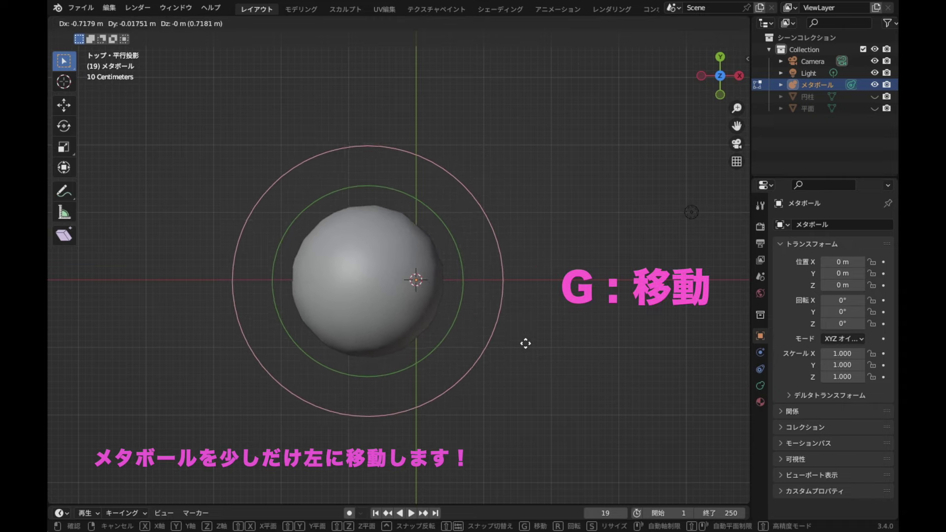
pyautogui.click(523, 343)
pyautogui.scroll(-2, 481, 350)
pyautogui.keyDown('shift'); pyautogui.moveTo(482, 350); pyautogui.dragTo(477, 376, button='middle'); pyautogui.keyUp('shift')
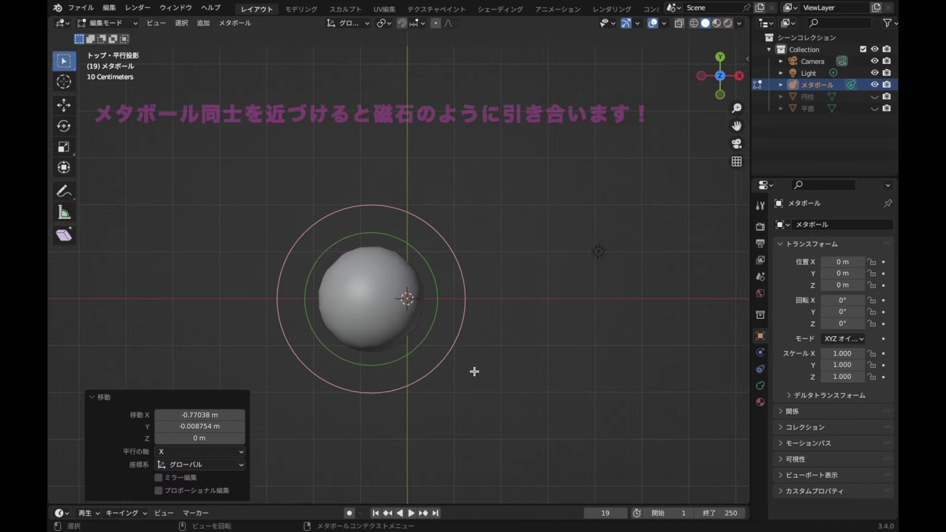
# Duplicate two metaball balls: a smaller one to the right, and one up-left enlarged to 1.133
pyautogui.hotkey('shift', 'd')
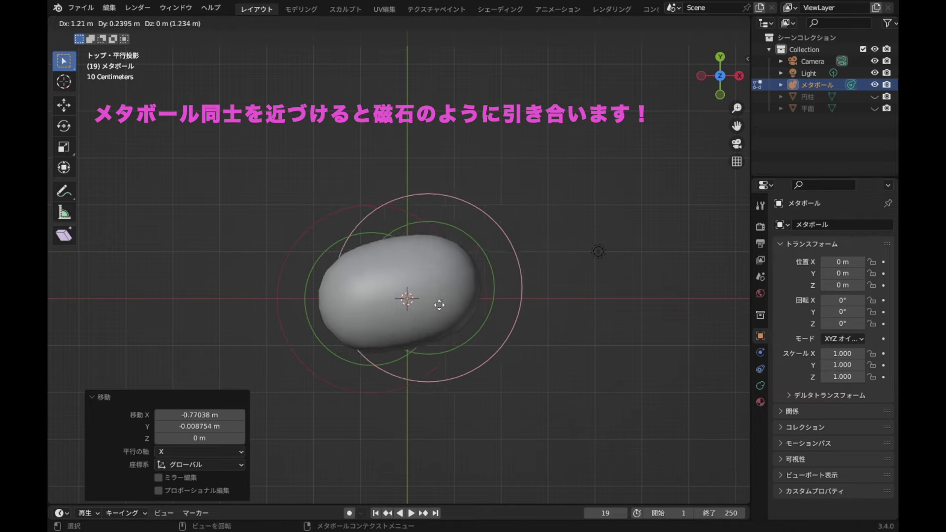
pyautogui.click(472, 316)
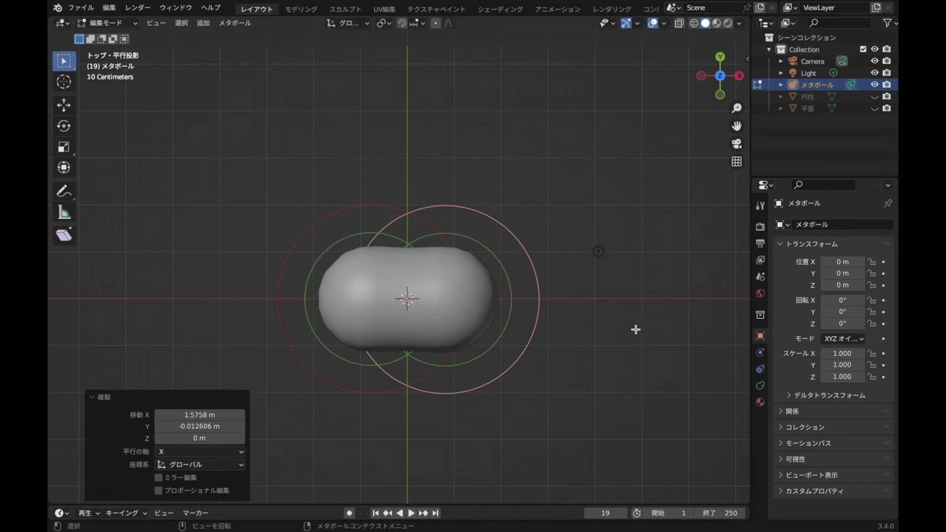
pyautogui.press('s')
pyautogui.click(616, 330)
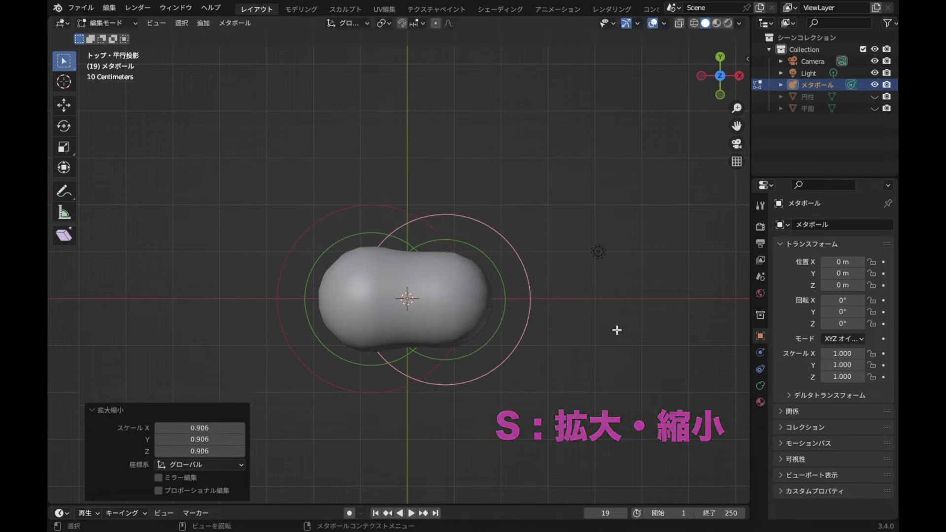
pyautogui.hotkey('shift', 'd')
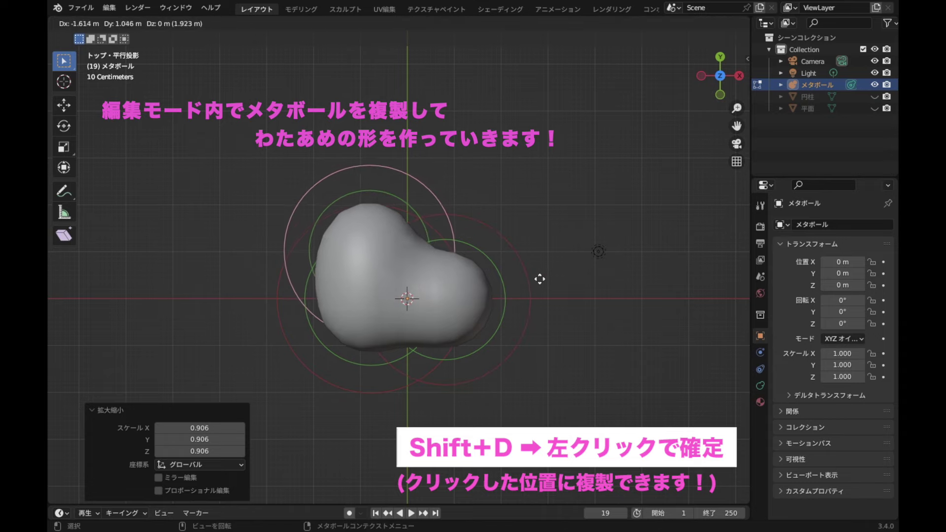
pyautogui.click(536, 276)
pyautogui.press('s')
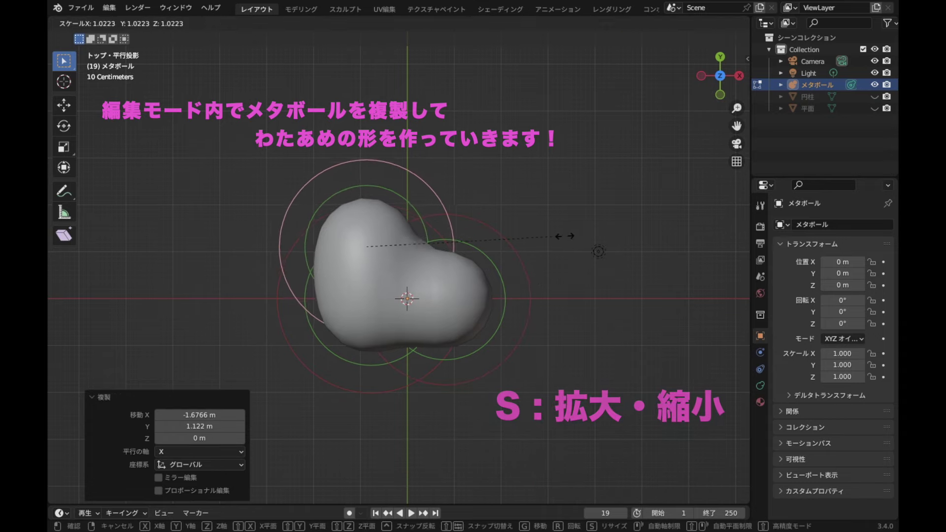
pyautogui.click(578, 236)
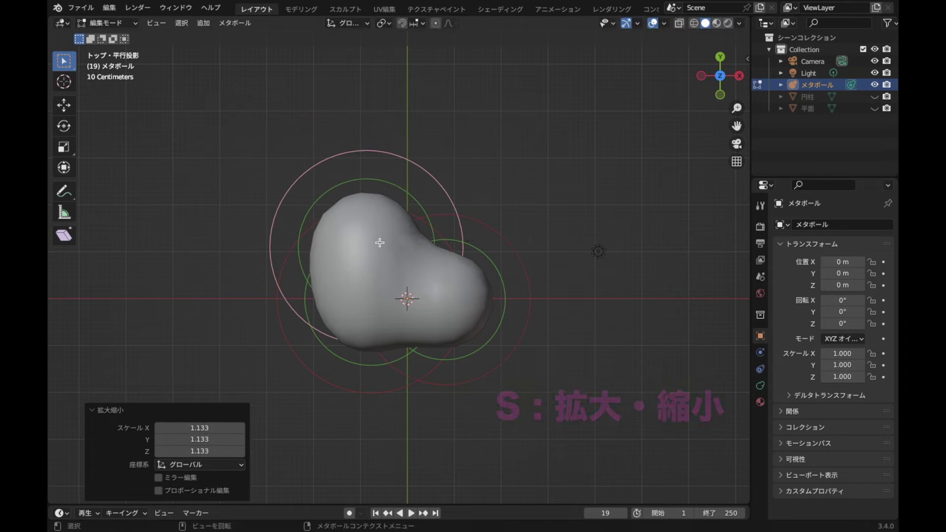
# Add a third duplicate on the right, shrink it to 0.801 and nudge its position
pyautogui.hotkey('shift', 'd')
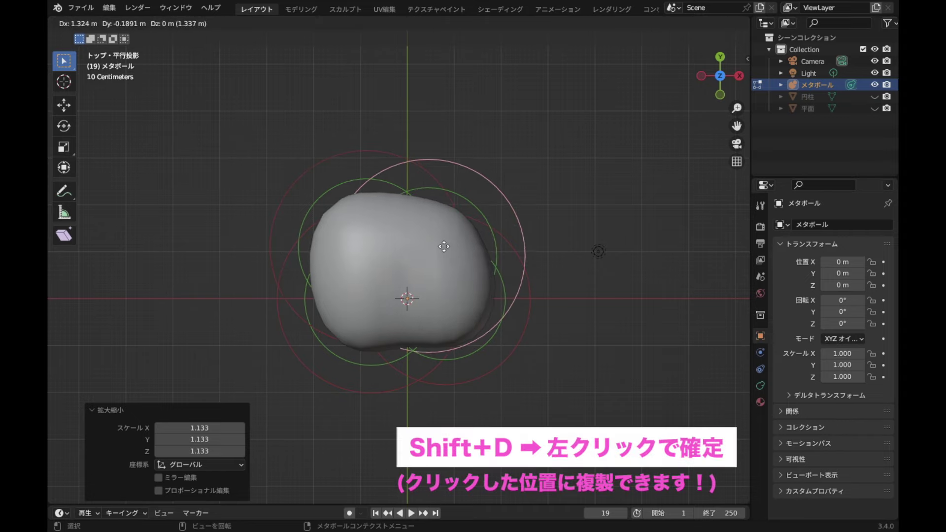
pyautogui.click(444, 240)
pyautogui.press('s')
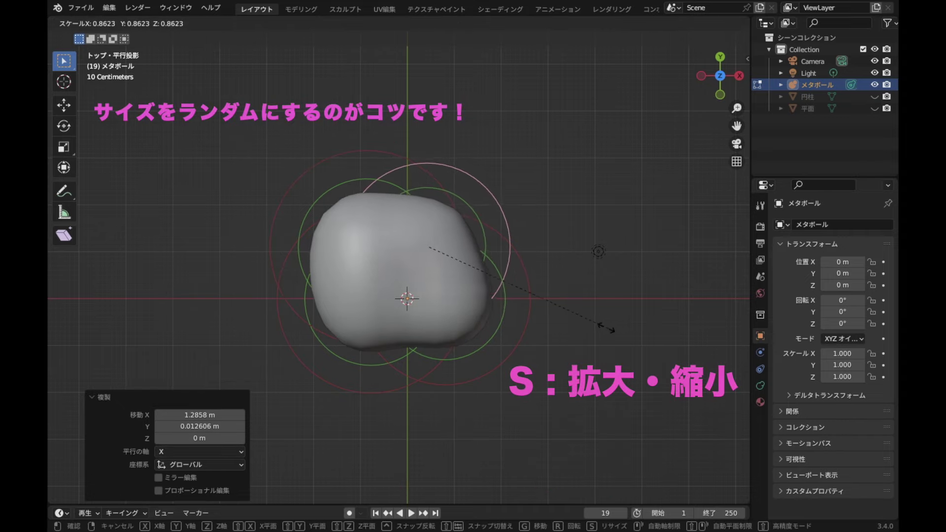
pyautogui.click(550, 366)
pyautogui.press('g')
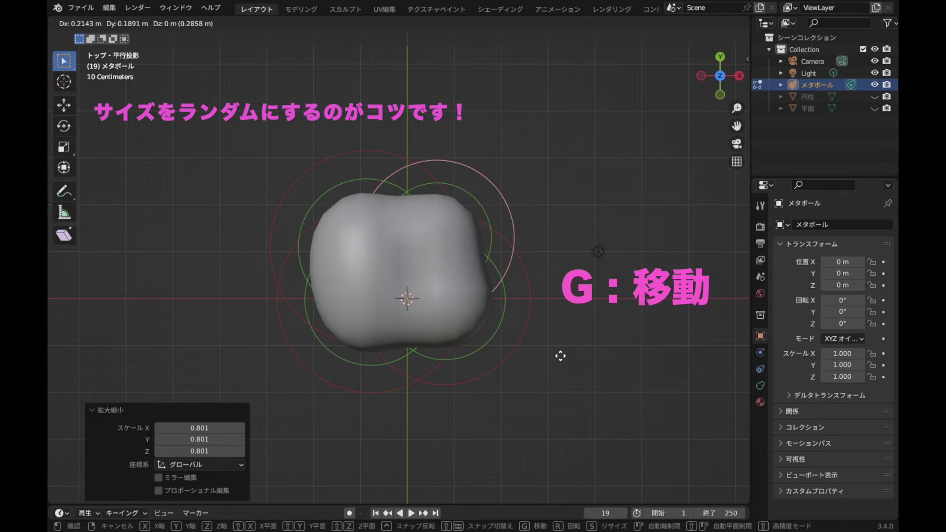
pyautogui.click(562, 356)
pyautogui.moveTo(602, 365)
pyautogui.mouseDown(button='middle')
pyautogui.moveTo(577, 345)
pyautogui.moveTo(548, 264)
pyautogui.moveTo(583, 245)
pyautogui.moveTo(500, 306)
pyautogui.moveTo(479, 282)
pyautogui.mouseUp(button='middle')
pyautogui.hotkey('shift', 'd')
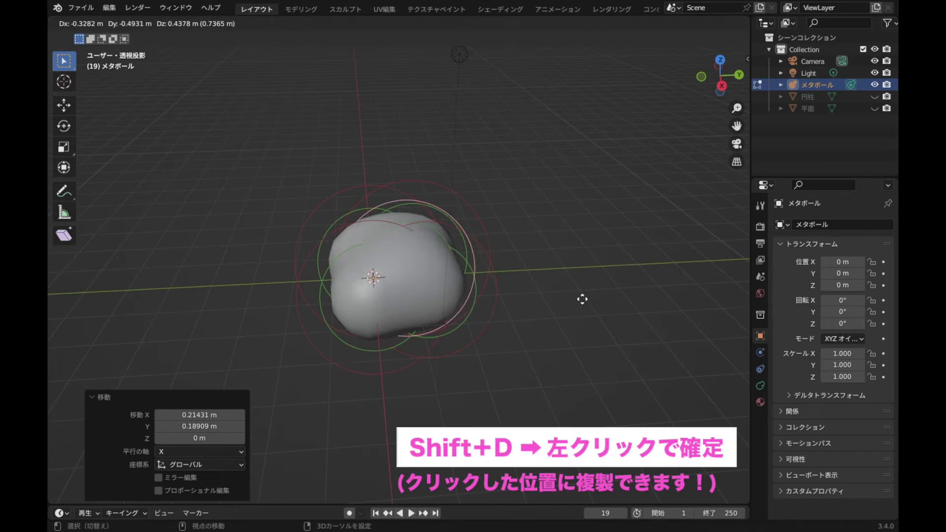
# Place five more duplicated metaball elements as extra lobes around the blob, including an upper lobe
pyautogui.click(546, 277)
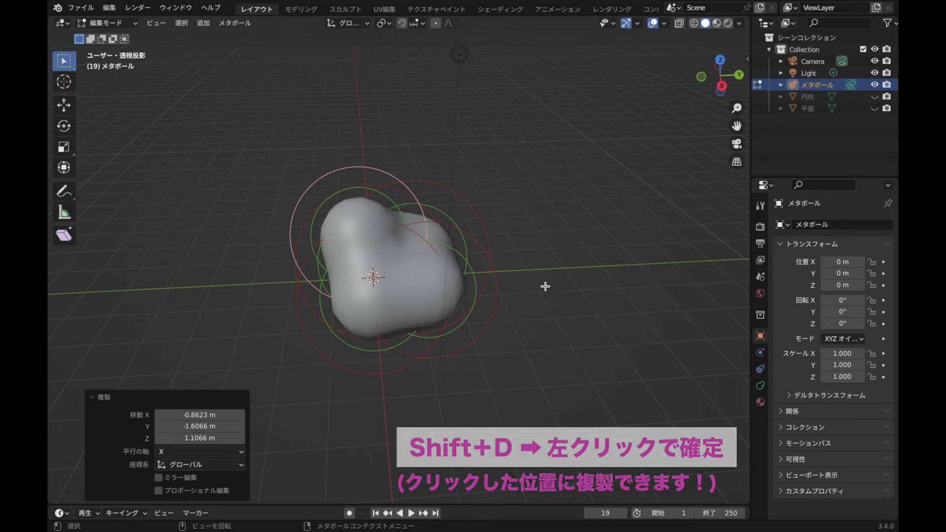
pyautogui.moveTo(524, 313); pyautogui.dragTo(597, 320, button='middle')
pyautogui.hotkey('shift', 'd')
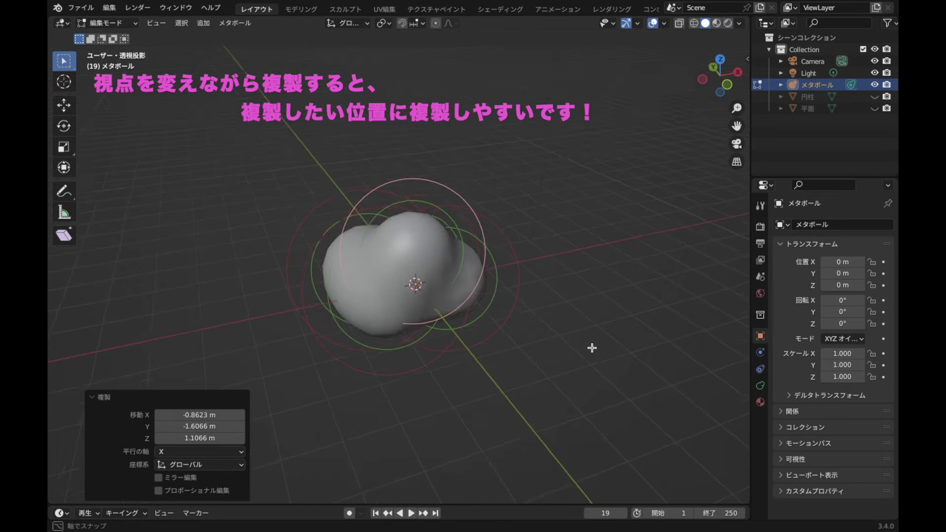
pyautogui.click(545, 311)
pyautogui.moveTo(545, 310); pyautogui.dragTo(572, 316, button='middle')
pyautogui.scroll(2, 572, 313)
pyautogui.hotkey('shift', 'd')
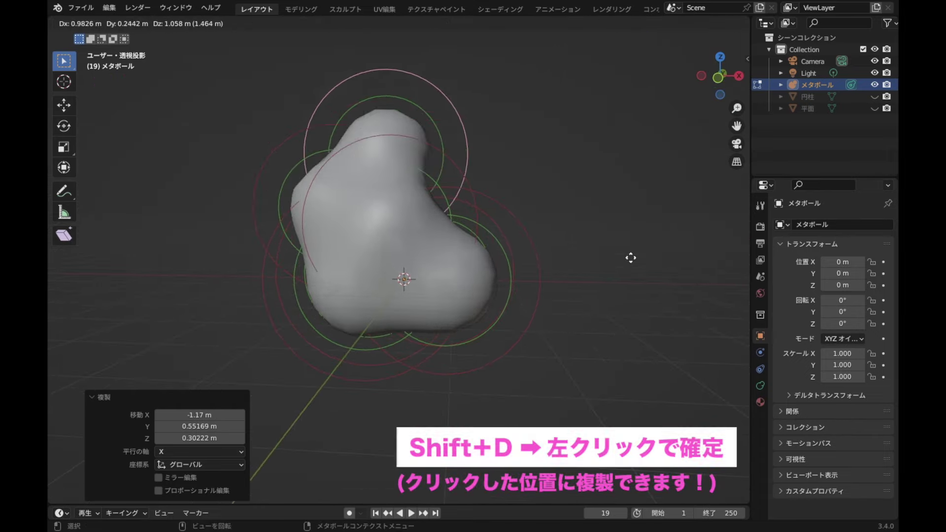
pyautogui.click(631, 256)
pyautogui.moveTo(621, 279)
pyautogui.mouseDown(button='middle')
pyautogui.moveTo(464, 334)
pyautogui.moveTo(431, 317)
pyautogui.moveTo(587, 222)
pyautogui.mouseUp(button='middle')
pyautogui.hotkey('shift', 'd')
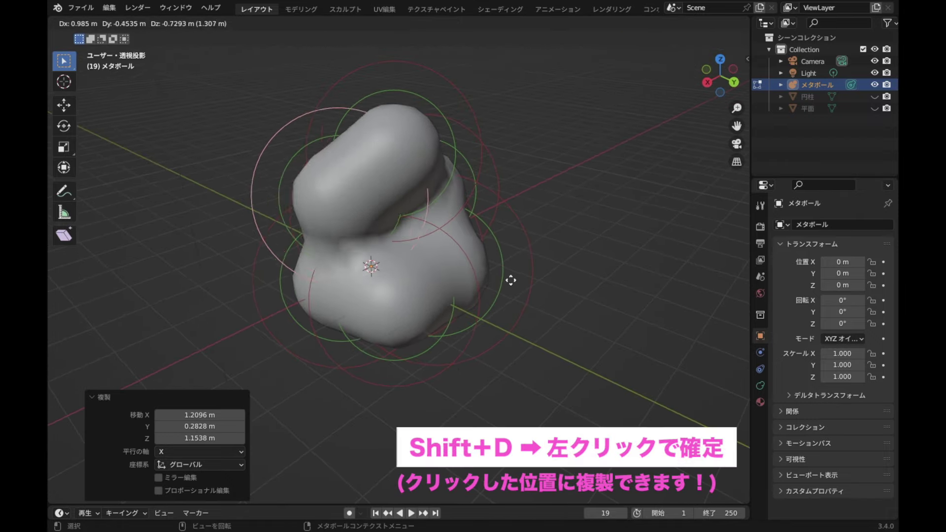
pyautogui.click(511, 299)
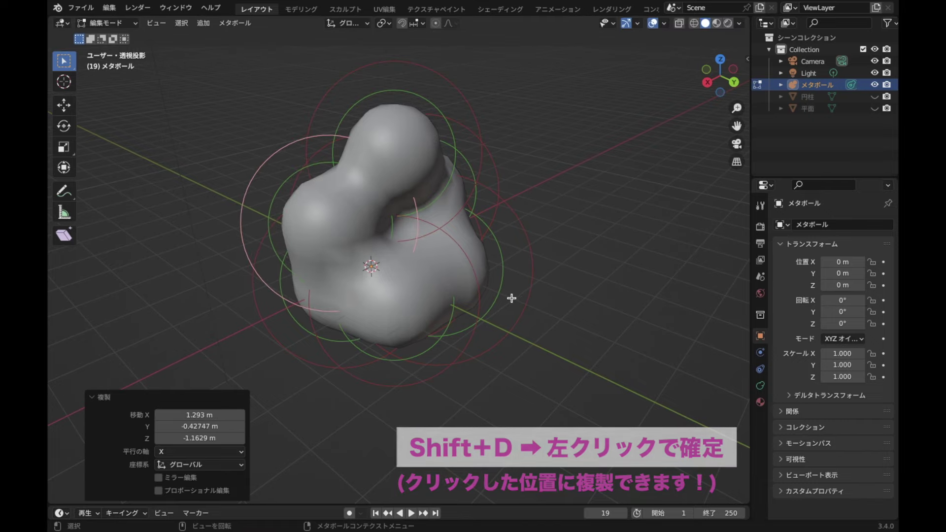
pyautogui.moveTo(510, 299); pyautogui.dragTo(547, 323, button='middle')
pyautogui.hotkey('shift', 'd')
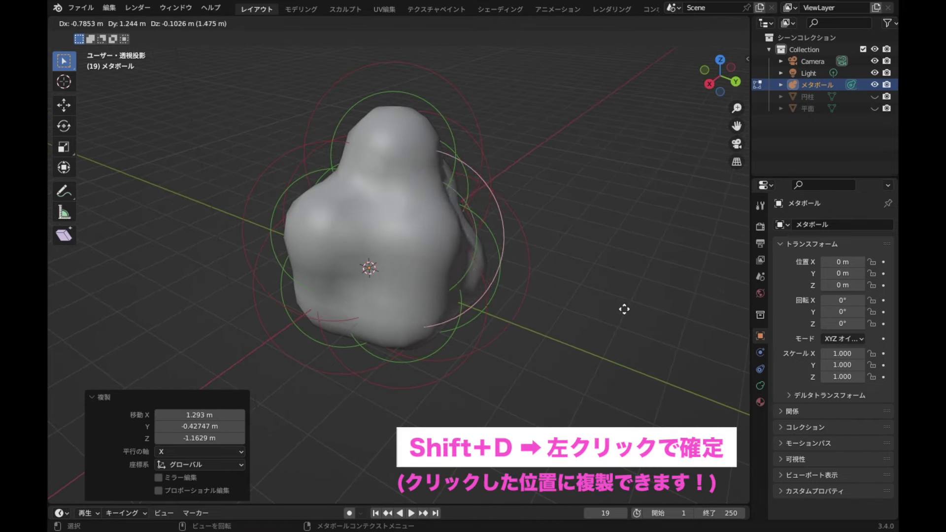
pyautogui.click(626, 305)
pyautogui.moveTo(625, 308)
pyautogui.mouseDown(button='middle')
pyautogui.moveTo(434, 296)
pyautogui.moveTo(342, 313)
pyautogui.moveTo(461, 296)
pyautogui.moveTo(596, 296)
pyautogui.mouseUp(button='middle')
# Enlarge one element, reposition several others, and slightly resize another
pyautogui.press('s')
pyautogui.click(635, 300)
pyautogui.press('g')
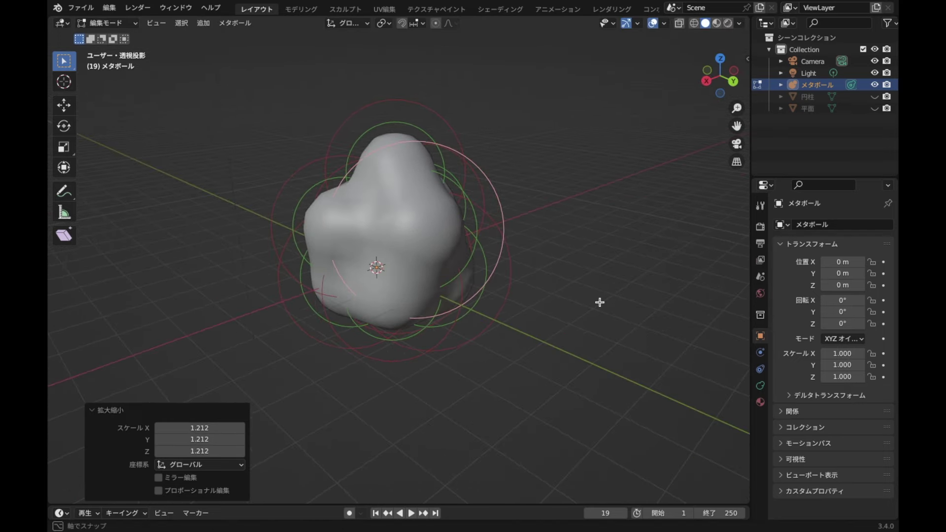
pyautogui.click(588, 311)
pyautogui.moveTo(590, 310)
pyautogui.mouseDown(button='middle')
pyautogui.moveTo(490, 325)
pyautogui.moveTo(504, 301)
pyautogui.mouseUp(button='middle')
pyautogui.moveTo(386, 337)
pyautogui.mouseDown(button='middle')
pyautogui.moveTo(367, 317)
pyautogui.moveTo(504, 334)
pyautogui.moveTo(530, 370)
pyautogui.mouseUp(button='middle')
pyautogui.press('g')
pyautogui.click(522, 343)
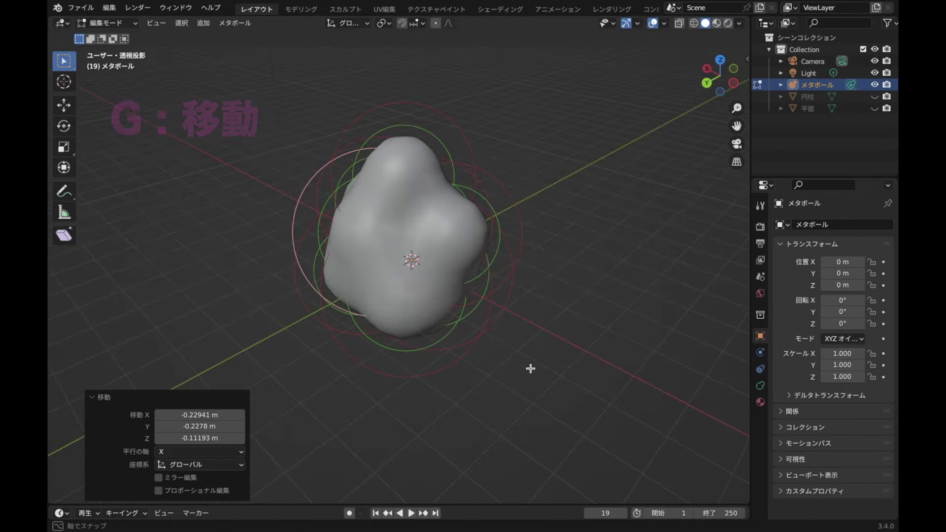
pyautogui.press('g')
pyautogui.click(550, 313)
pyautogui.moveTo(549, 313); pyautogui.dragTo(519, 276, button='middle')
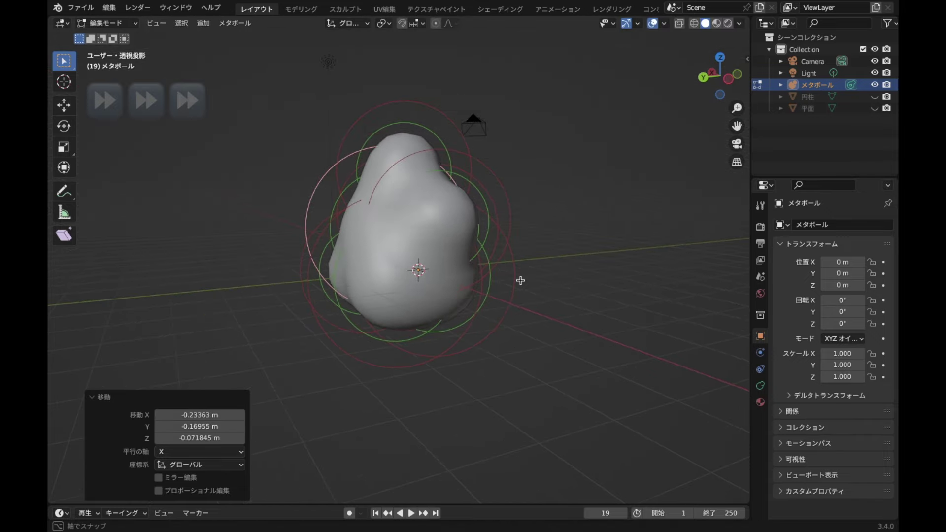
pyautogui.click(483, 234)
pyautogui.press('g')
pyautogui.click(606, 268)
pyautogui.press('s')
pyautogui.click(443, 291)
# Shift an element along Y, reposition it, and shrink it to 0.847
pyautogui.moveTo(444, 291)
pyautogui.mouseDown(button='middle')
pyautogui.moveTo(614, 290)
pyautogui.moveTo(554, 345)
pyautogui.moveTo(574, 268)
pyautogui.moveTo(401, 360)
pyautogui.mouseUp(button='middle')
pyautogui.press('g')
pyautogui.press('y')
pyautogui.click(571, 270)
pyautogui.press('g')
pyautogui.click(584, 363)
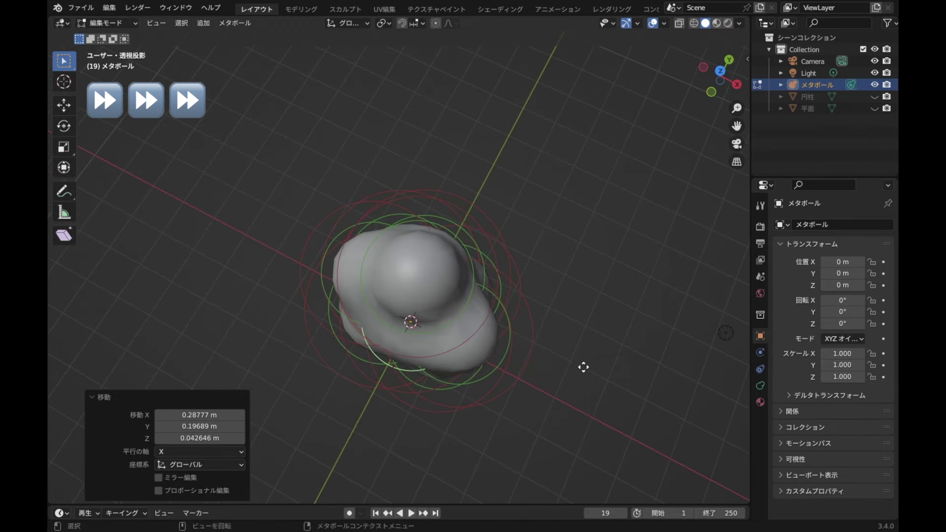
pyautogui.moveTo(579, 377); pyautogui.dragTo(571, 306, button='middle')
pyautogui.press('s')
pyautogui.click(529, 279)
pyautogui.moveTo(528, 279)
pyautogui.mouseDown(button='middle')
pyautogui.moveTo(535, 350)
pyautogui.moveTo(517, 306)
pyautogui.mouseUp(button='middle')
# Make final Y-axis moves of the elements, then return to Object Mode
pyautogui.press('g')
pyautogui.press('y')
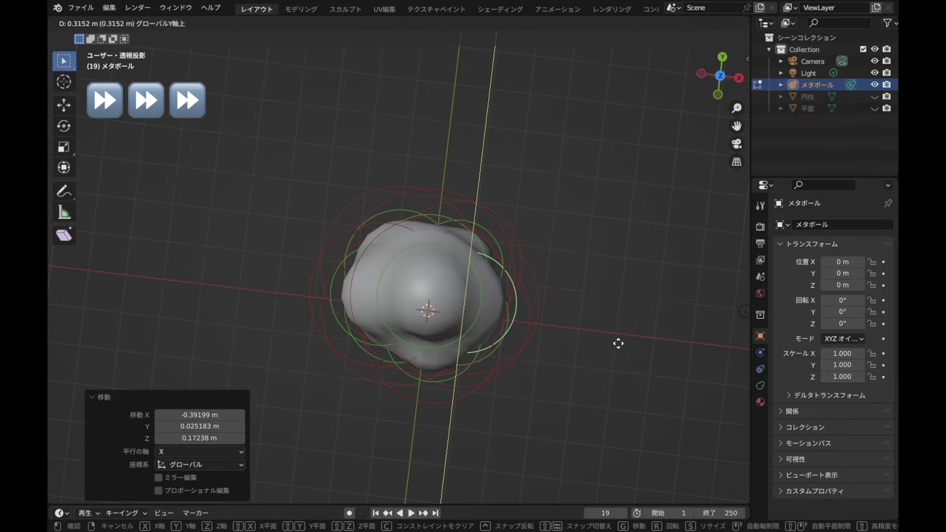
pyautogui.click(611, 345)
pyautogui.press('g')
pyautogui.press('y')
pyautogui.click(621, 353)
pyautogui.moveTo(621, 353)
pyautogui.mouseDown(button='middle')
pyautogui.moveTo(407, 406)
pyautogui.moveTo(558, 290)
pyautogui.moveTo(520, 295)
pyautogui.moveTo(664, 351)
pyautogui.mouseUp(button='middle')
pyautogui.press('g')
pyautogui.click(596, 292)
pyautogui.press('Tab')
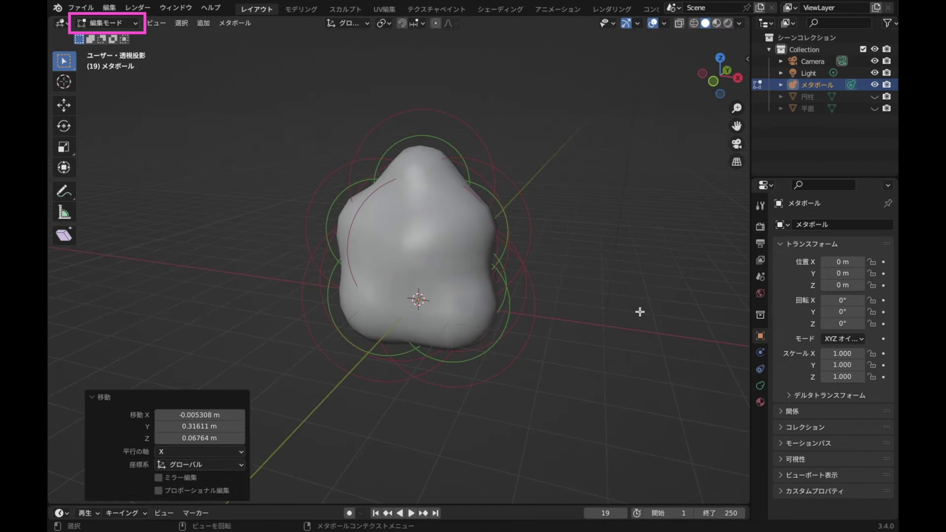
# Convert the metaball to mesh メタボール.001 with Visual Geometry to Mesh, then check its vertices in Edit Mode
pyautogui.hotkey('shift', 'a')
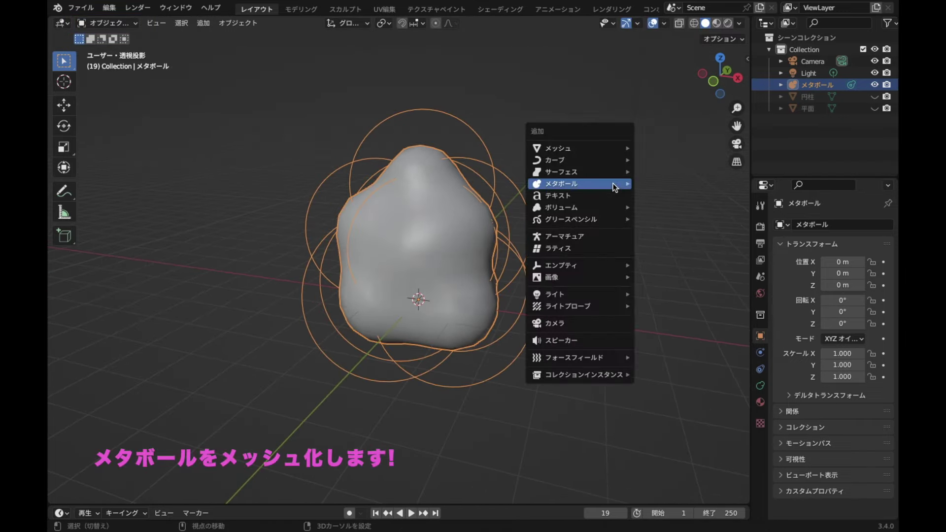
pyautogui.press('Escape')
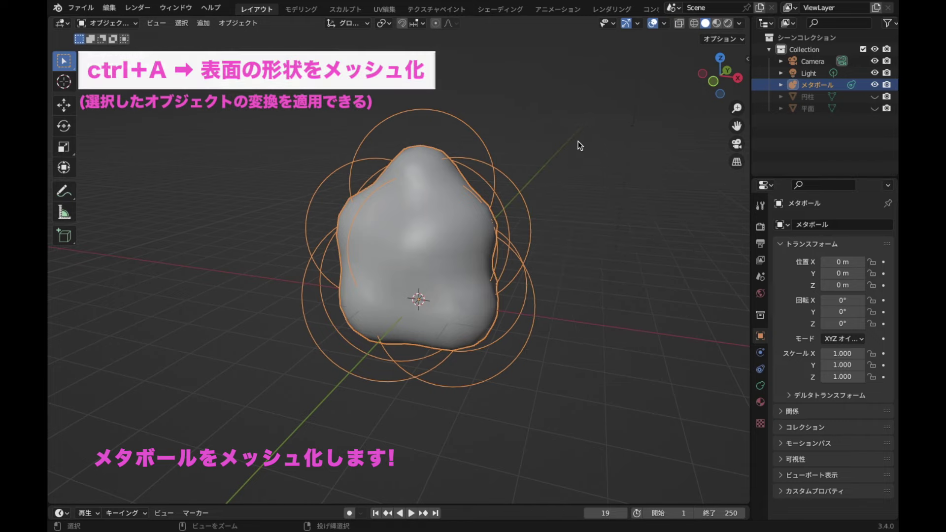
pyautogui.hotkey('ctrl', 'a')
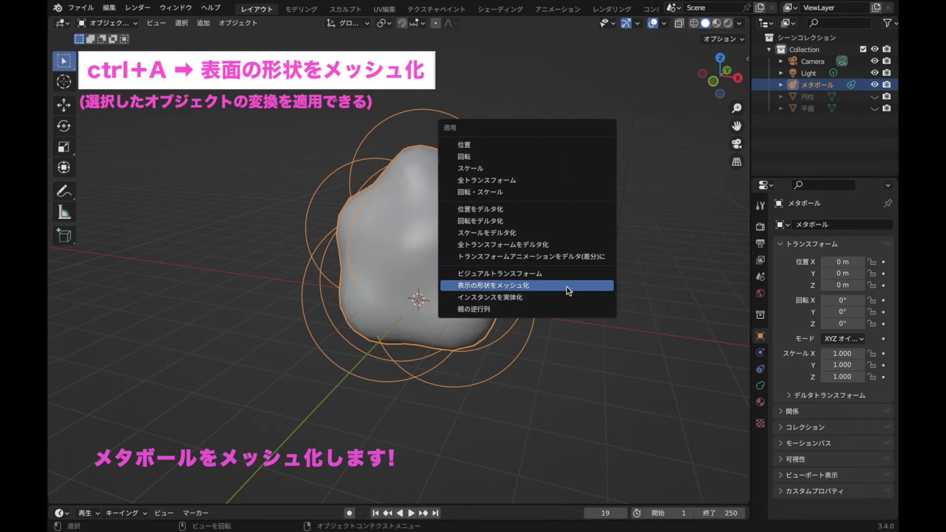
pyautogui.click(567, 286)
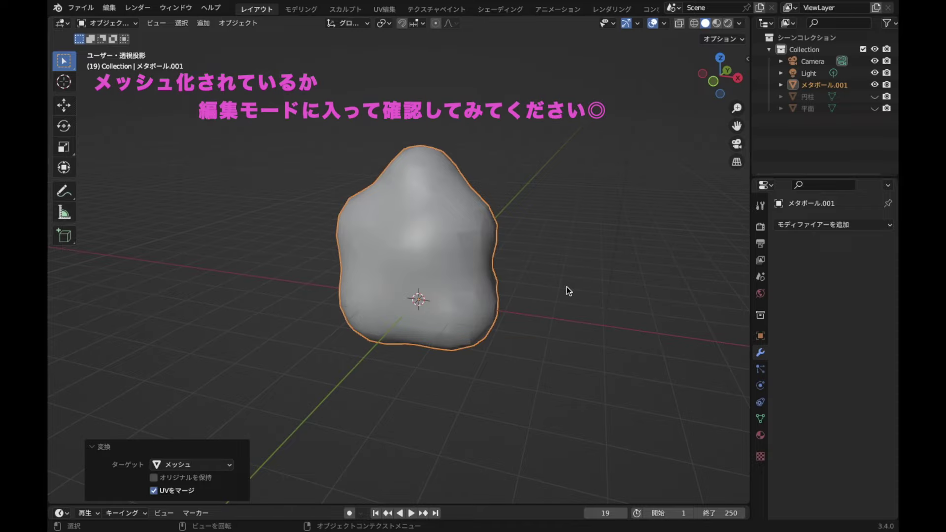
pyautogui.press('Tab')
pyautogui.moveTo(641, 291)
pyautogui.mouseDown(button='middle')
pyautogui.moveTo(490, 317)
pyautogui.moveTo(617, 319)
pyautogui.moveTo(626, 302)
pyautogui.mouseUp(button='middle')
pyautogui.press('Tab')
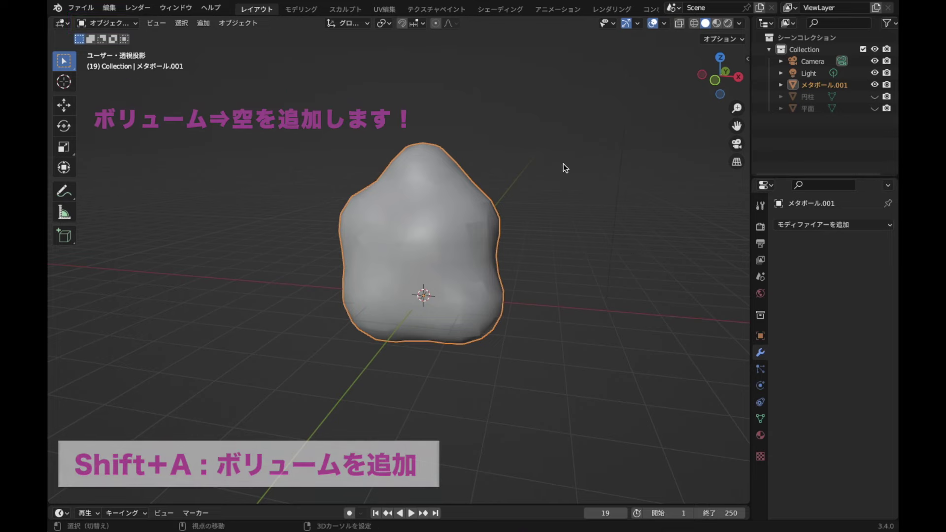
# Add an empty Volume with a Mesh to Volume modifier whose source object is メタボール.001
pyautogui.hotkey('shift', 'a')
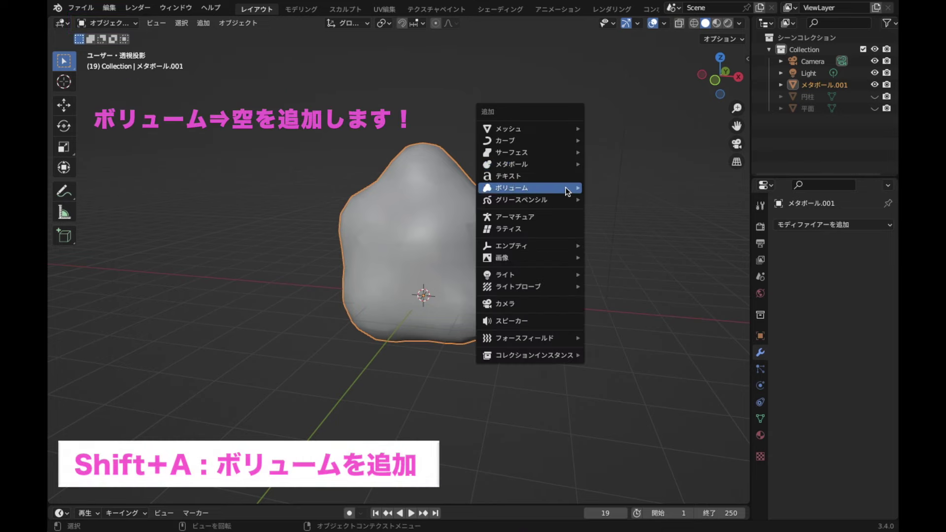
pyautogui.click(622, 200)
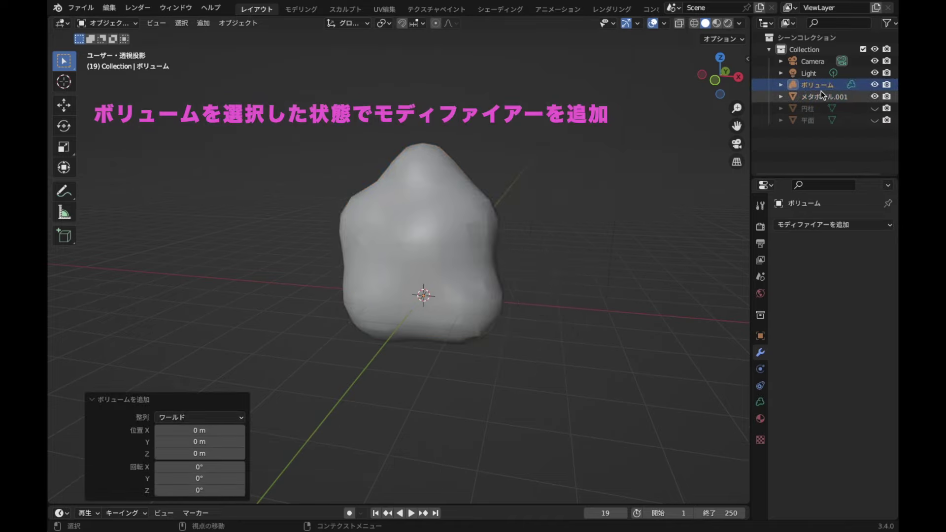
pyautogui.click(820, 225)
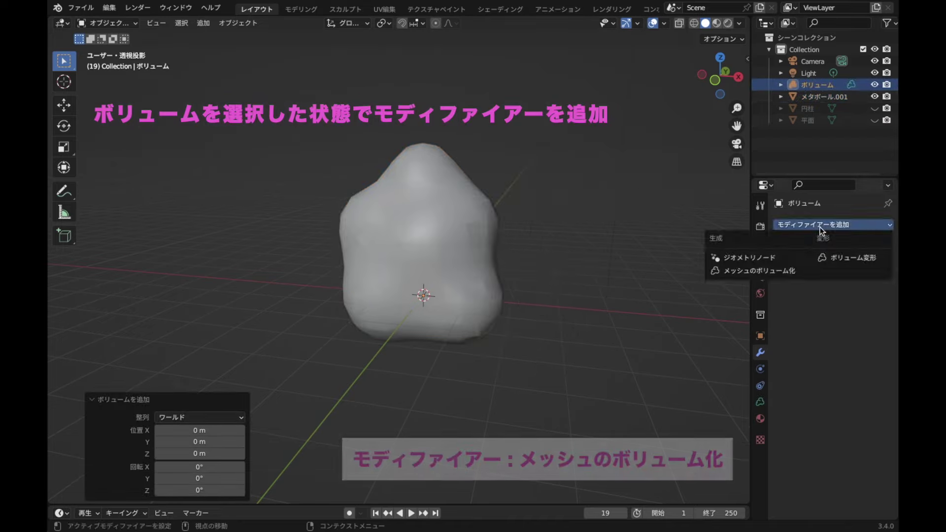
pyautogui.click(767, 270)
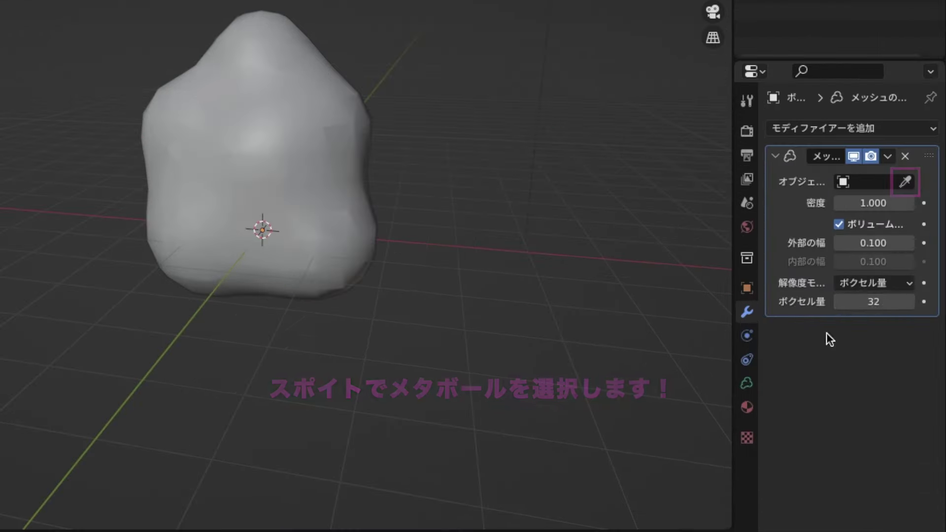
pyautogui.click(907, 187)
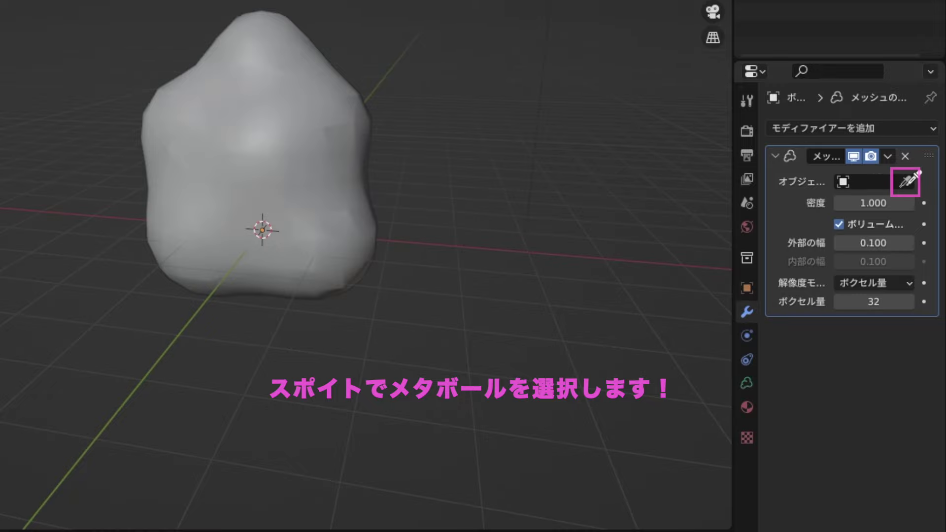
pyautogui.click(325, 210)
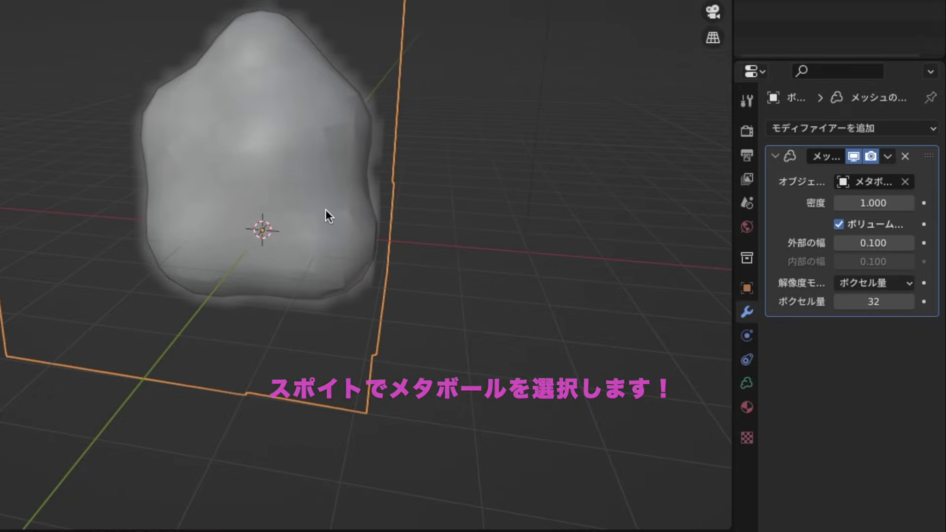
pyautogui.moveTo(576, 267); pyautogui.dragTo(576, 271, button='middle')
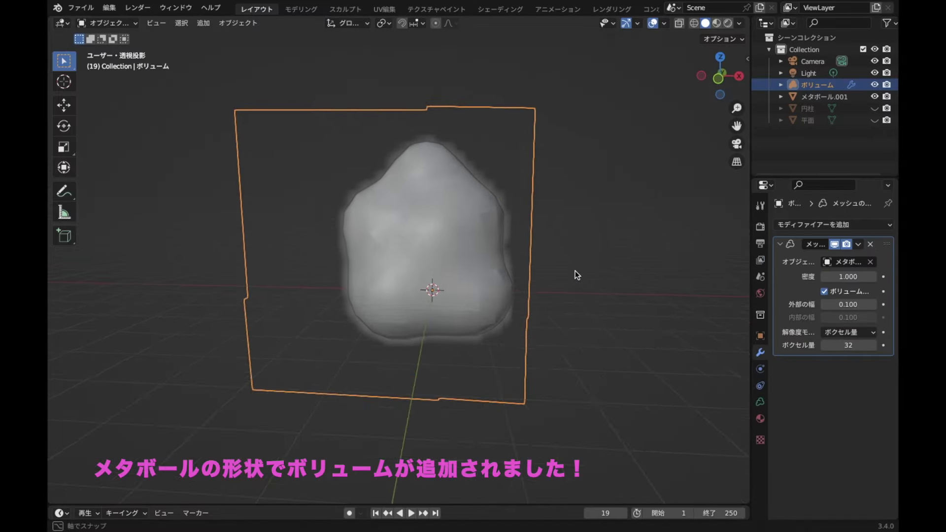
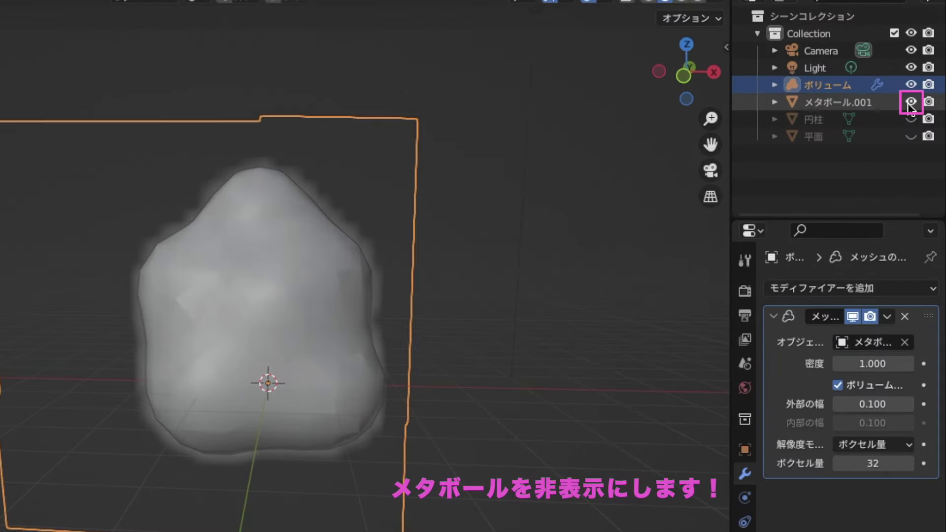
# Hide the metaball and set the Mesh to Volume modifier to density 2.8 and voxel amount 150
pyautogui.click(910, 102)
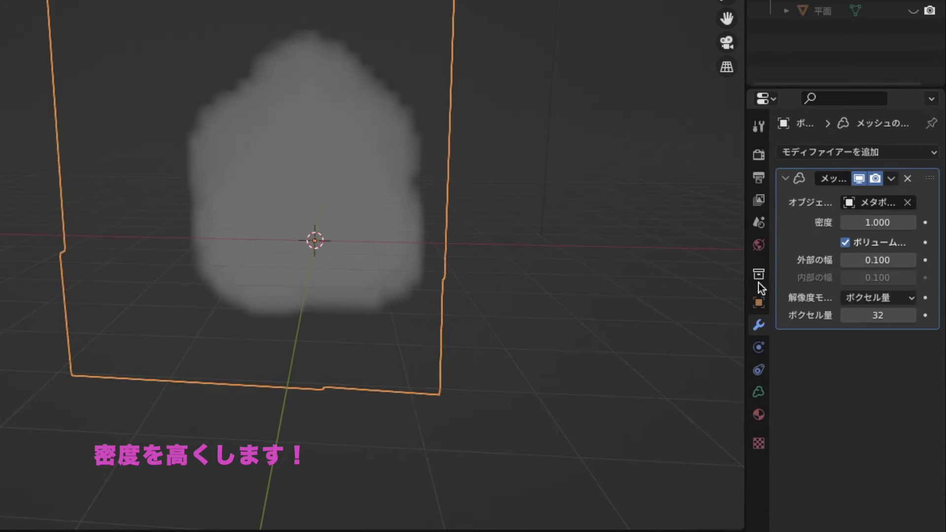
pyautogui.click(880, 224)
pyautogui.write('2.8')
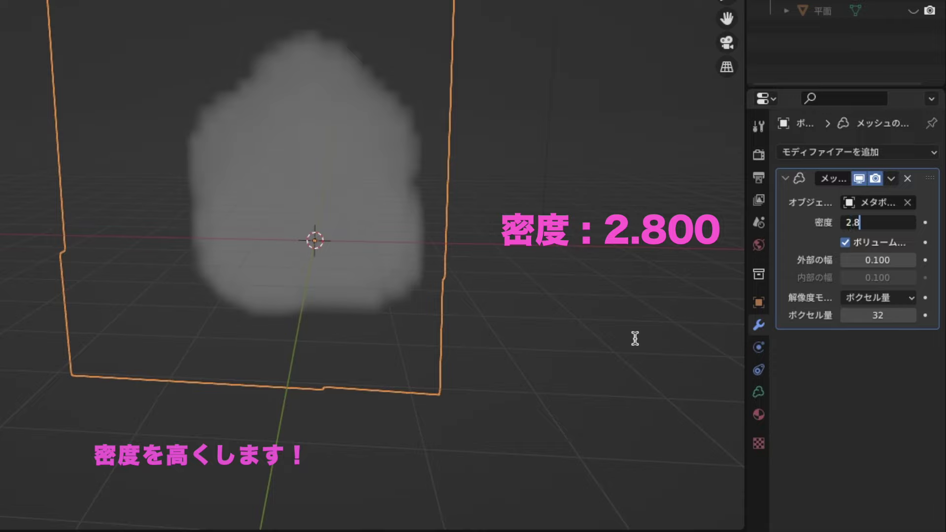
pyautogui.press('Return')
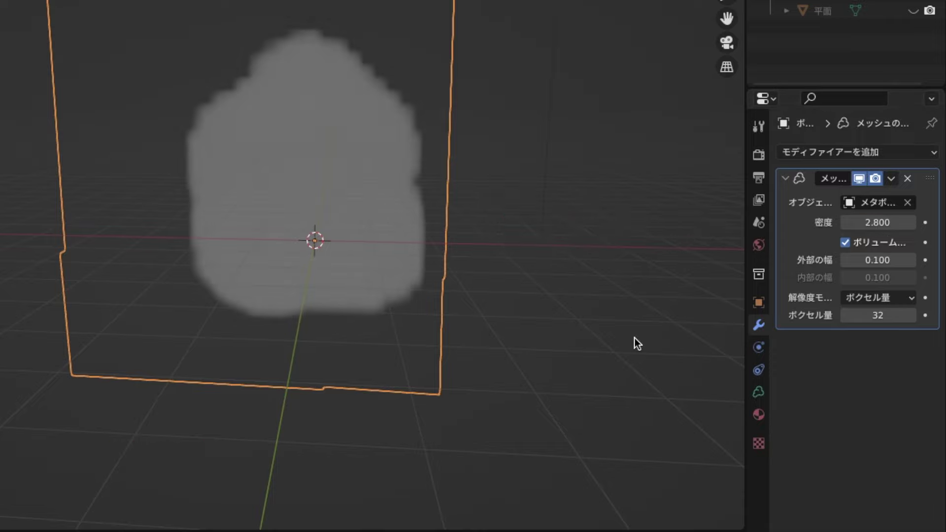
pyautogui.click(855, 315)
pyautogui.write('150')
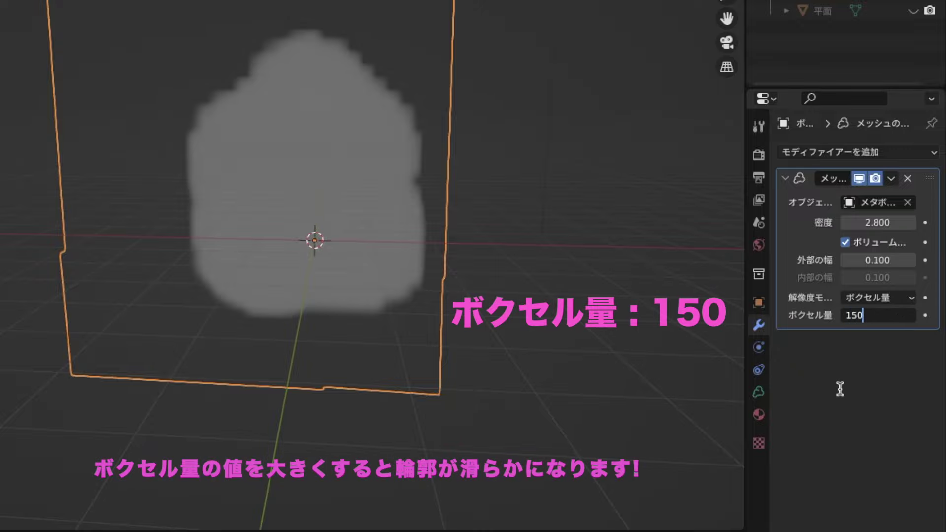
pyautogui.press('Return')
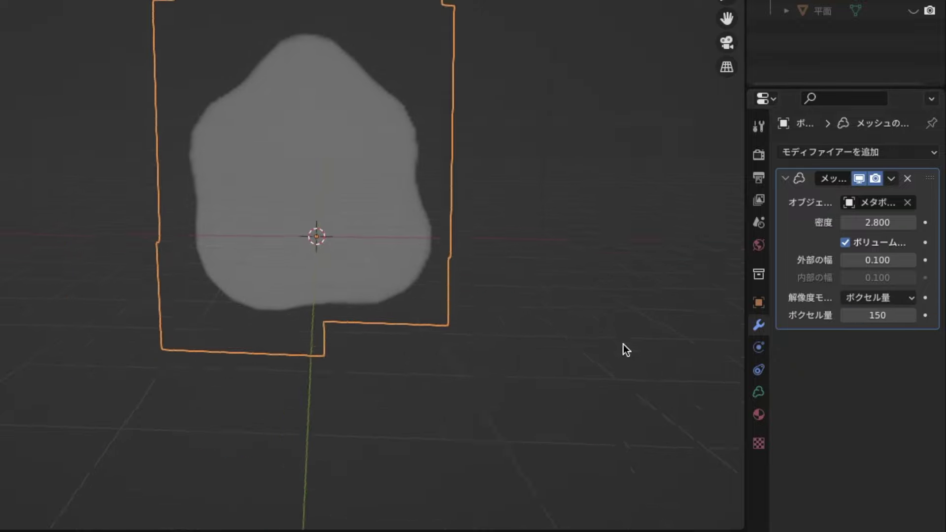
pyautogui.moveTo(623, 345); pyautogui.dragTo(624, 351, button='middle')
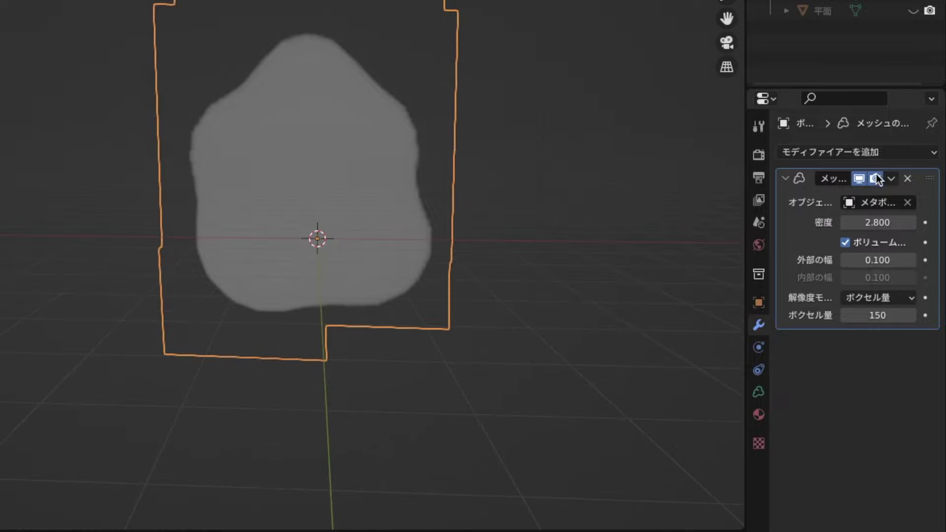
pyautogui.click(887, 153)
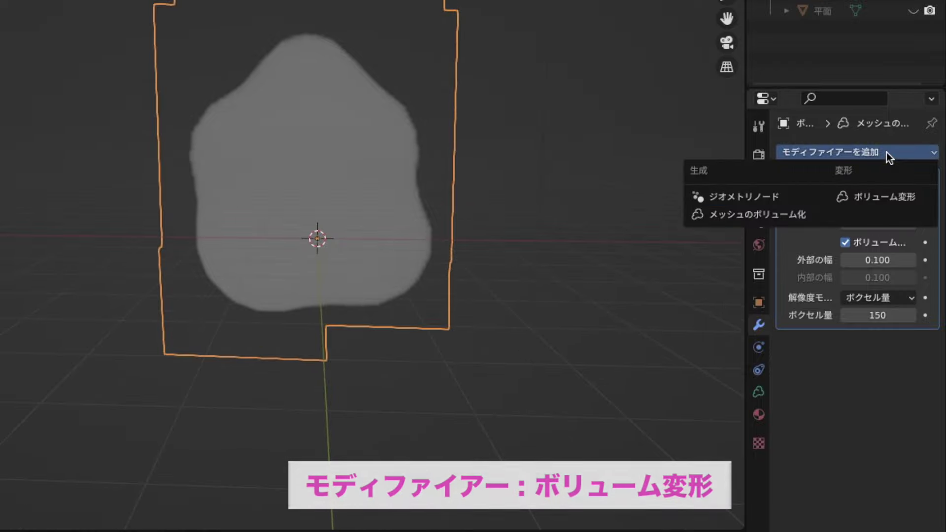
# Add a Volume Displace modifier with a new texture of type Clouds (クラウド)
pyautogui.click(889, 199)
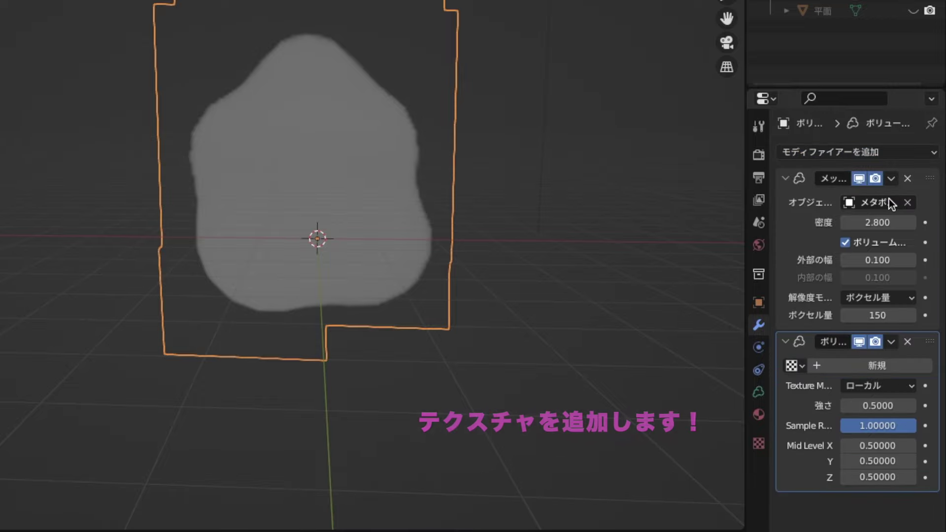
pyautogui.click(832, 364)
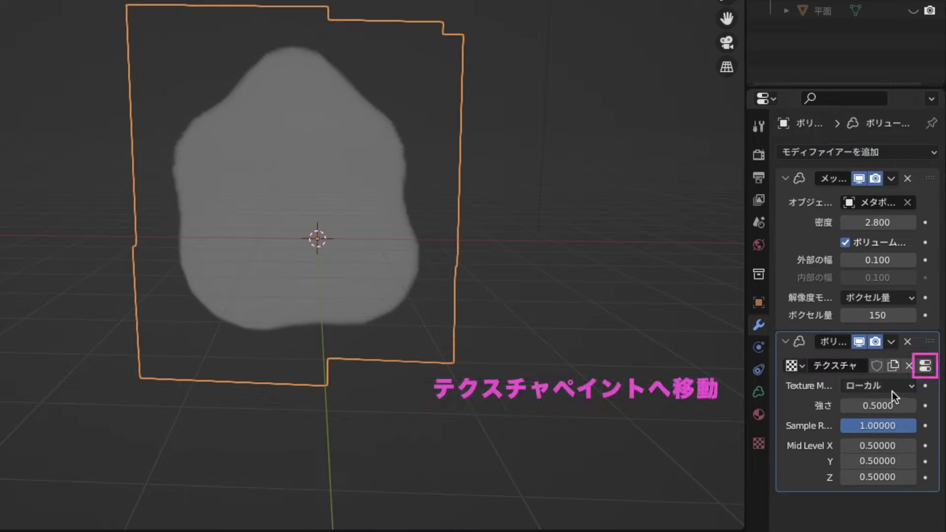
pyautogui.click(925, 370)
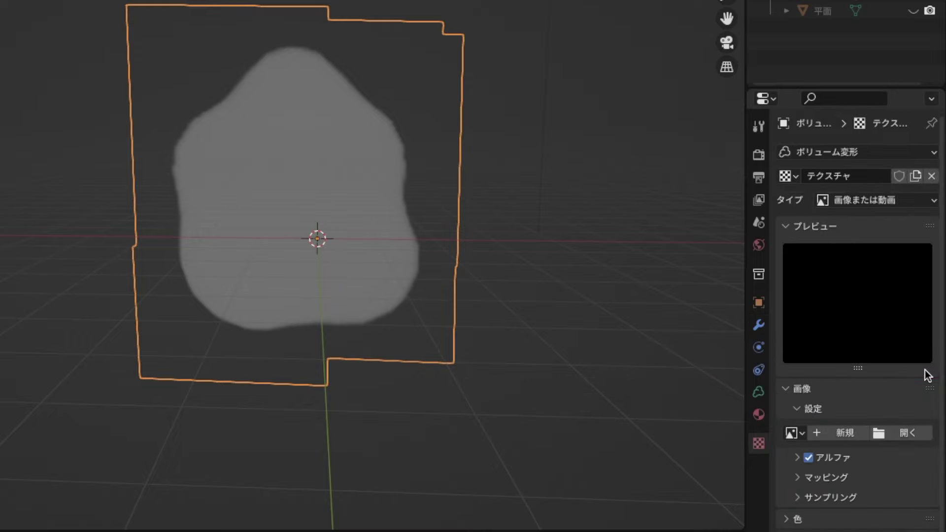
pyautogui.click(844, 202)
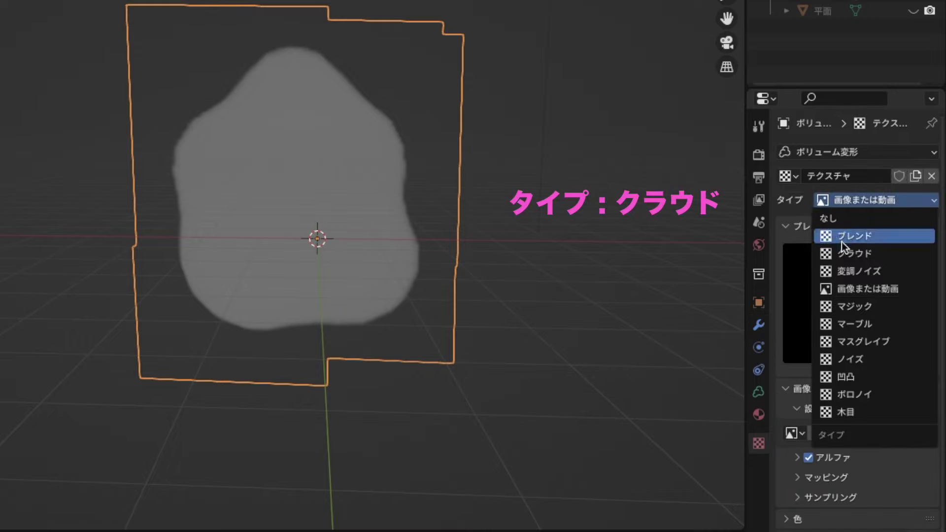
pyautogui.click(888, 257)
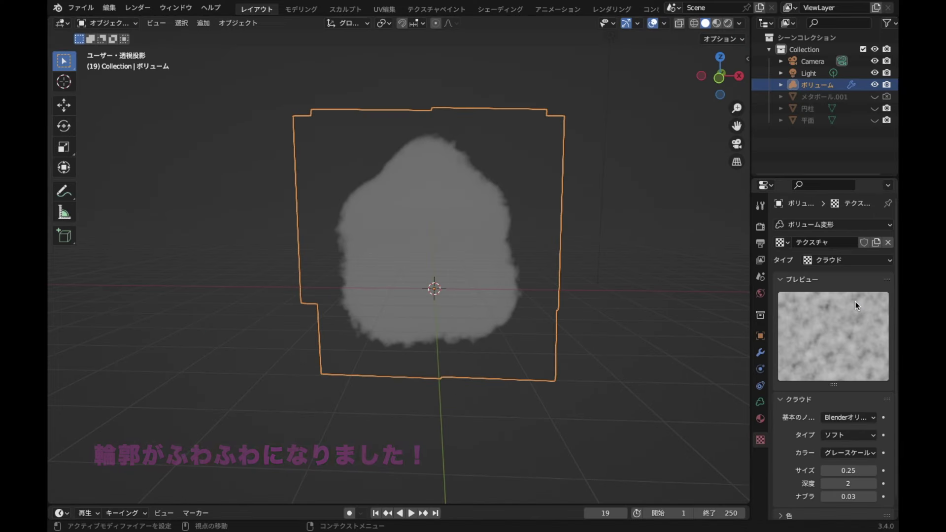
pyautogui.scroll(-1, 818, 370)
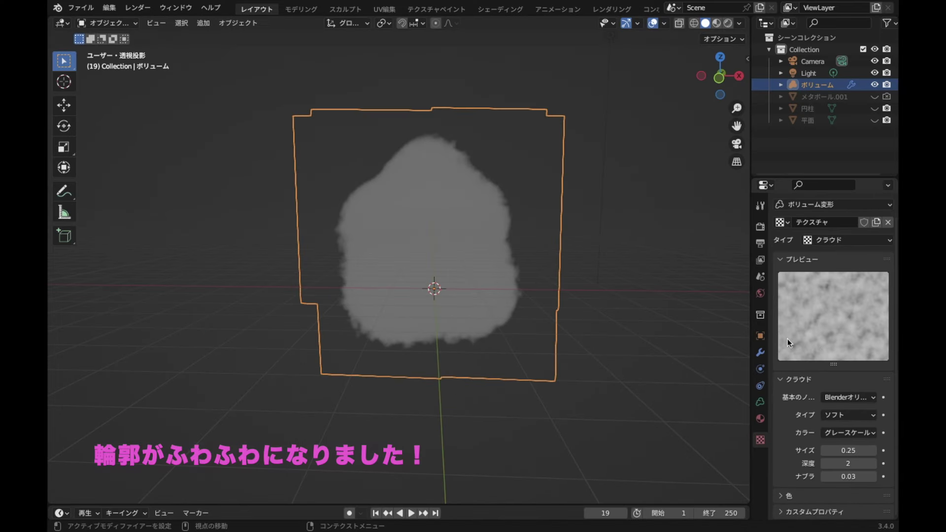
# In front orthographic view, raise the Clouds texture size from 0.60 to 0.90
pyautogui.click(720, 78)
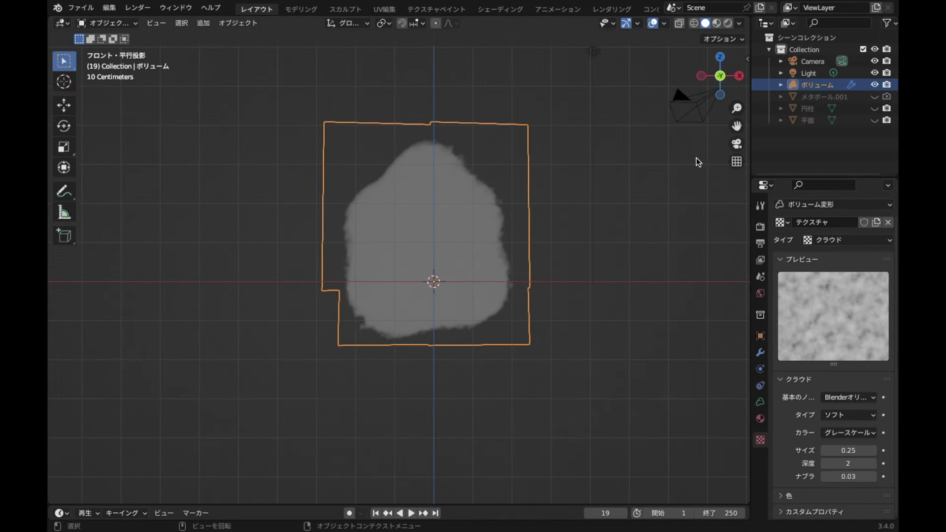
pyautogui.keyDown('shift'); pyautogui.moveTo(564, 312); pyautogui.dragTo(580, 335, button='middle'); pyautogui.keyUp('shift')
pyautogui.write('0.6')
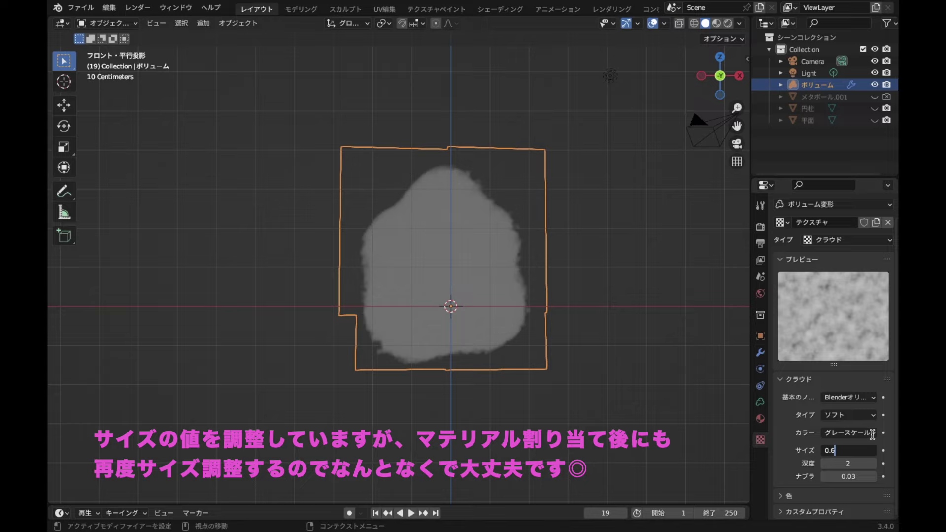
pyautogui.press('Return')
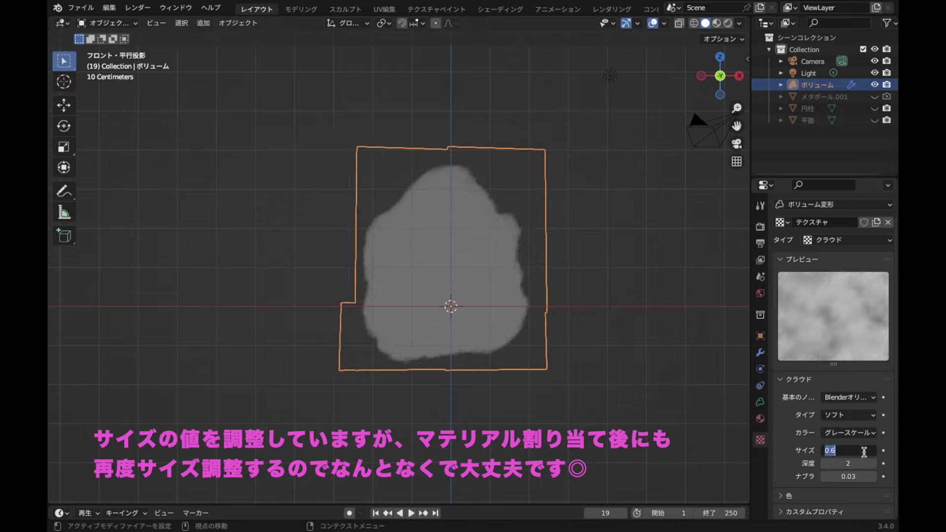
pyautogui.write('0.8')
pyautogui.press('Return')
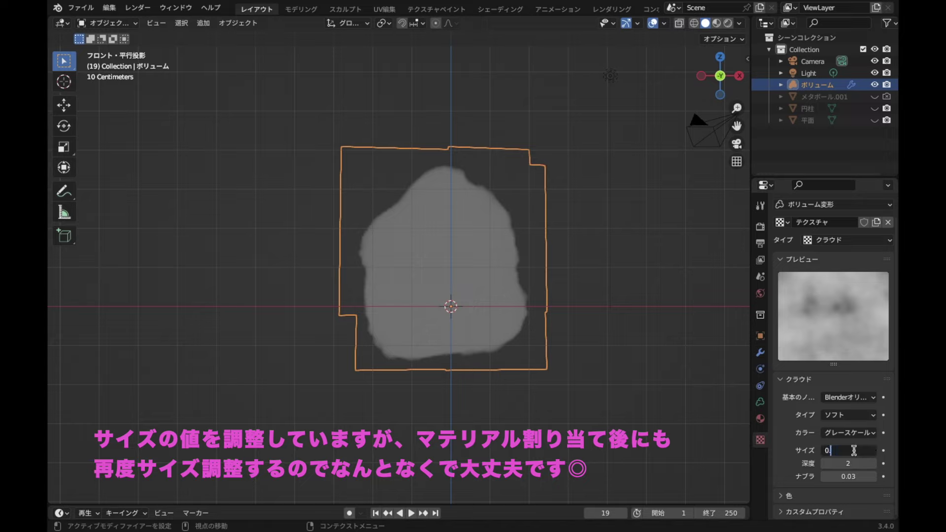
pyautogui.write('9')
pyautogui.press('Return')
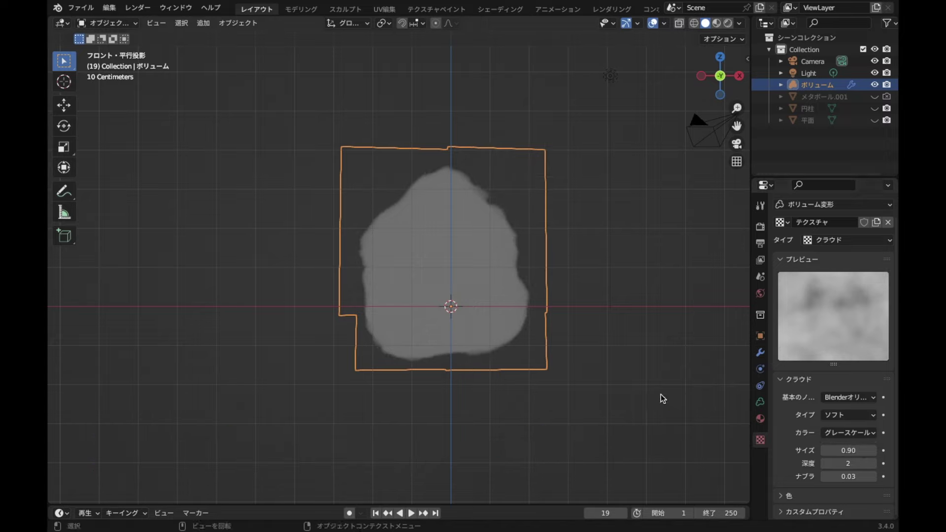
pyautogui.press('g')
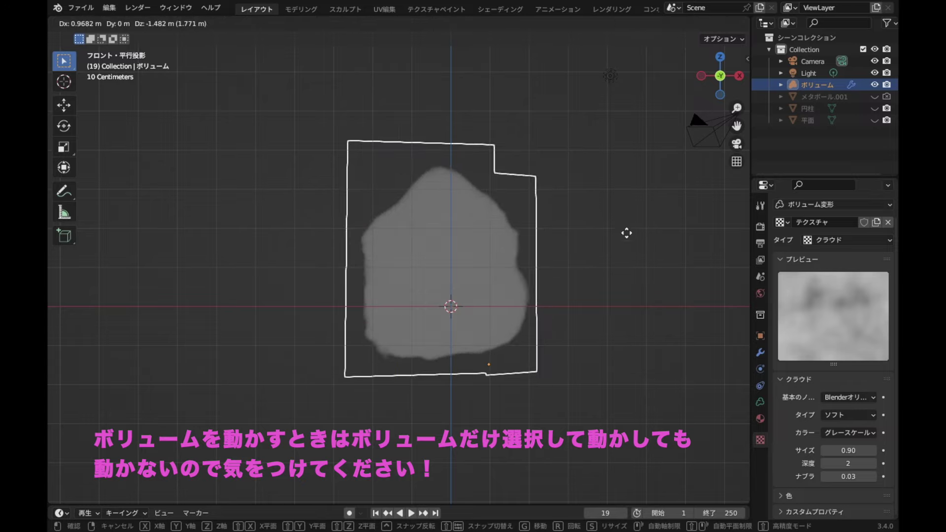
pyautogui.click(614, 292)
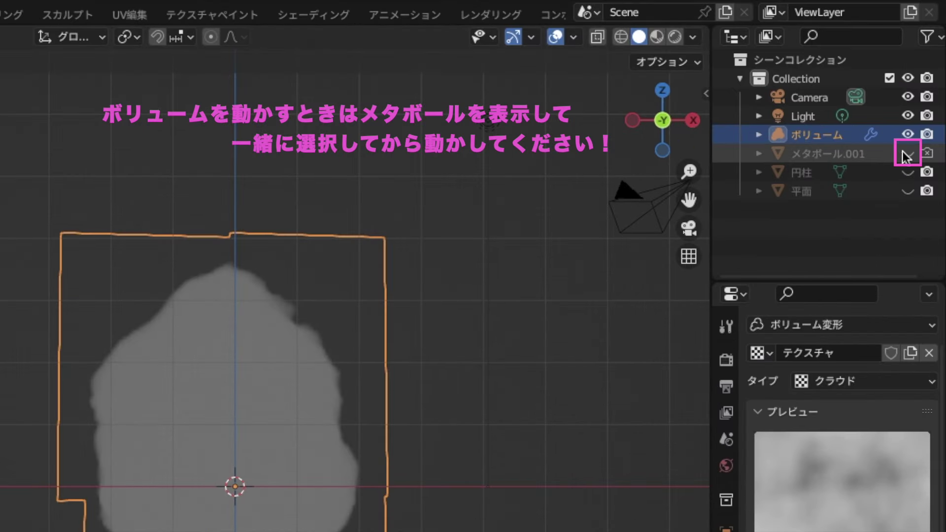
# Unhide the metaball and scale it together with the volume to 0.315
pyautogui.click(874, 97)
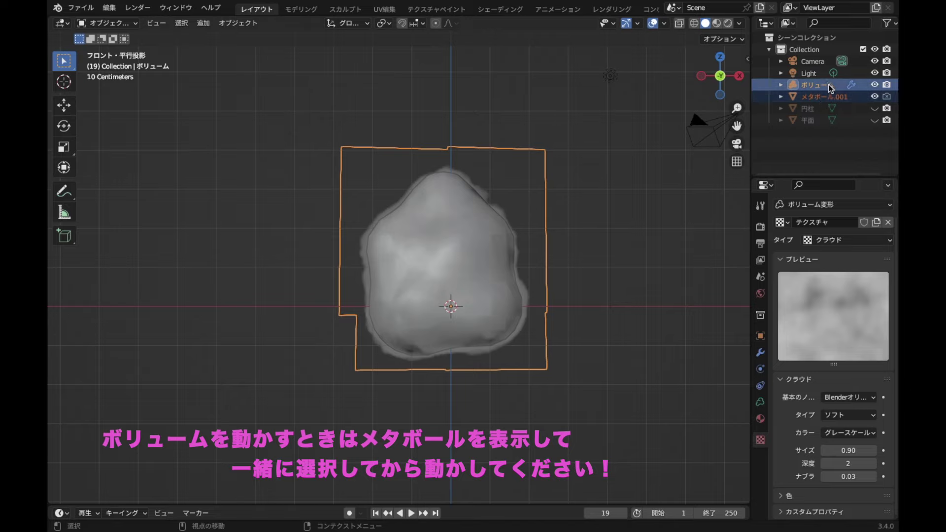
pyautogui.keyDown('ctrl'); pyautogui.click(819, 97); pyautogui.keyUp('ctrl')
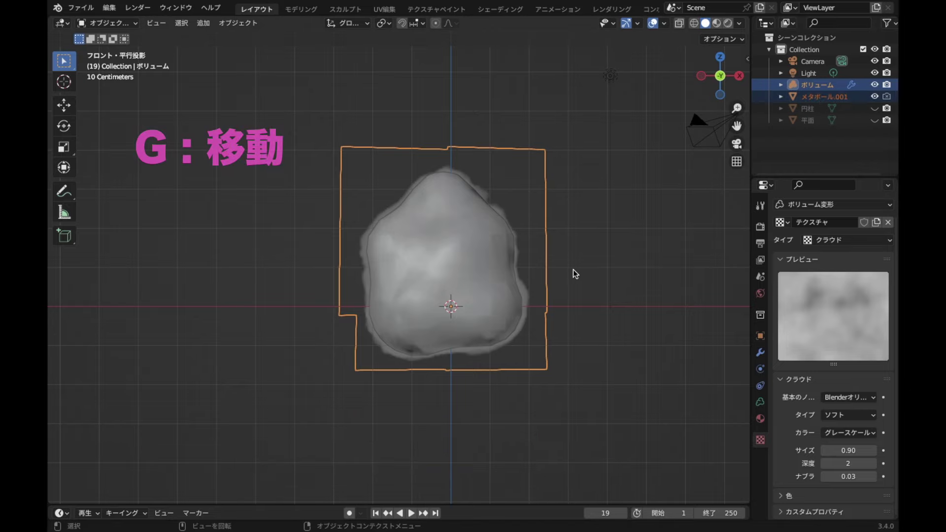
pyautogui.press('g')
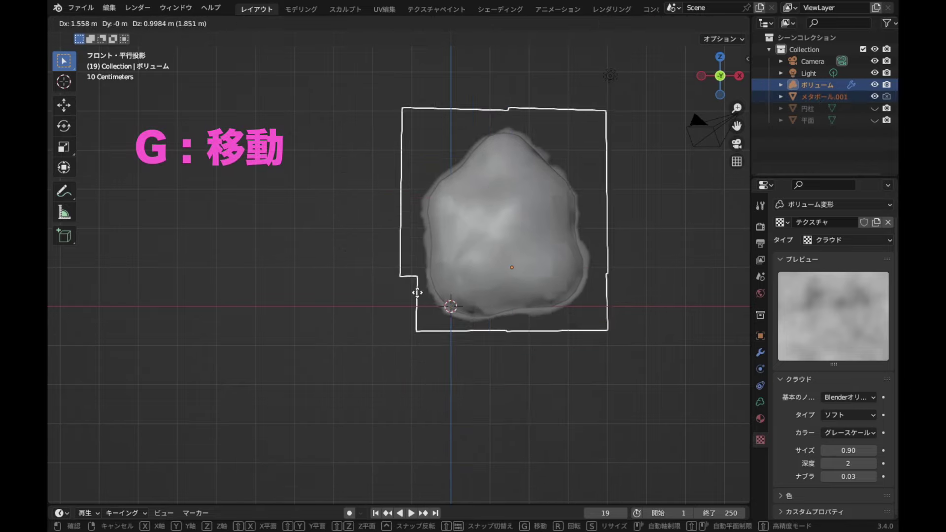
pyautogui.rightClick(529, 262)
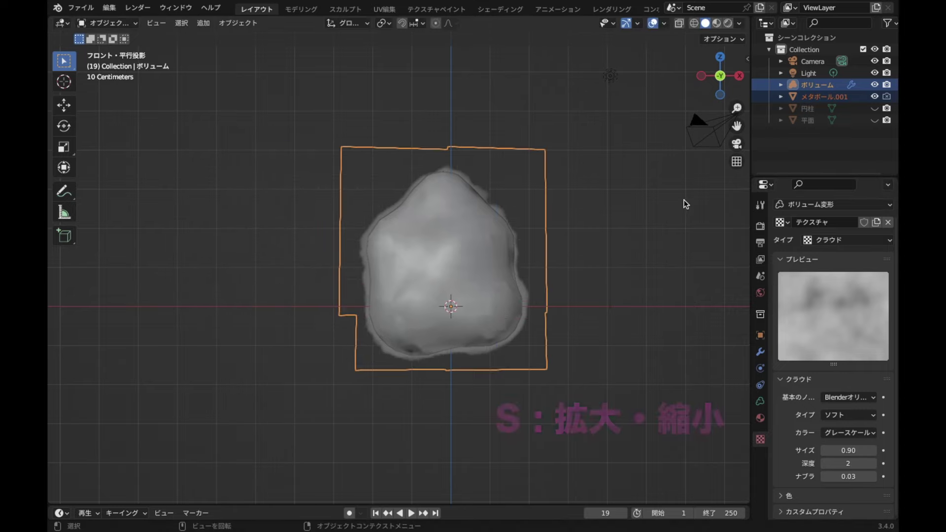
pyautogui.press('s')
pyautogui.click(531, 294)
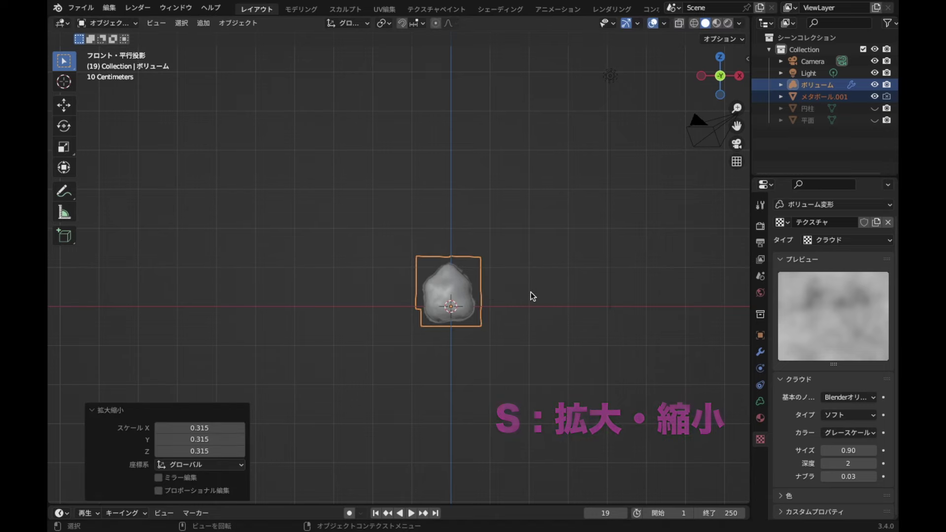
# Unhide the cylinder (円柱) and plane (平面) objects
pyautogui.scroll(2, 523, 374)
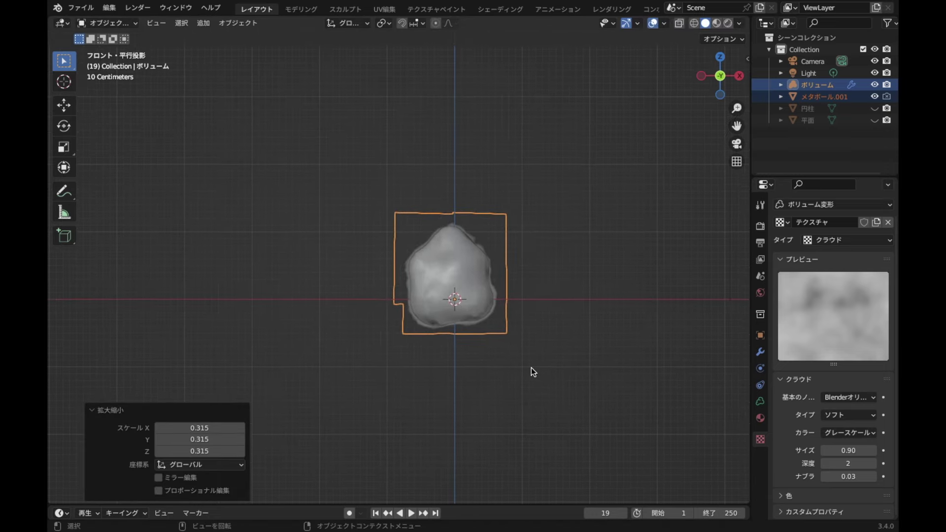
pyautogui.scroll(1, 533, 370)
pyautogui.scroll(1, 581, 409)
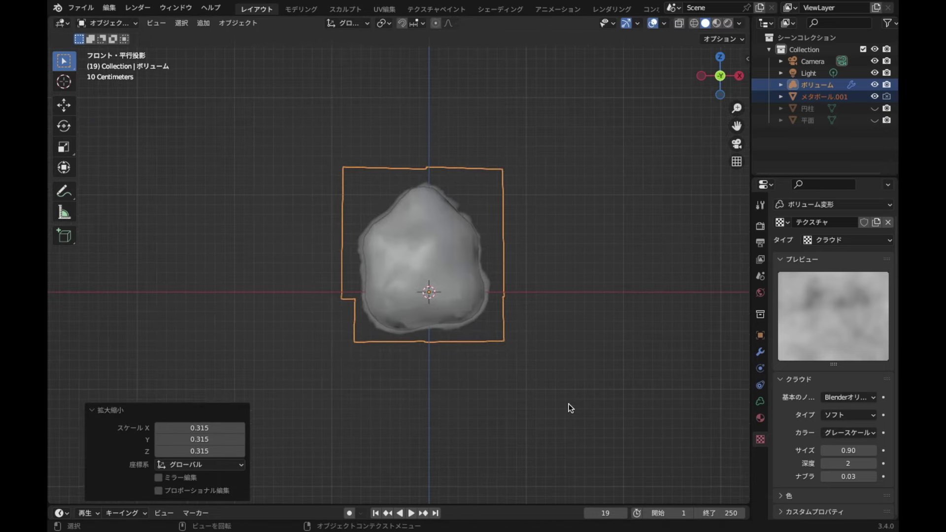
pyautogui.moveTo(875, 108); pyautogui.dragTo(875, 119)
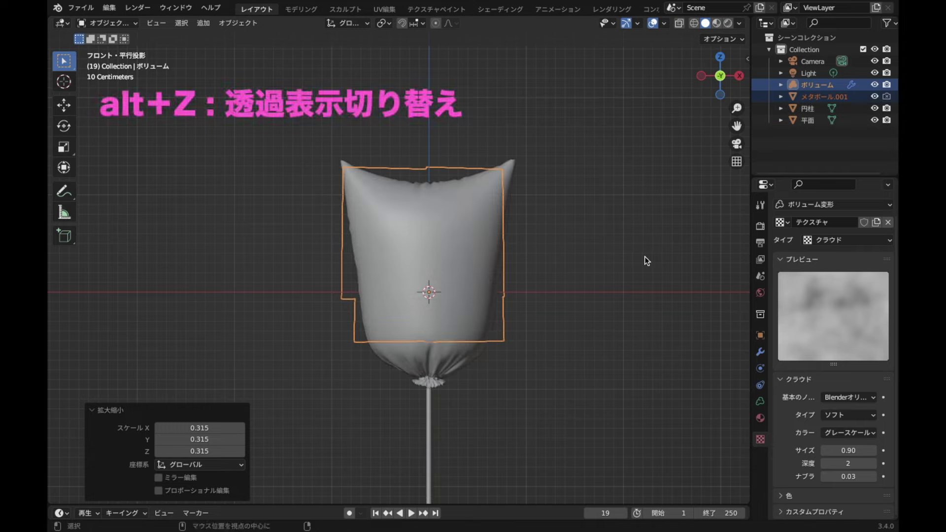
# With X-ray on, shrink the cloud volume and move it inside the bag
pyautogui.hotkey('alt', 'z')
pyautogui.scroll(1, 644, 256)
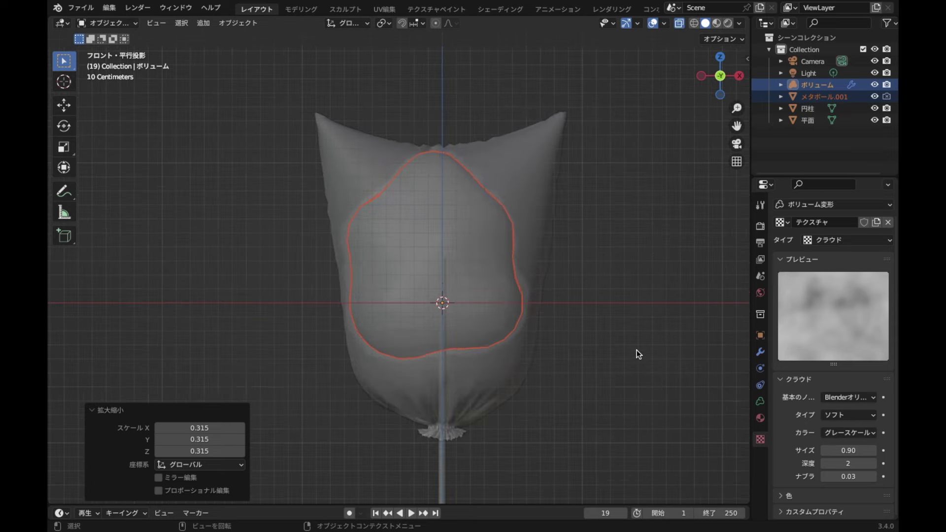
pyautogui.scroll(1, 630, 348)
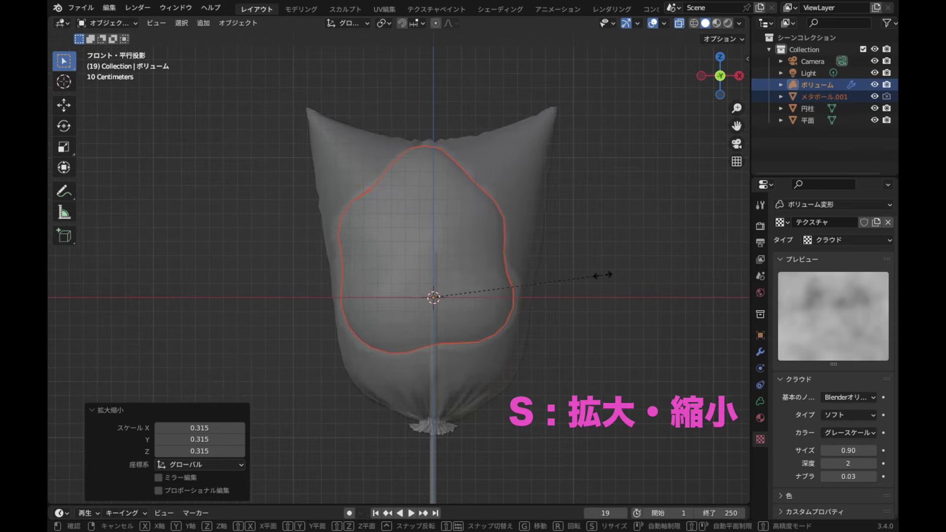
pyautogui.press('s')
pyautogui.click(573, 283)
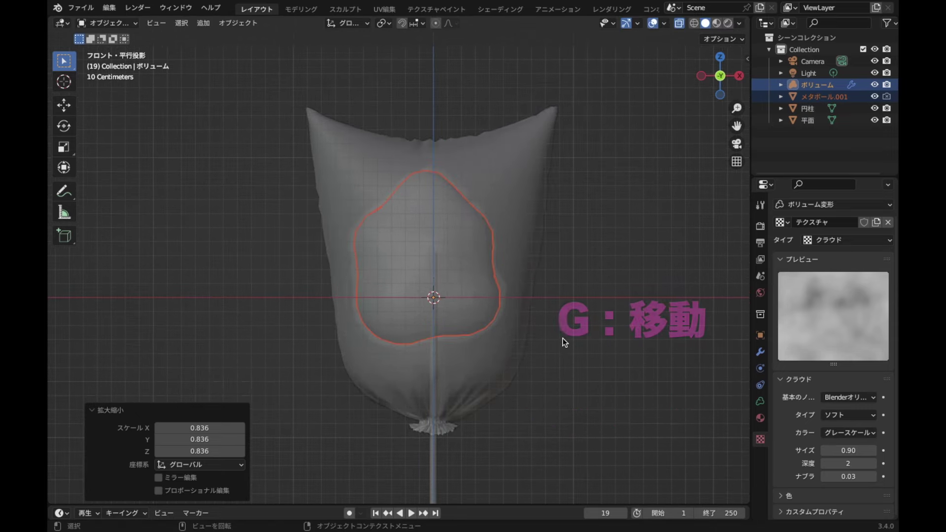
pyautogui.press('g')
pyautogui.click(569, 351)
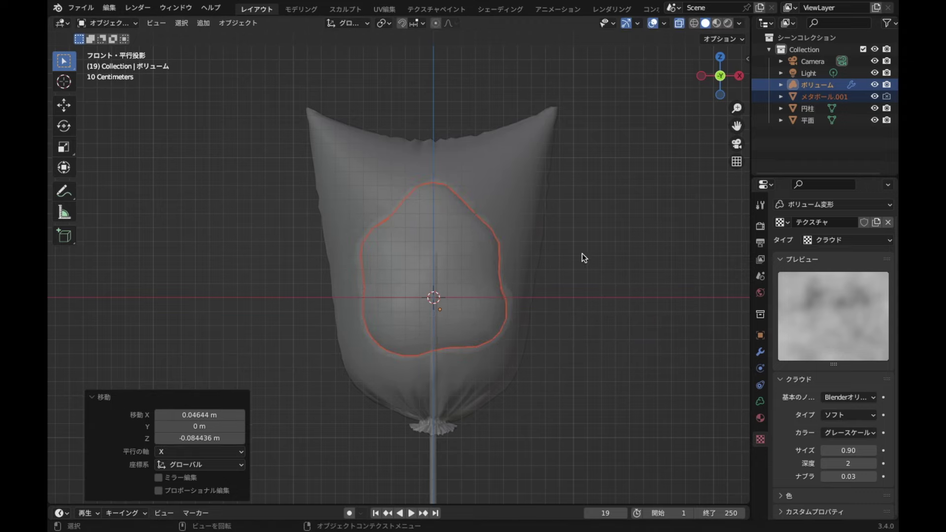
# In side view, shift the cloud volume along the Y axis
pyautogui.click(739, 76)
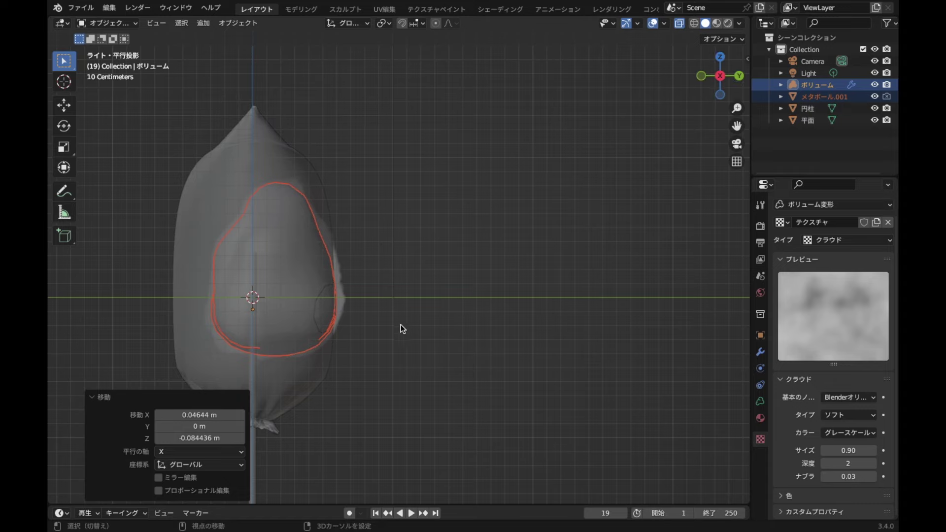
pyautogui.keyDown('shift'); pyautogui.moveTo(401, 329); pyautogui.dragTo(579, 342, button='middle'); pyautogui.keyUp('shift')
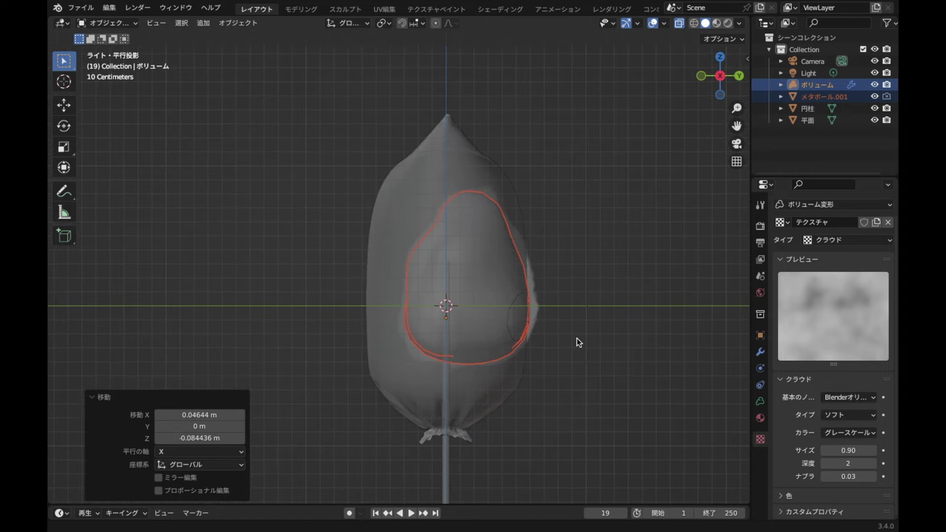
pyautogui.press('g')
pyautogui.press('y')
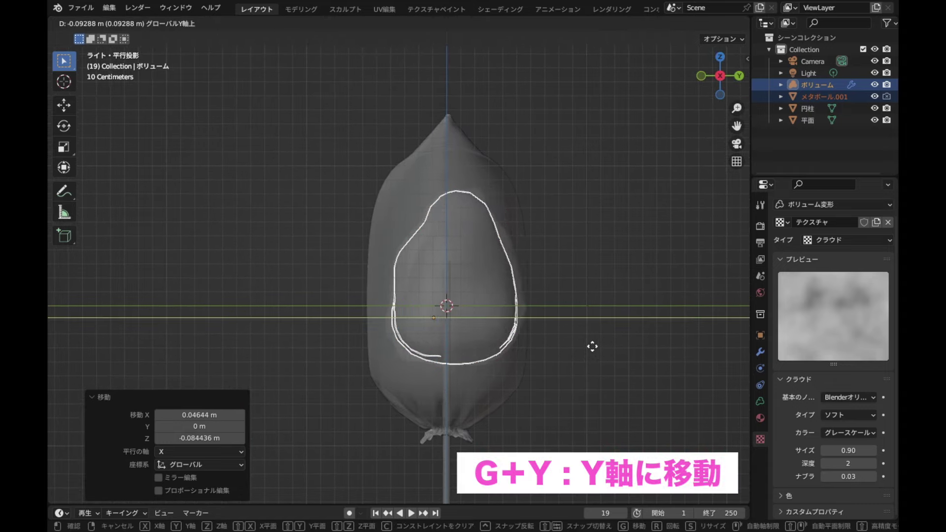
pyautogui.click(594, 345)
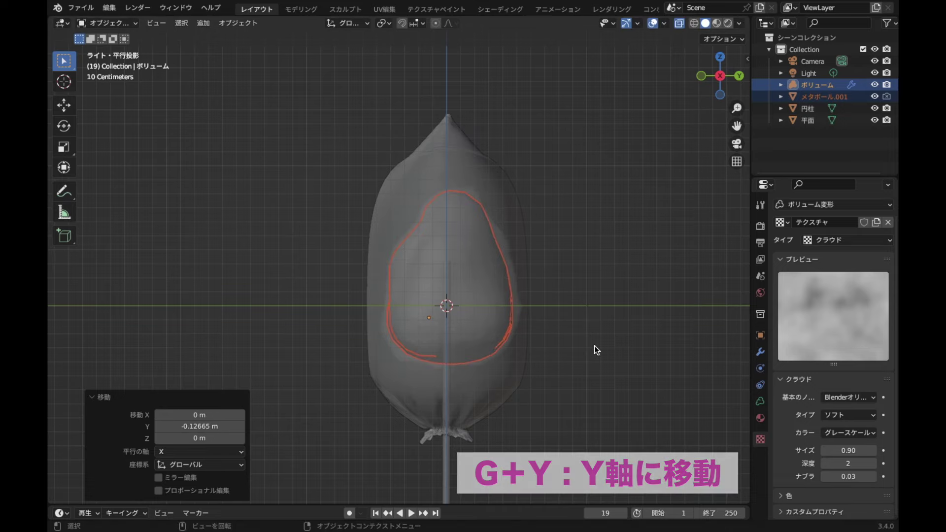
# Stretch the bag mesh (平面) along Y to 1.062
pyautogui.click(490, 393)
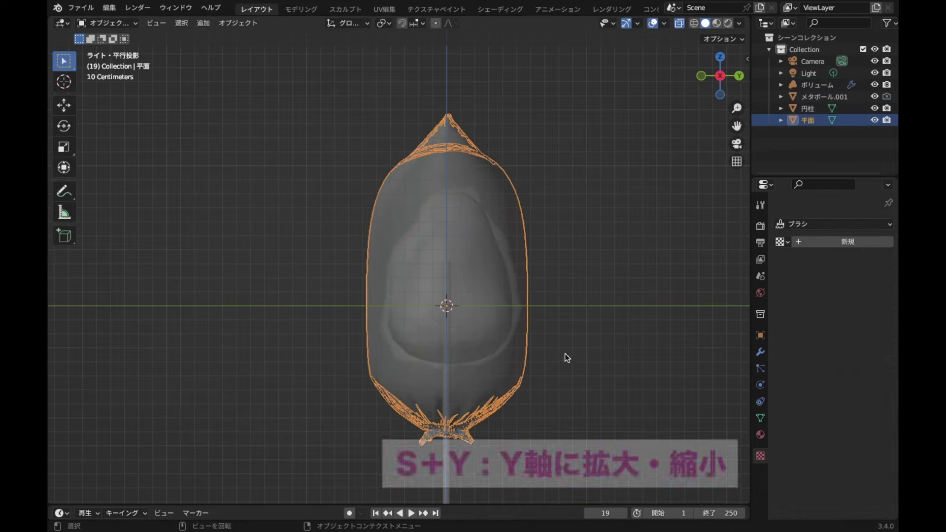
pyautogui.press('s')
pyautogui.press('y')
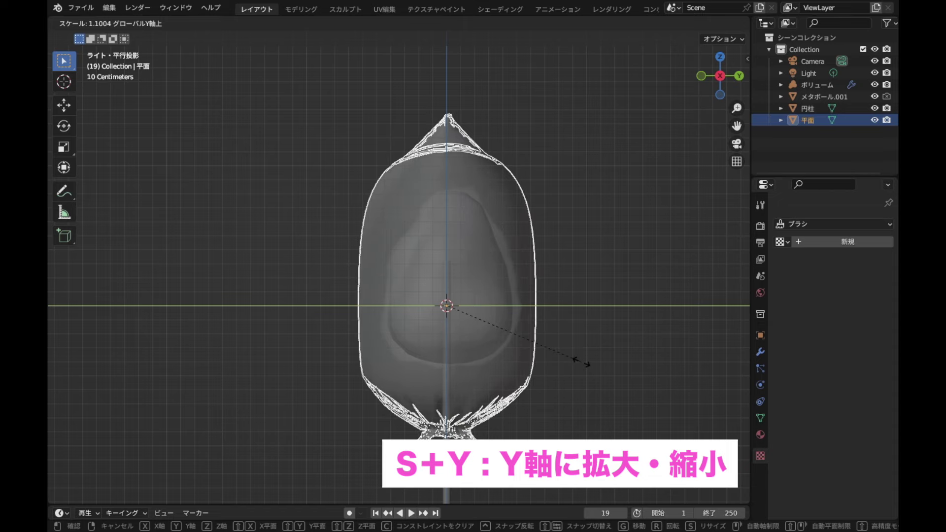
pyautogui.click(576, 359)
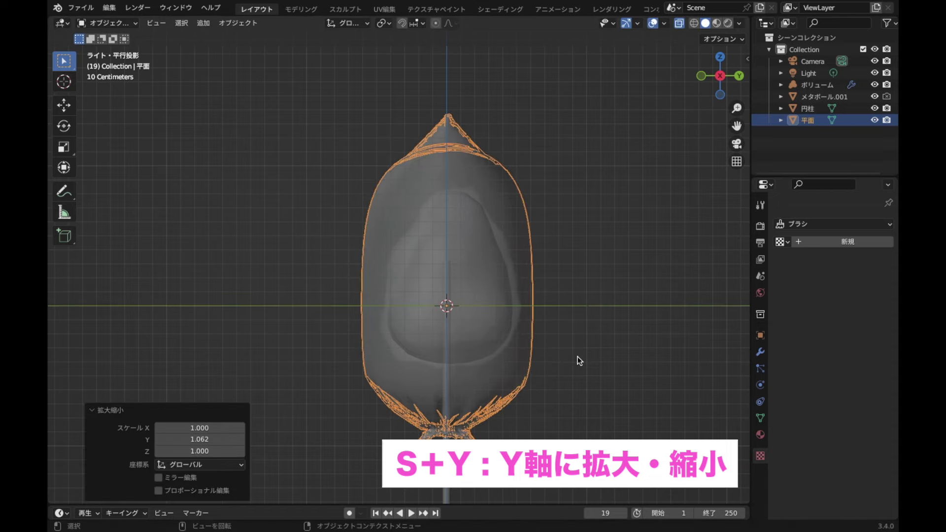
# Move the cloud mesh -0.042218 m along Y and stretch it to 1.113 in Z
pyautogui.click(812, 96)
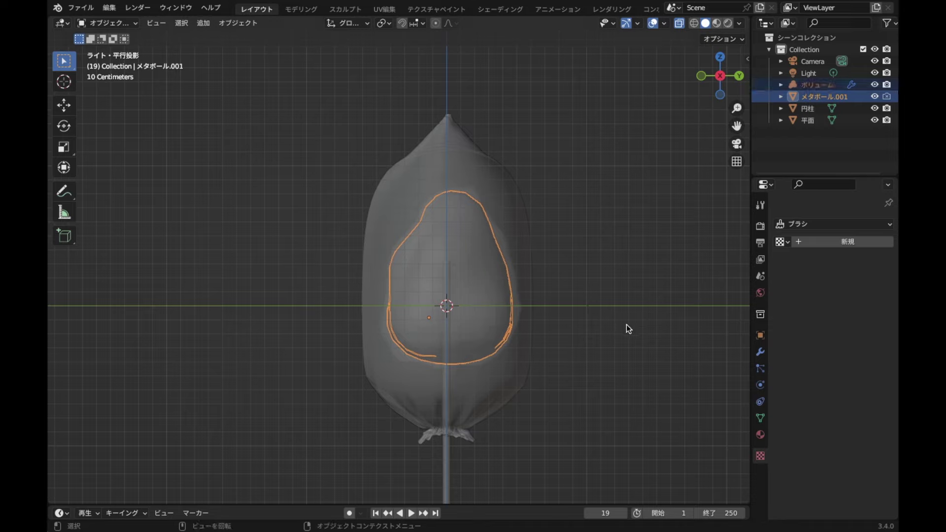
pyautogui.press('g')
pyautogui.press('y')
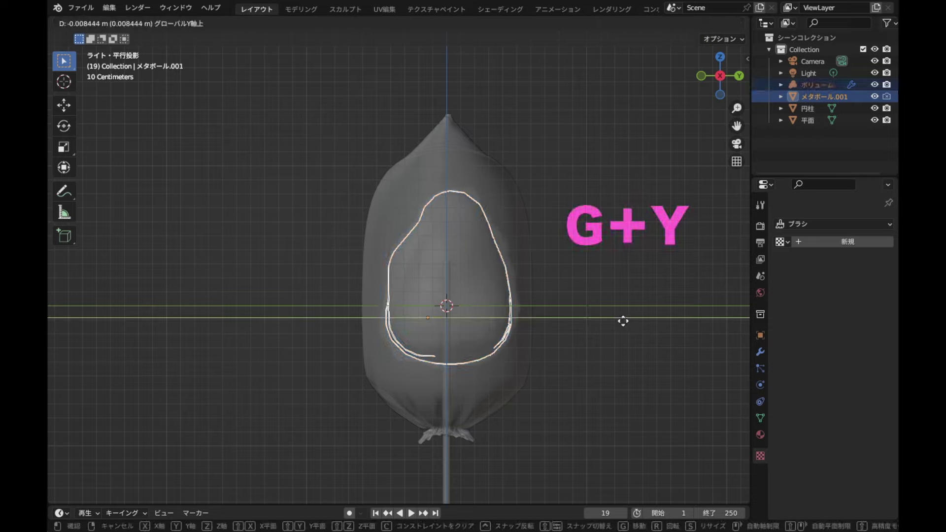
pyautogui.click(621, 313)
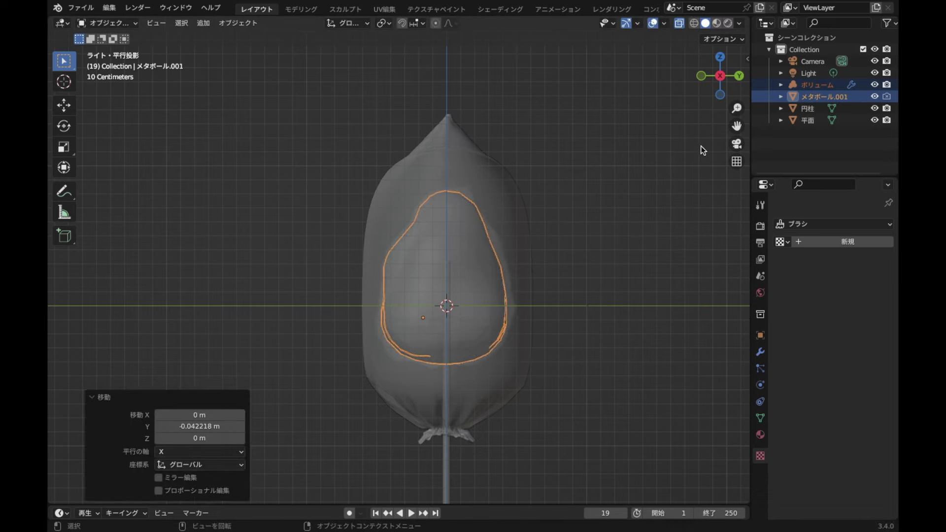
pyautogui.click(704, 79)
pyautogui.press('s')
pyautogui.press('z')
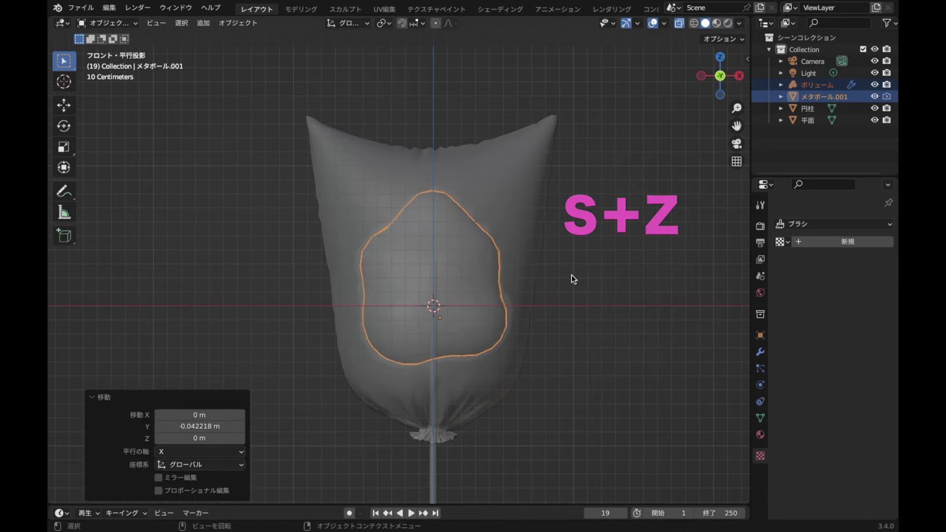
pyautogui.press('z')
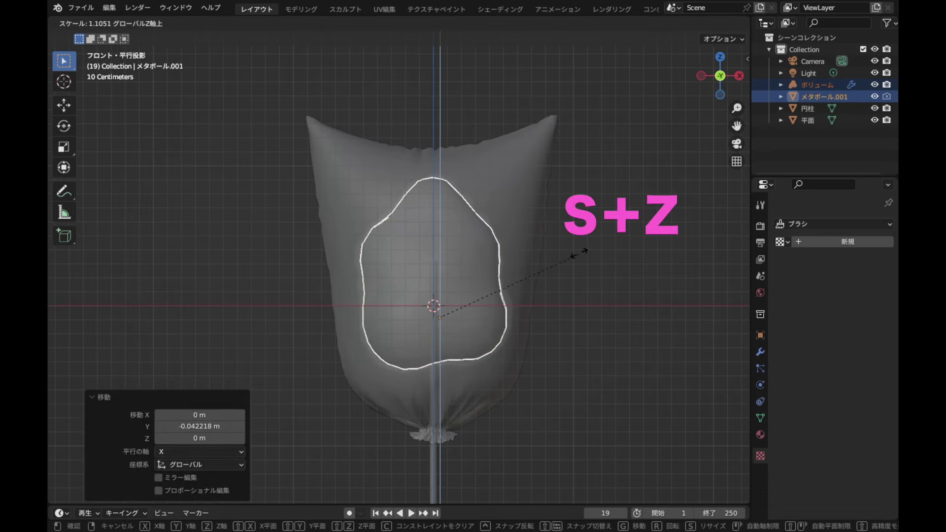
pyautogui.click(579, 252)
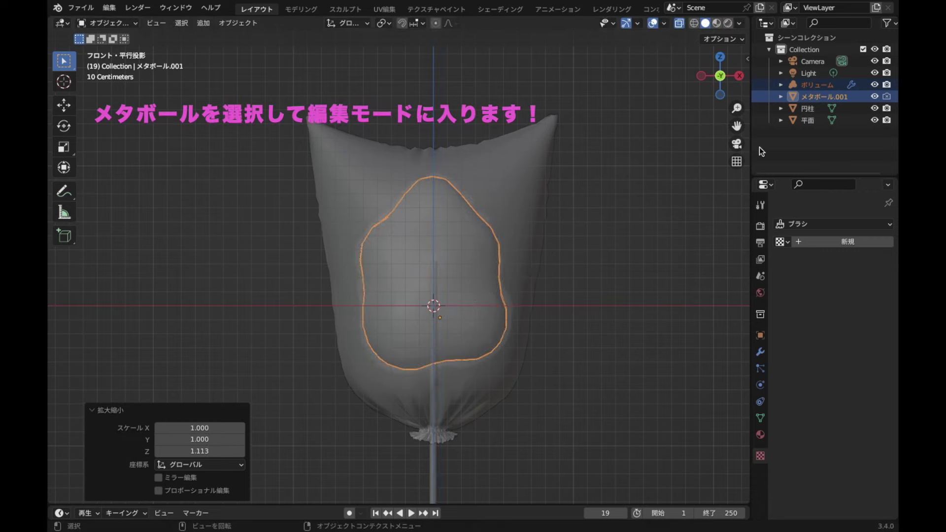
pyautogui.click(827, 96)
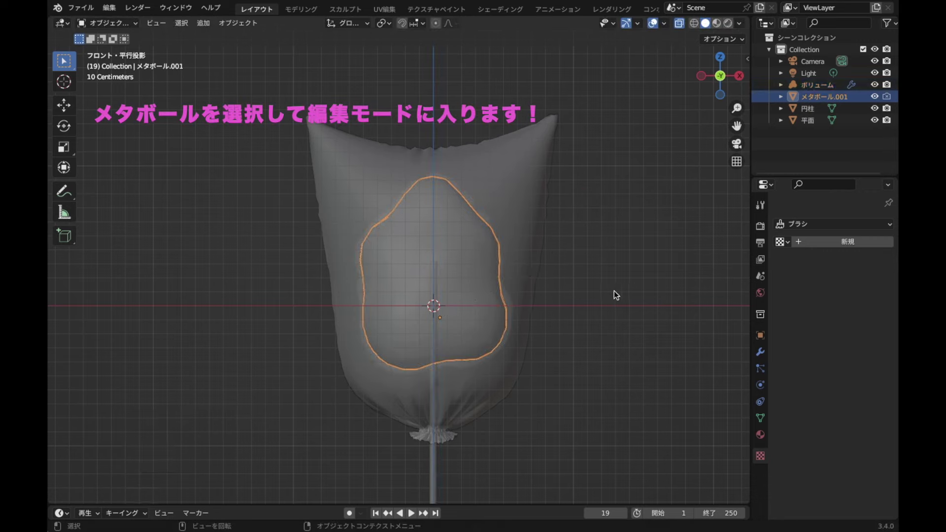
# In Edit Mode, pull the cloud mesh's bottom vertex down with proportional falloff
pyautogui.press('Tab')
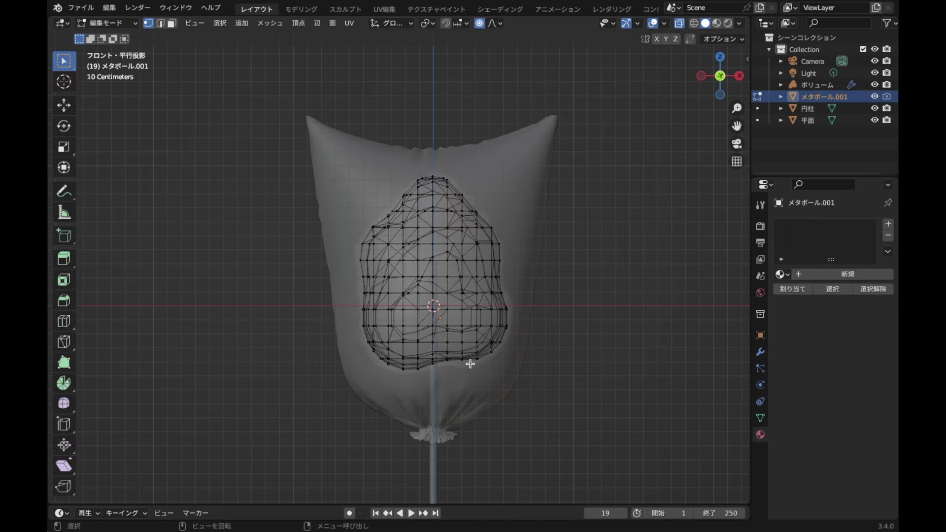
pyautogui.scroll(1, 475, 342)
pyautogui.scroll(2, 467, 357)
pyautogui.click(461, 351)
pyautogui.press('g')
pyautogui.scroll(4, 451, 387)
pyautogui.click(452, 393)
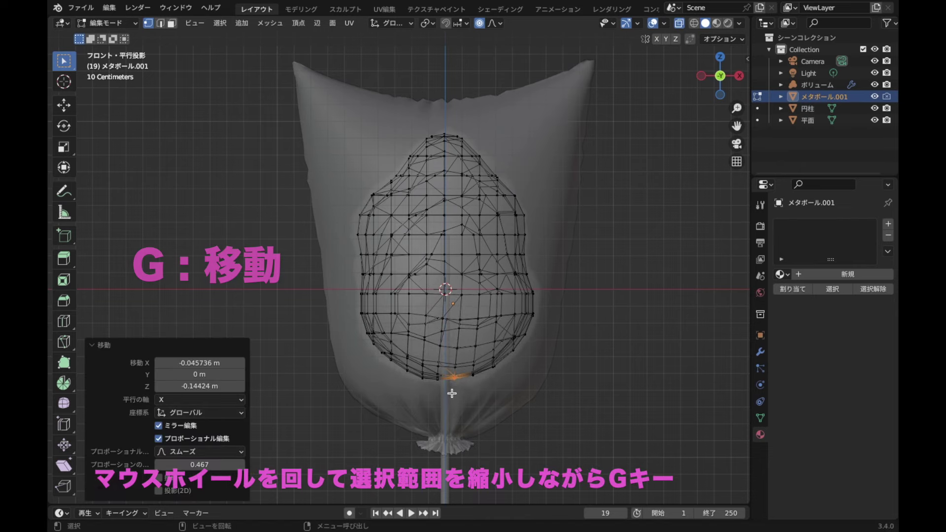
# Narrow the bottom region to 0.792 and lower it -0.035182 m along Z
pyautogui.press('s')
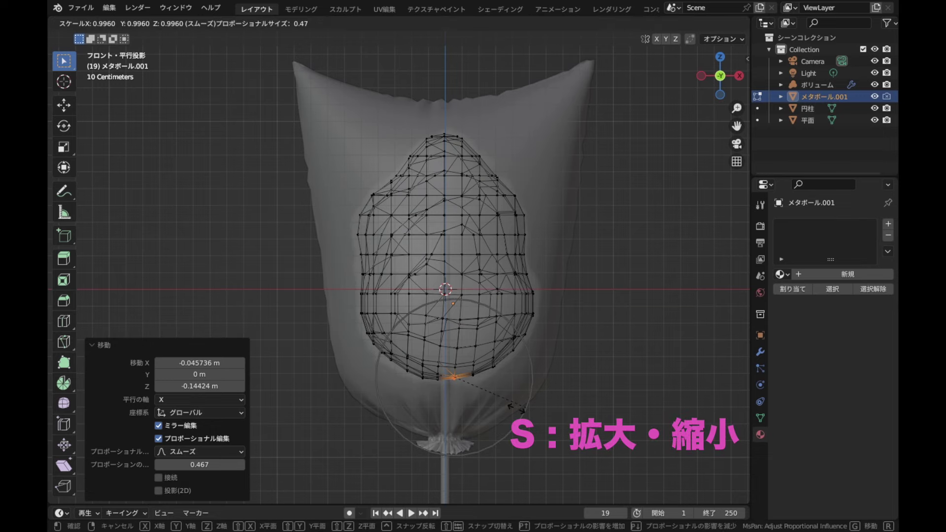
pyautogui.click(509, 408)
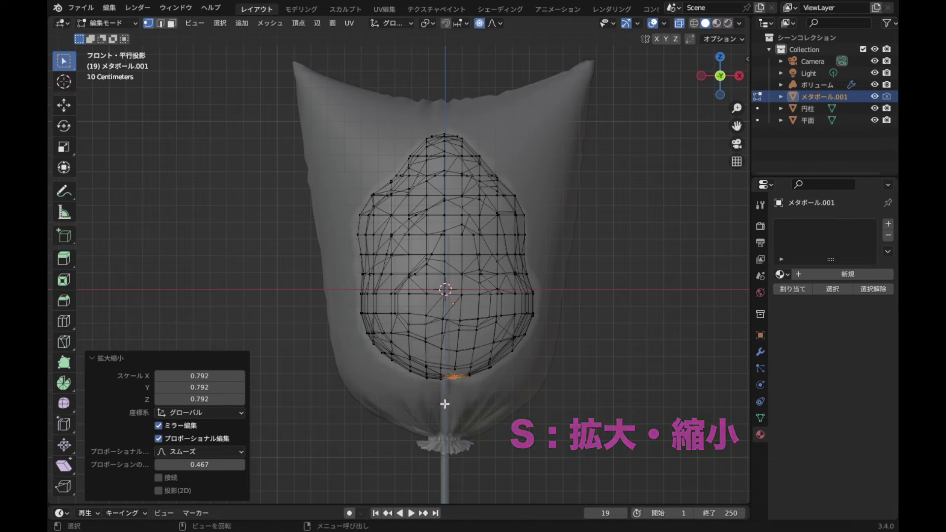
pyautogui.press('g')
pyautogui.press('z')
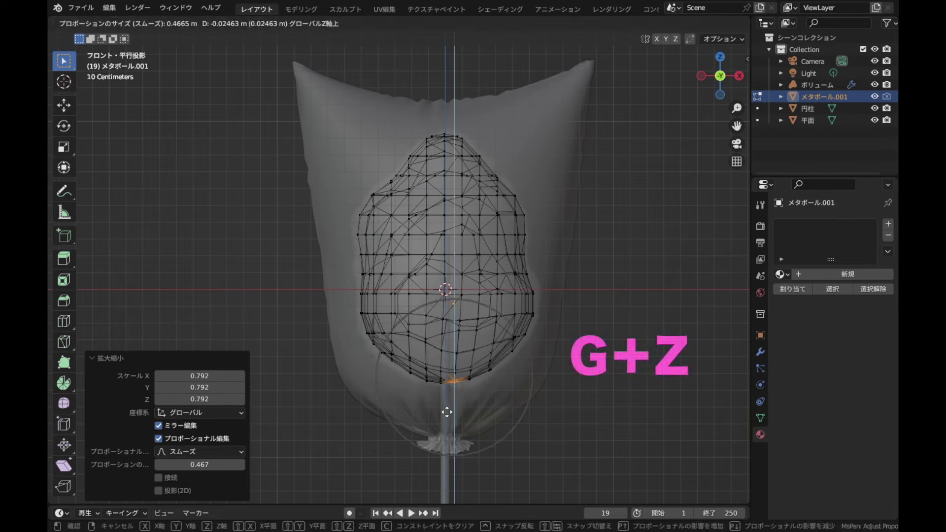
pyautogui.click(447, 410)
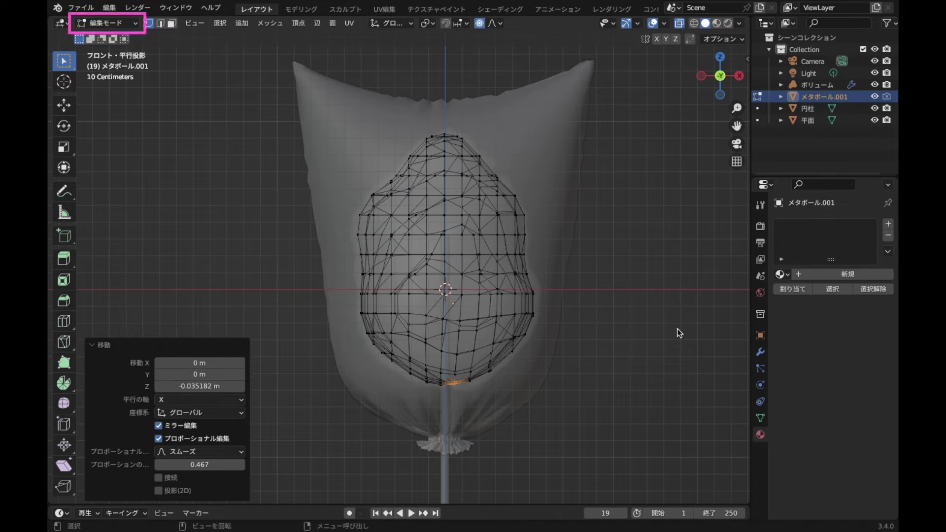
pyautogui.press('Tab')
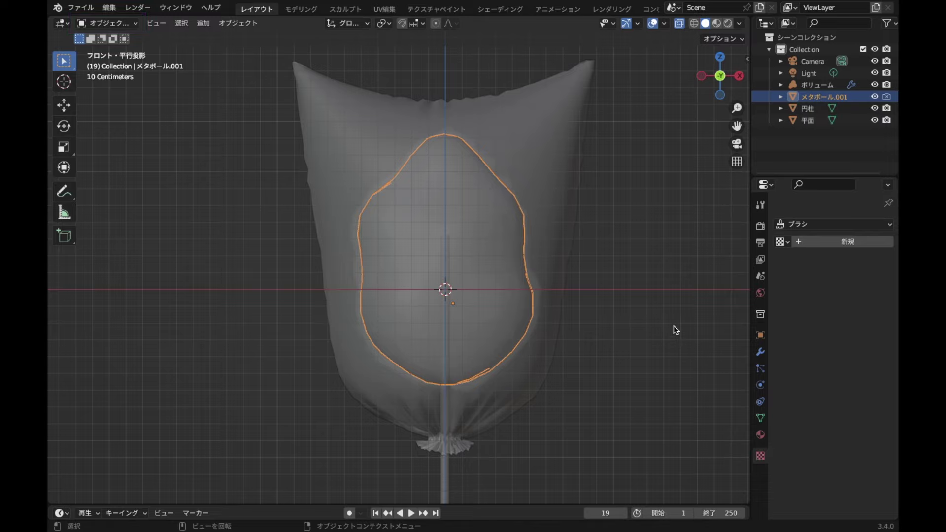
# Raise the bag mesh 0.09288 m along Z and scale it to 0.993
pyautogui.click(561, 102)
pyautogui.scroll(-1, 613, 293)
pyautogui.keyDown('shift'); pyautogui.moveTo(615, 295); pyautogui.dragTo(615, 316, button='middle'); pyautogui.keyUp('shift')
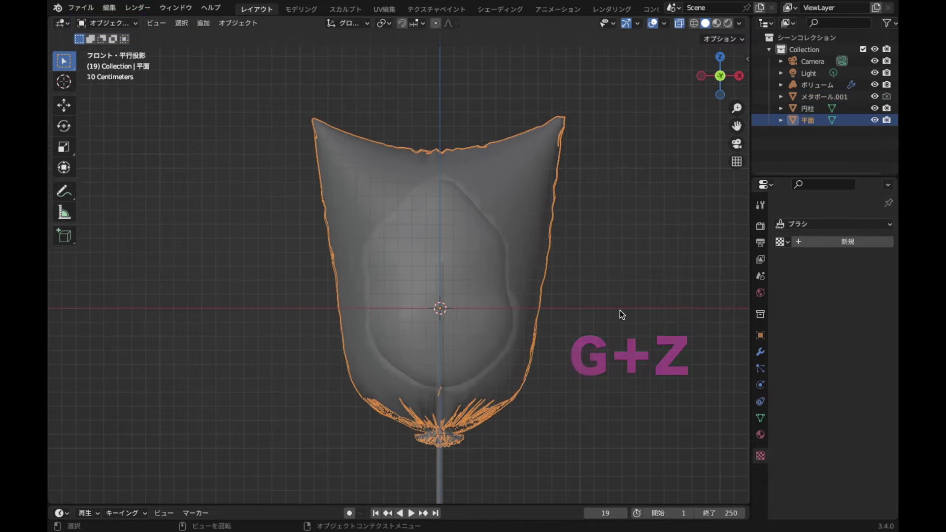
pyautogui.press('g')
pyautogui.press('z')
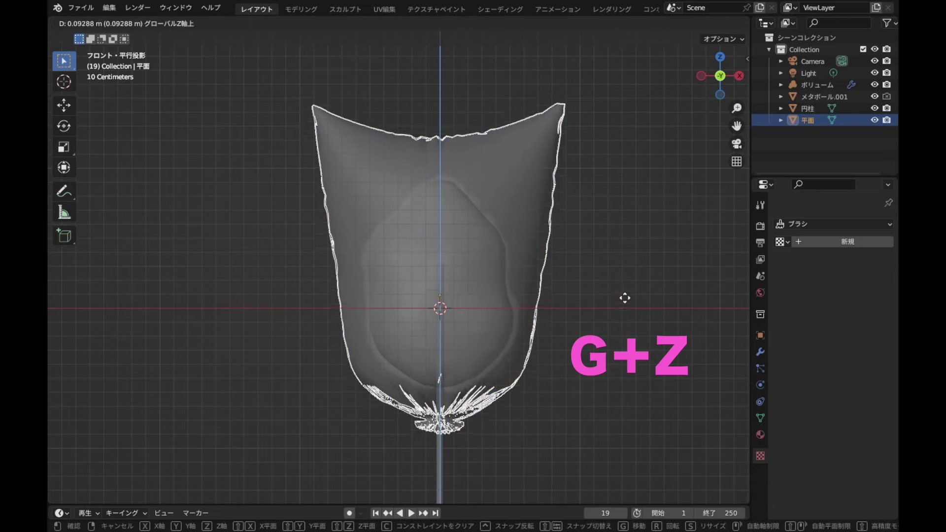
pyautogui.click(623, 299)
pyautogui.press('s')
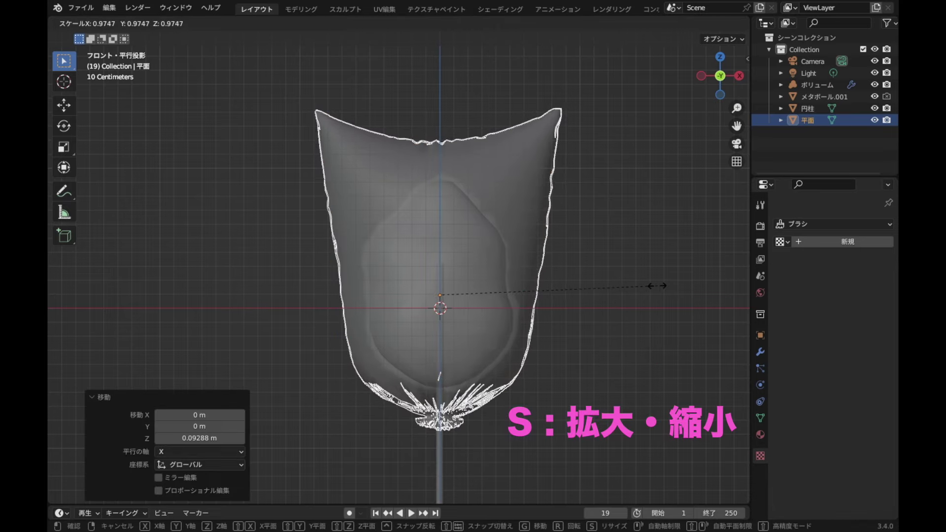
pyautogui.click(663, 289)
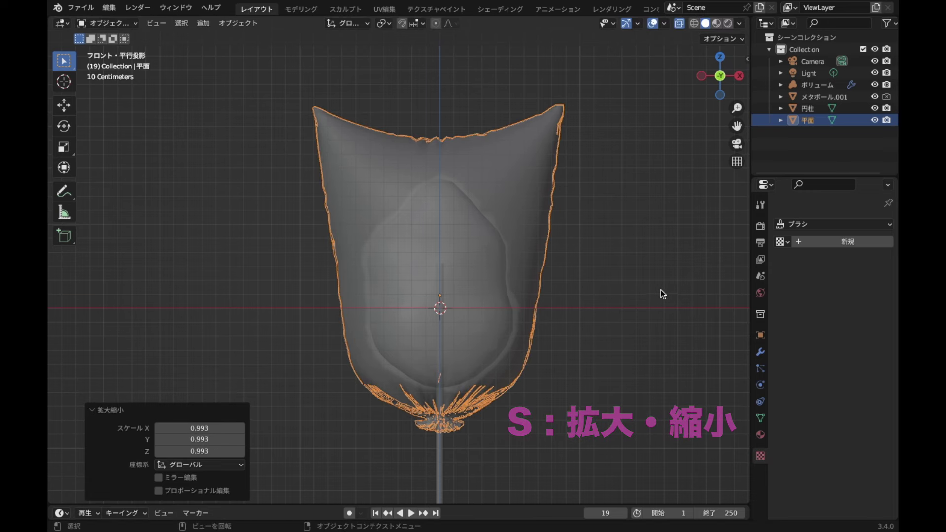
pyautogui.press('Tab')
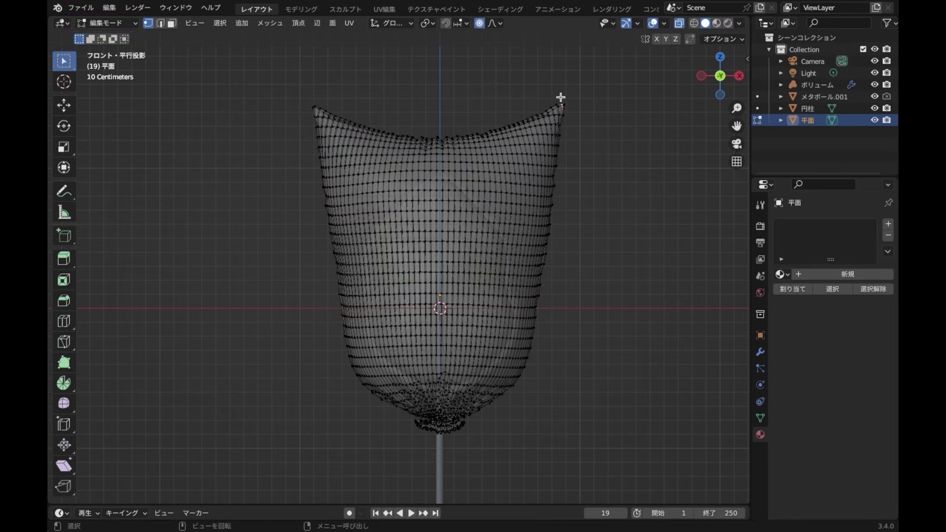
# Pull the bag's top-right and top-left corners inward with widened proportional falloff
pyautogui.press('g')
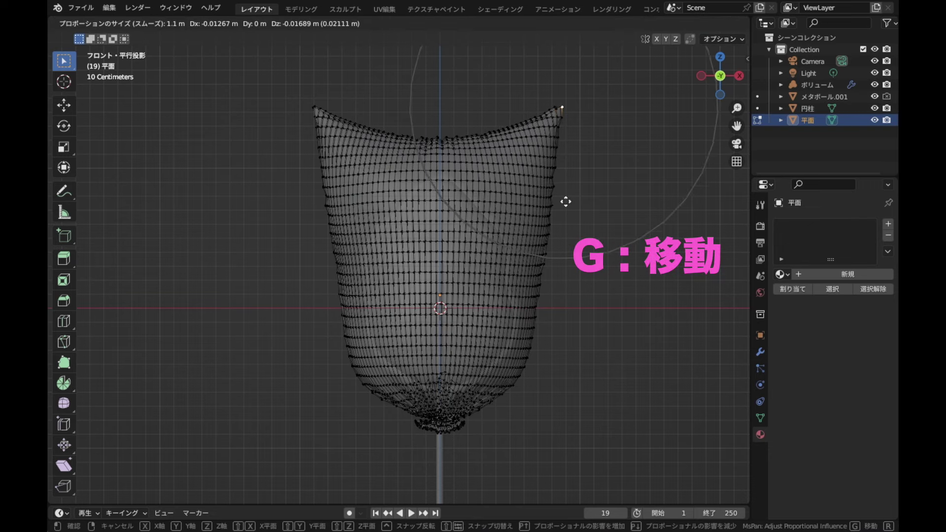
pyautogui.click(554, 213)
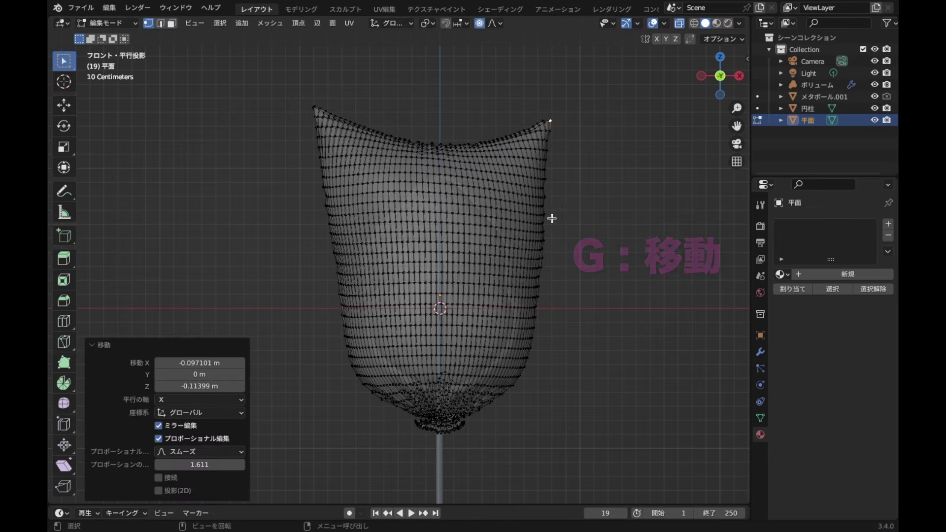
pyautogui.moveTo(305, 105); pyautogui.dragTo(314, 115)
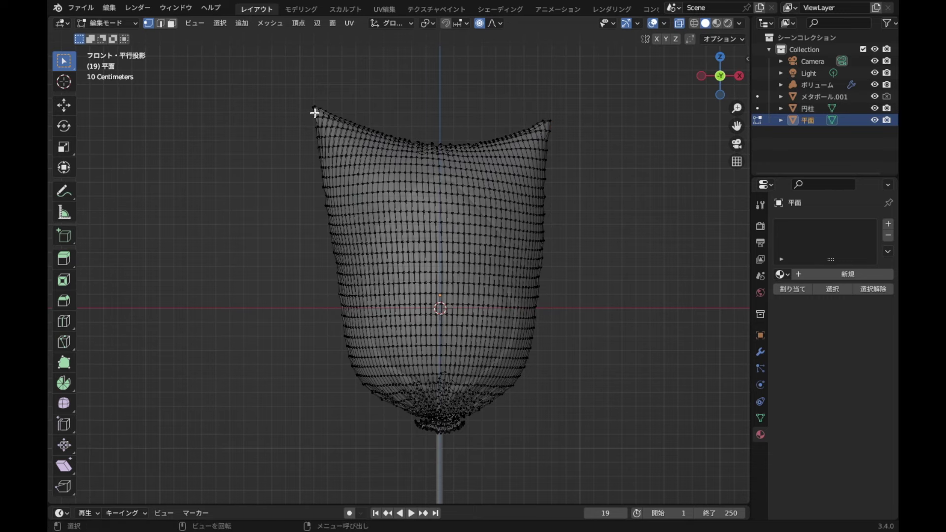
pyautogui.press('g')
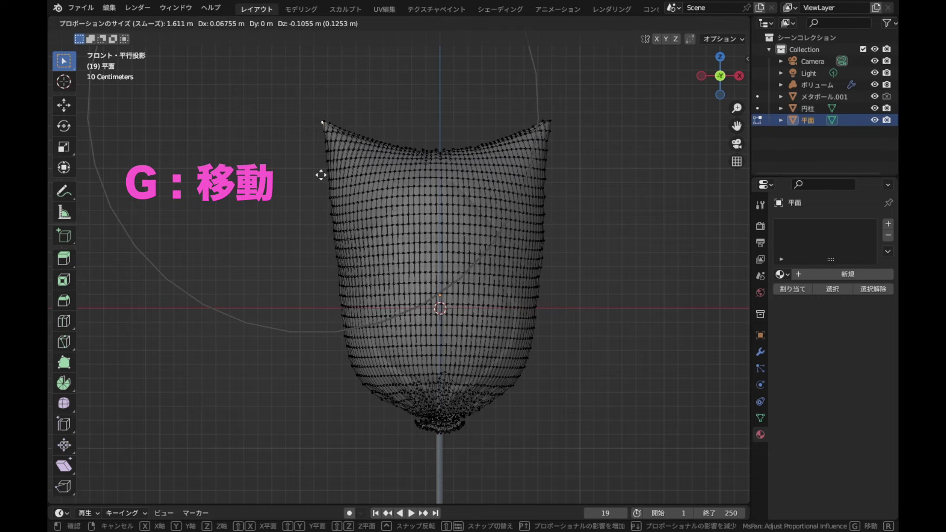
pyautogui.scroll(-4, 319, 180)
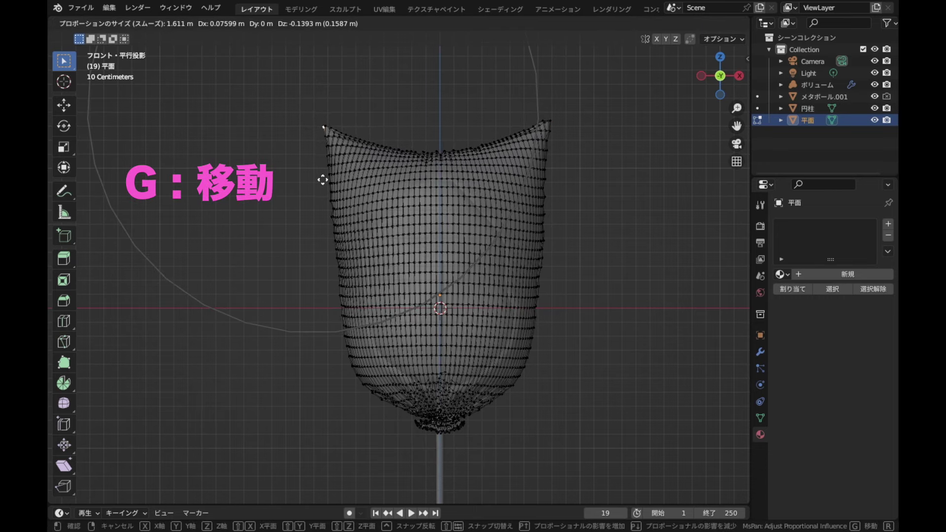
pyautogui.click(323, 179)
# Scale the bag to 1.042, raise it 0.029553 m along Z, and hide the metaball
pyautogui.press('Tab')
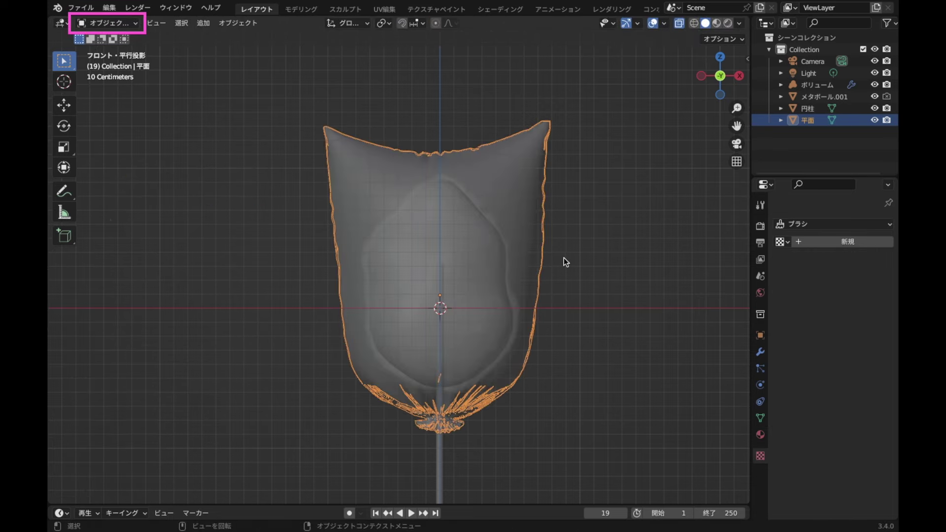
pyautogui.press('s')
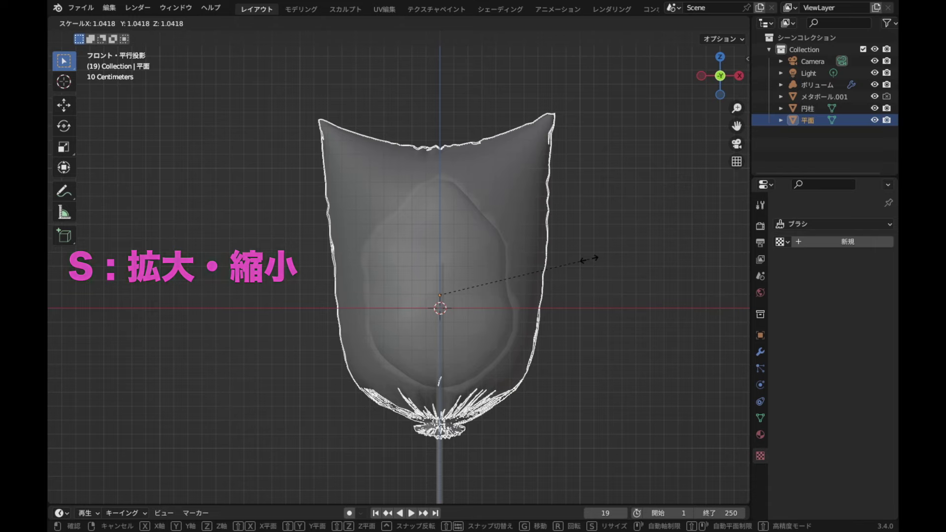
pyautogui.click(589, 260)
pyautogui.press('g')
pyautogui.press('z')
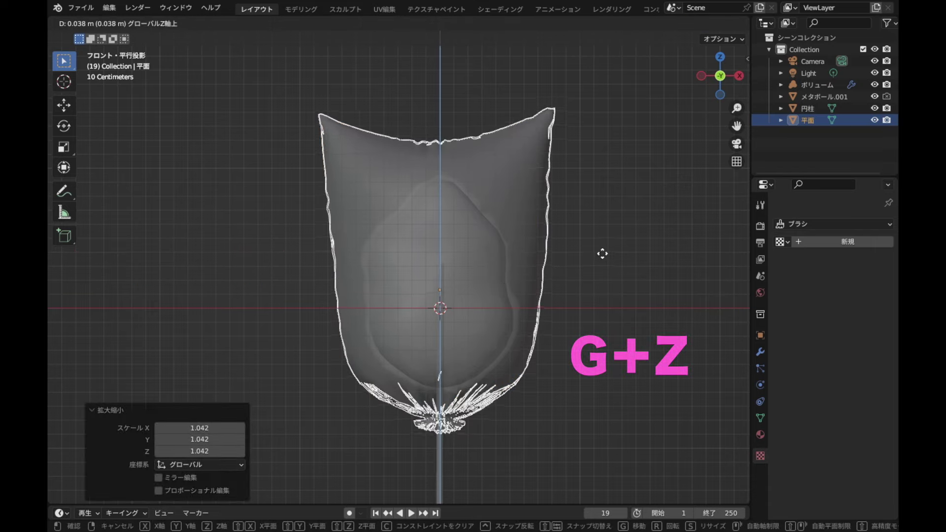
pyautogui.click(603, 254)
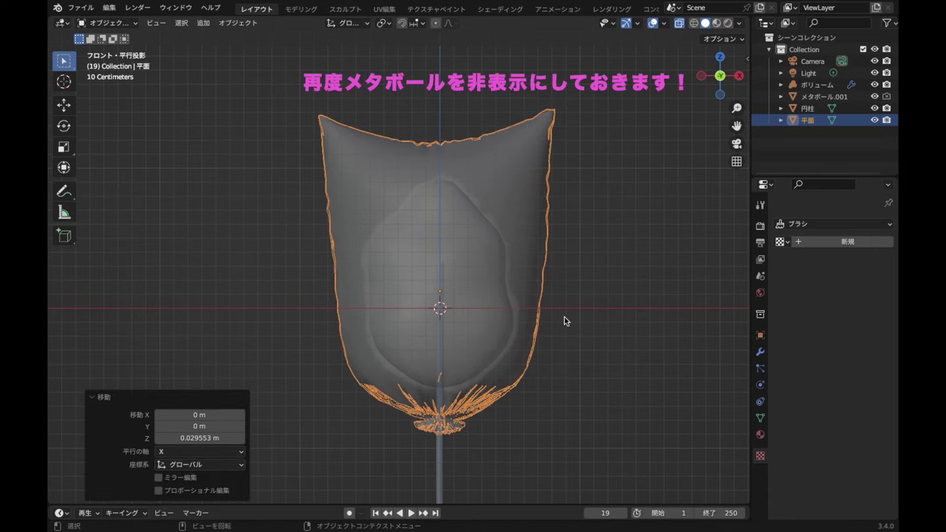
pyautogui.click(874, 96)
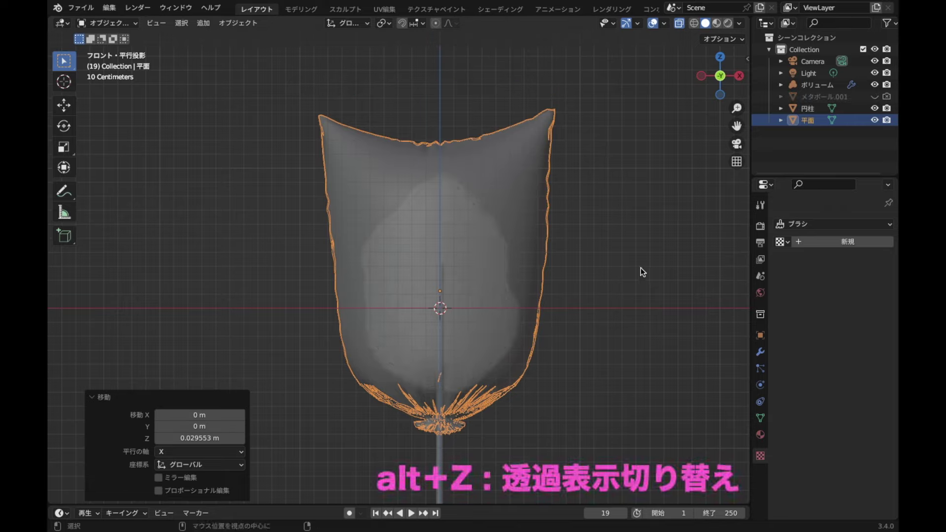
# Turn off X-ray and switch the viewport to Rendered shading
pyautogui.hotkey('alt', 'z')
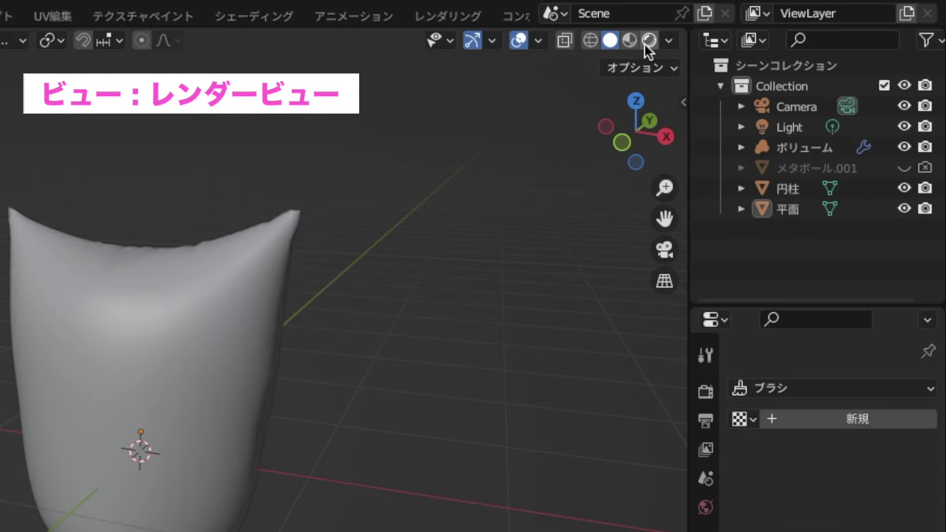
pyautogui.click(646, 43)
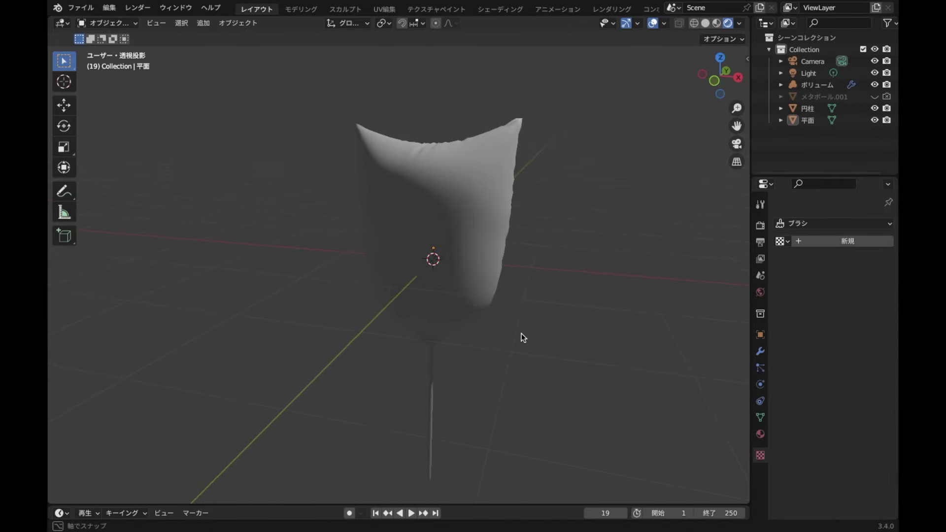
pyautogui.scroll(-1, 523, 337)
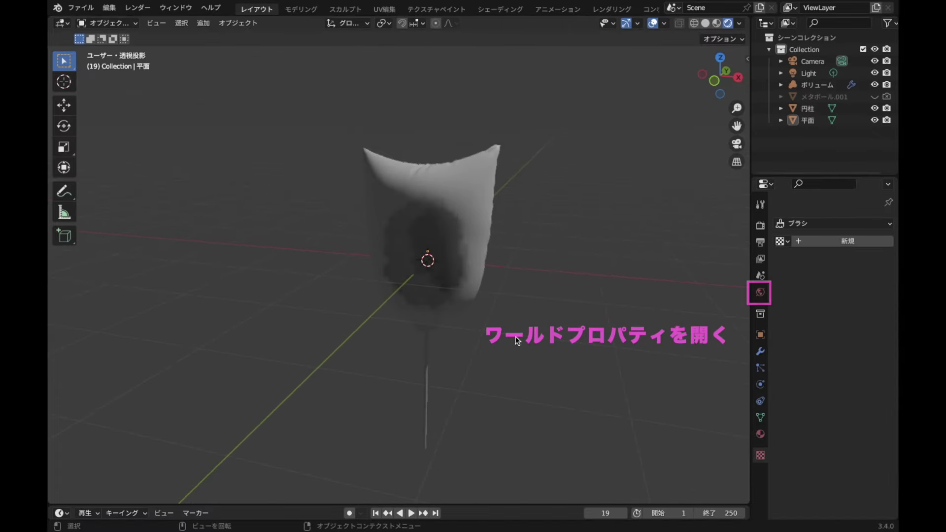
# Set the World color to an Environment Texture loaded with 空.jpg
pyautogui.click(760, 296)
pyautogui.click(826, 304)
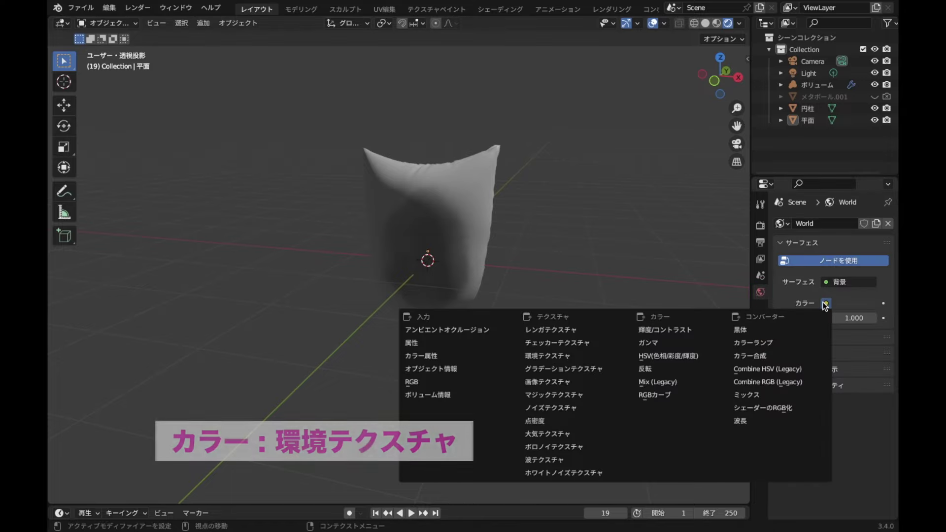
pyautogui.click(591, 363)
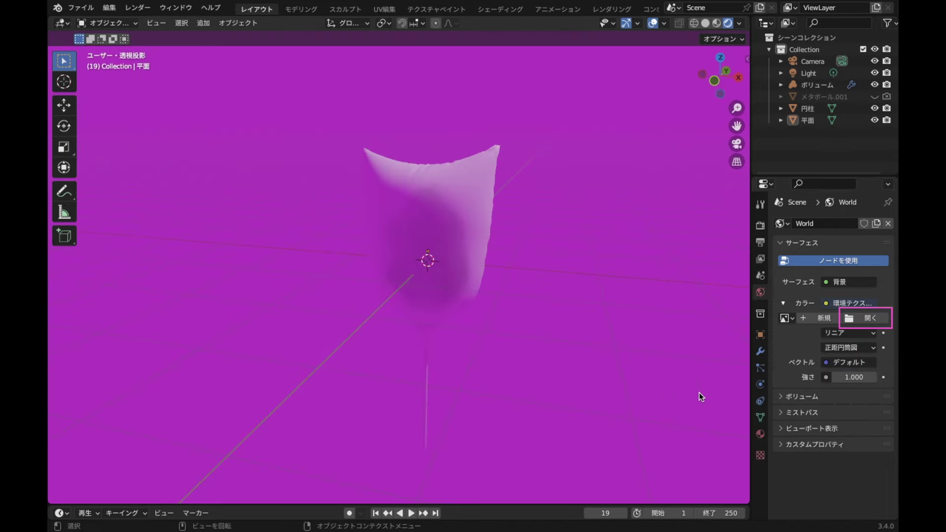
pyautogui.click(866, 321)
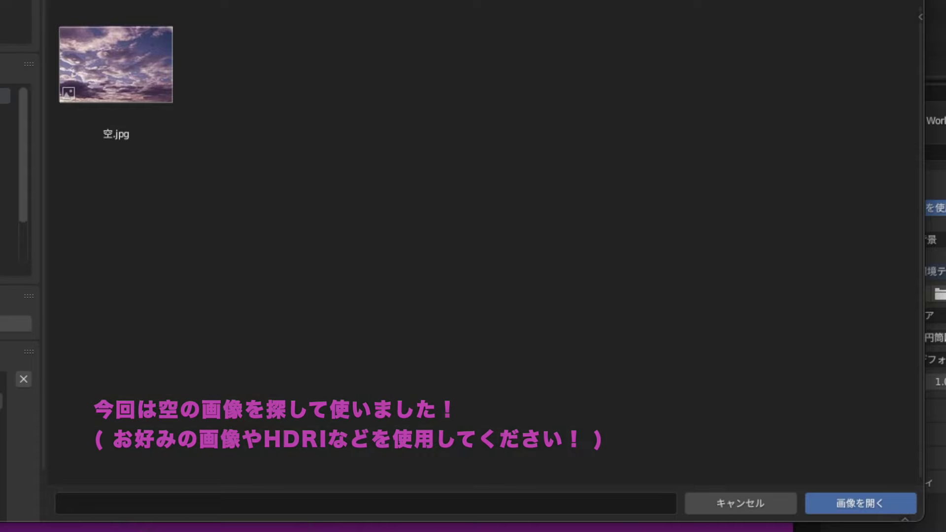
pyautogui.click(125, 108)
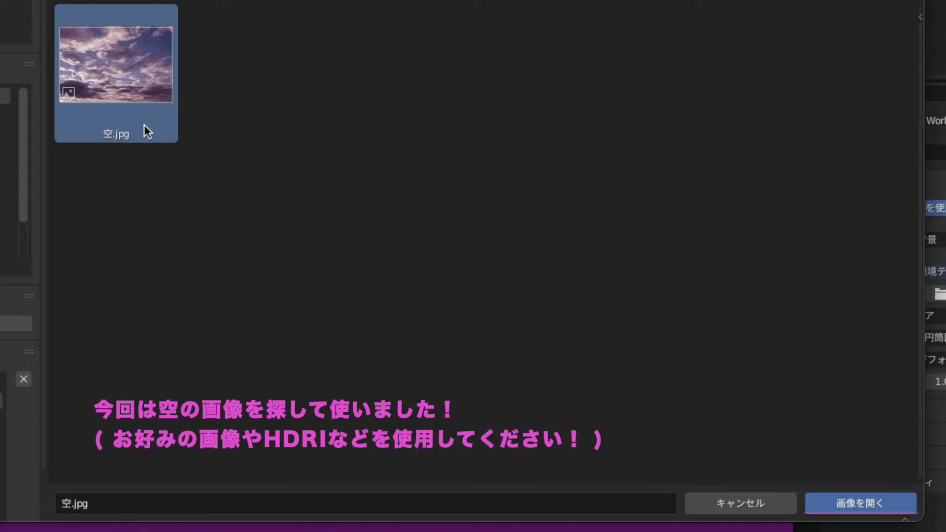
pyautogui.click(822, 498)
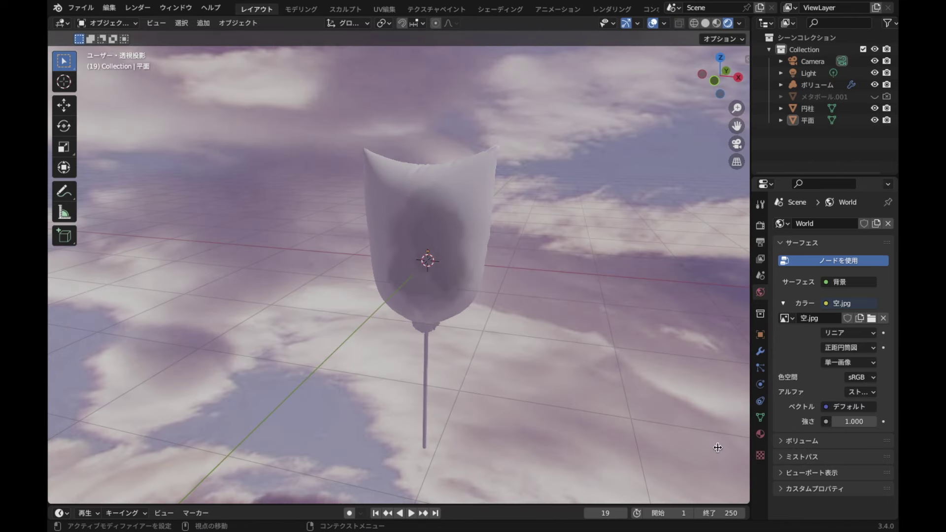
# Raise the World lighting strength to 3.0, brightening the purple sky around the bag
pyautogui.moveTo(522, 358)
pyautogui.mouseDown(button='middle')
pyautogui.moveTo(552, 315)
pyautogui.moveTo(523, 336)
pyautogui.moveTo(551, 346)
pyautogui.moveTo(545, 339)
pyautogui.mouseUp(button='middle')
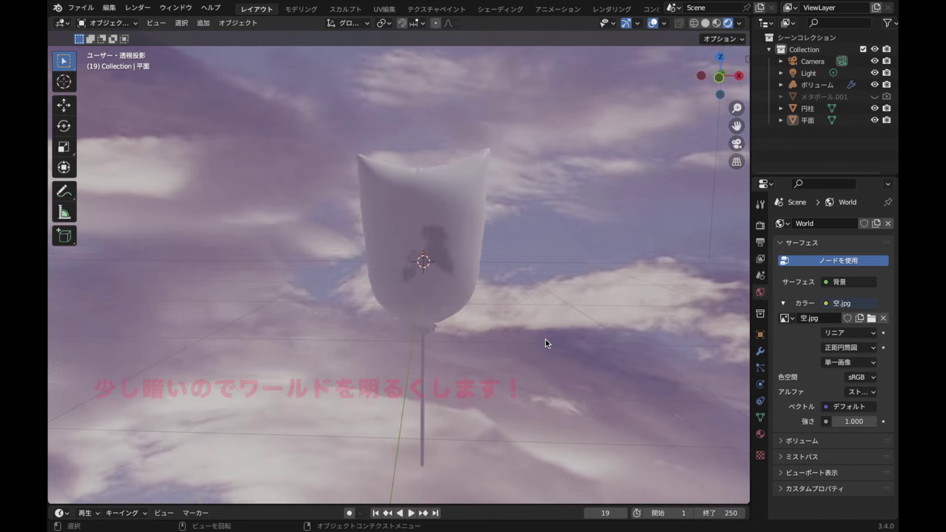
pyautogui.click(852, 421)
pyautogui.write('3')
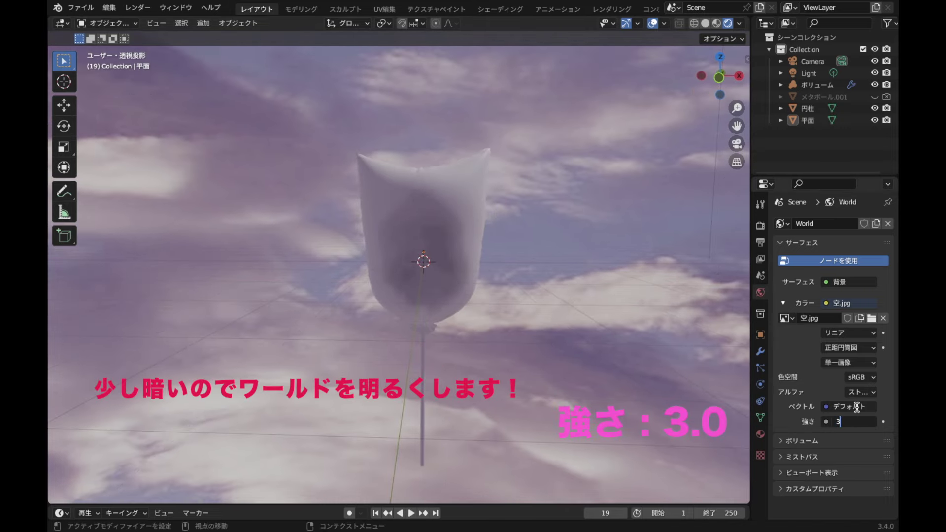
pyautogui.press('Return')
pyautogui.scroll(1, 580, 382)
pyautogui.scroll(2, 581, 384)
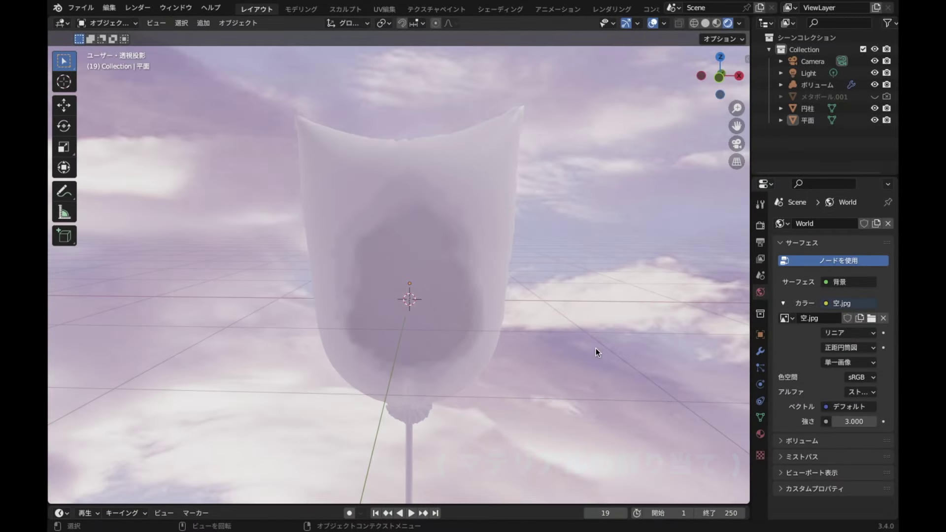
# Select the bag object and give it a new material
pyautogui.click(484, 193)
pyautogui.click(517, 149)
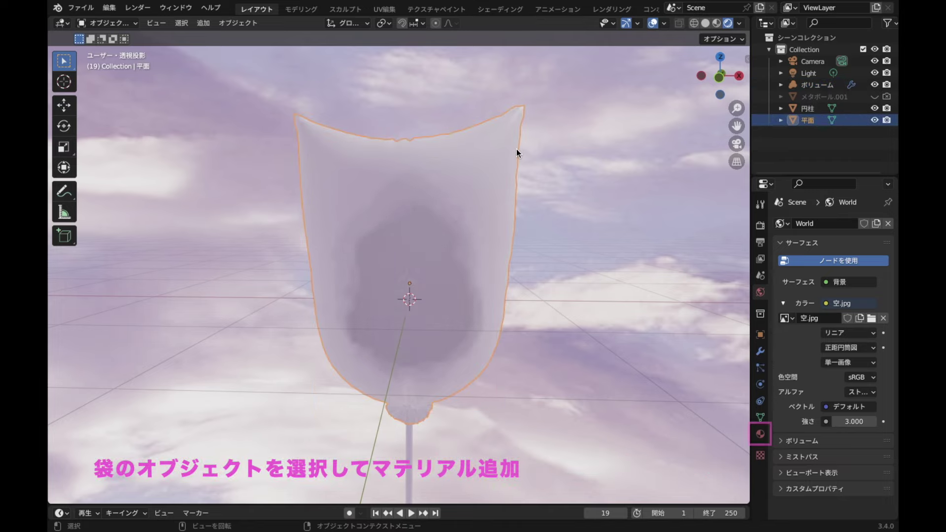
pyautogui.click(755, 440)
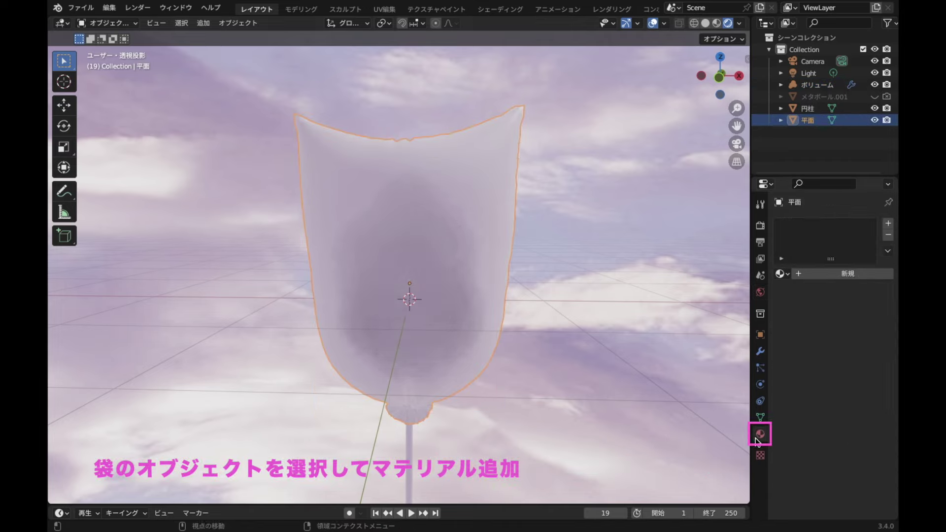
pyautogui.click(867, 274)
# Set the bag material's base colour to pure white
pyautogui.scroll(-3, 822, 403)
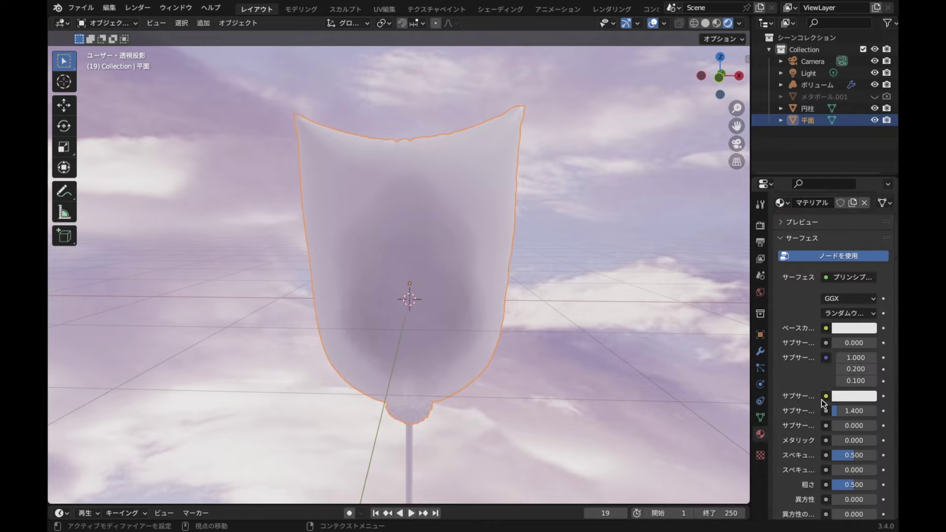
pyautogui.scroll(-2, 822, 404)
pyautogui.click(864, 304)
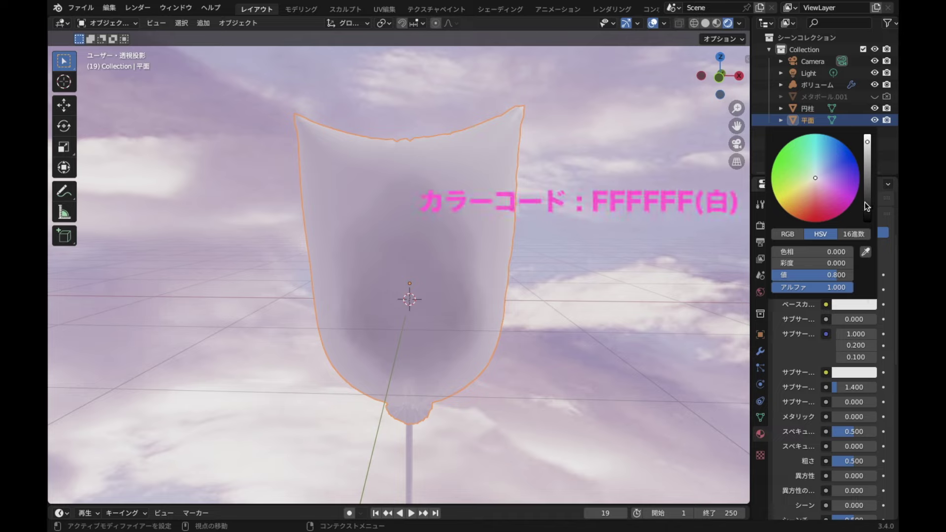
pyautogui.moveTo(870, 150); pyautogui.dragTo(868, 136)
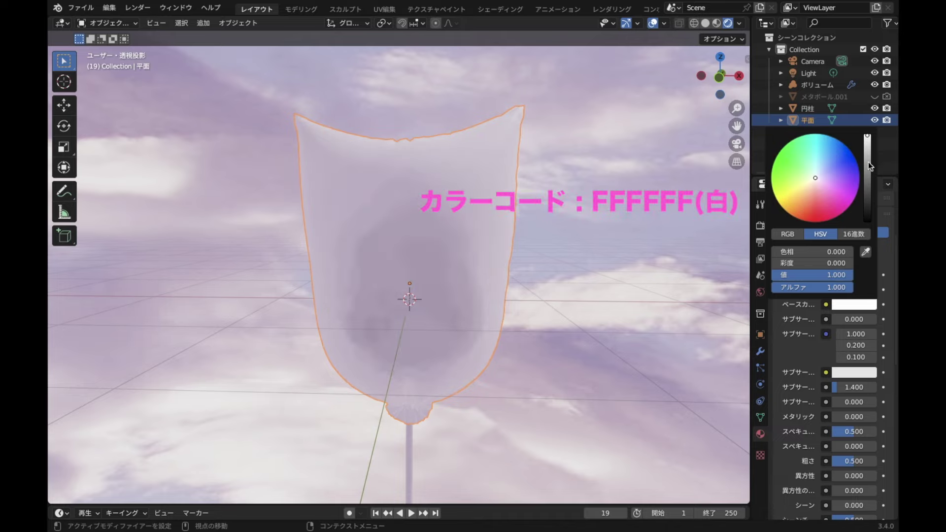
# Set the bag material's metallic to 0.6 and roughness to 0
pyautogui.scroll(-3, 795, 386)
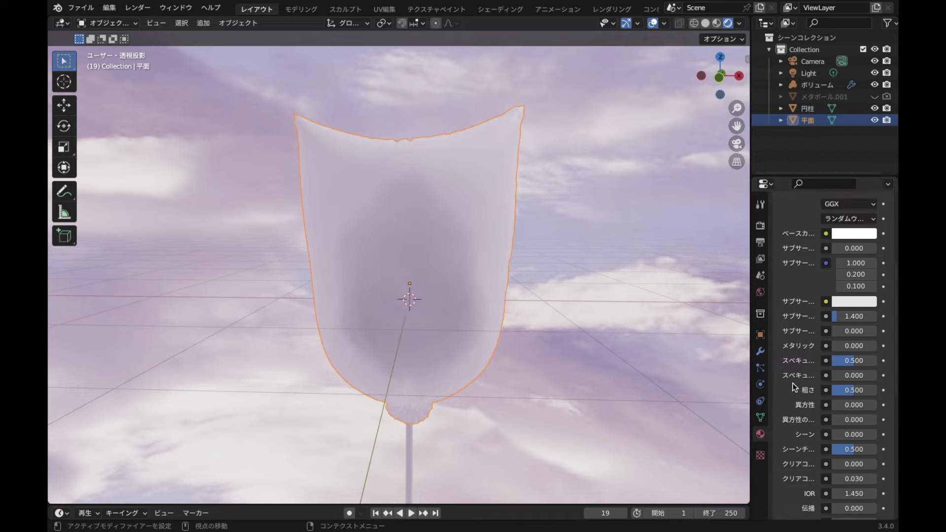
pyautogui.doubleClick(854, 346)
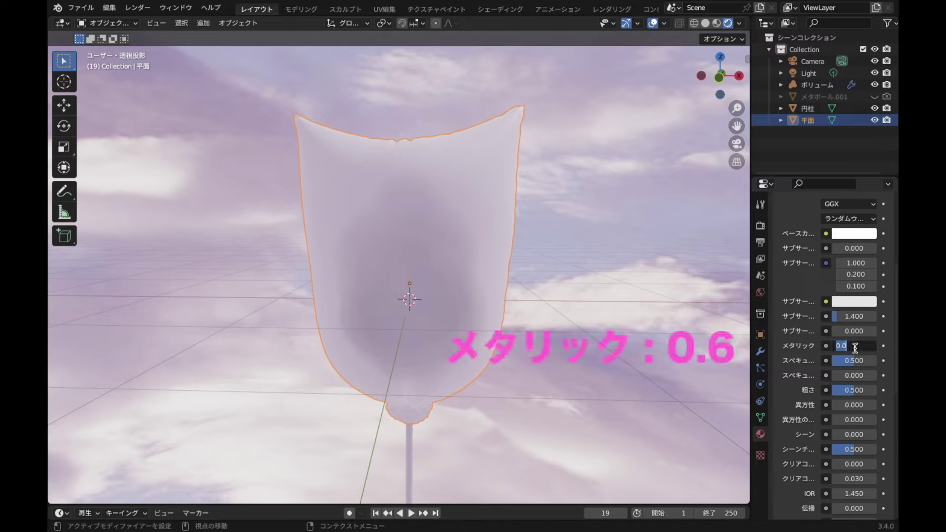
pyautogui.write('0.6')
pyautogui.press('Return')
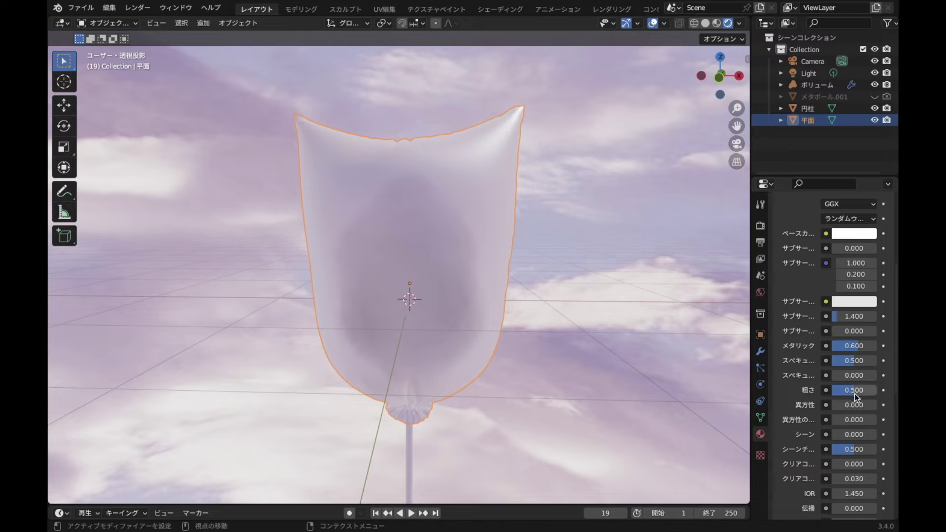
pyautogui.scroll(-3, 855, 395)
pyautogui.doubleClick(865, 319)
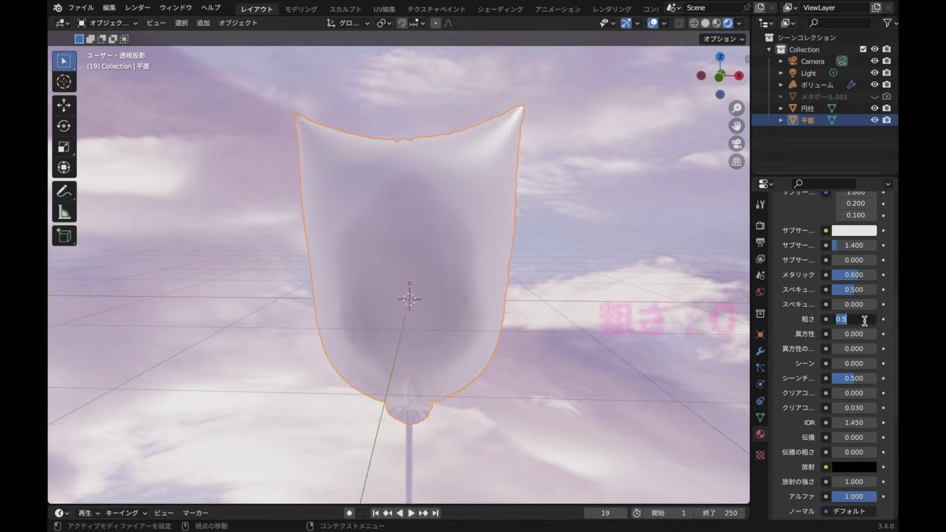
pyautogui.write('0')
pyautogui.press('Return')
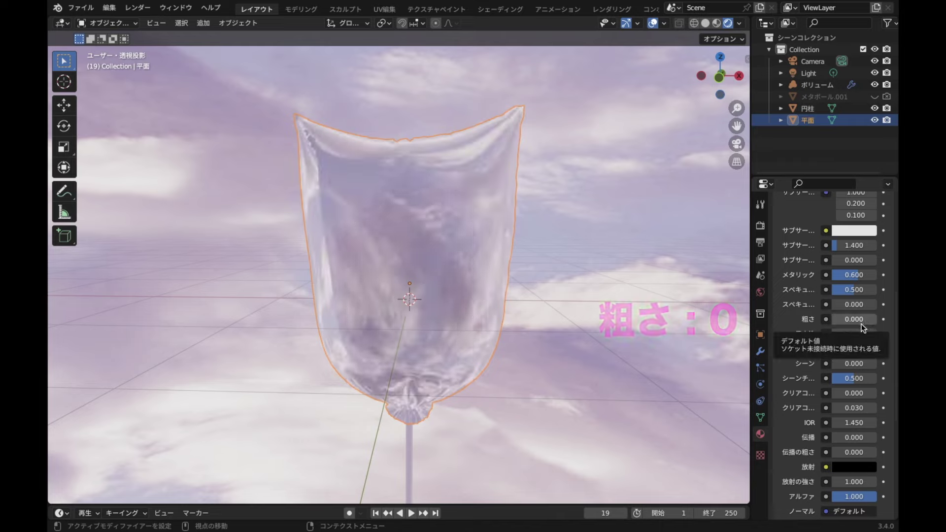
# Set the bag material's transmission to 1.0 for a glass-like look
pyautogui.scroll(-2, 847, 364)
pyautogui.scroll(-1, 848, 364)
pyautogui.scroll(-2, 847, 371)
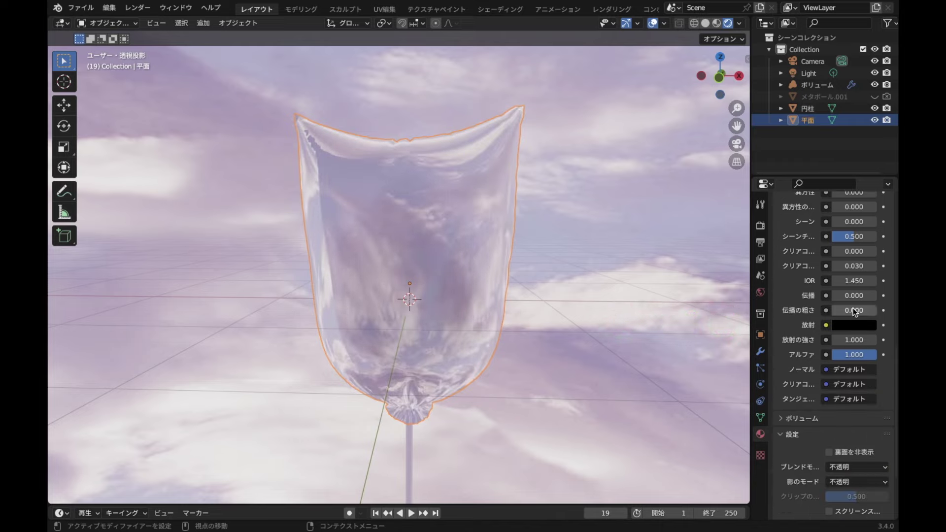
pyautogui.doubleClick(856, 296)
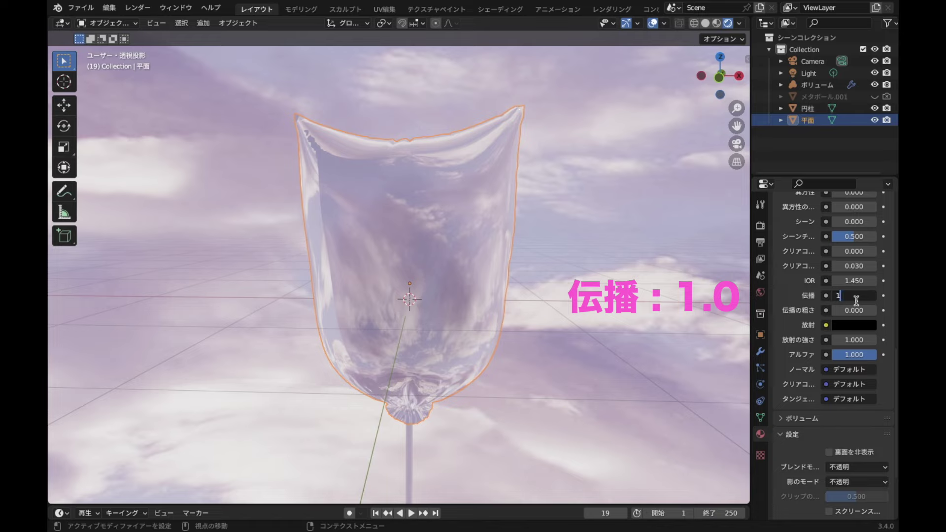
pyautogui.press('Return')
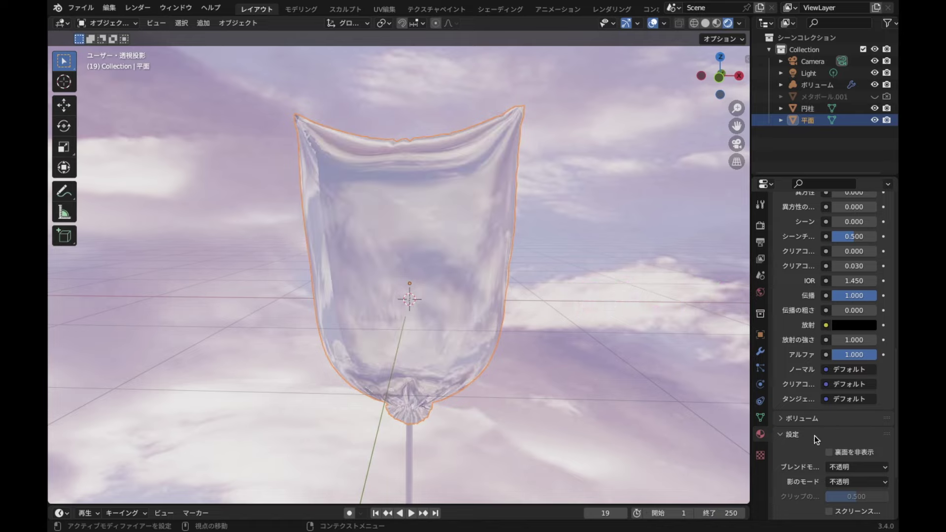
pyautogui.scroll(-2, 814, 436)
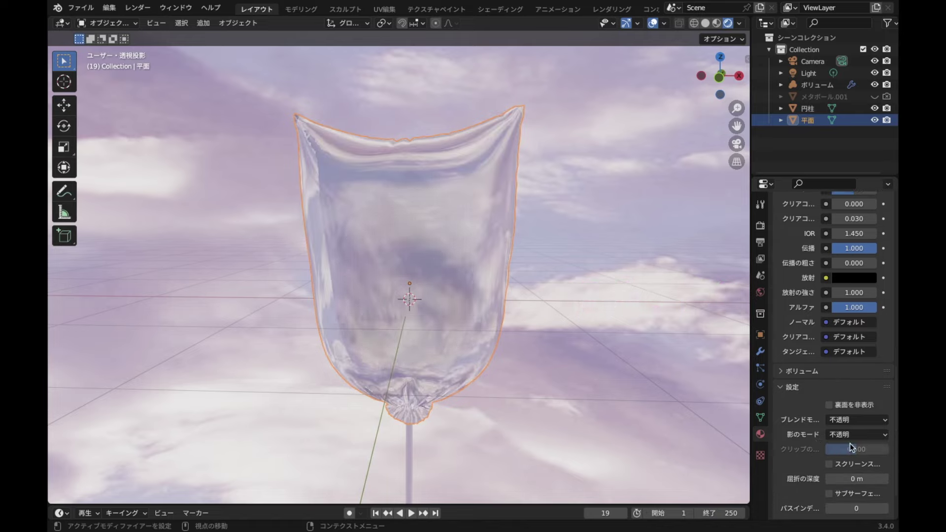
pyautogui.click(864, 421)
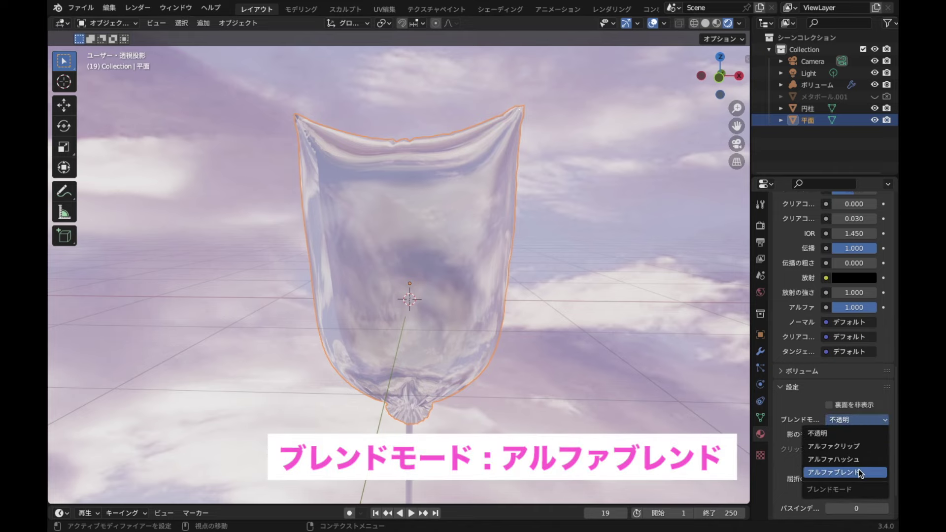
# Switch the bag material's blend mode to Alpha Blend with alpha 0.3
pyautogui.click(859, 471)
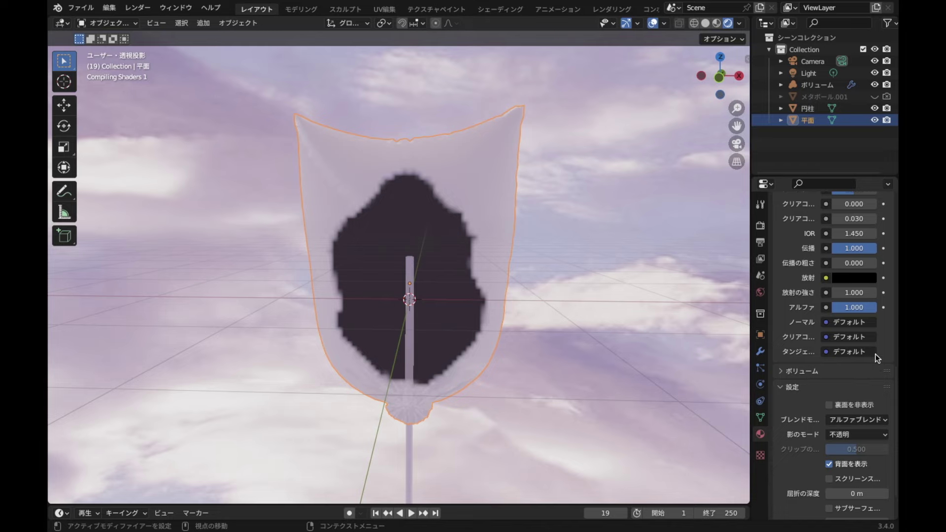
pyautogui.click(864, 309)
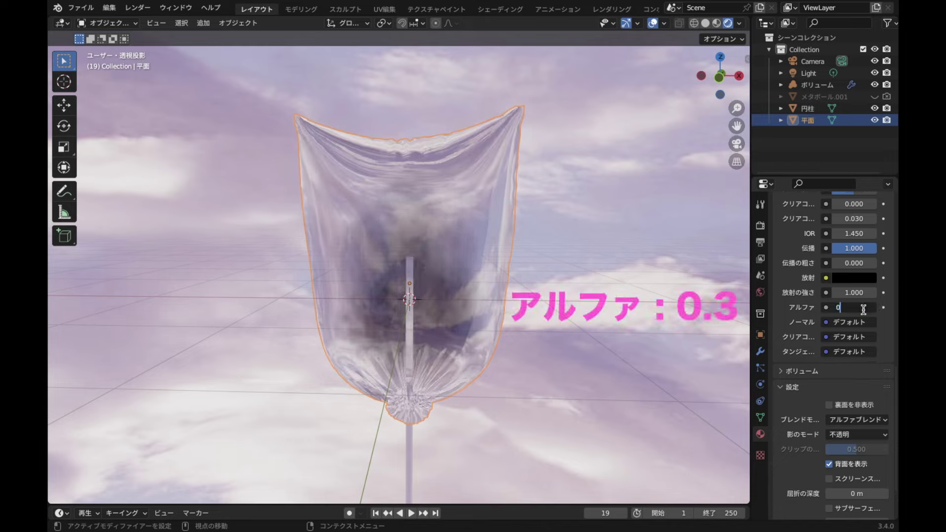
pyautogui.write('.3')
pyautogui.press('Return')
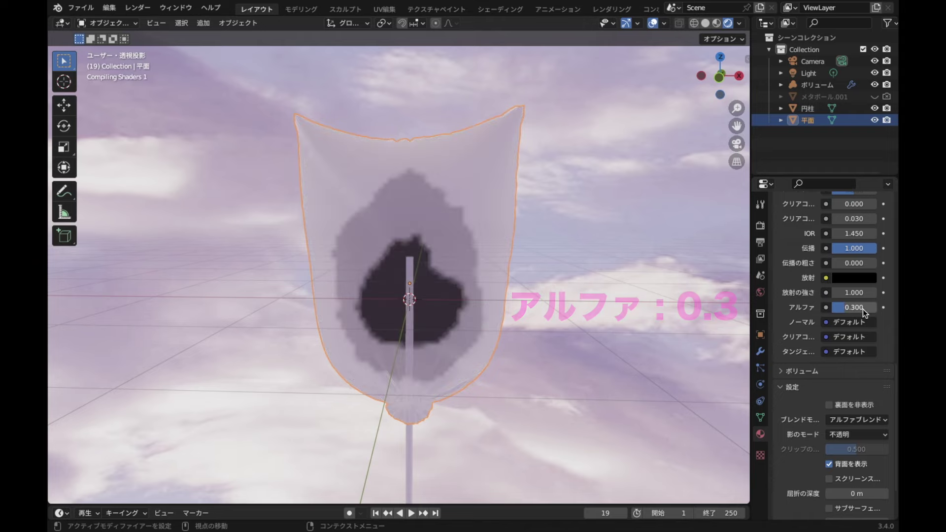
# Zoom and orbit to inspect the see-through bag, then select the stick 円柱
pyautogui.scroll(3, 608, 201)
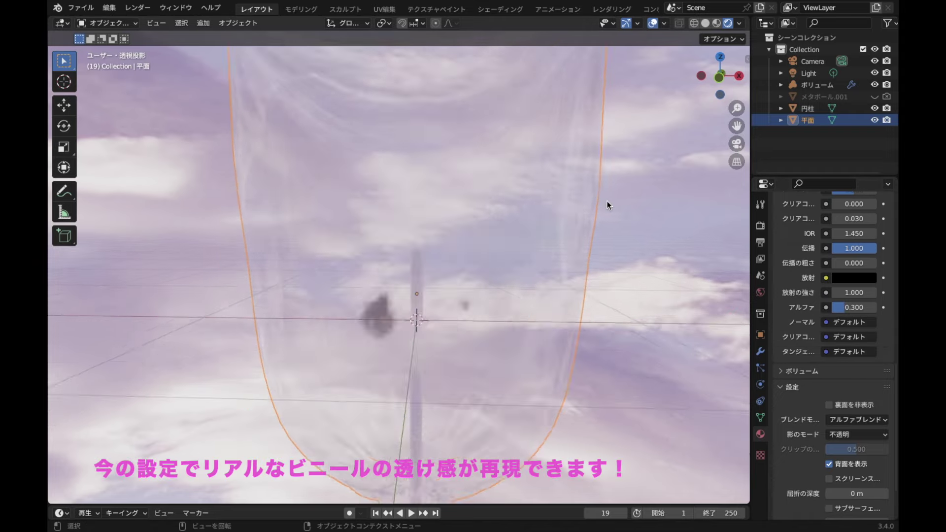
pyautogui.scroll(2, 661, 209)
pyautogui.scroll(2, 664, 211)
pyautogui.scroll(-2, 649, 308)
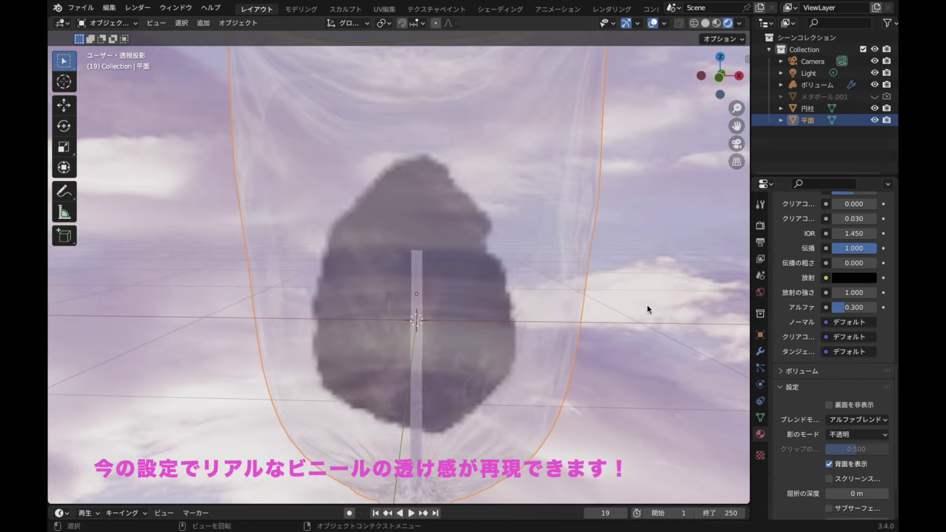
pyautogui.scroll(-2, 655, 340)
pyautogui.scroll(-2, 657, 357)
pyautogui.moveTo(658, 358)
pyautogui.mouseDown(button='middle')
pyautogui.moveTo(609, 341)
pyautogui.moveTo(604, 274)
pyautogui.moveTo(475, 380)
pyautogui.moveTo(445, 388)
pyautogui.mouseUp(button='middle')
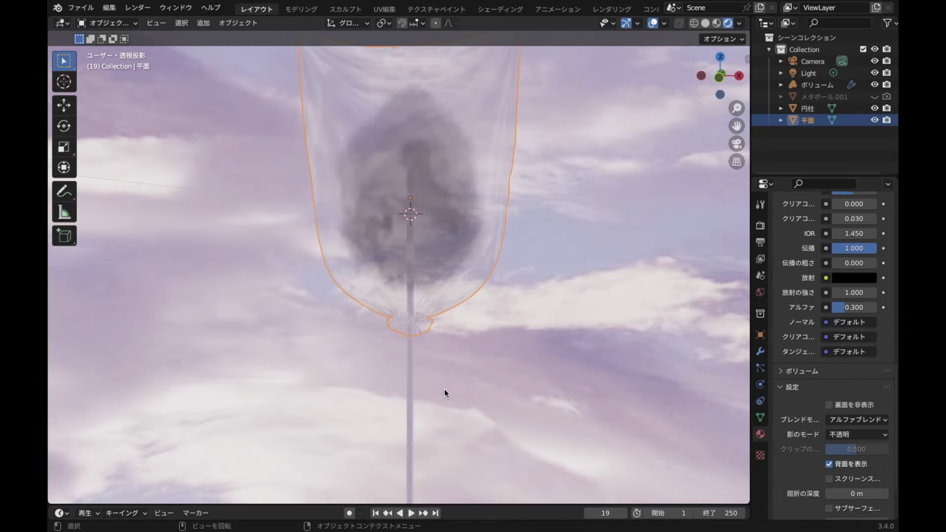
pyautogui.click(407, 393)
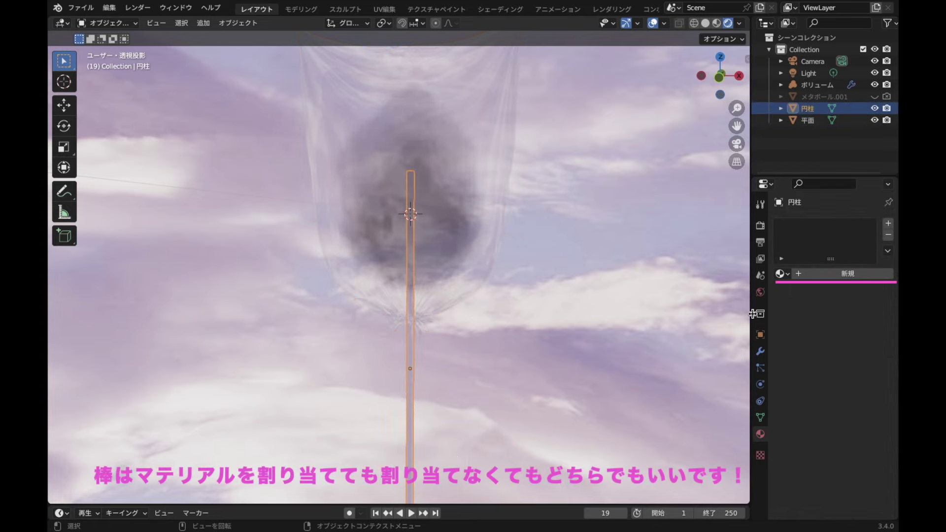
# Give the stick a new material マテリアル.001 with white base colour, and enlarge the timeline area
pyautogui.click(825, 274)
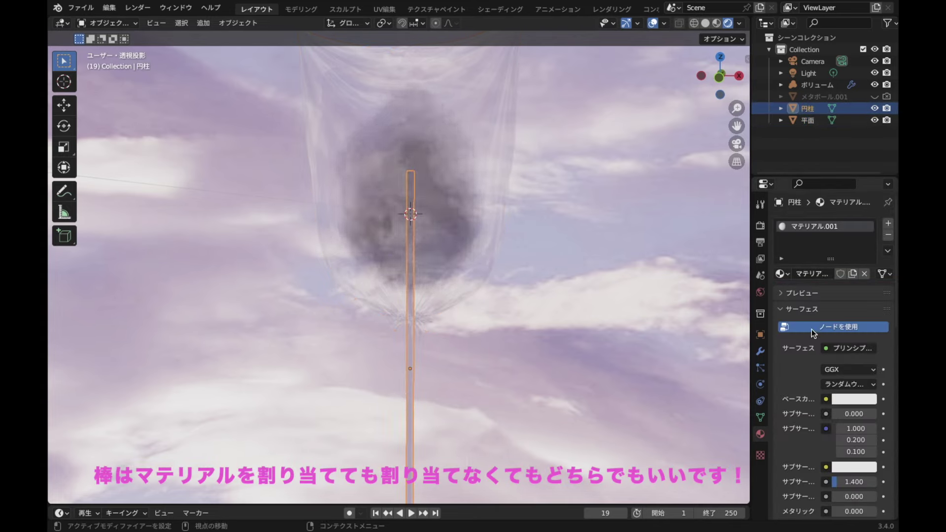
pyautogui.click(848, 398)
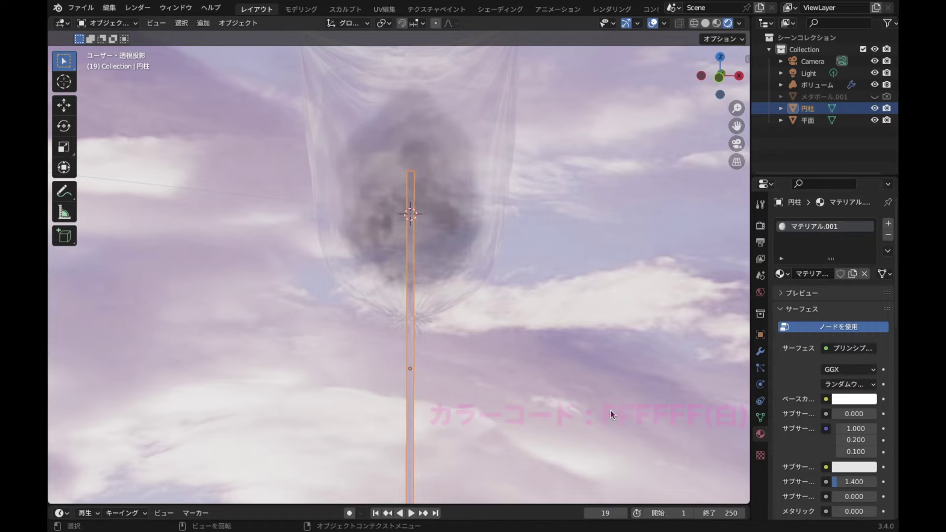
pyautogui.moveTo(611, 404)
pyautogui.mouseDown(button='middle')
pyautogui.moveTo(577, 303)
pyautogui.moveTo(597, 353)
pyautogui.mouseUp(button='middle')
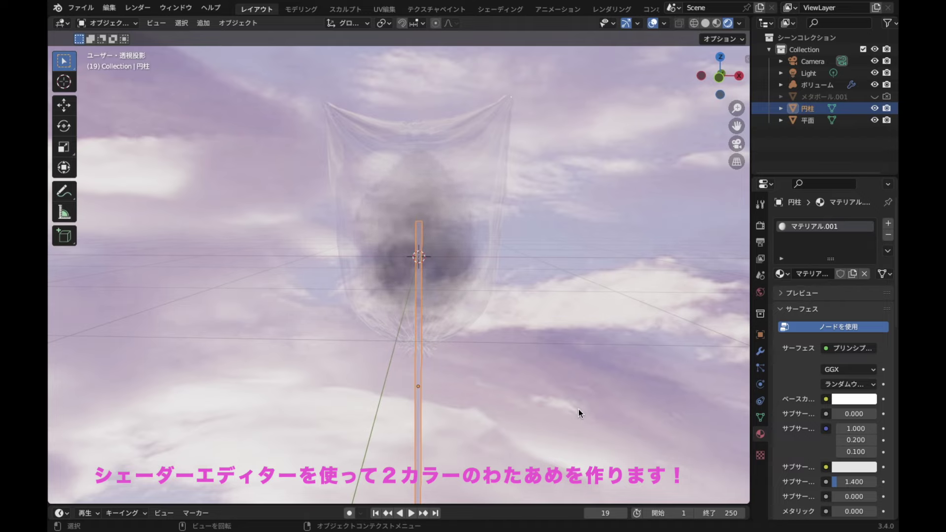
pyautogui.moveTo(636, 506)
pyautogui.mouseDown()
pyautogui.moveTo(636, 281)
pyautogui.moveTo(655, 235)
pyautogui.mouseUp()
pyautogui.keyDown('shift'); pyautogui.moveTo(638, 201); pyautogui.dragTo(615, 187, button='middle'); pyautogui.keyUp('shift')
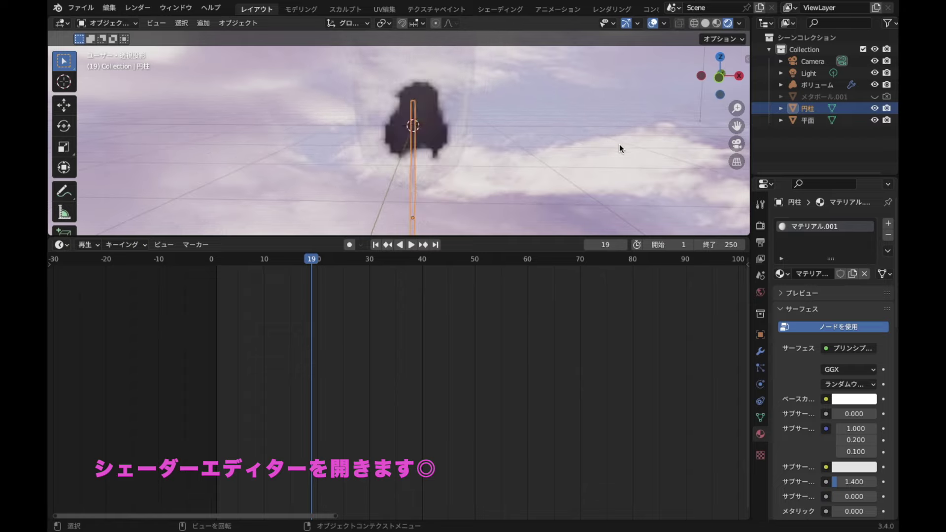
# Turn the lower area into a Shader Editor without sidebar and select the volume ボリューム
pyautogui.keyDown('shift'); pyautogui.moveTo(608, 185); pyautogui.dragTo(604, 171, button='middle'); pyautogui.keyUp('shift')
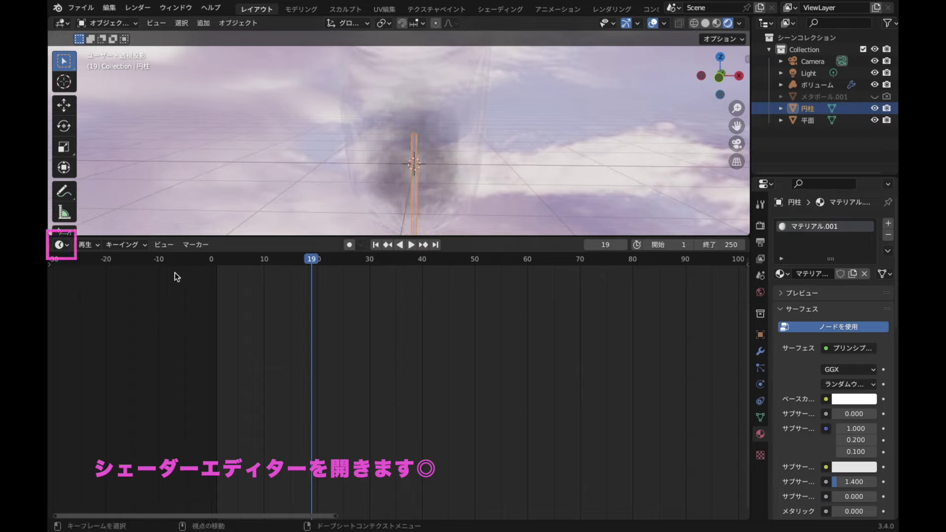
pyautogui.click(61, 245)
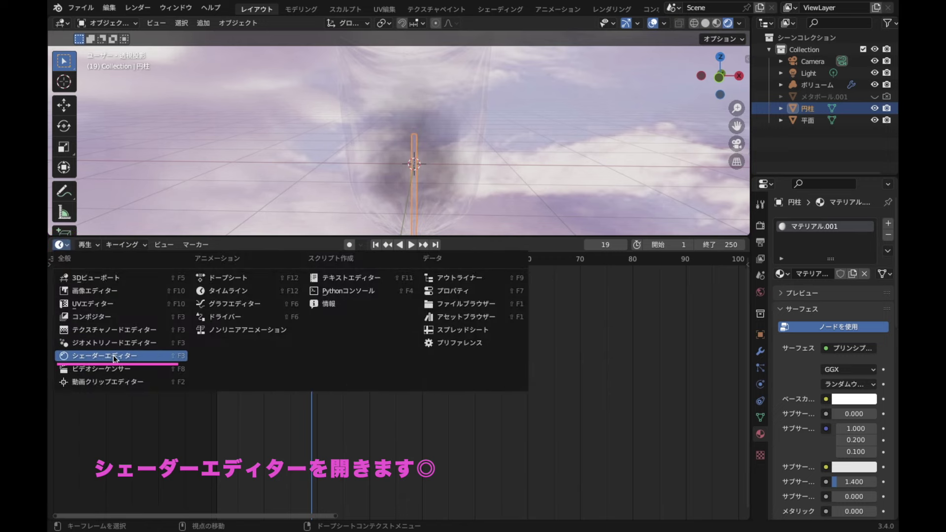
pyautogui.click(146, 356)
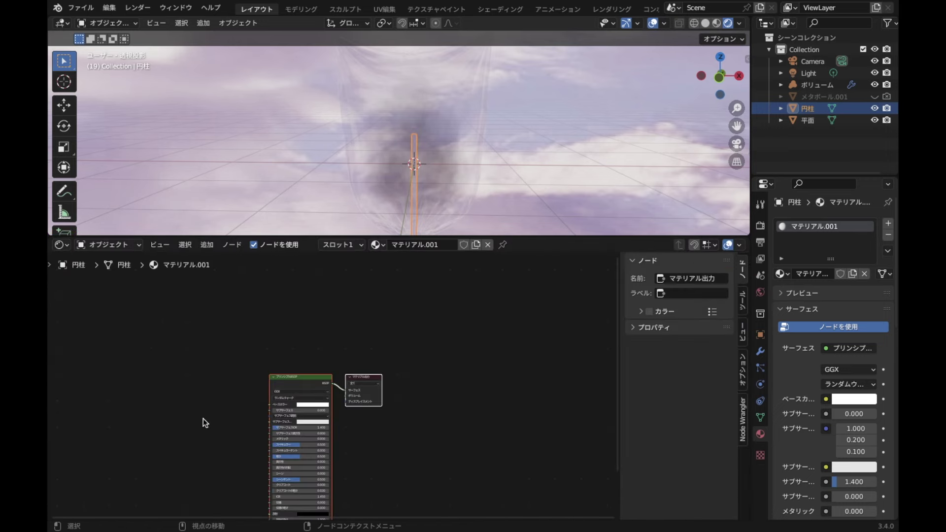
pyautogui.press('n')
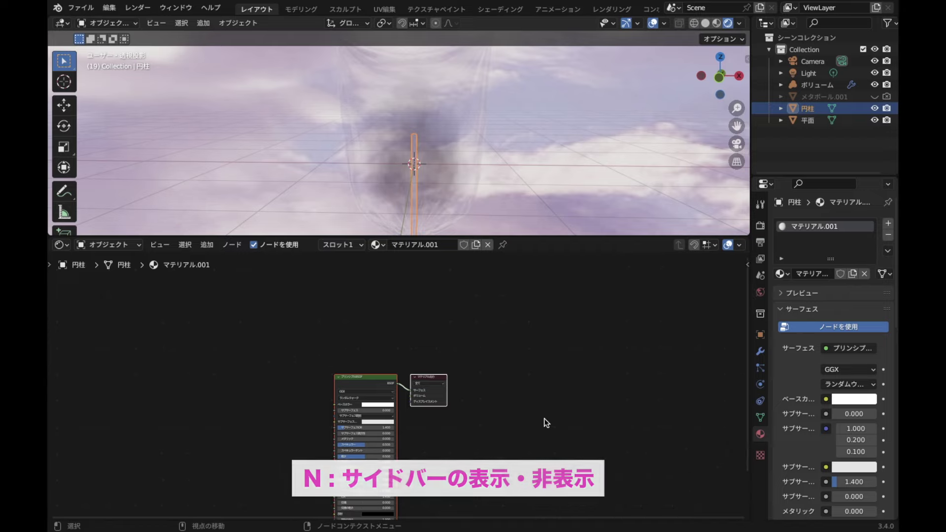
pyautogui.moveTo(389, 489)
pyautogui.mouseDown(button='middle')
pyautogui.moveTo(443, 424)
pyautogui.moveTo(549, 367)
pyautogui.mouseUp(button='middle')
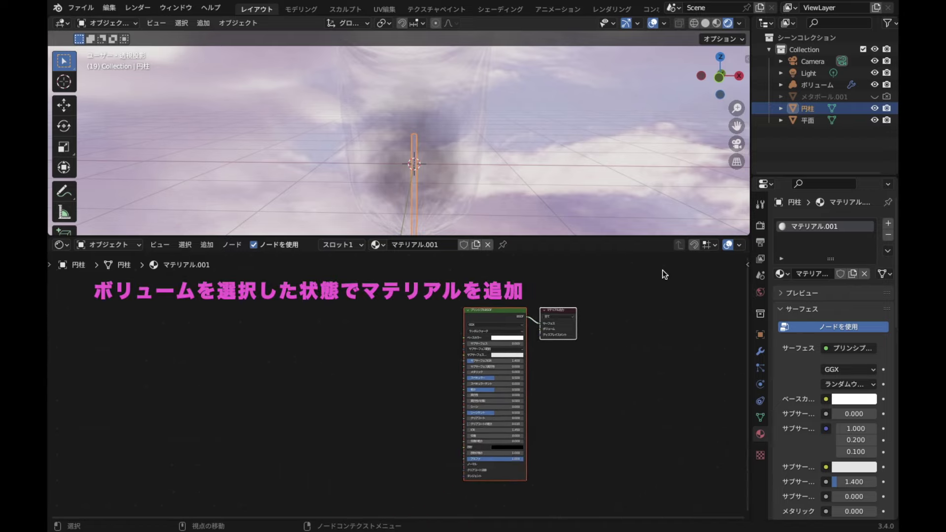
pyautogui.click(436, 133)
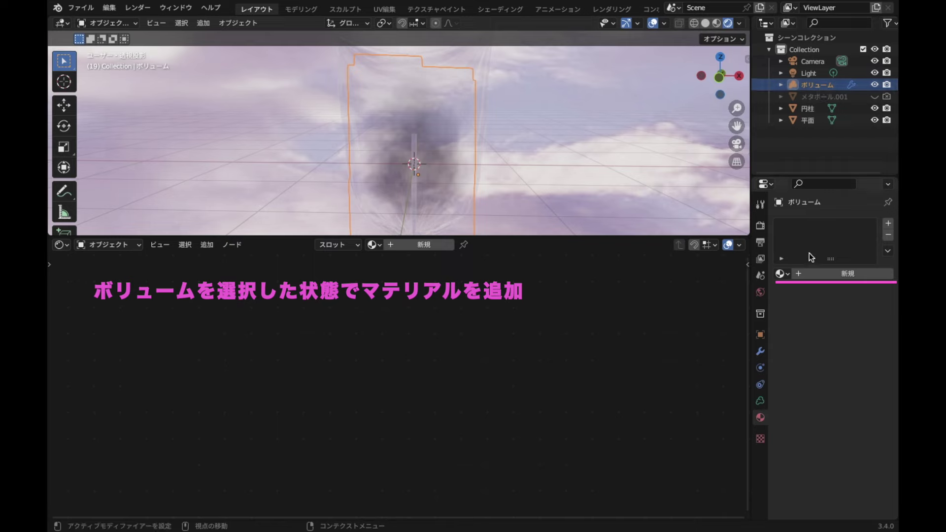
# Give the volume a new material マテリアル.002 and set the render engine to Cycles
pyautogui.click(822, 274)
pyautogui.scroll(3, 543, 350)
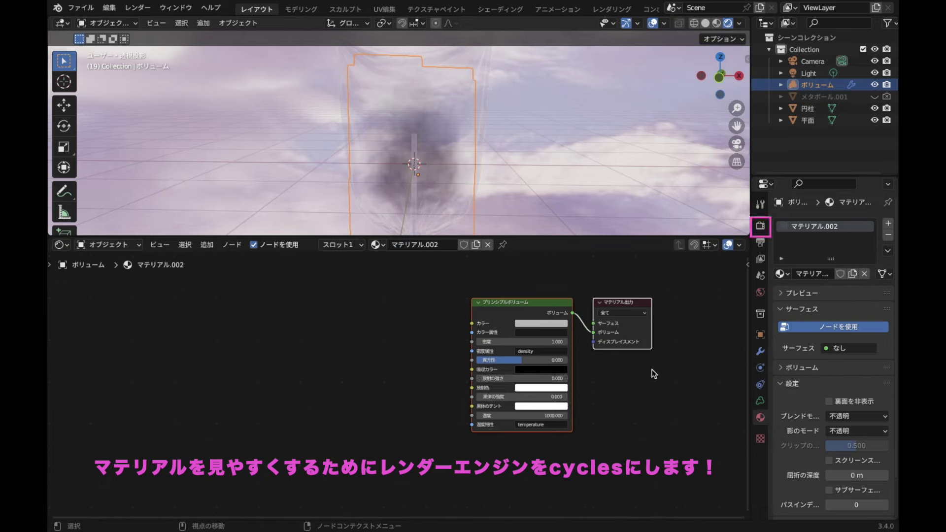
pyautogui.click(761, 226)
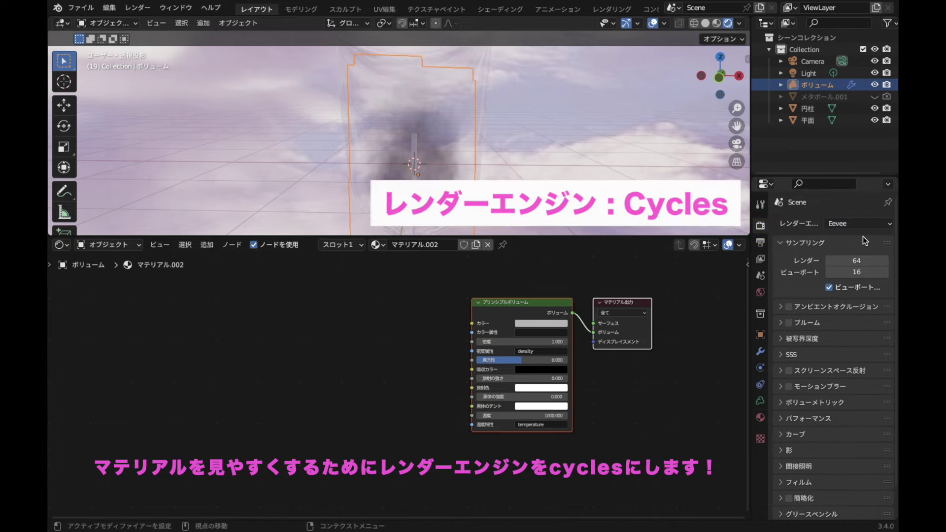
pyautogui.click(874, 224)
pyautogui.click(847, 264)
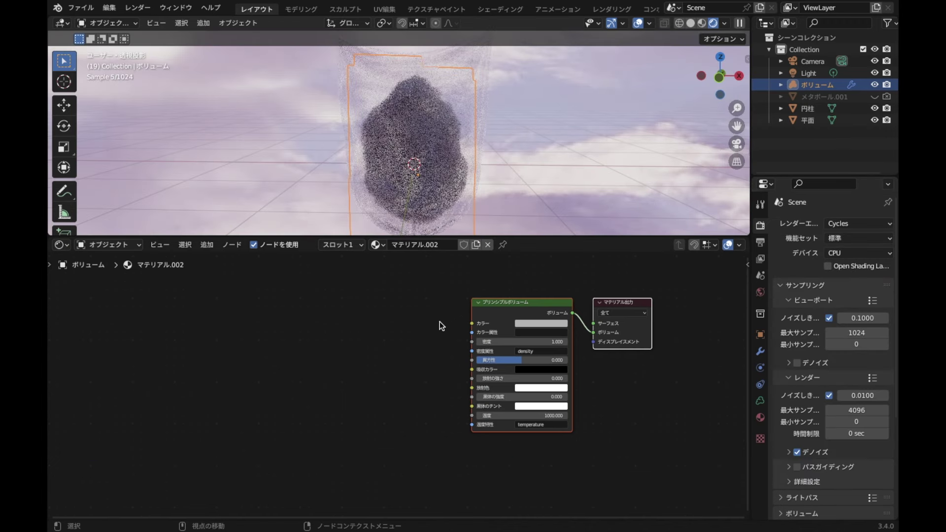
pyautogui.hotkey('shift', 'a')
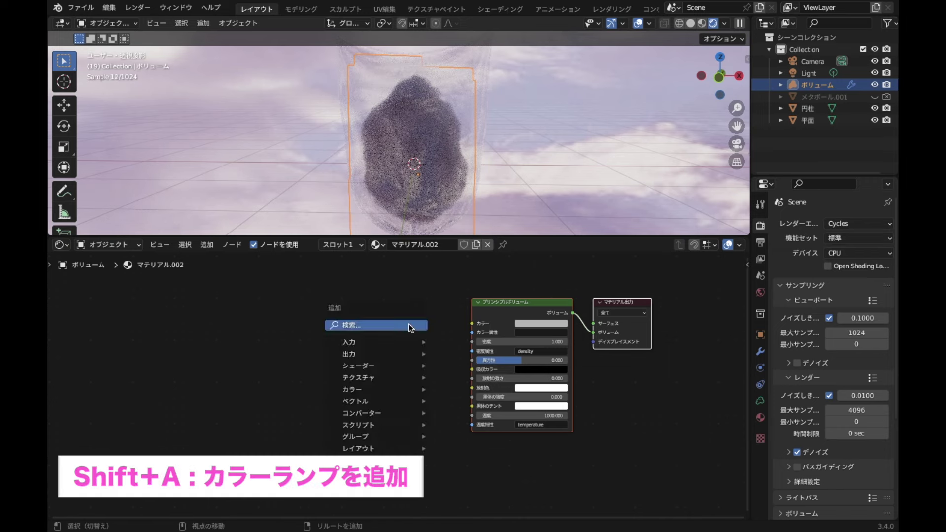
pyautogui.moveTo(374, 413)
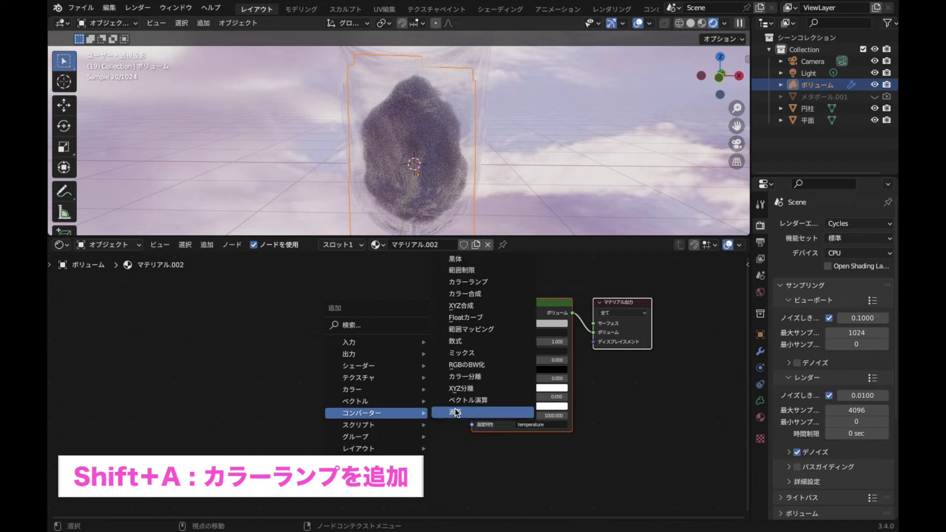
# Add a Color Ramp and a Gradient Texture node left of the Principled Volume
pyautogui.click(467, 282)
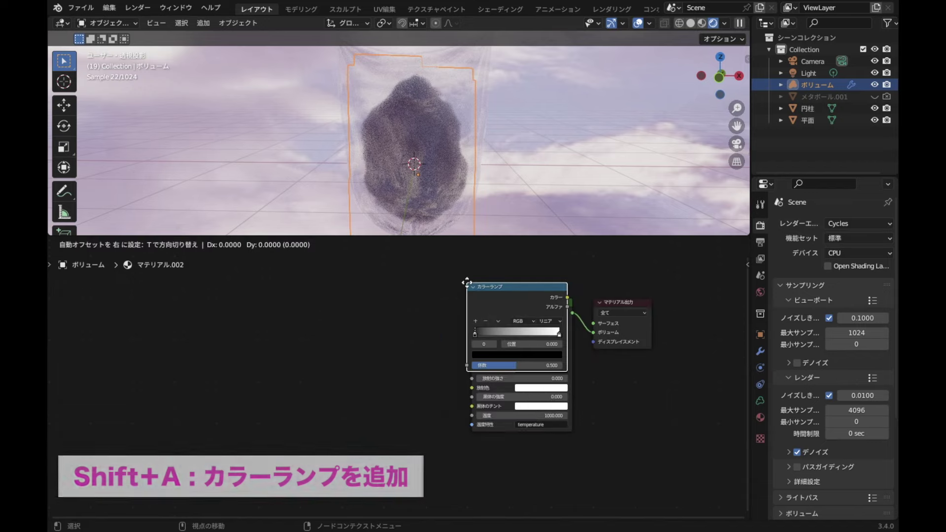
pyautogui.click(351, 302)
pyautogui.keyDown('shift'); pyautogui.moveTo(389, 337); pyautogui.dragTo(440, 363, button='middle'); pyautogui.keyUp('shift')
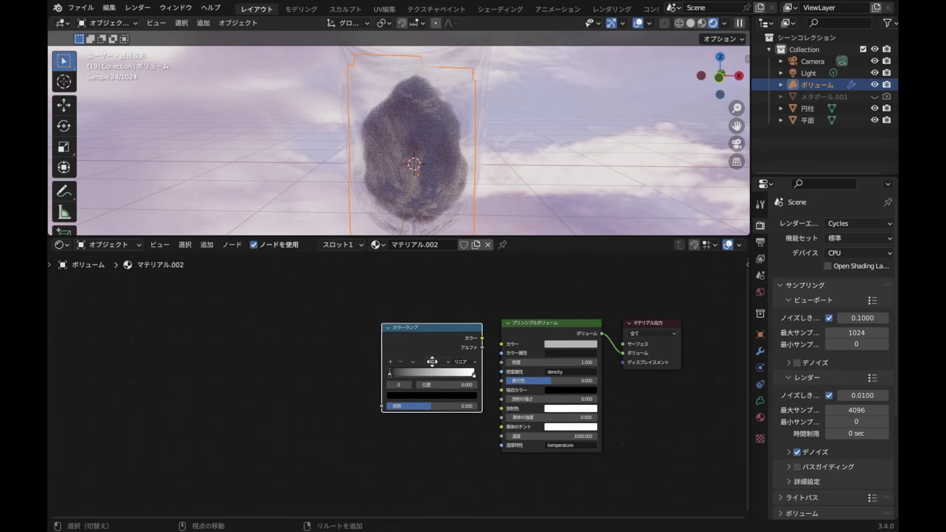
pyautogui.hotkey('shift', 'a')
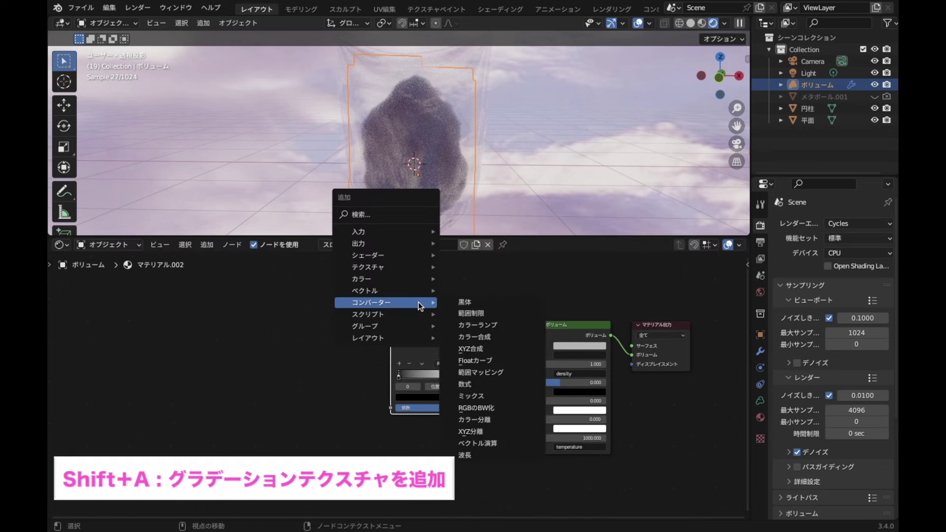
pyautogui.moveTo(385, 267)
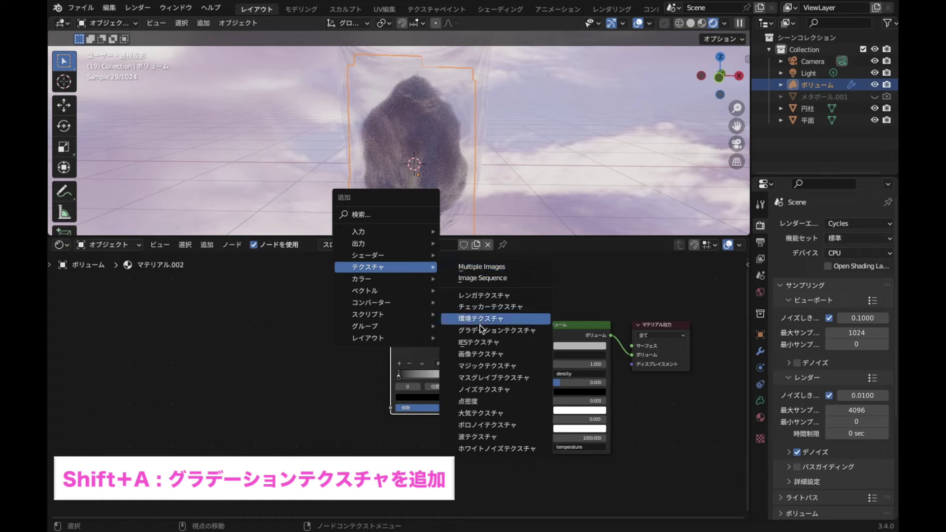
pyautogui.click(480, 330)
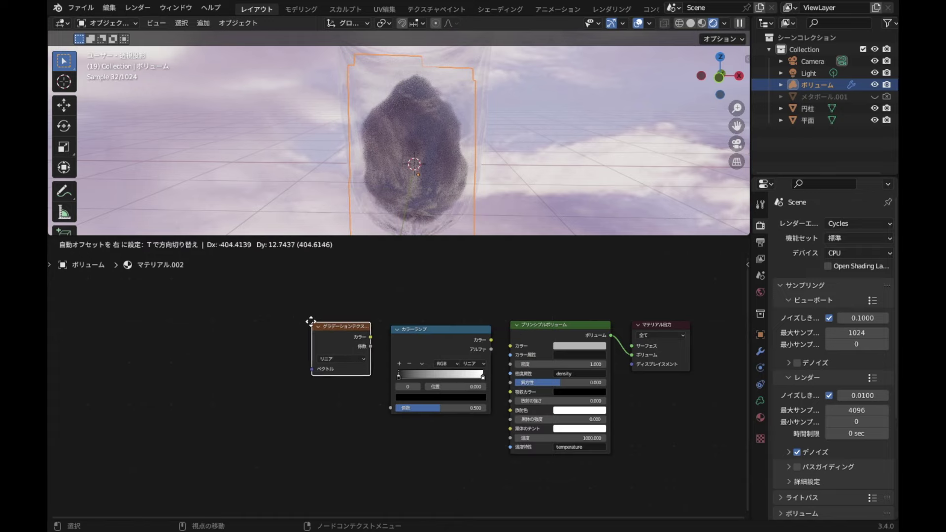
pyautogui.click(359, 332)
pyautogui.scroll(1, 438, 387)
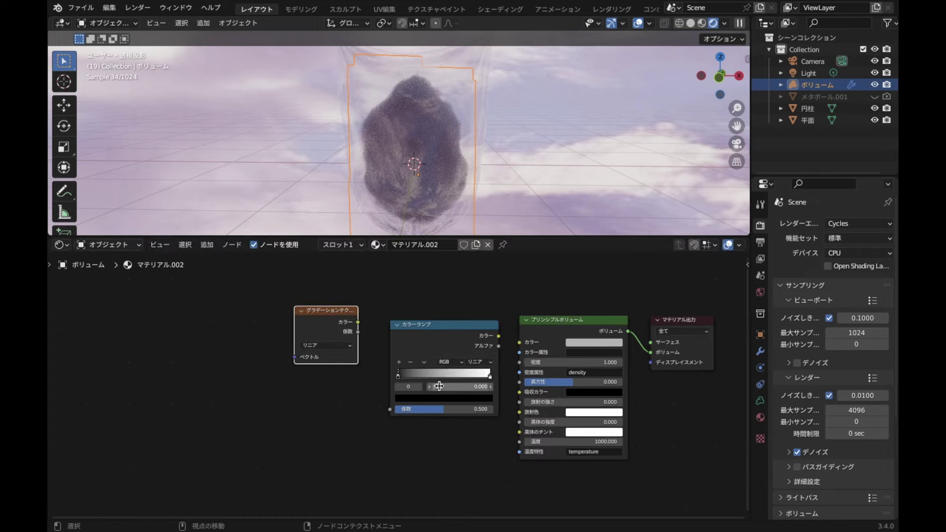
pyautogui.scroll(1, 439, 387)
pyautogui.scroll(1, 404, 384)
# Link gradient Fac to Color Ramp Fac, and Color Ramp Color to the volume's Color
pyautogui.moveTo(344, 312); pyautogui.dragTo(387, 418)
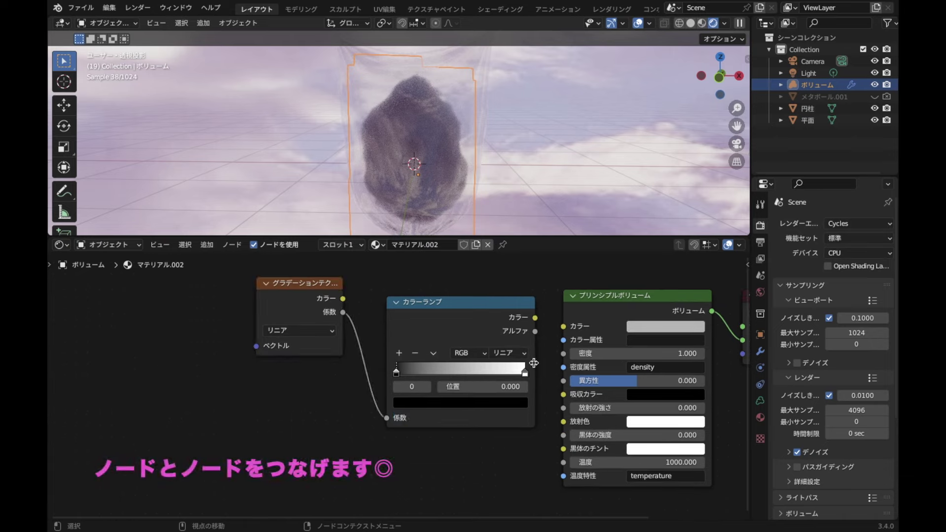
pyautogui.moveTo(536, 317); pyautogui.dragTo(563, 327)
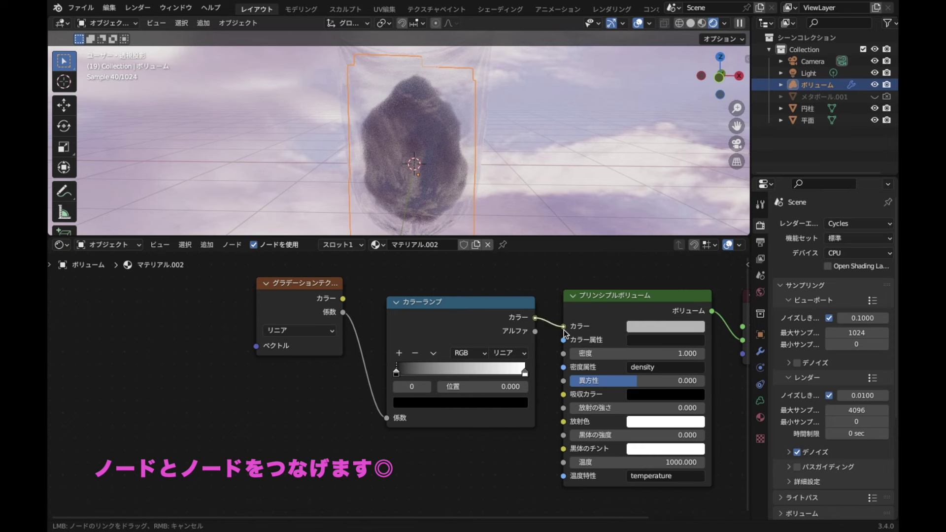
pyautogui.scroll(-1, 458, 422)
pyautogui.scroll(-1, 455, 424)
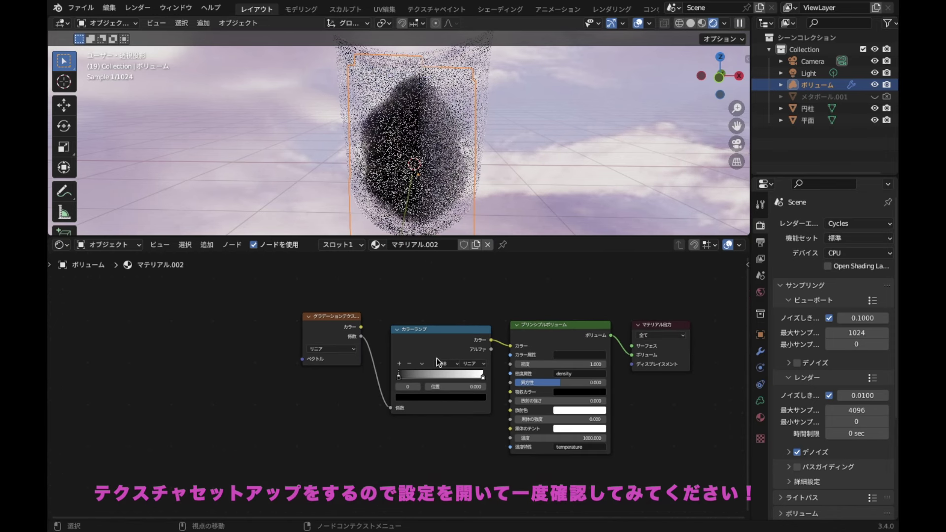
# Enable the Node Wrangler add-on in Preferences and save the preferences
pyautogui.moveTo(439, 334); pyautogui.dragTo(432, 319)
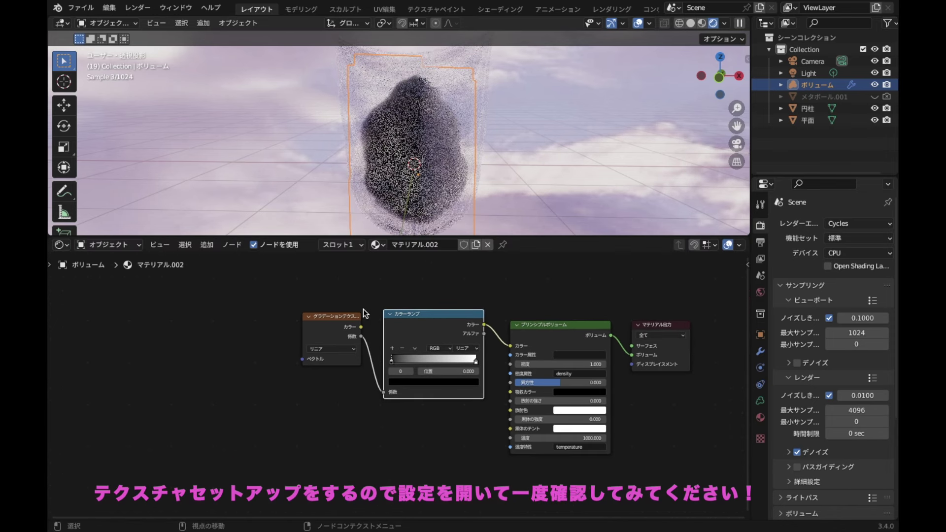
pyautogui.click(109, 8)
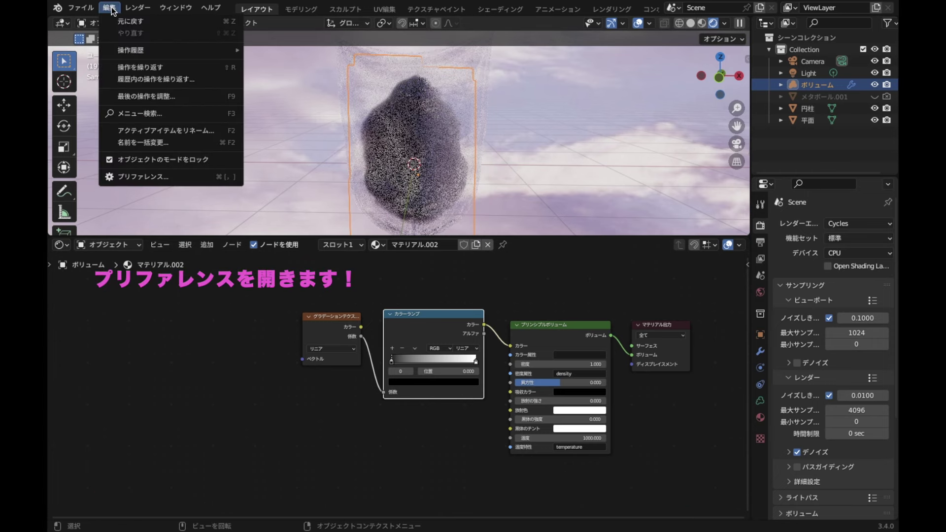
pyautogui.click(175, 178)
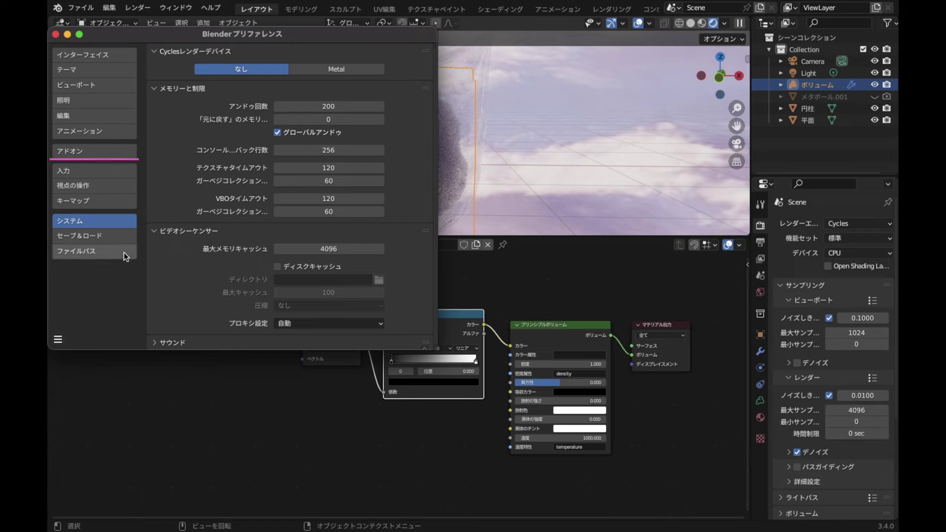
pyautogui.click(116, 152)
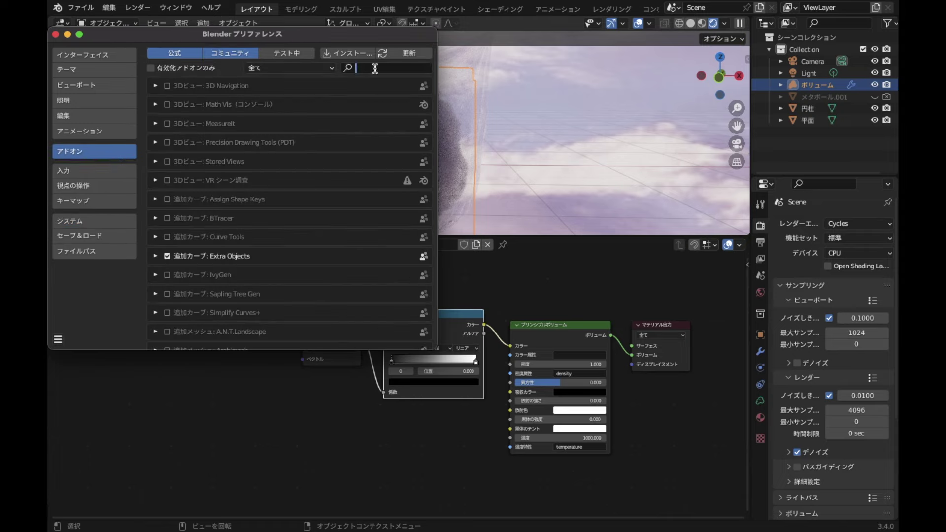
pyautogui.write('node')
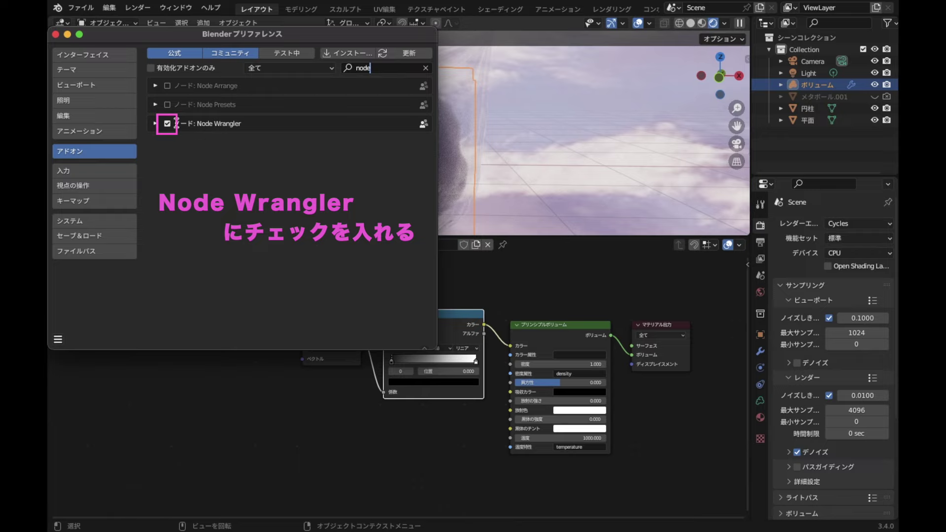
pyautogui.click(59, 341)
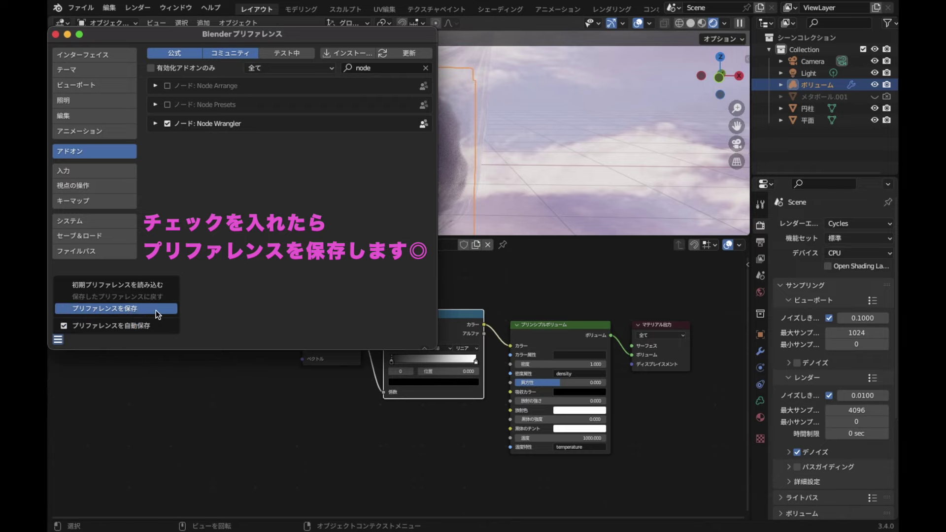
pyautogui.click(155, 310)
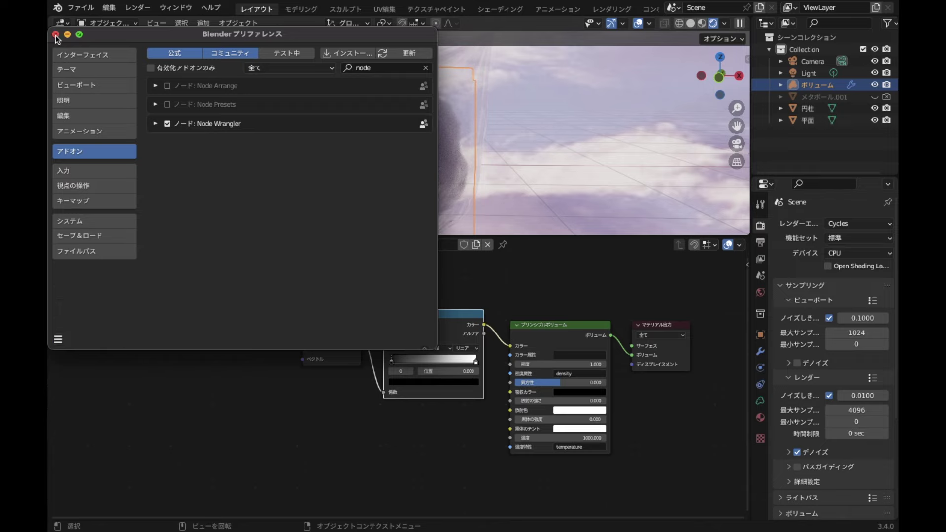
pyautogui.click(55, 35)
# Add Texture Coordinate and Mapping nodes to the Gradient Texture with Ctrl+T
pyautogui.scroll(2, 277, 374)
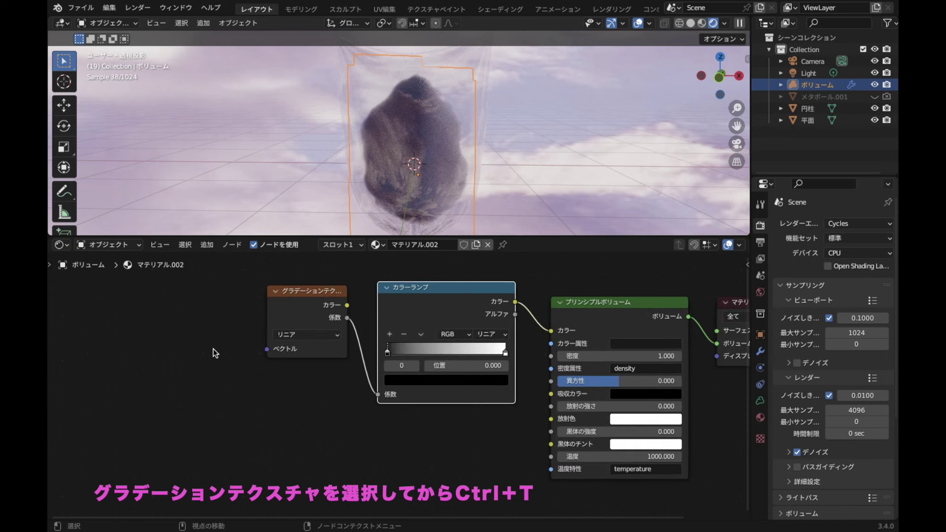
pyautogui.moveTo(213, 348); pyautogui.dragTo(380, 383, button='middle')
pyautogui.click(462, 326)
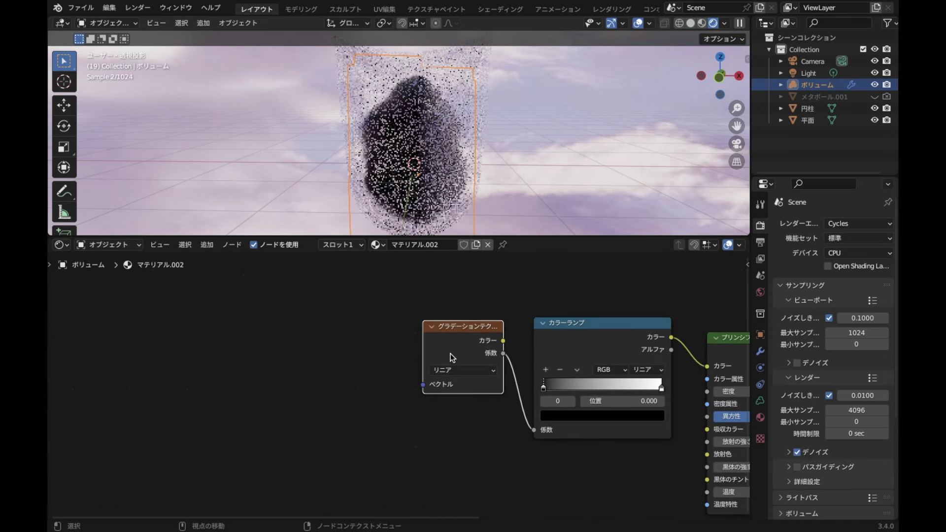
pyautogui.hotkey('ctrl', 't')
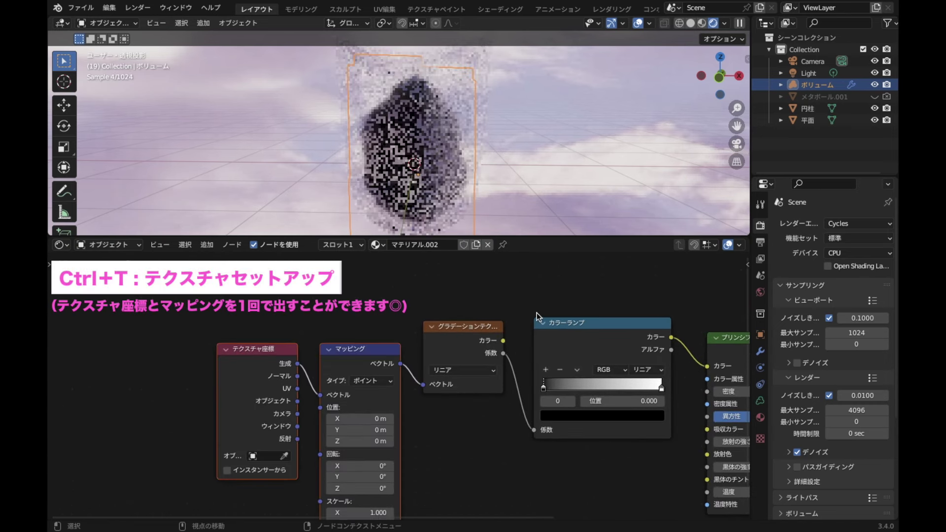
pyautogui.scroll(-1, 502, 422)
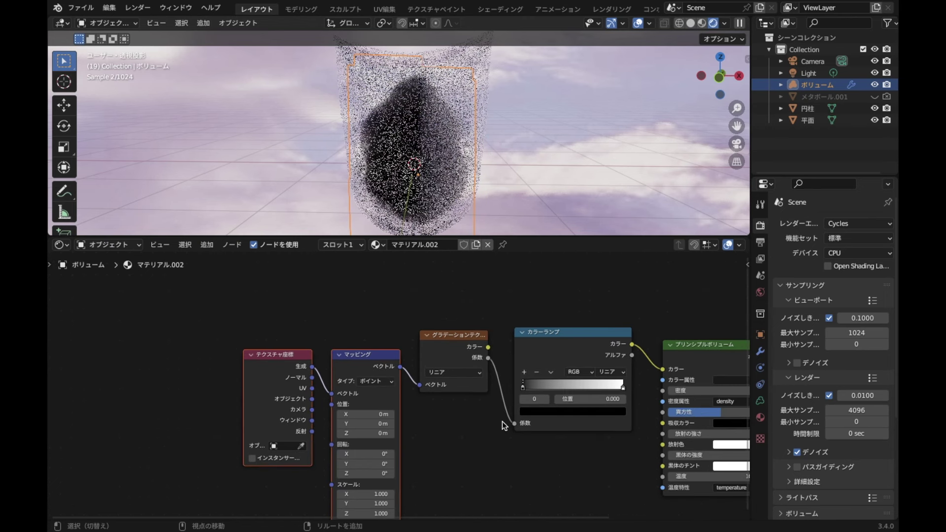
pyautogui.moveTo(503, 422); pyautogui.dragTo(461, 371, button='middle')
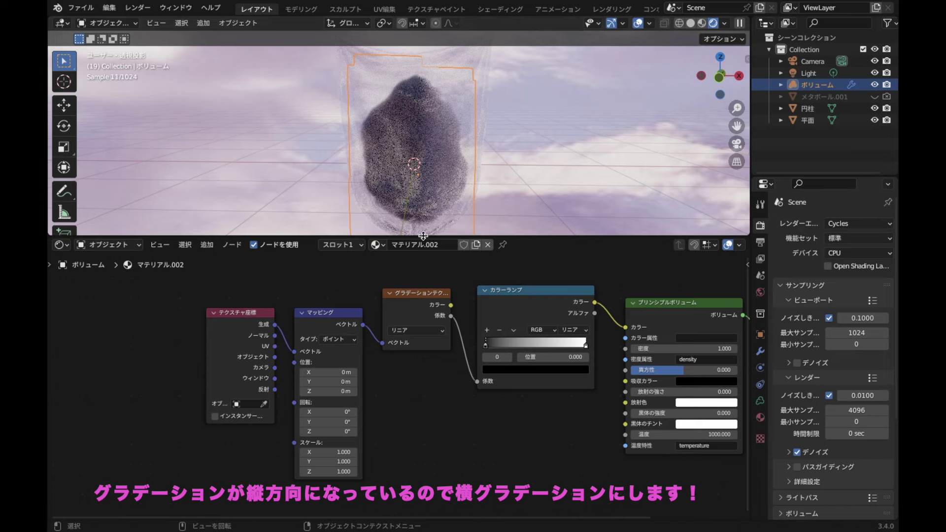
# Set the Mapping node's Y rotation to 90° so the gradient runs horizontally
pyautogui.click(330, 432)
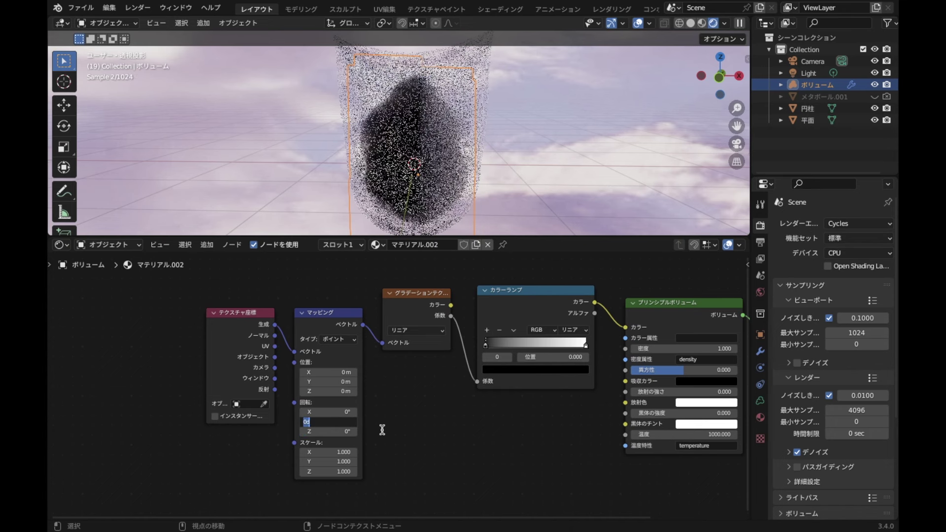
pyautogui.press('Return')
pyautogui.scroll(1, 383, 434)
pyautogui.scroll(1, 383, 433)
pyautogui.click(289, 411)
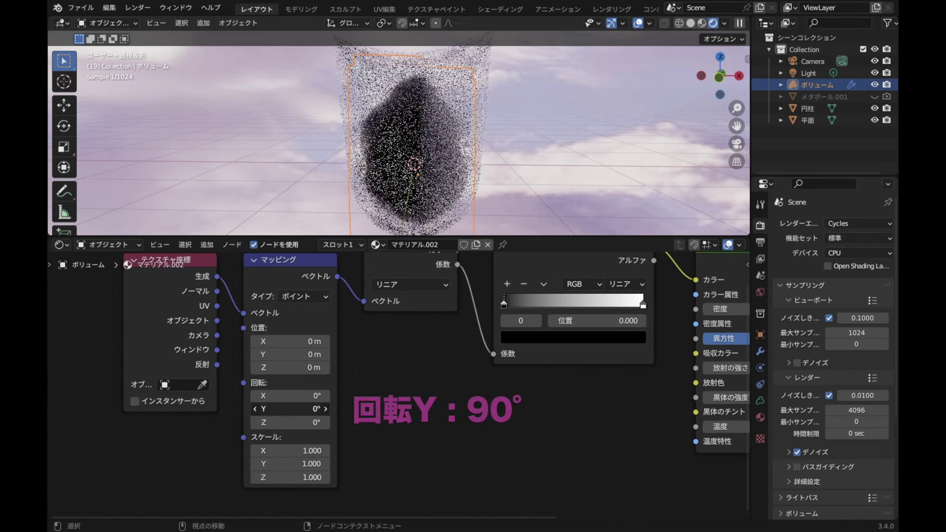
pyautogui.write('90')
pyautogui.press('Return')
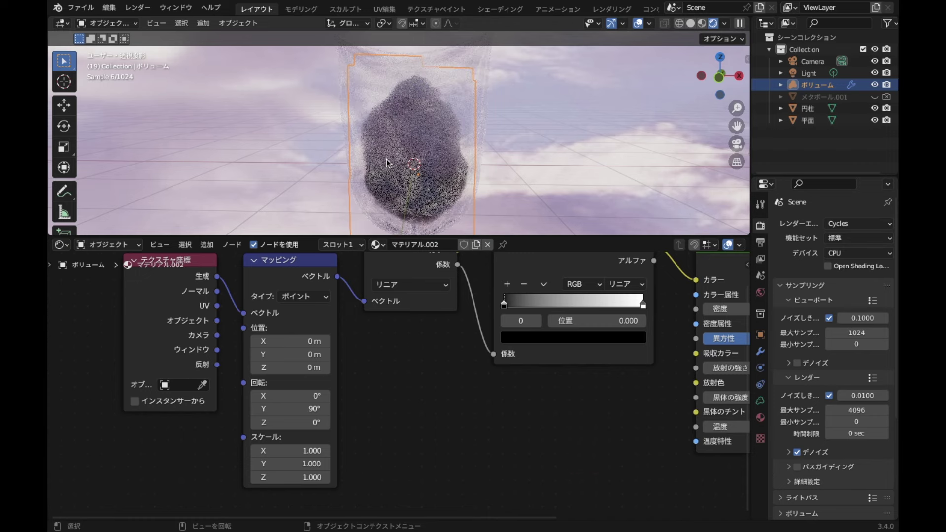
pyautogui.scroll(-1, 513, 407)
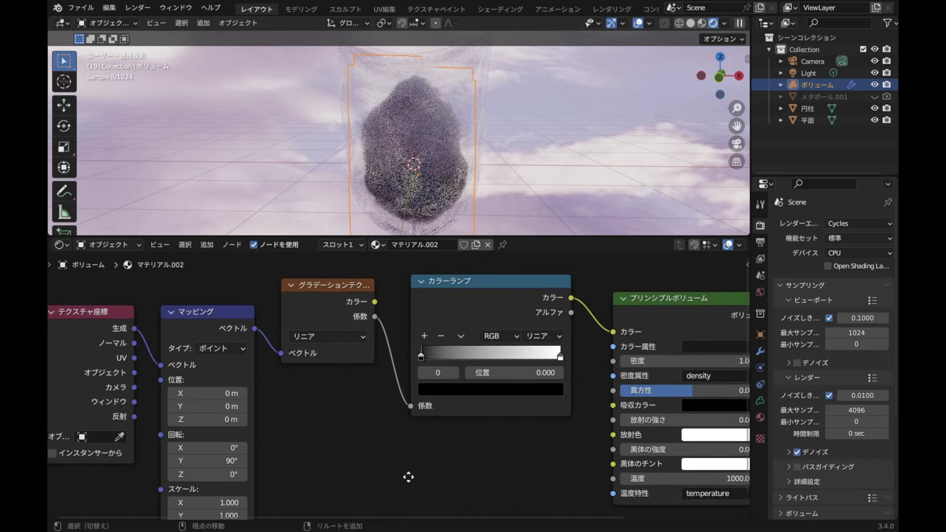
# Set the Color Ramp's left stop to light blue AEEAFF
pyautogui.scroll(1, 413, 444)
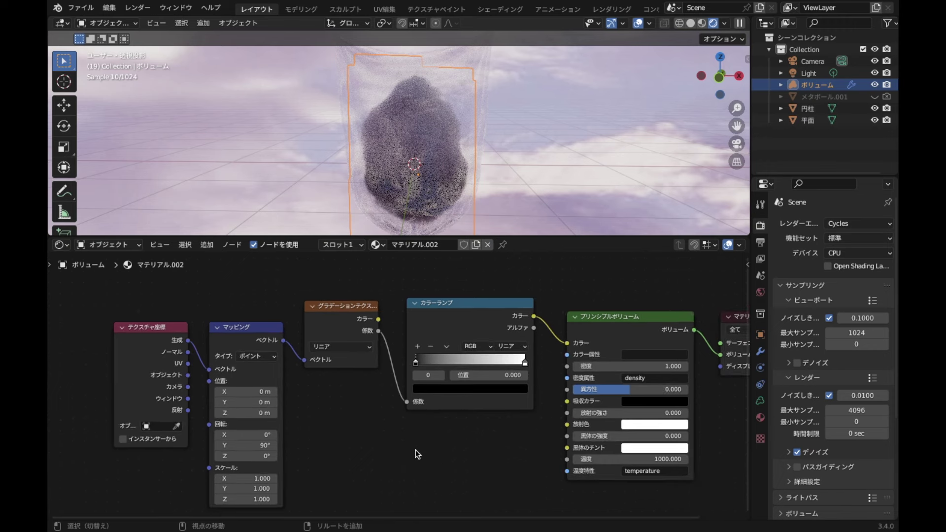
pyautogui.moveTo(415, 451); pyautogui.dragTo(419, 490, button='middle')
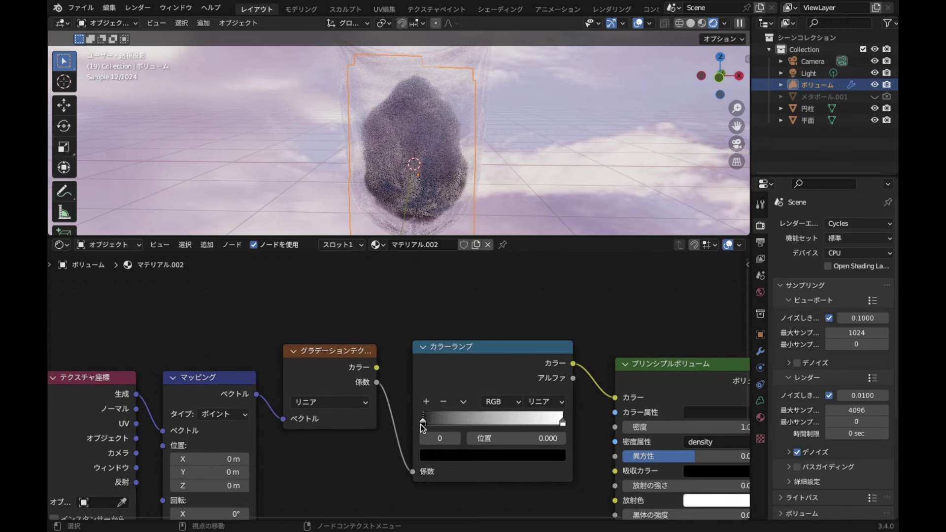
pyautogui.click(423, 422)
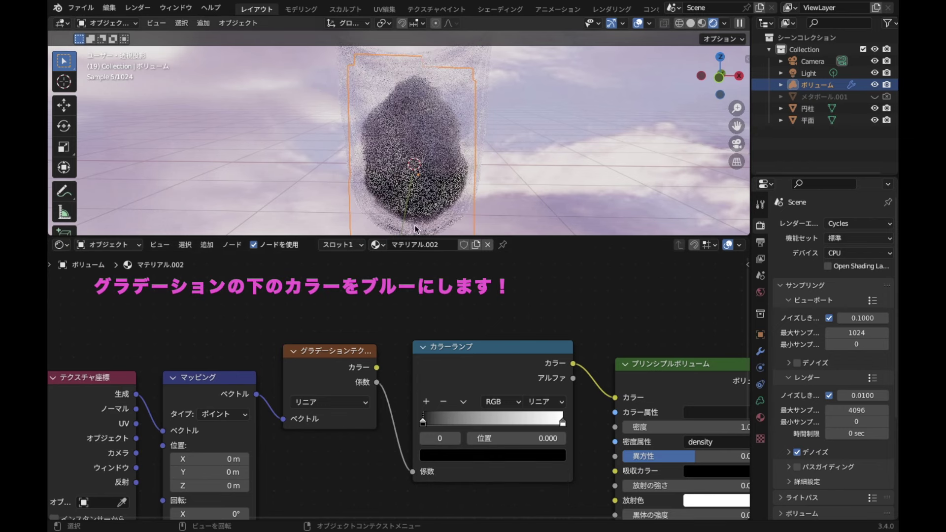
pyautogui.click(480, 456)
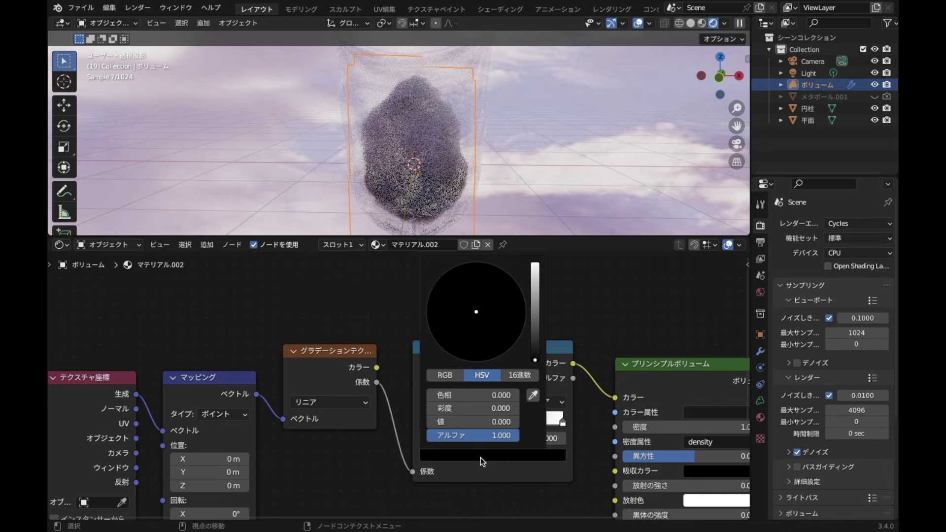
pyautogui.click(531, 378)
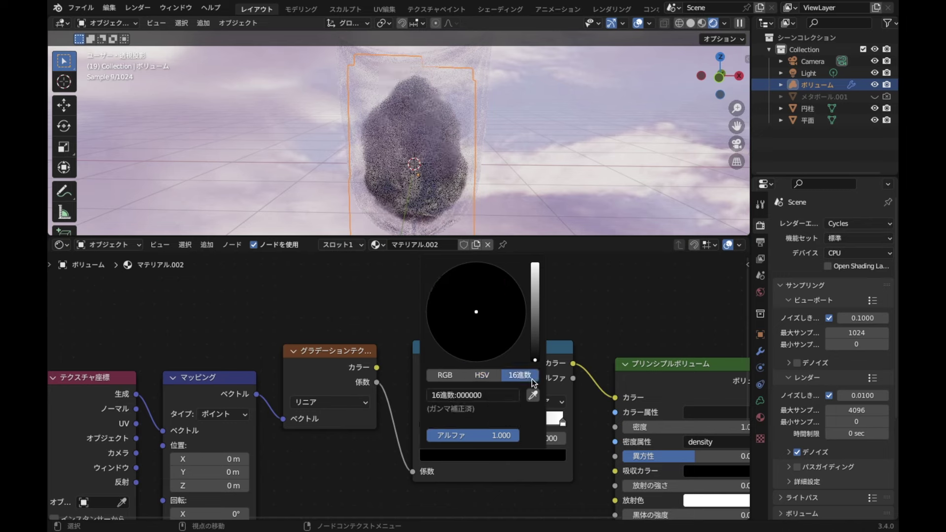
pyautogui.click(495, 396)
pyautogui.write('AEEAFF')
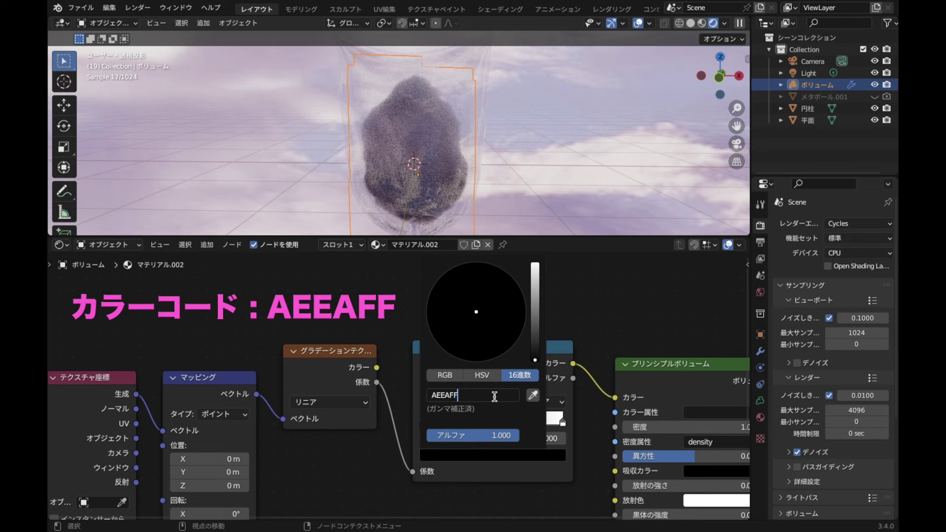
pyautogui.press('Return')
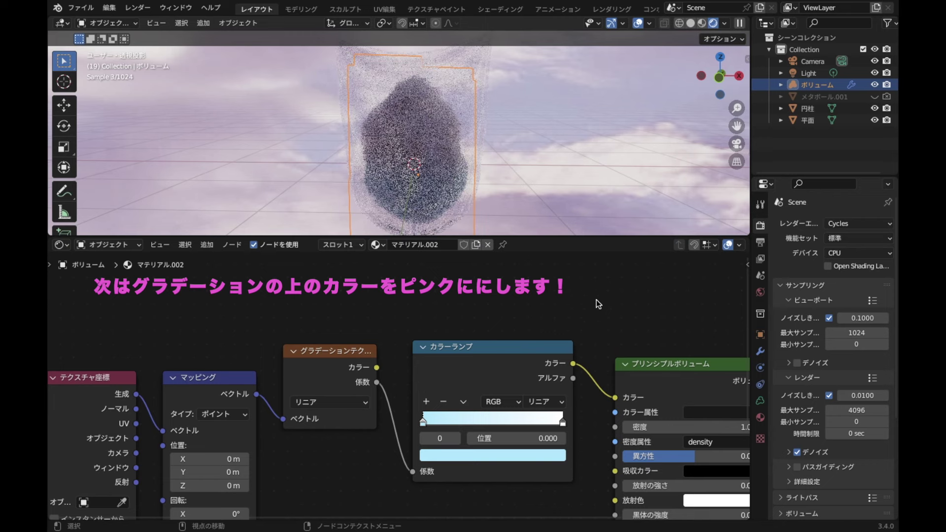
# Set the Color Ramp's right stop to pink FFADF3
pyautogui.click(564, 423)
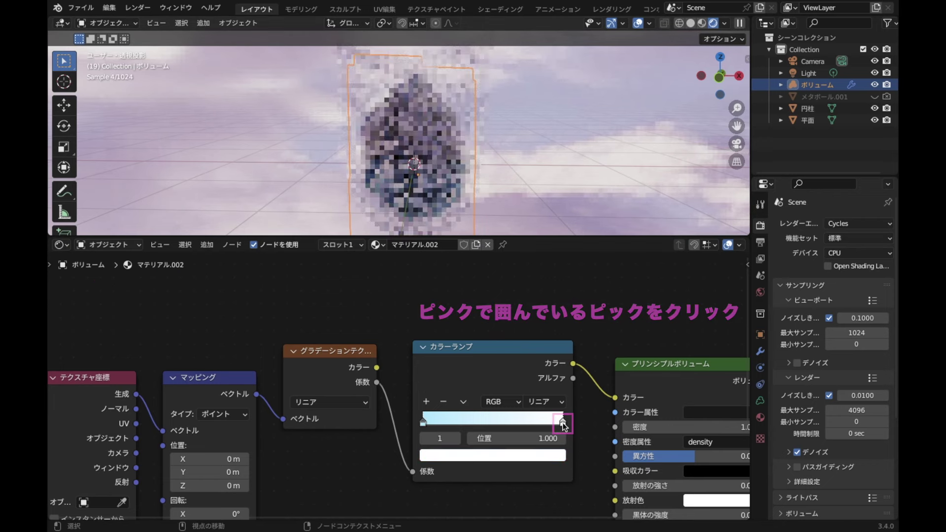
pyautogui.click(503, 463)
pyautogui.click(491, 398)
pyautogui.write('FFADE3')
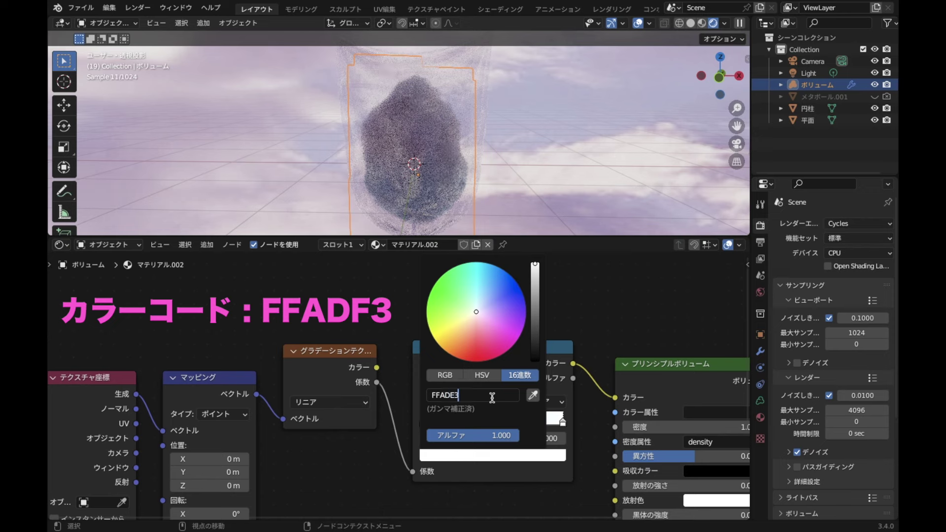
pyautogui.press('Return')
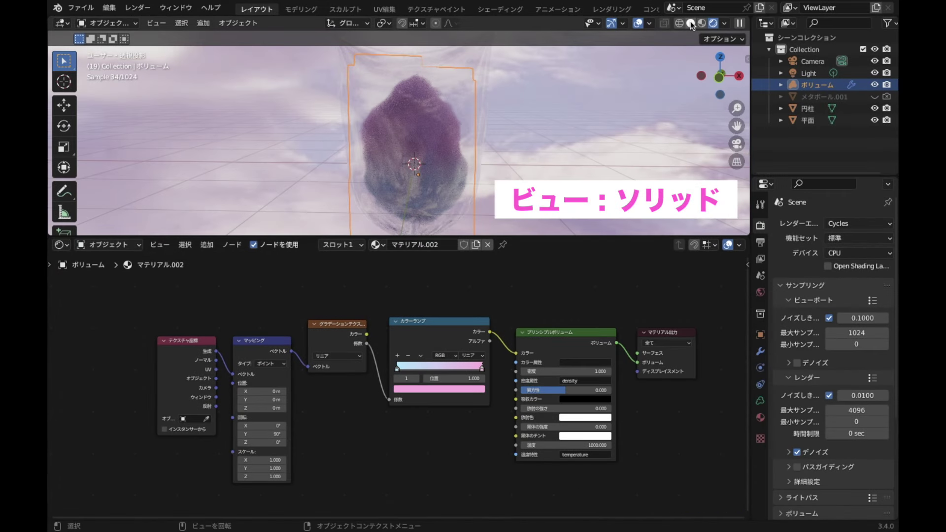
# Enlarge the 3D view in solid X-ray shading and frame the bag from the front
pyautogui.click(691, 23)
pyautogui.moveTo(565, 236); pyautogui.dragTo(392, 507)
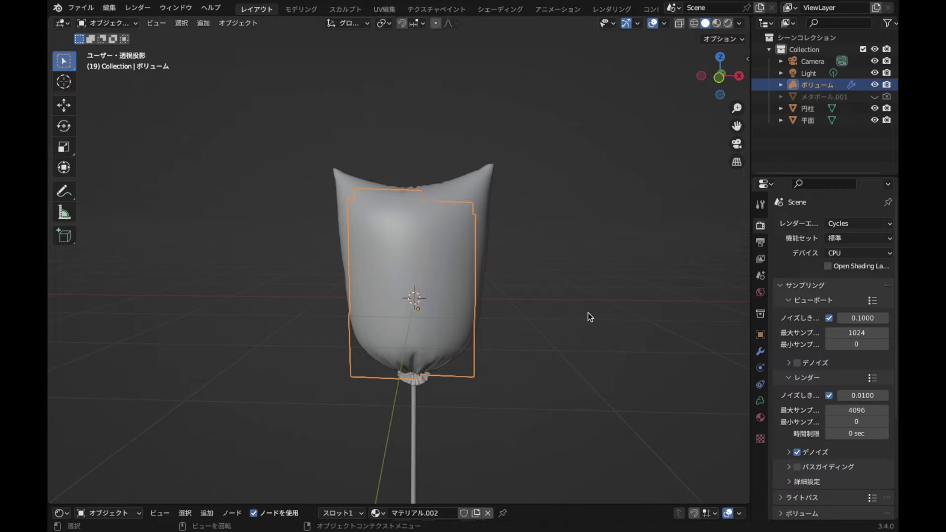
pyautogui.hotkey('alt', 'z')
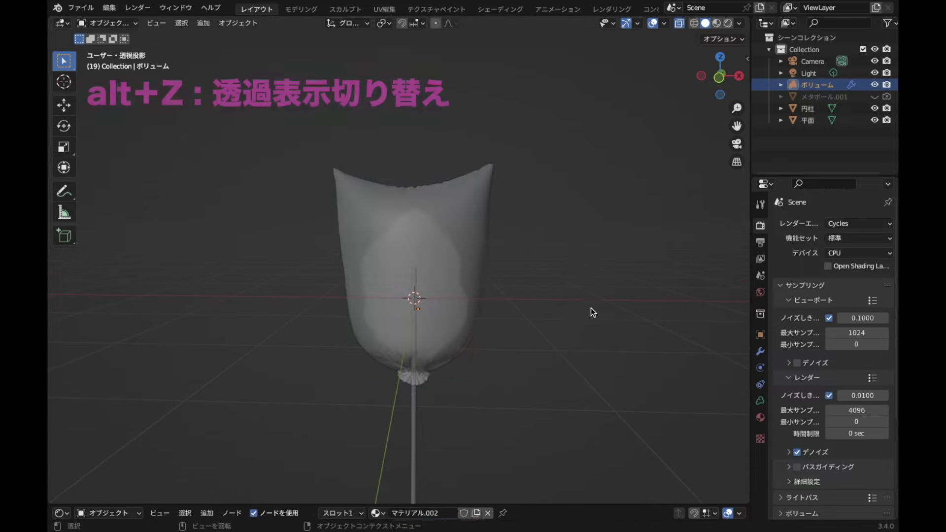
pyautogui.click(720, 75)
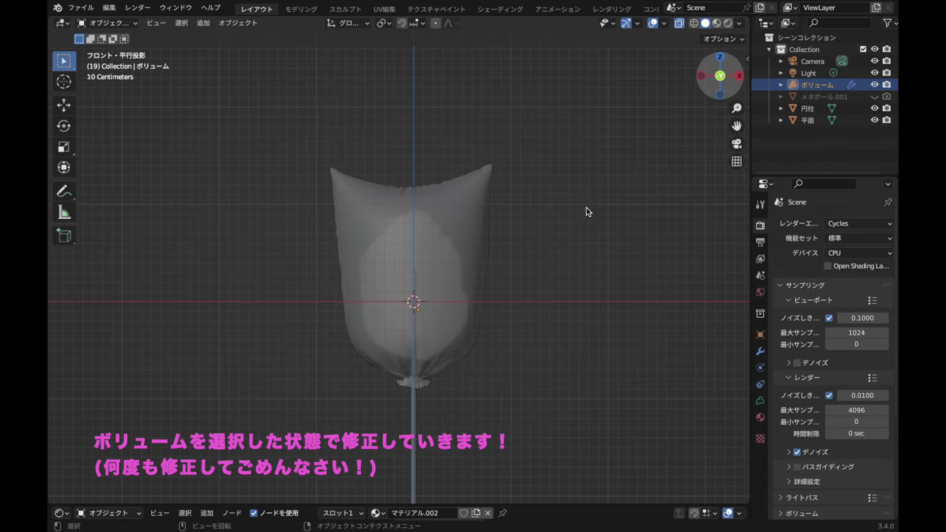
pyautogui.scroll(2, 418, 347)
pyautogui.keyDown('shift'); pyautogui.moveTo(425, 359); pyautogui.dragTo(446, 337, button='middle'); pyautogui.keyUp('shift')
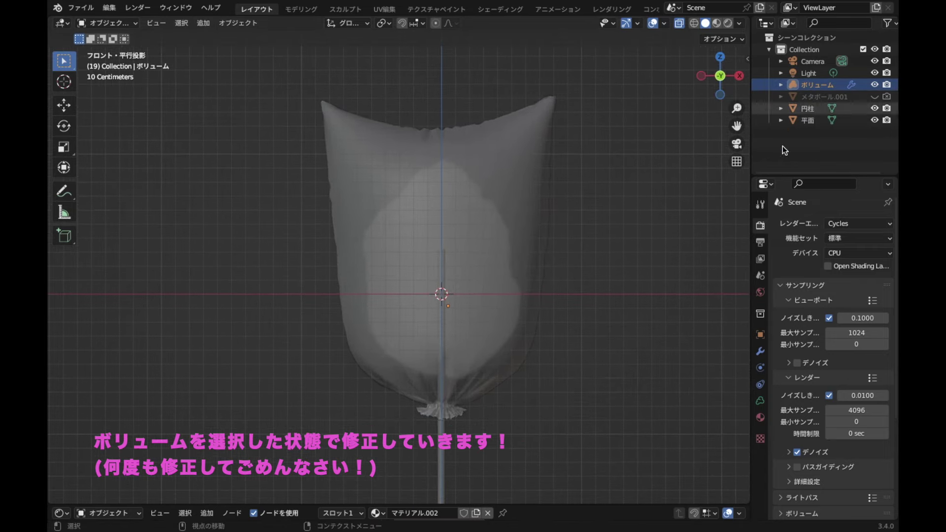
# Set the Volume Displace modifier's Density to 2 and the Clouds texture Size to 0.7
pyautogui.click(761, 351)
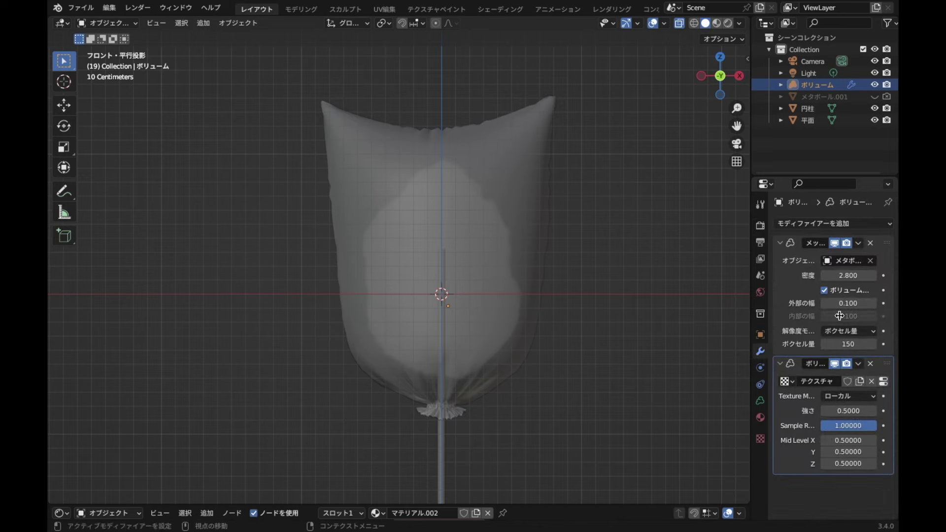
pyautogui.click(863, 276)
pyautogui.write('2')
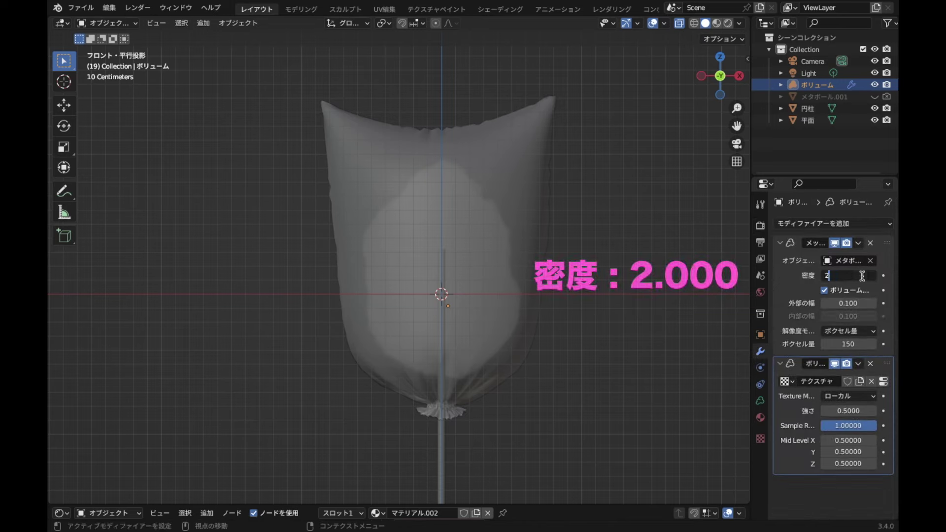
pyautogui.press('Return')
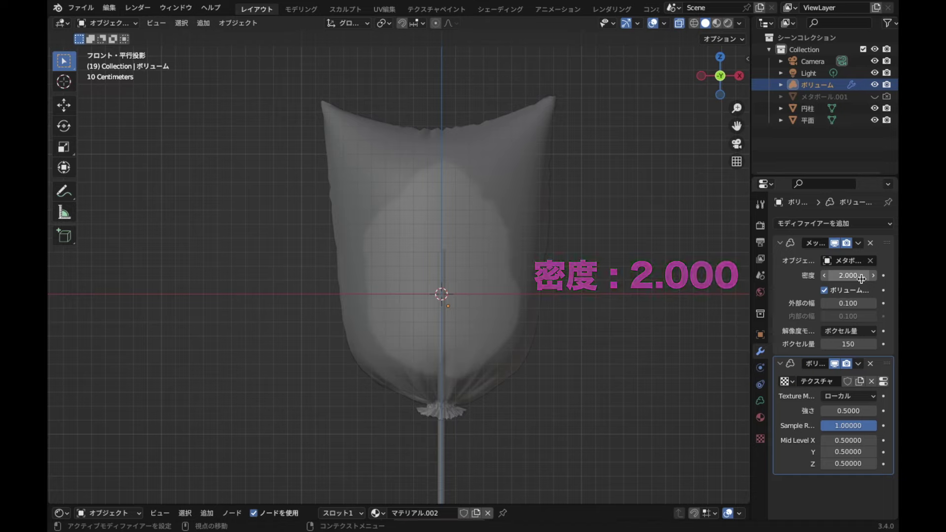
pyautogui.click(761, 439)
pyautogui.scroll(-1, 800, 445)
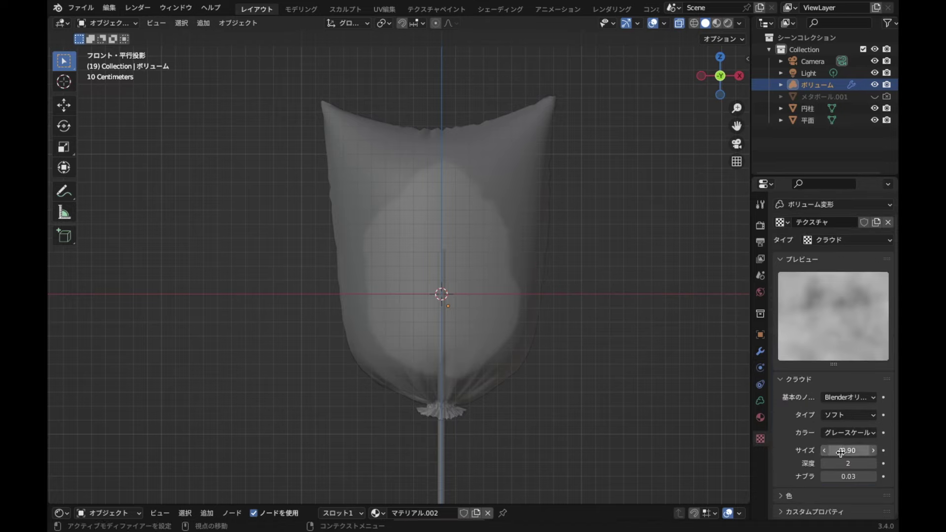
pyautogui.click(861, 452)
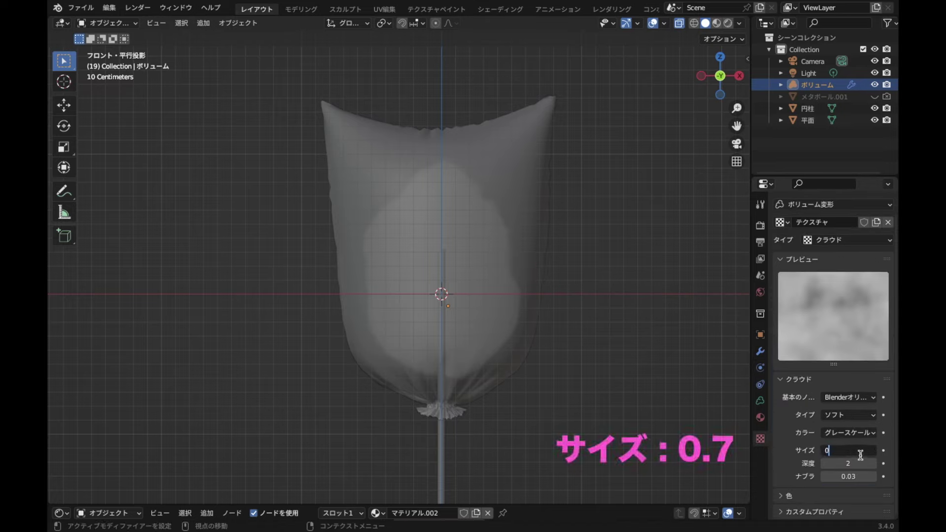
pyautogui.write('.7')
pyautogui.press('Return')
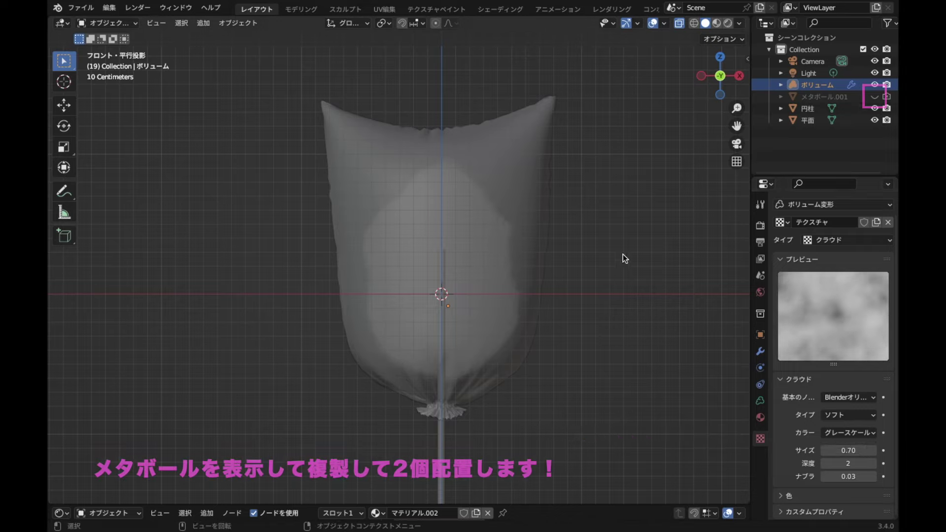
# Unhide メタボール.001, box-select the bag parts, and move them 0.34653 m along global X
pyautogui.click(875, 96)
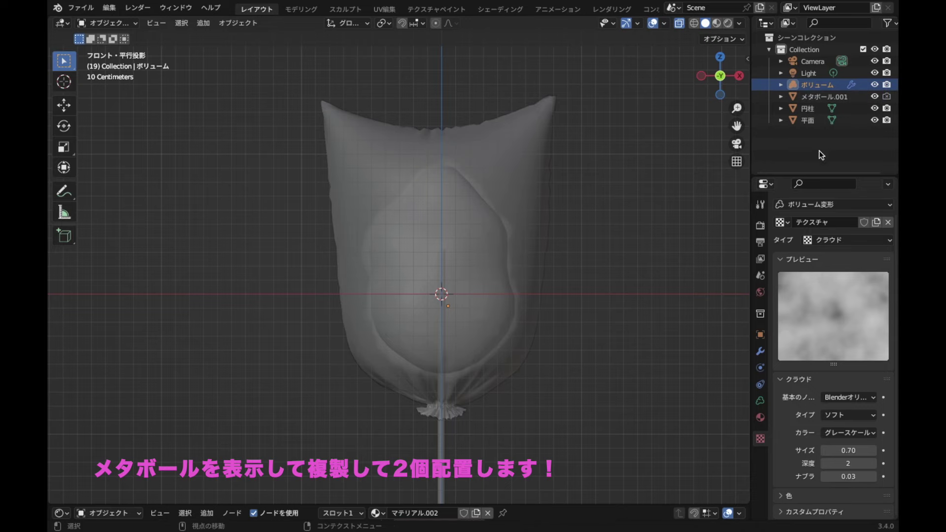
pyautogui.scroll(-1, 567, 322)
pyautogui.moveTo(321, 151); pyautogui.dragTo(523, 377)
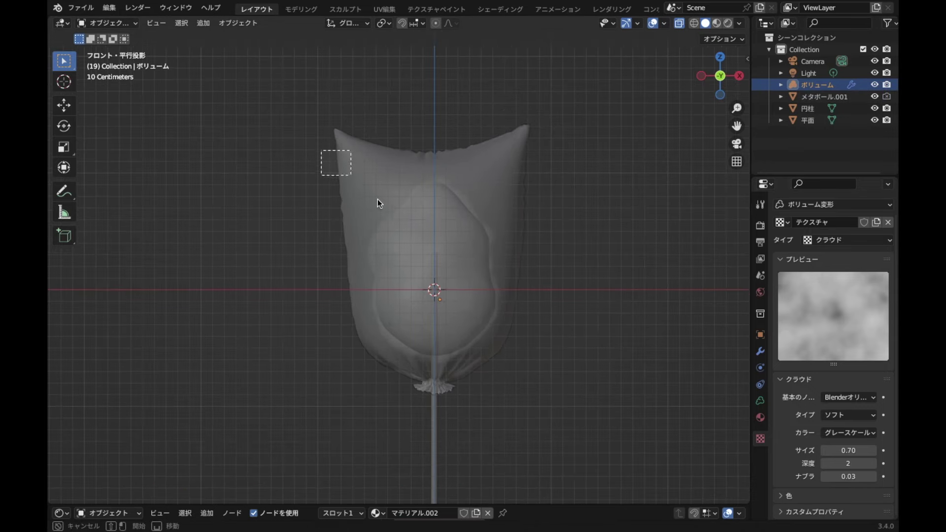
pyautogui.press('g')
pyautogui.press('x')
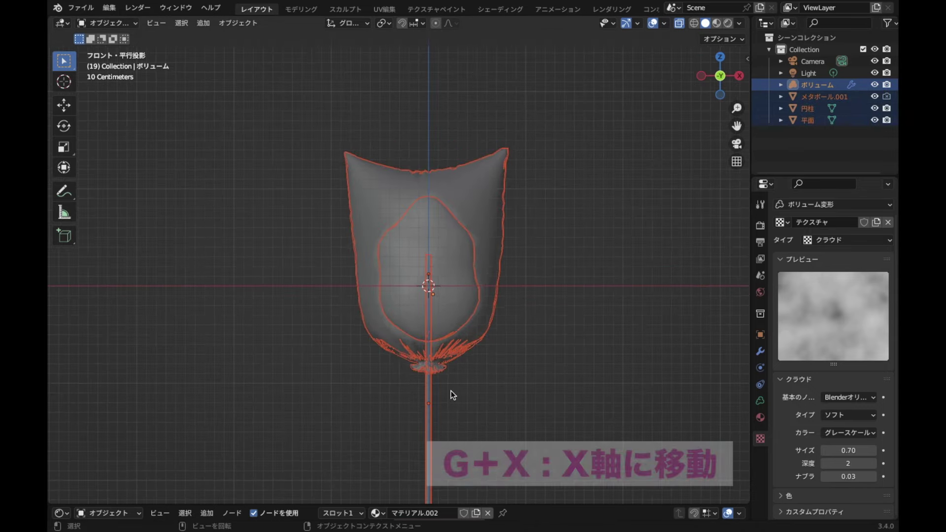
pyautogui.press('x')
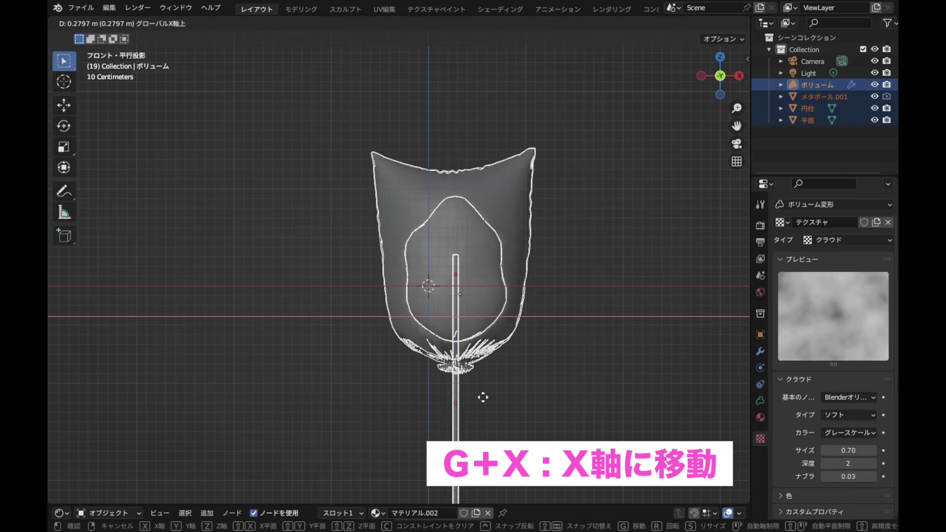
pyautogui.click(486, 399)
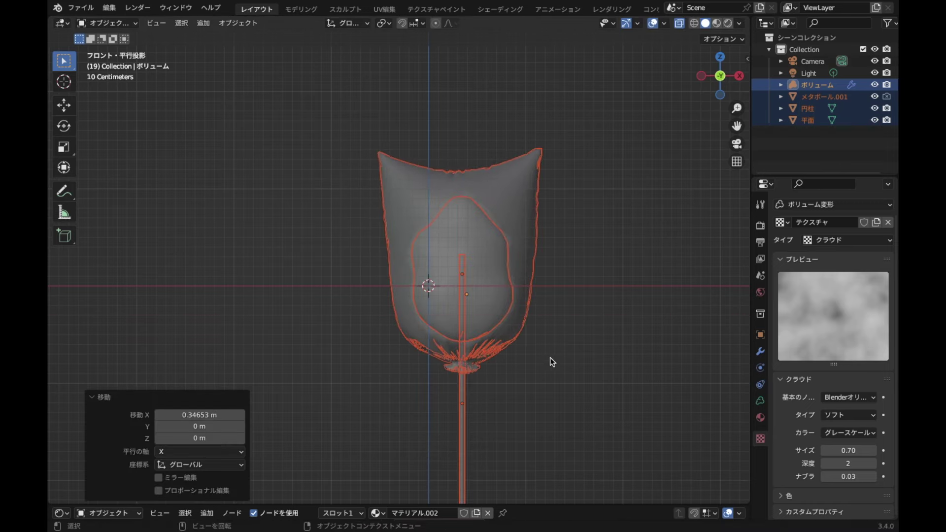
# Duplicate the bag leftward along X and tilt the copy about -19°
pyautogui.hotkey('shift', 'd')
pyautogui.press('x')
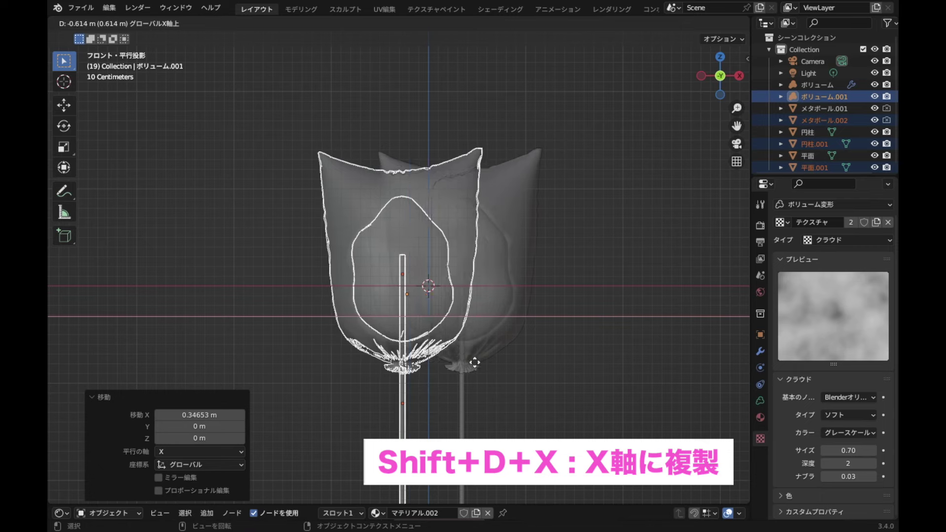
pyautogui.click(449, 354)
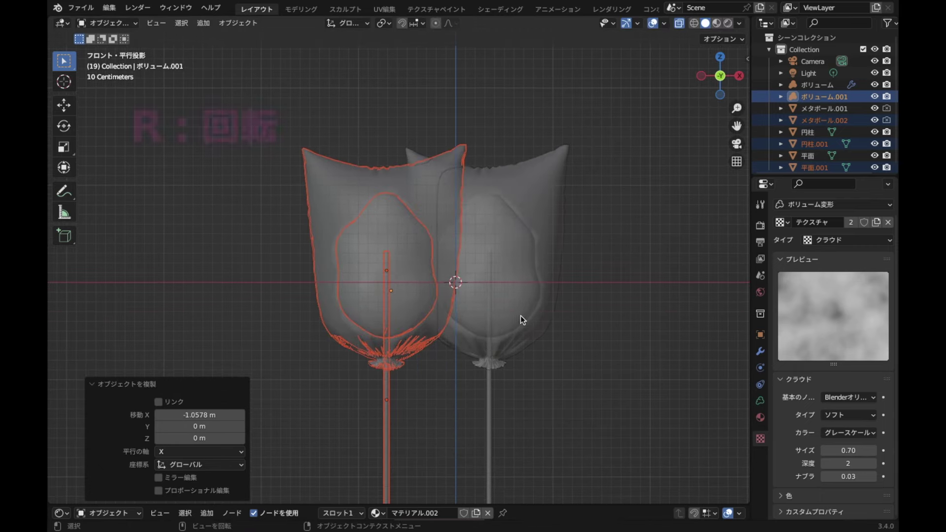
pyautogui.press('r')
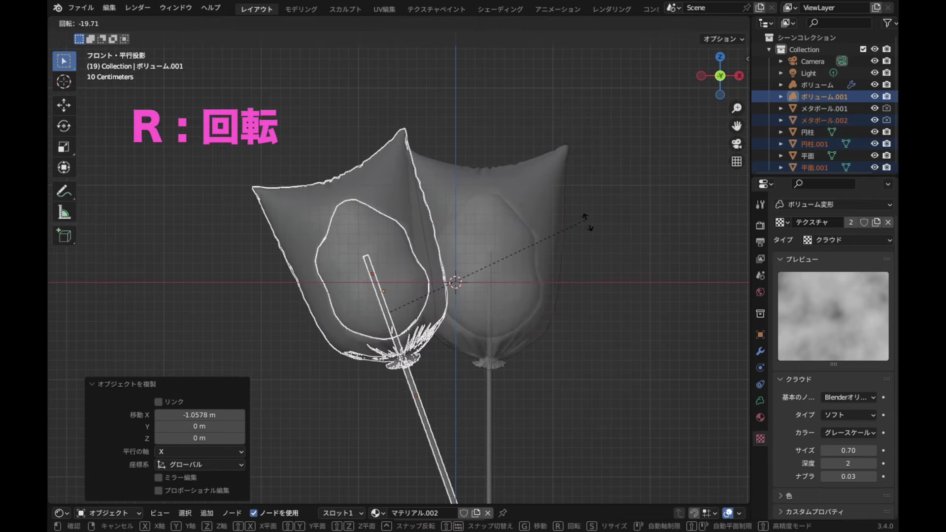
pyautogui.click(588, 220)
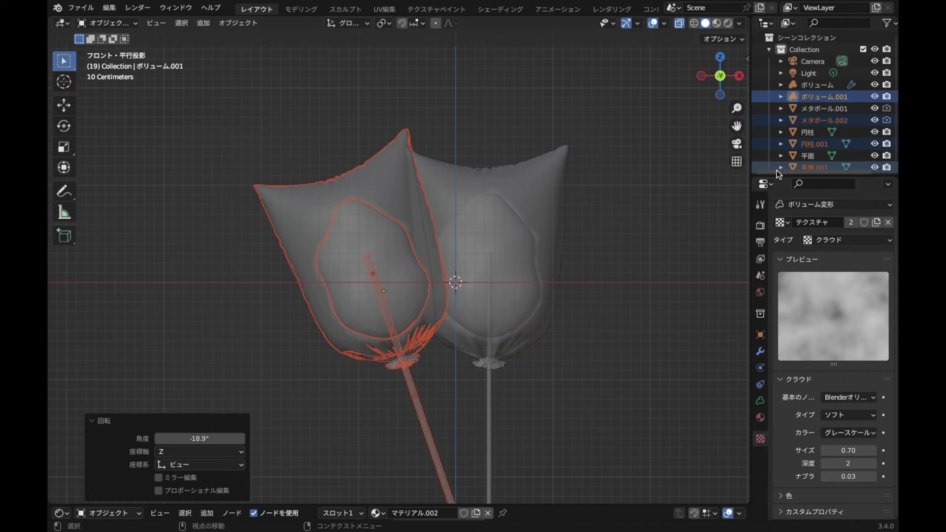
# In top view, move the copied bag back behind the original
pyautogui.click(724, 56)
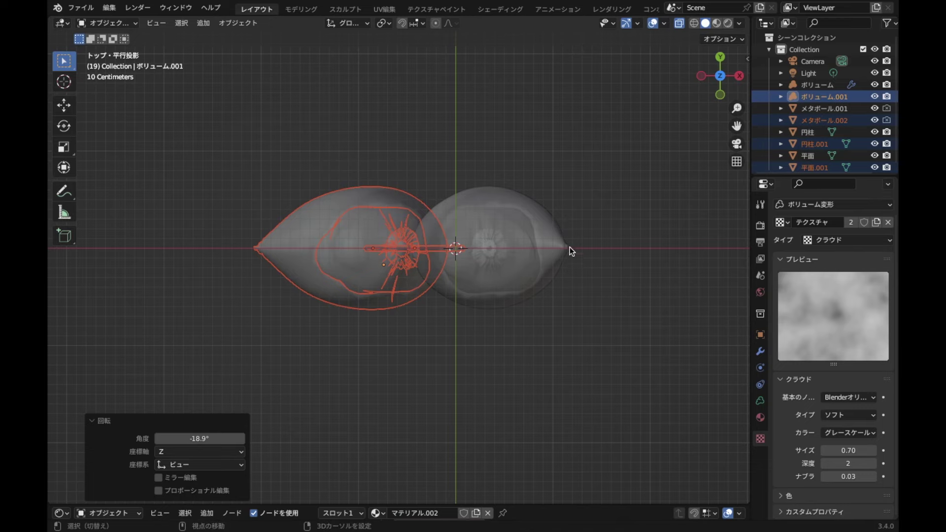
pyautogui.keyDown('shift'); pyautogui.moveTo(570, 242); pyautogui.dragTo(573, 315, button='middle'); pyautogui.keyUp('shift')
pyautogui.press('g')
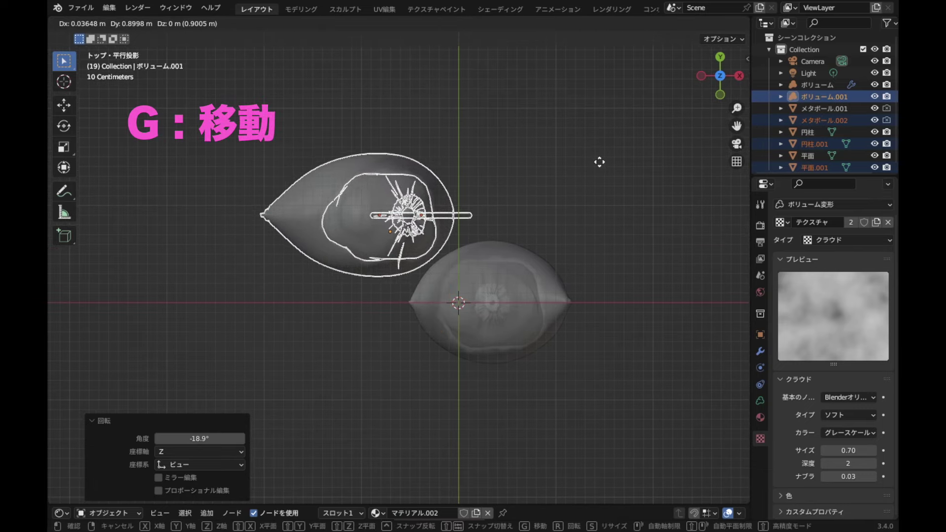
pyautogui.click(599, 161)
# Rotate the original bag, then the copied bag, slightly in top view
pyautogui.moveTo(461, 398); pyautogui.dragTo(609, 282)
pyautogui.press('r')
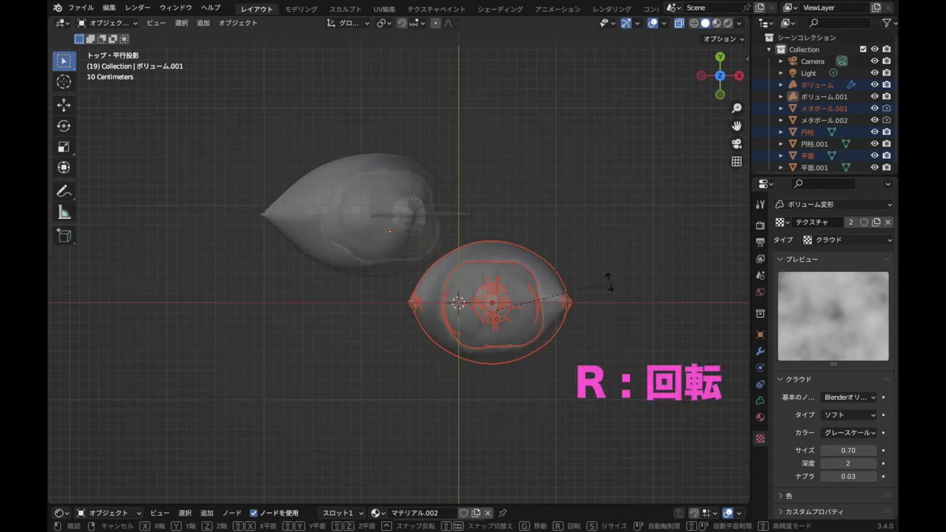
pyautogui.click(627, 250)
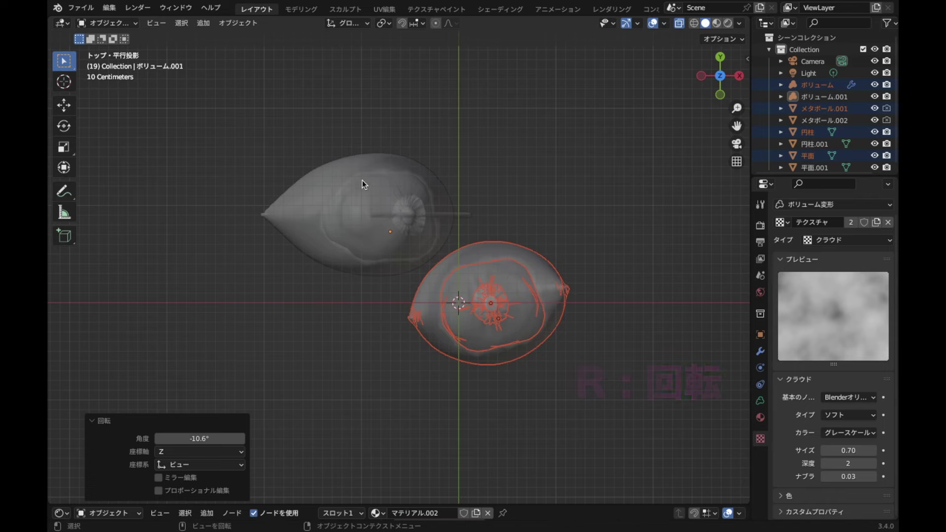
pyautogui.moveTo(308, 146); pyautogui.dragTo(424, 252)
pyautogui.press('r')
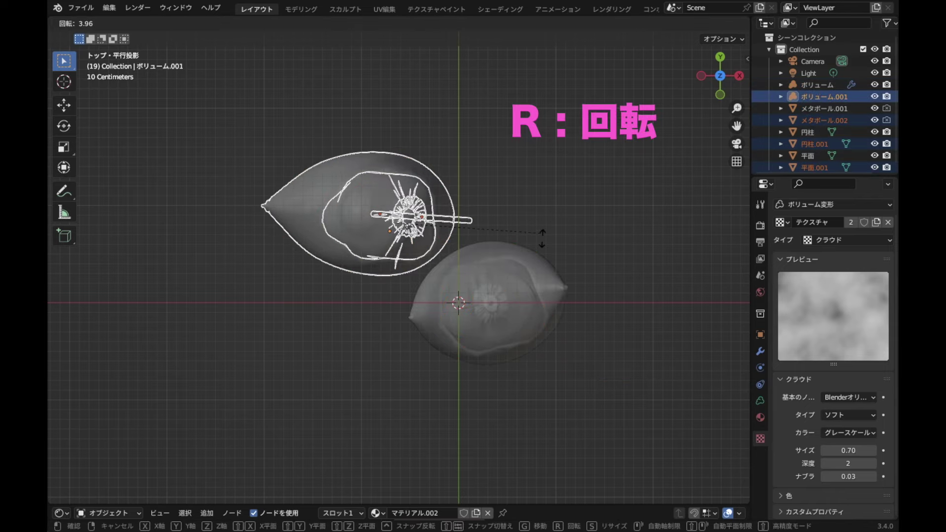
pyautogui.click(543, 241)
# In front view, tilt and reposition the right bag so the sticks cross
pyautogui.hotkey('ctrl', 'i')
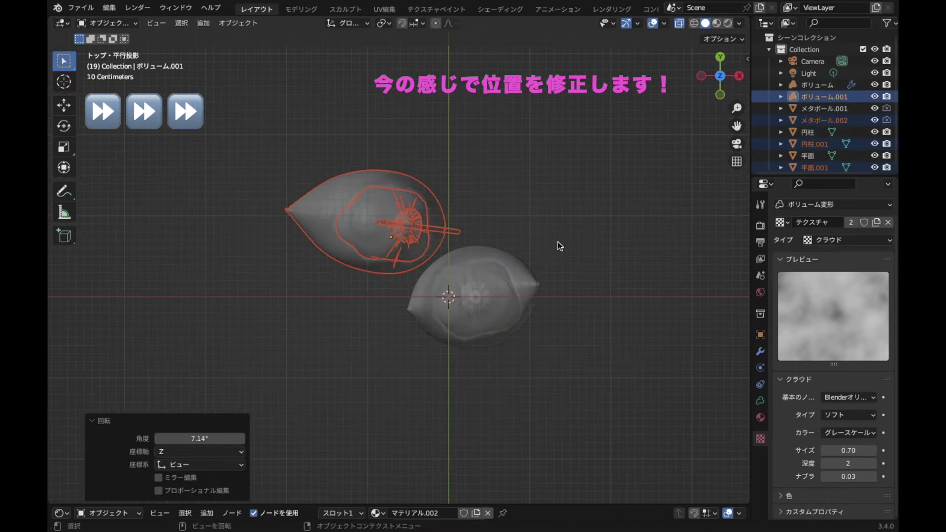
pyautogui.press('KP_1')
pyautogui.press('r')
pyautogui.click(612, 262)
pyautogui.press('r')
pyautogui.click(588, 312)
pyautogui.hotkey('ctrl', 'i')
pyautogui.hotkey('ctrl', 'i')
pyautogui.press('g')
pyautogui.click(524, 327)
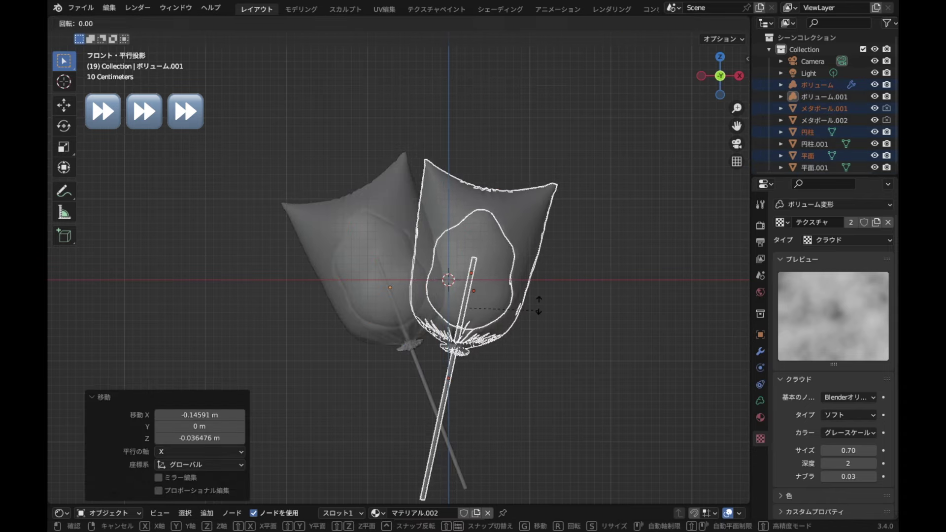
# Tilt the left bag slightly, deselect everything, and look through the scene camera
pyautogui.hotkey('ctrl', 'i')
pyautogui.press('r')
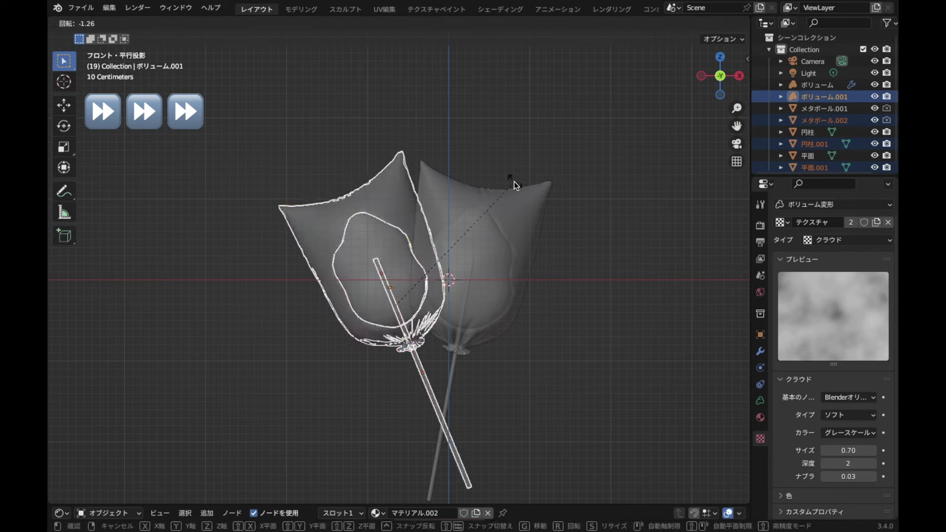
pyautogui.click(511, 182)
pyautogui.click(523, 381)
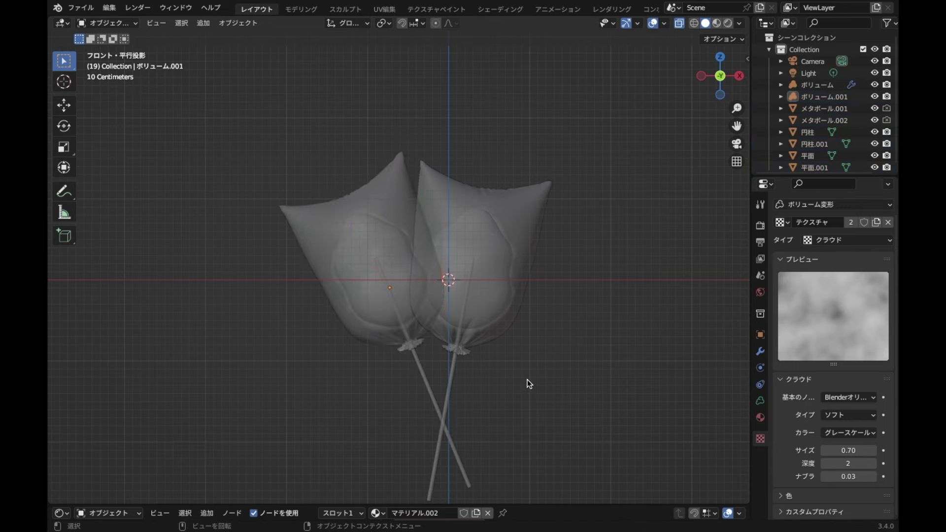
pyautogui.click(733, 150)
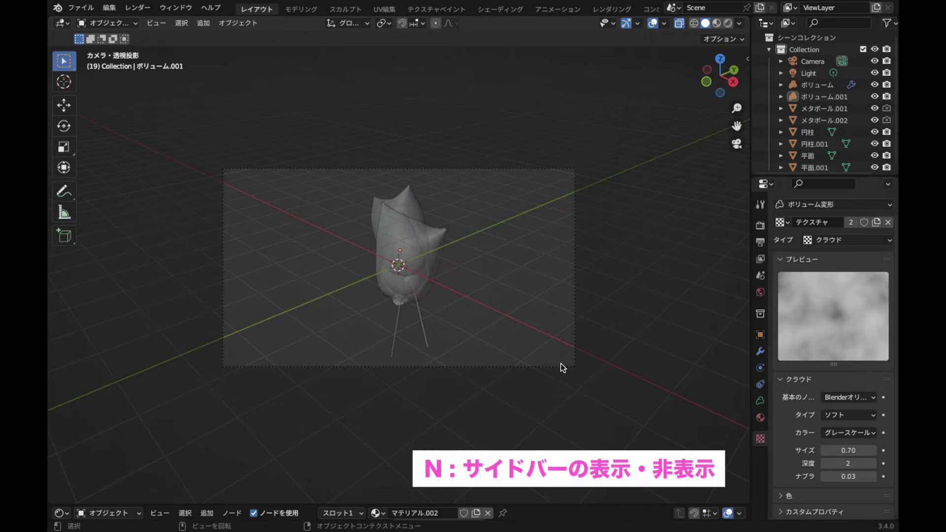
# Lock the camera to the view, orbit to frame both bags head-on, and disable X-ray
pyautogui.press('n')
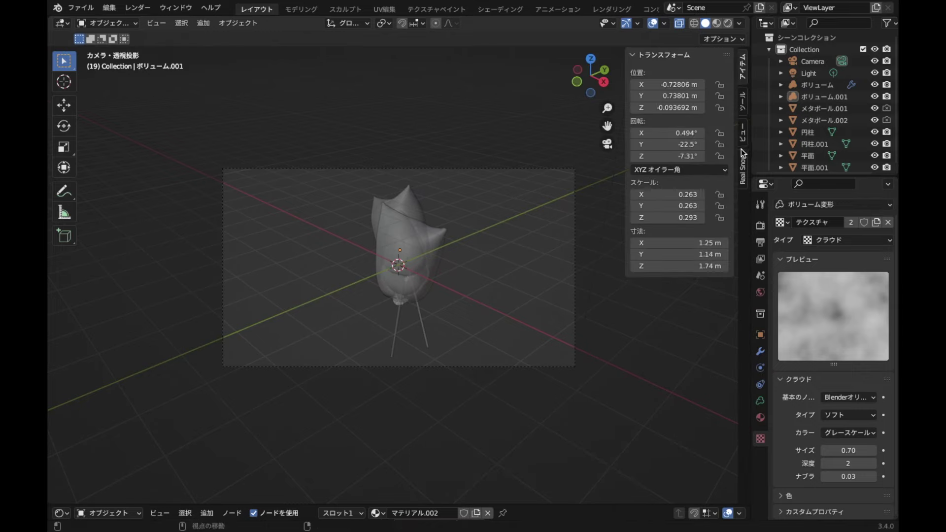
pyautogui.click(743, 145)
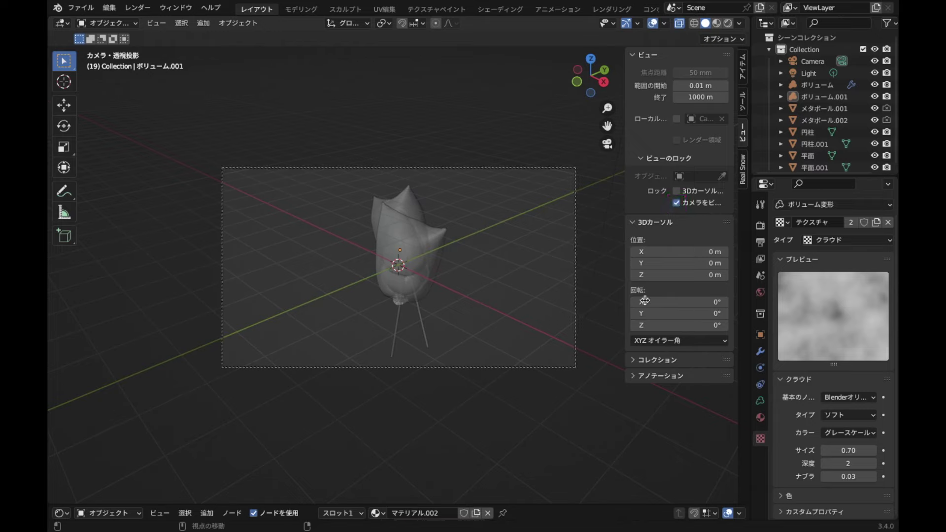
pyautogui.press('n')
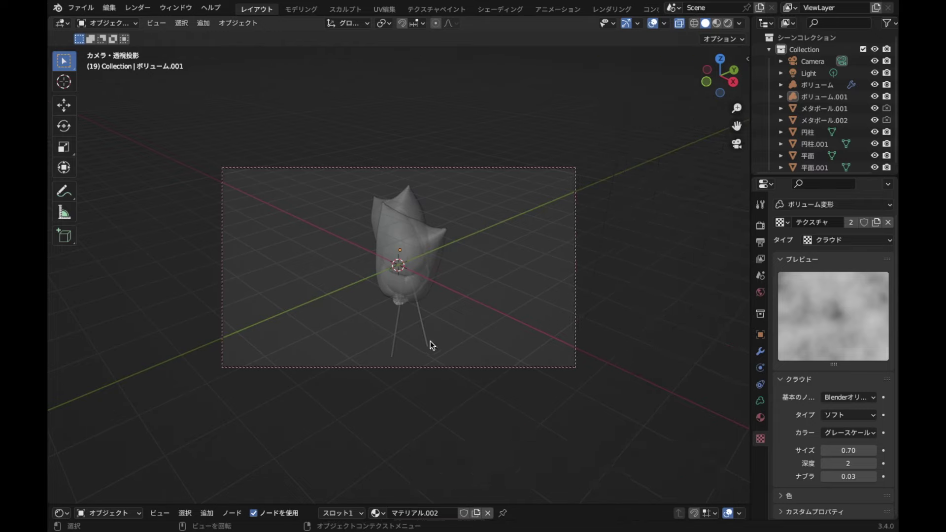
pyautogui.moveTo(412, 306)
pyautogui.mouseDown(button='middle')
pyautogui.moveTo(445, 309)
pyautogui.moveTo(481, 294)
pyautogui.mouseUp(button='middle')
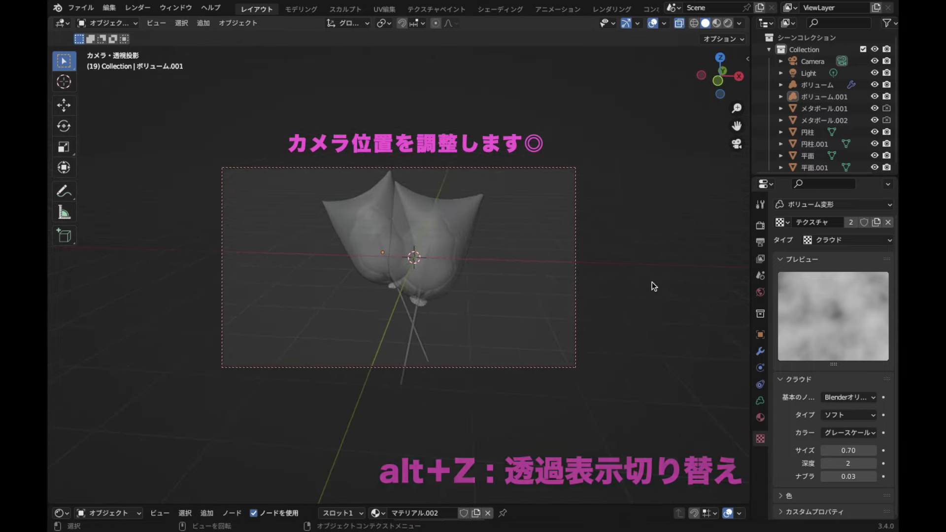
pyautogui.hotkey('alt', 'z')
pyautogui.moveTo(520, 271)
pyautogui.mouseDown(button='middle')
pyautogui.moveTo(472, 288)
pyautogui.moveTo(471, 302)
pyautogui.moveTo(486, 284)
pyautogui.moveTo(475, 262)
pyautogui.mouseUp(button='middle')
pyautogui.moveTo(511, 224); pyautogui.dragTo(391, 332)
pyautogui.press('r')
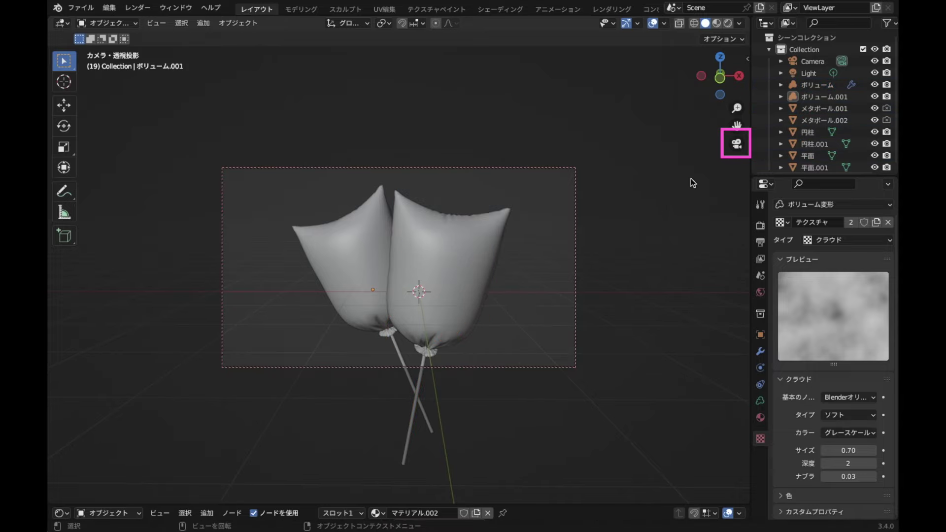
pyautogui.click(734, 148)
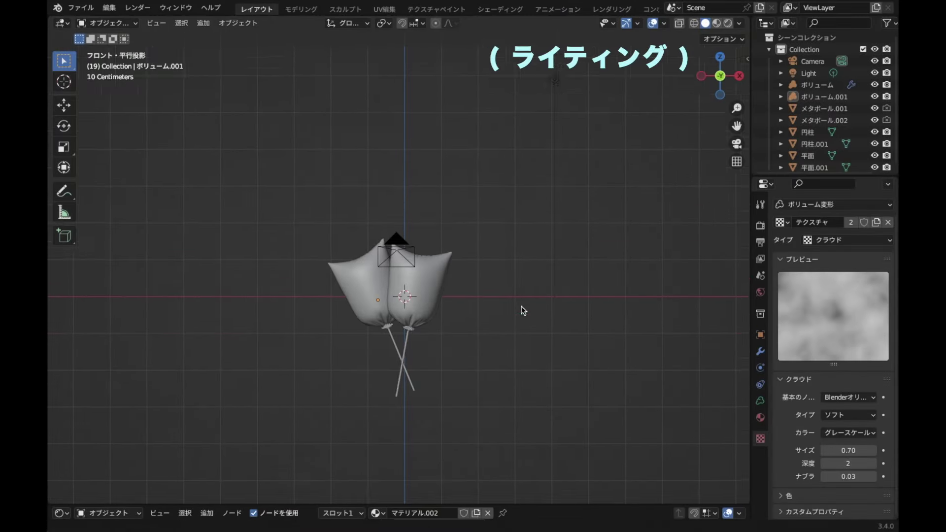
# Select and delete the point light above the bags
pyautogui.keyDown('shift'); pyautogui.moveTo(522, 306); pyautogui.dragTo(505, 351, button='middle'); pyautogui.keyUp('shift')
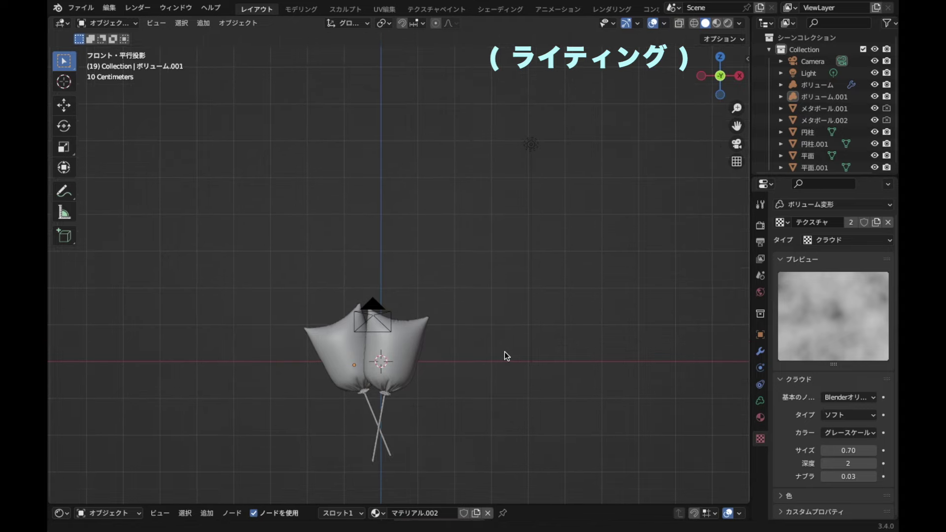
pyautogui.moveTo(513, 96); pyautogui.dragTo(564, 223)
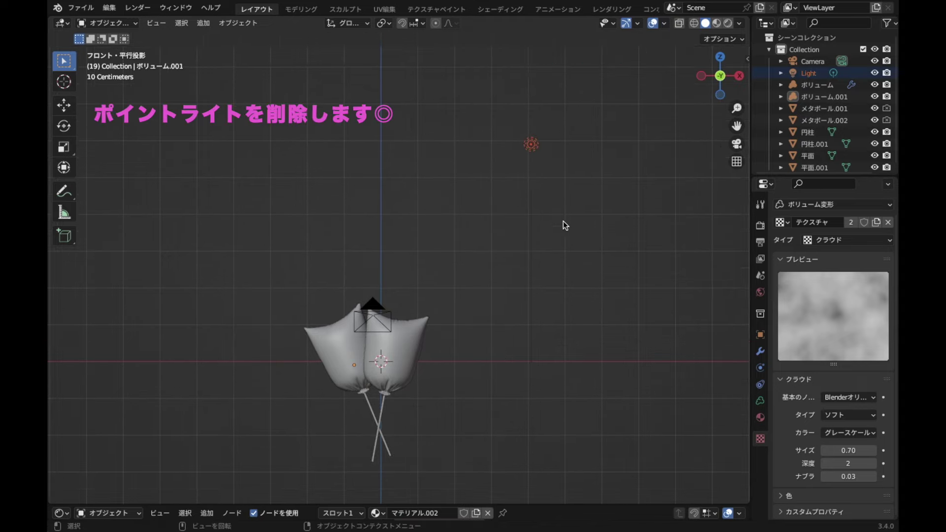
pyautogui.press('x')
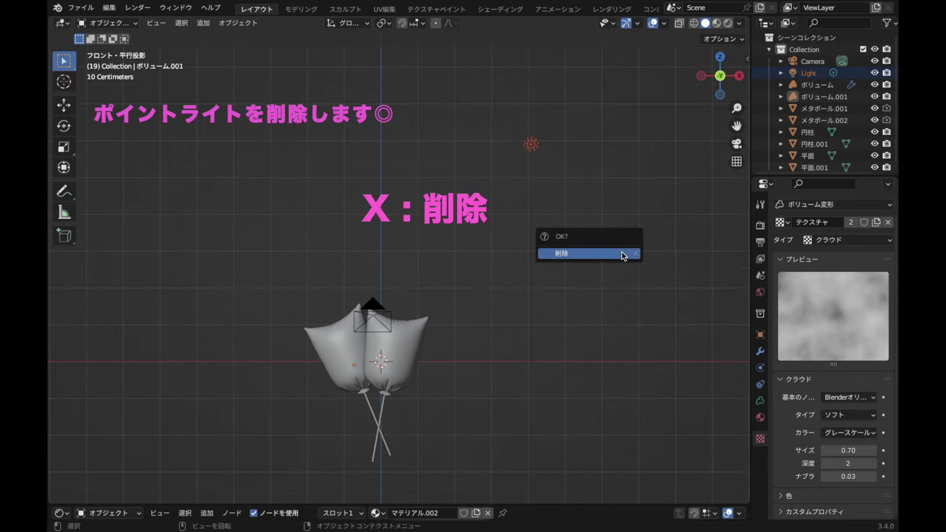
pyautogui.click(563, 254)
# Add an Area light and raise it about 3.7 m along Z above the bags
pyautogui.moveTo(634, 200)
pyautogui.mouseDown(button='middle')
pyautogui.moveTo(598, 271)
pyautogui.moveTo(554, 271)
pyautogui.moveTo(570, 229)
pyautogui.mouseUp(button='middle')
pyautogui.scroll(2, 570, 229)
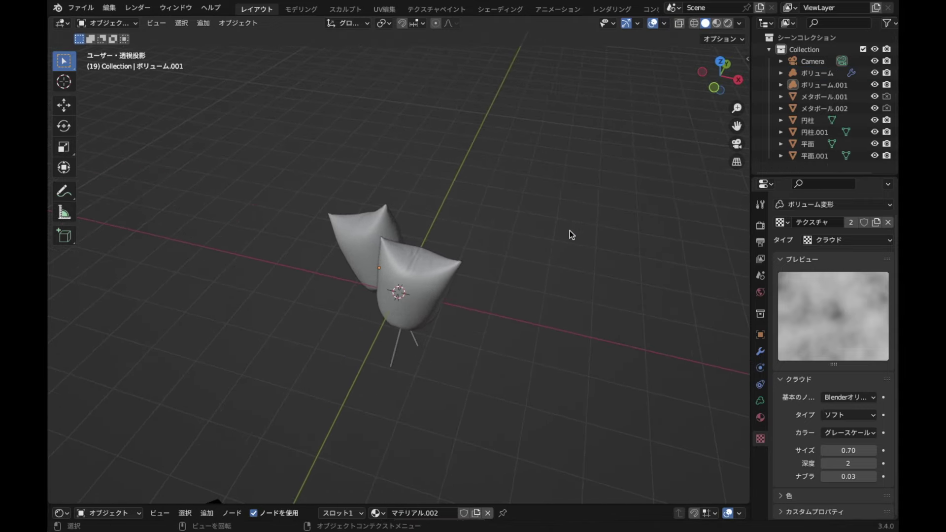
pyautogui.hotkey('shift', 'a')
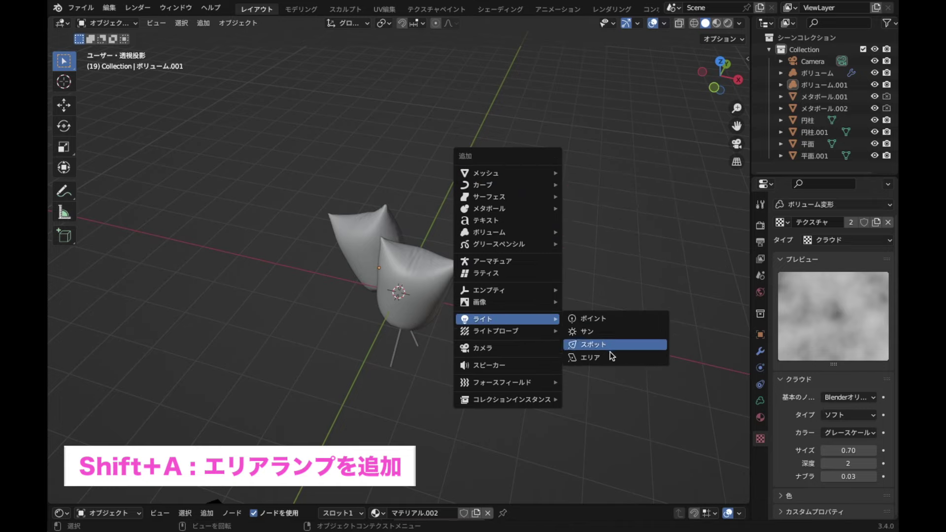
pyautogui.click(611, 357)
pyautogui.press('g')
pyautogui.press('z')
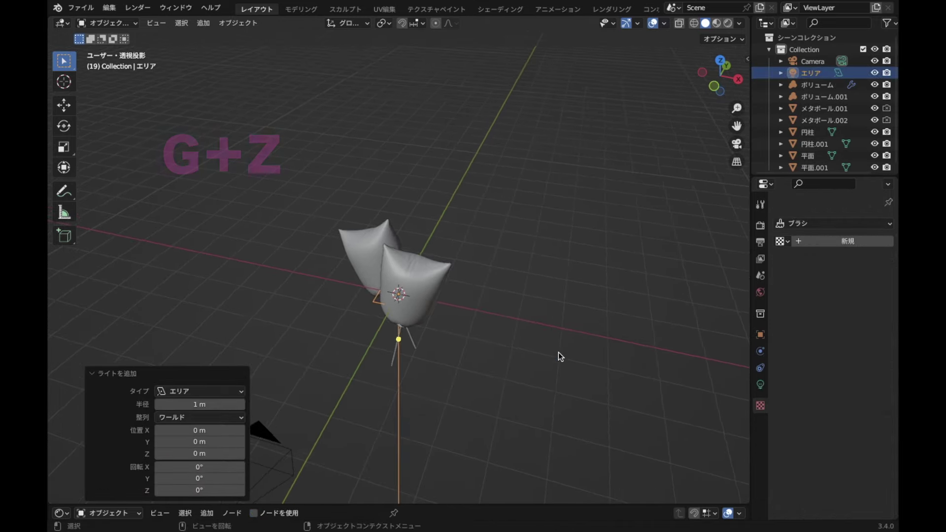
pyautogui.click(574, 245)
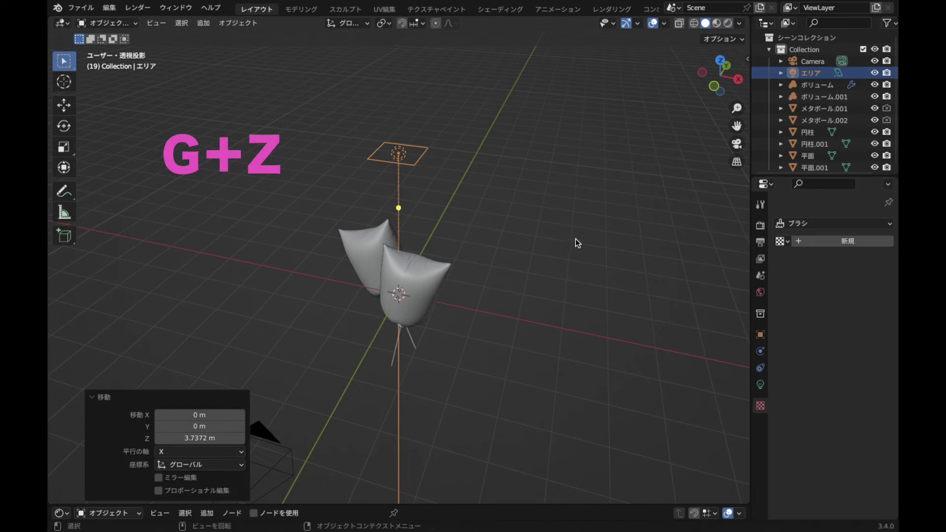
pyautogui.click(760, 385)
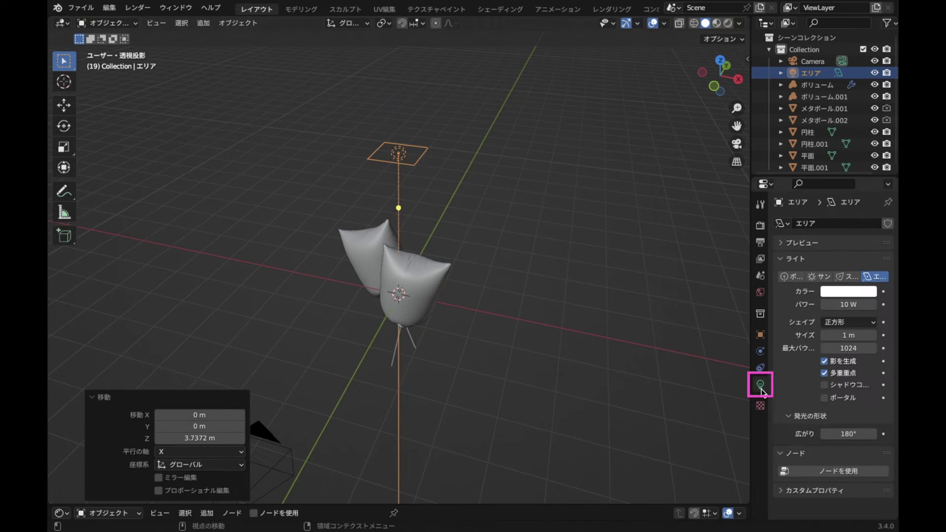
# Give the area light 1300 W power and an Ellipse shape
pyautogui.click(855, 305)
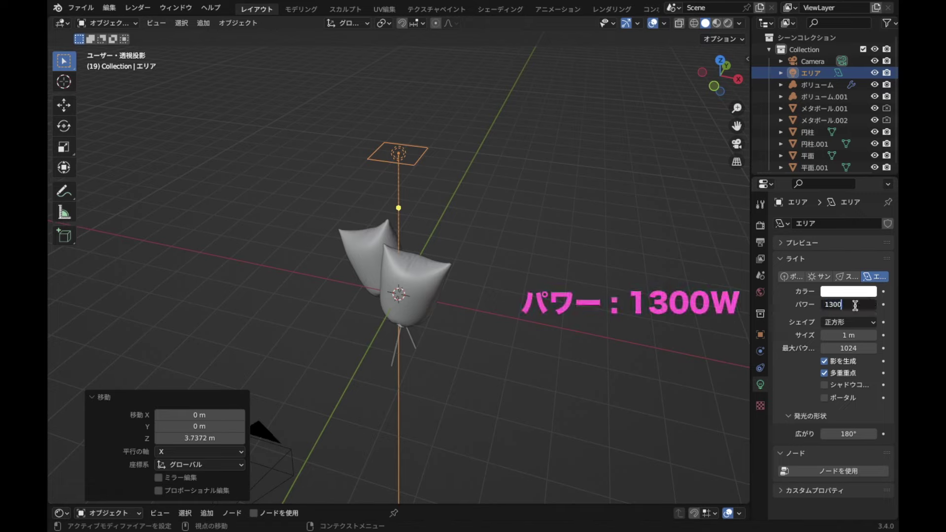
pyautogui.press('Return')
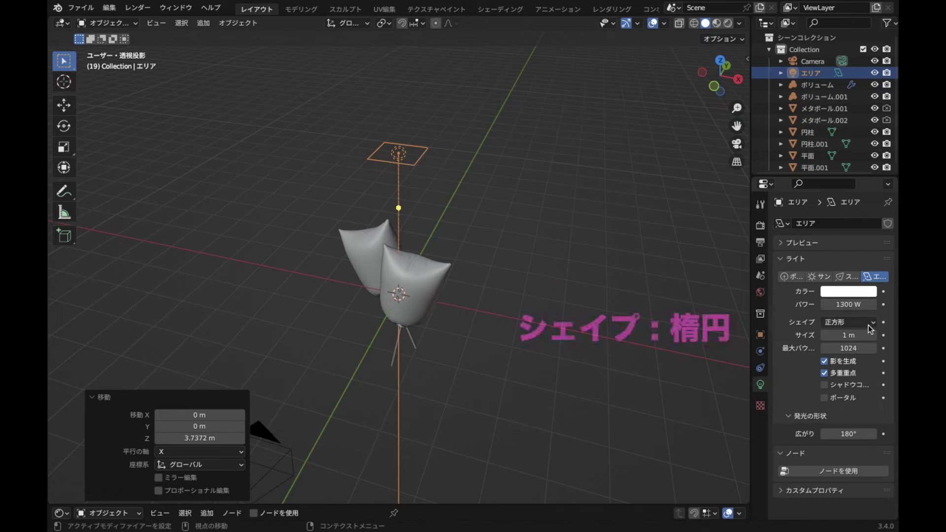
pyautogui.click(869, 324)
pyautogui.click(836, 377)
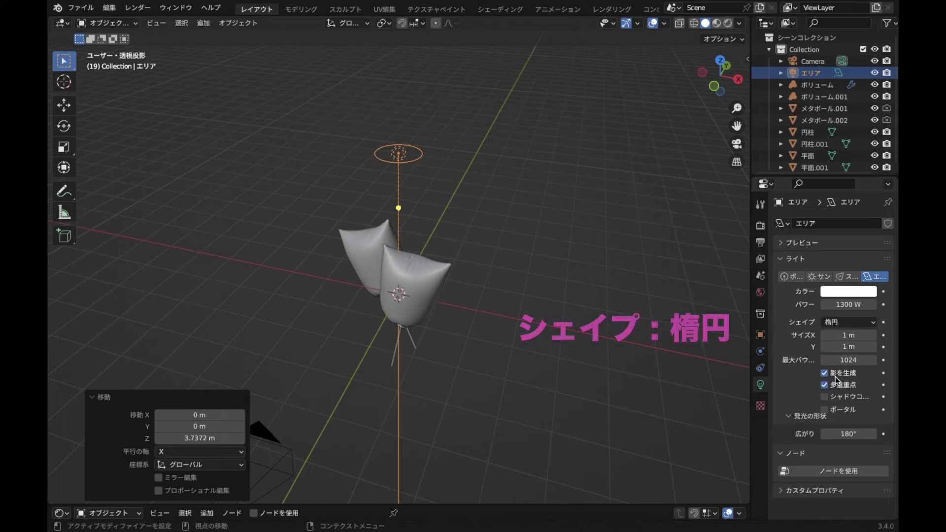
# In top view, move the light below-left of the bags and scale it to 0.248
pyautogui.moveTo(748, 334); pyautogui.dragTo(687, 330, button='middle')
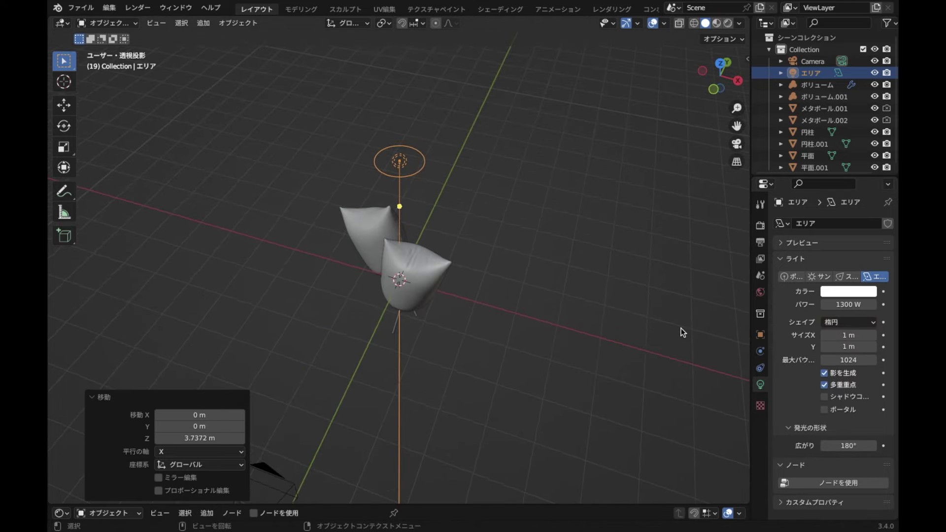
pyautogui.click(723, 67)
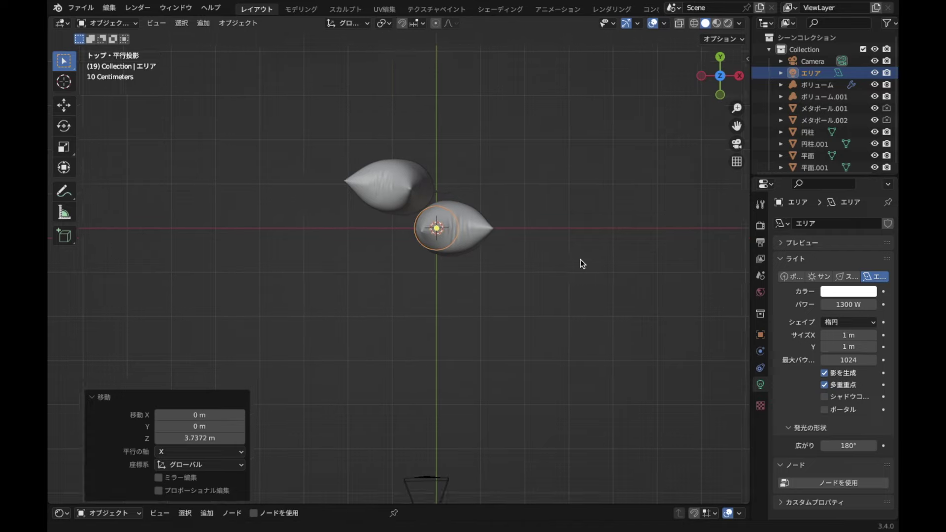
pyautogui.press('g')
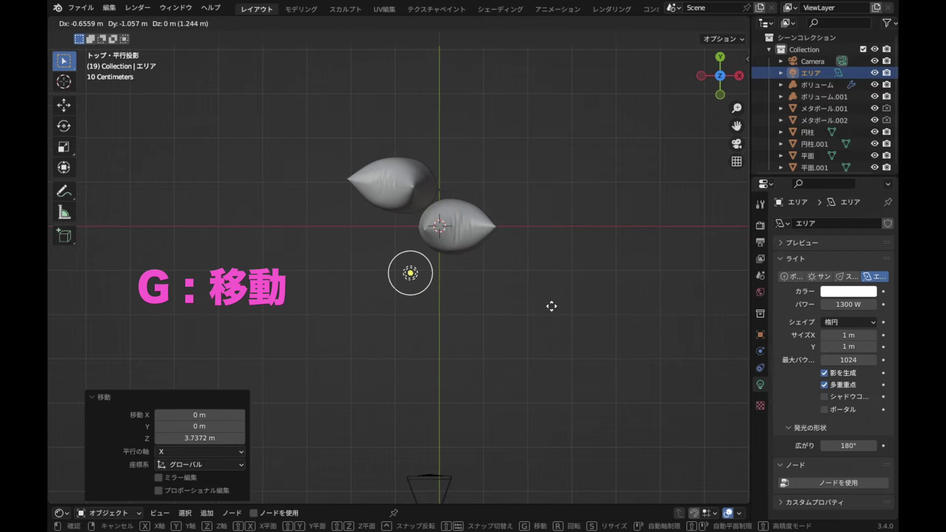
pyautogui.click(552, 306)
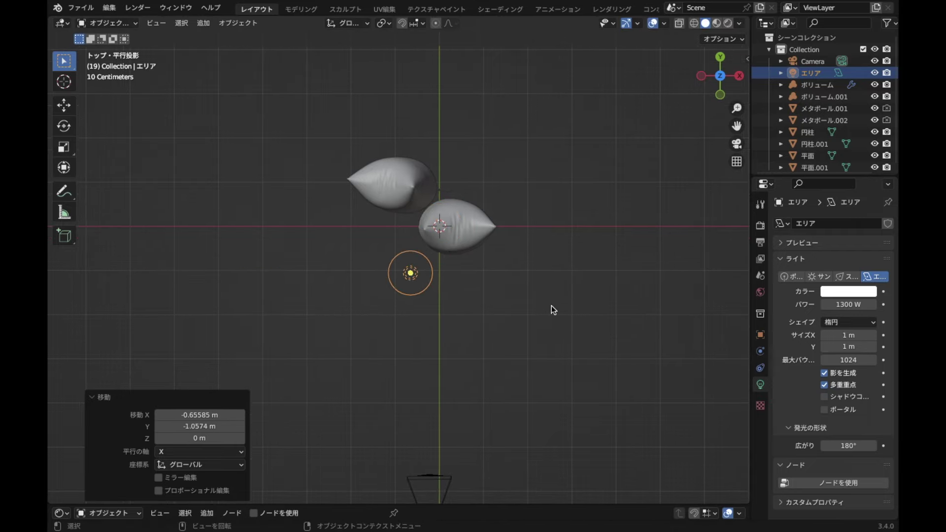
pyautogui.scroll(2, 551, 305)
pyautogui.keyDown('shift'); pyautogui.moveTo(552, 306); pyautogui.dragTo(542, 332, button='middle'); pyautogui.keyUp('shift')
pyautogui.press('s')
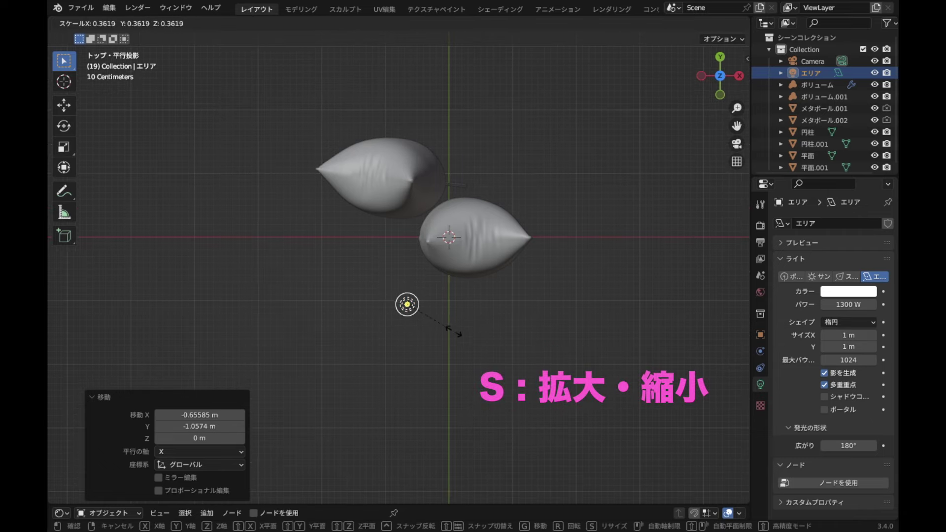
pyautogui.click(439, 327)
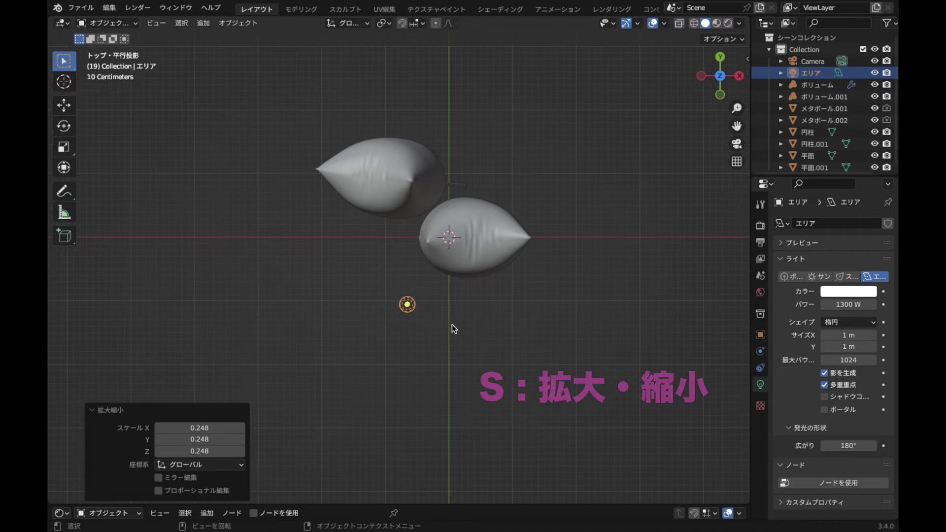
pyautogui.scroll(-1, 507, 332)
pyautogui.moveTo(584, 366)
pyautogui.mouseDown(button='middle')
pyautogui.moveTo(529, 265)
pyautogui.moveTo(497, 256)
pyautogui.mouseUp(button='middle')
# Rotate the area light 2.72° about the X axis
pyautogui.press('r')
pyautogui.press('x')
pyautogui.click(540, 340)
pyautogui.moveTo(540, 339)
pyautogui.mouseDown(button='middle')
pyautogui.moveTo(557, 336)
pyautogui.moveTo(611, 356)
pyautogui.moveTo(618, 331)
pyautogui.moveTo(567, 226)
pyautogui.mouseUp(button='middle')
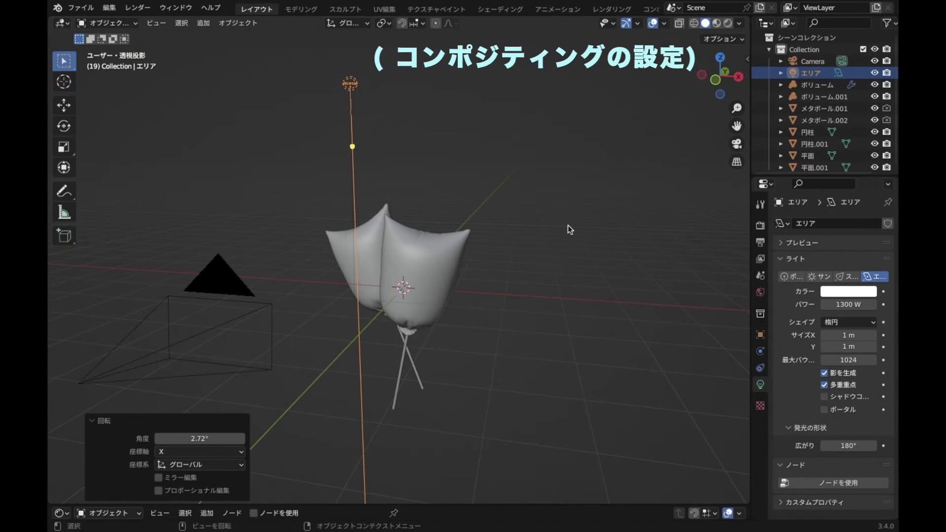
# Lower the Cycles Render Max Samples to 150 in Render properties
pyautogui.click(753, 231)
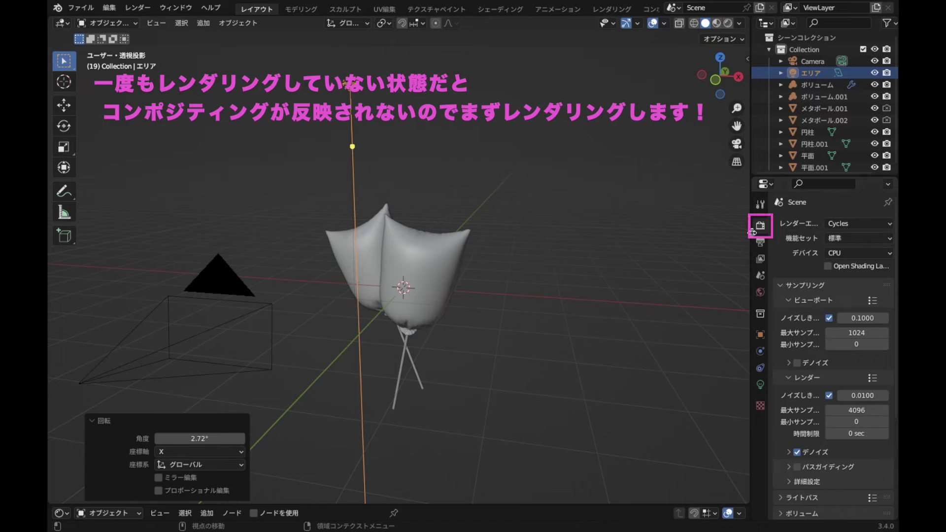
pyautogui.scroll(-3, 799, 315)
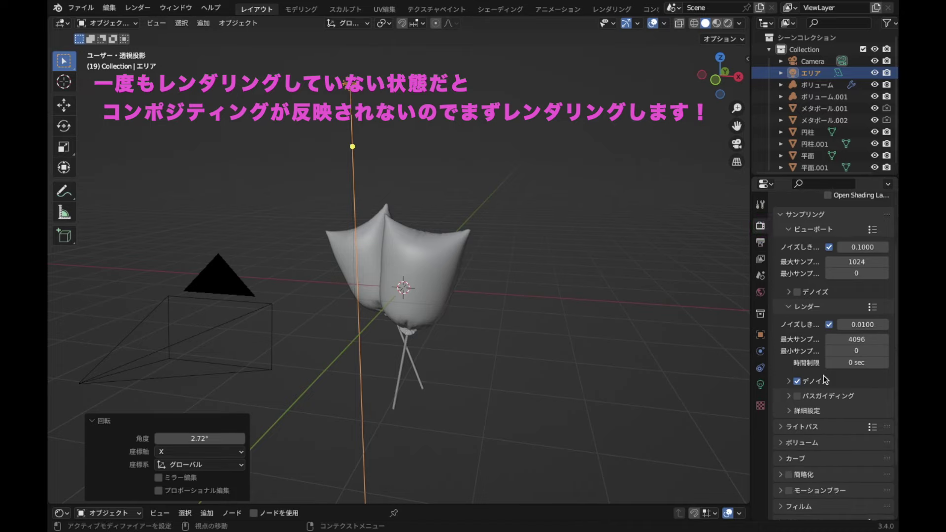
pyautogui.scroll(3, 826, 379)
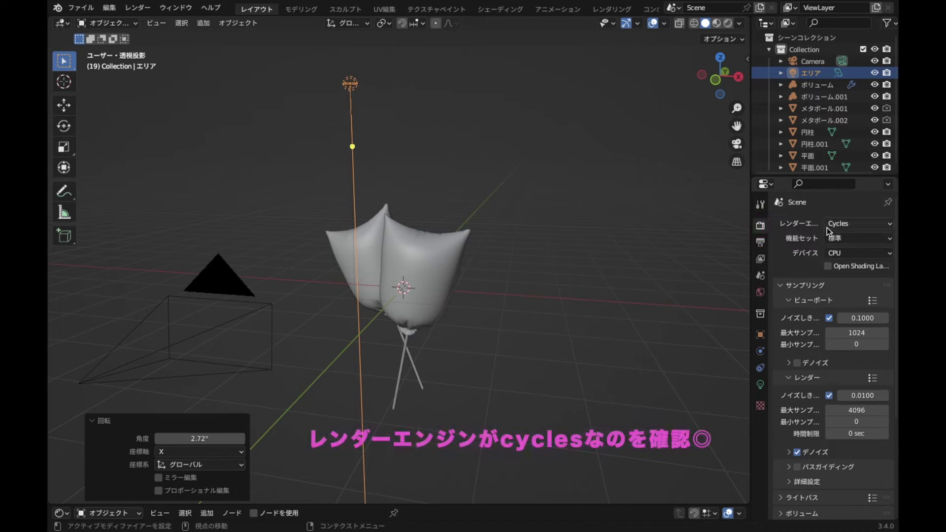
pyautogui.scroll(-3, 812, 392)
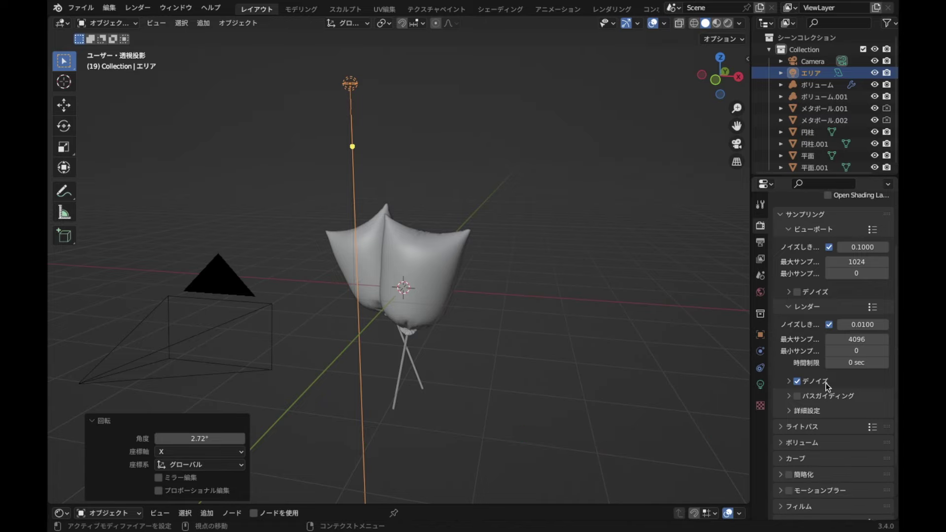
pyautogui.click(849, 340)
pyautogui.write('150')
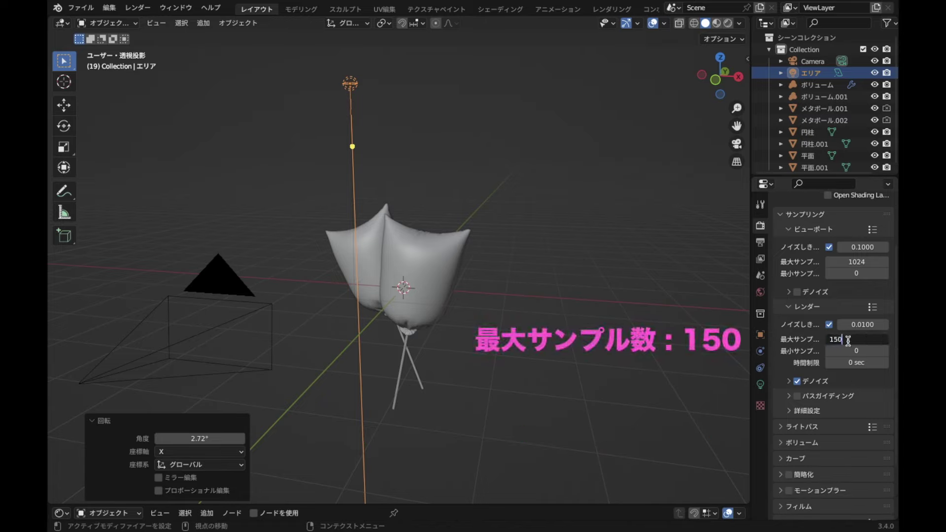
pyautogui.press('Return')
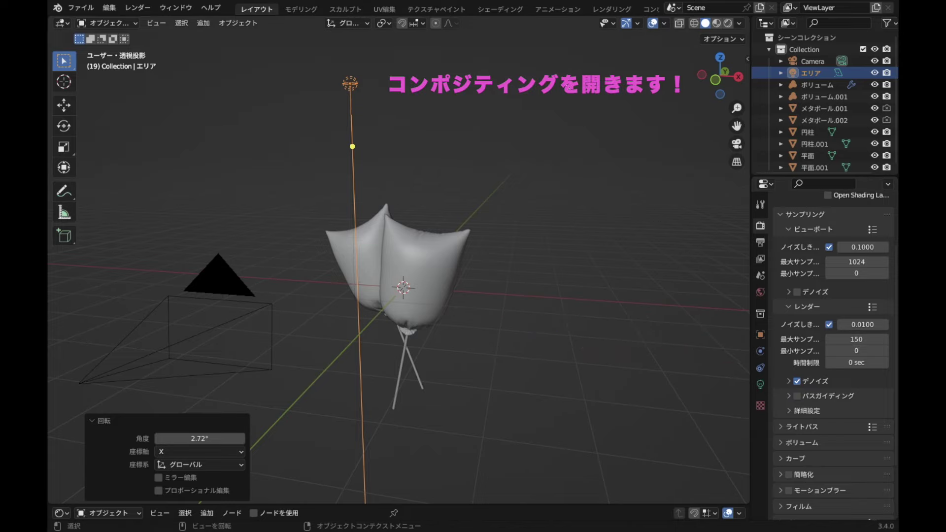
pyautogui.scroll(-2, 597, 13)
pyautogui.scroll(-2, 597, 13)
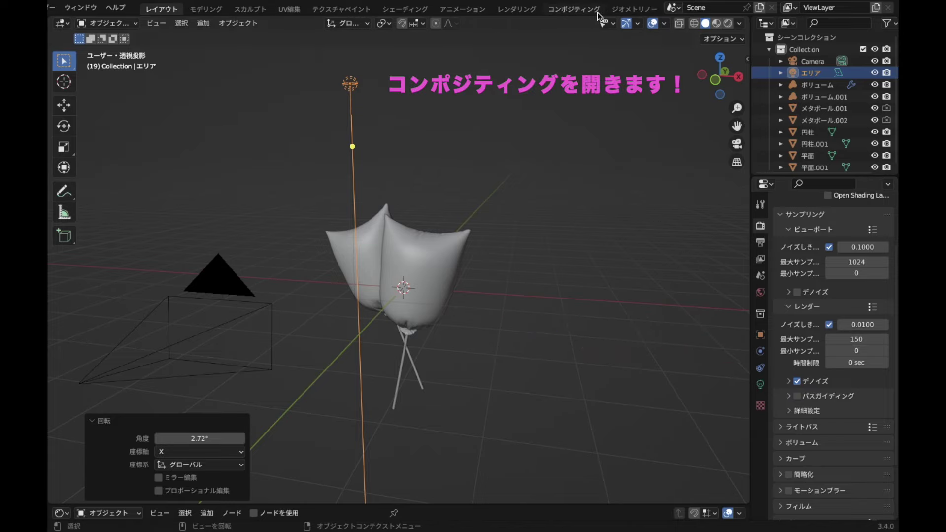
# In the Compositing workspace, hide the sidebar, tick Use Nodes, and split the node editor in two
pyautogui.scroll(-1, 598, 12)
pyautogui.click(586, 10)
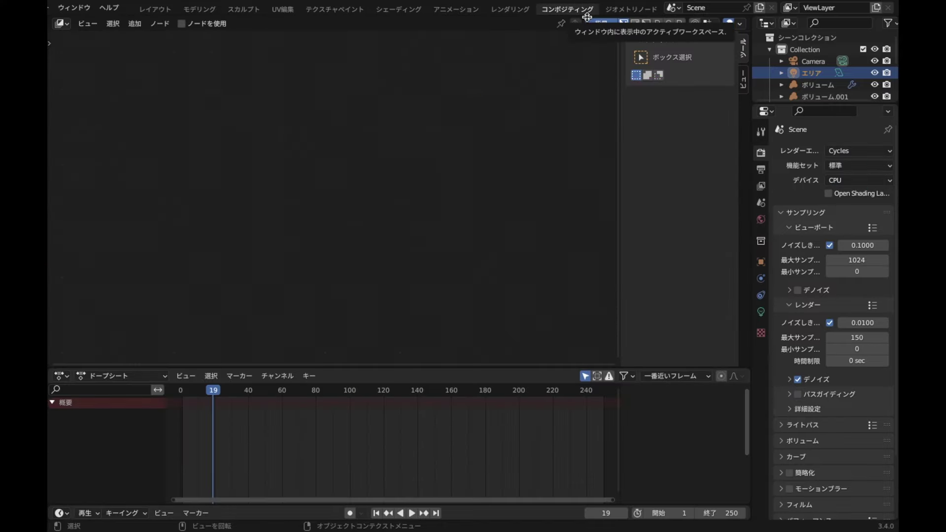
pyautogui.press('n')
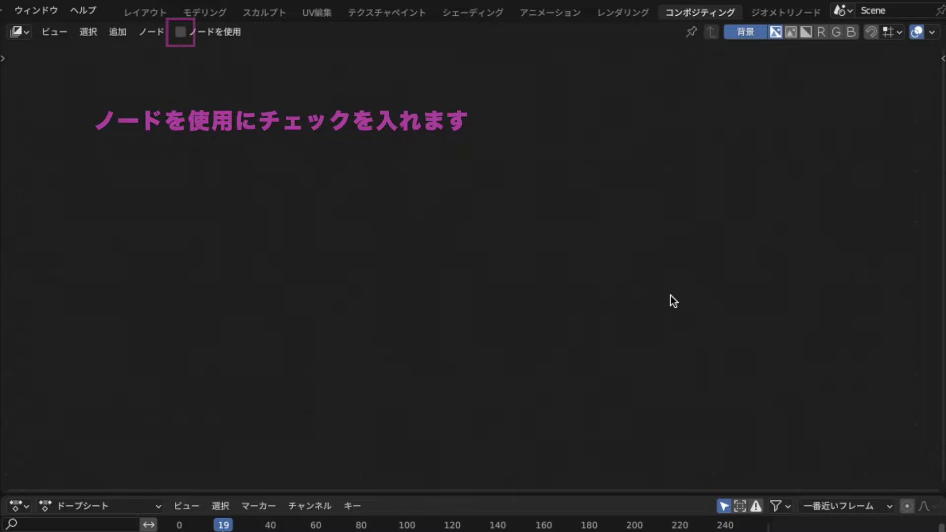
pyautogui.click(180, 32)
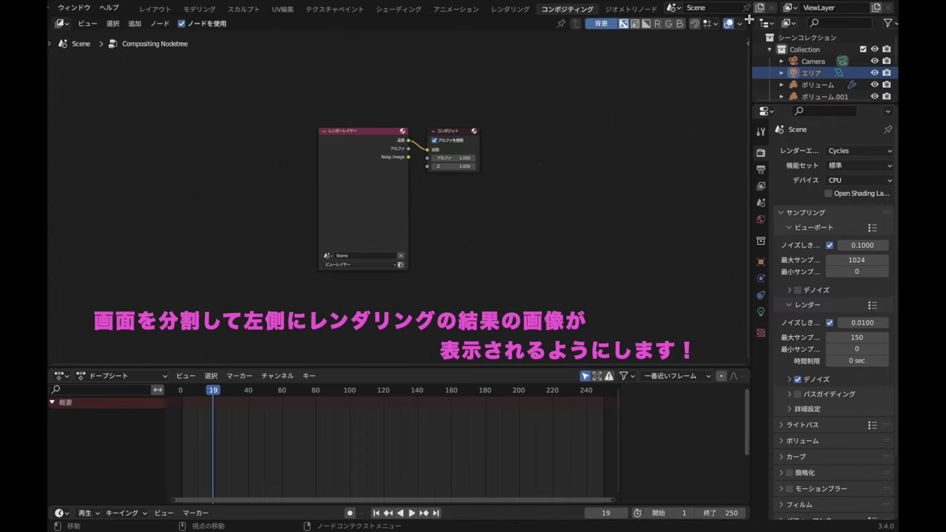
pyautogui.moveTo(729, 18); pyautogui.dragTo(431, 186)
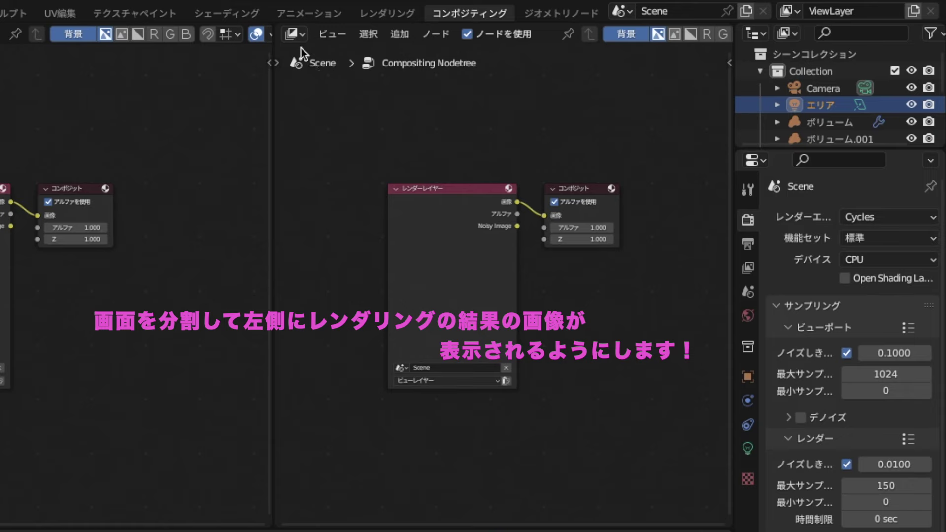
# Turn the right pane into an Image Editor displaying Render Result
pyautogui.click(447, 25)
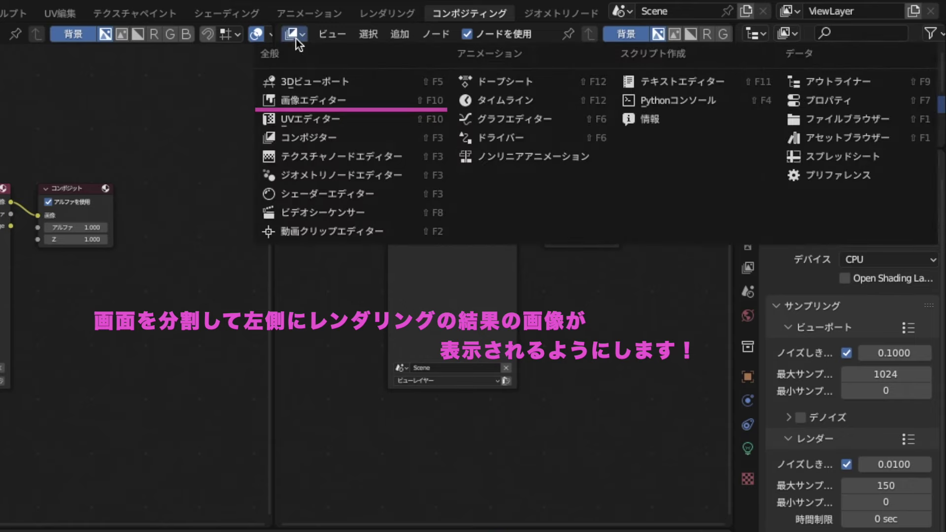
pyautogui.click(343, 103)
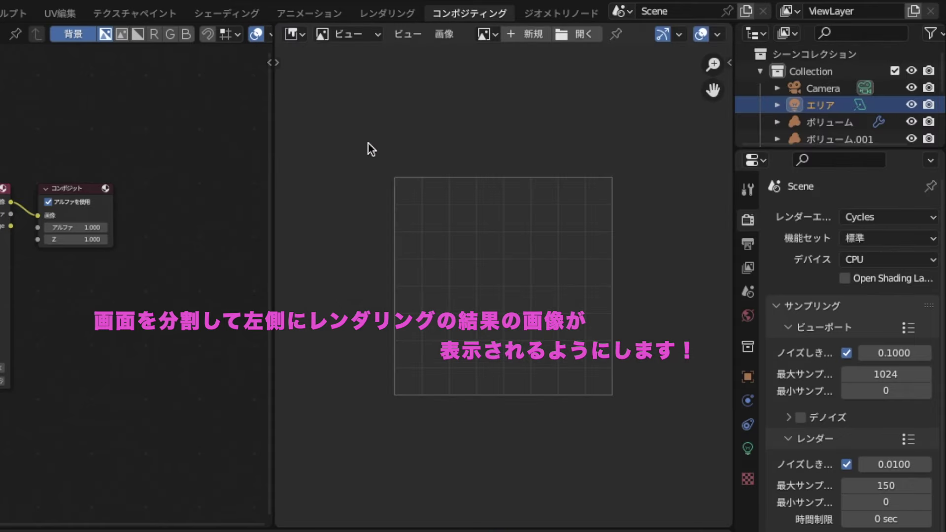
pyautogui.click(493, 36)
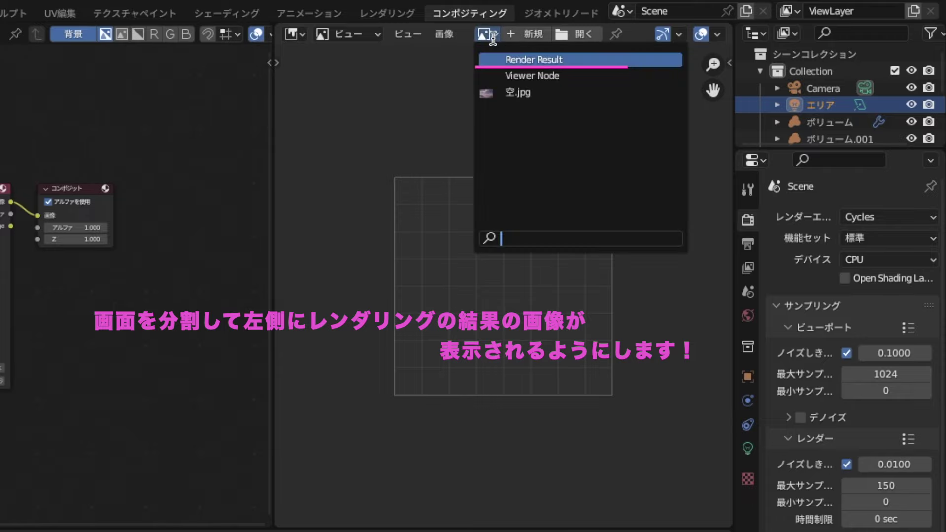
pyautogui.click(562, 58)
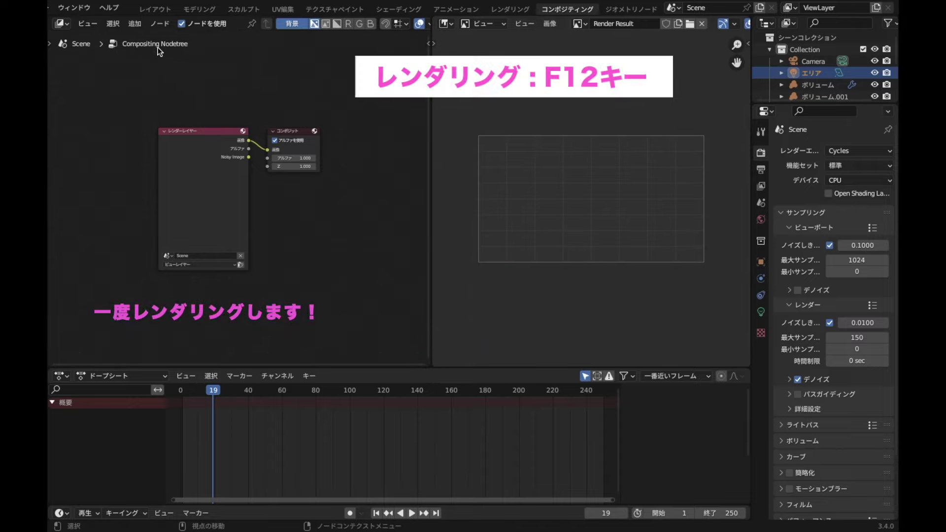
# Render Image of the current frame, resize and move the render window, then close it when finished
pyautogui.moveTo(115, 14); pyautogui.dragTo(188, 13, button='middle')
pyautogui.click(138, 7)
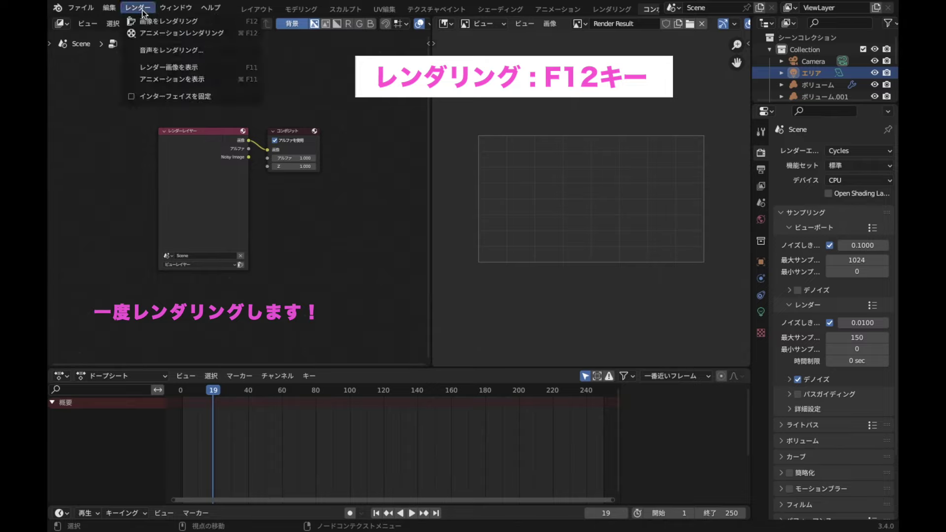
pyautogui.click(191, 26)
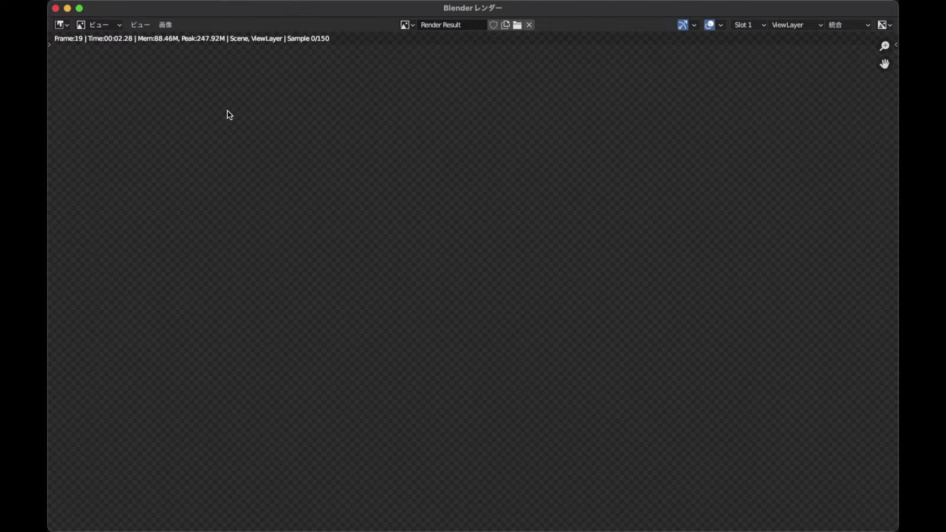
pyautogui.click(892, 9)
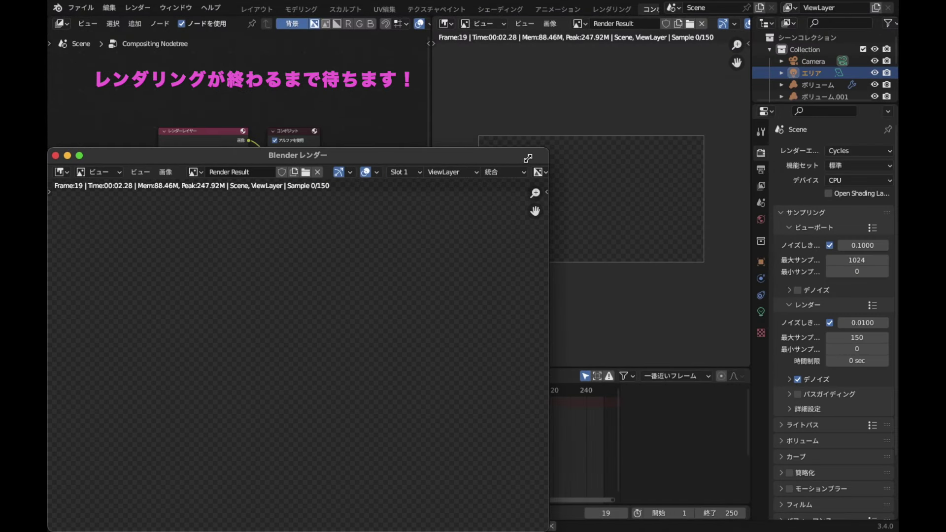
pyautogui.moveTo(528, 159); pyautogui.dragTo(501, 179)
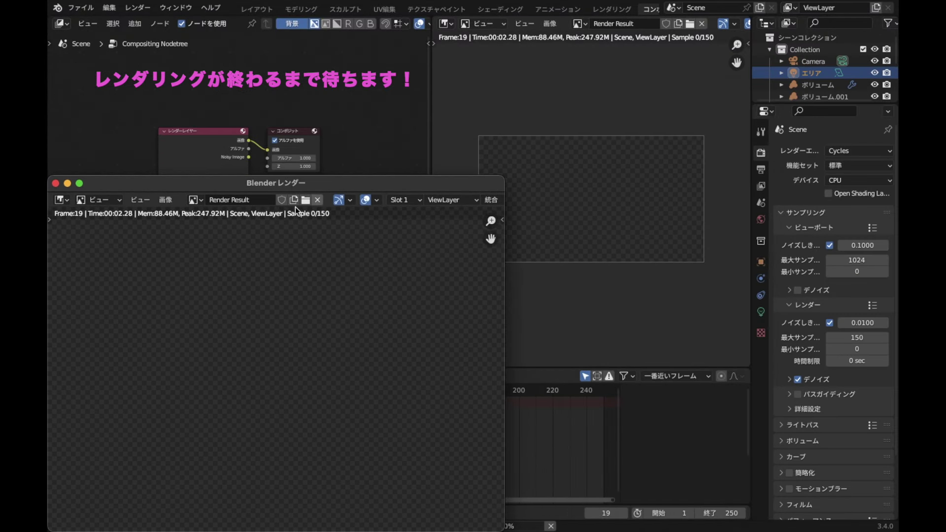
pyautogui.moveTo(283, 187); pyautogui.dragTo(295, 151)
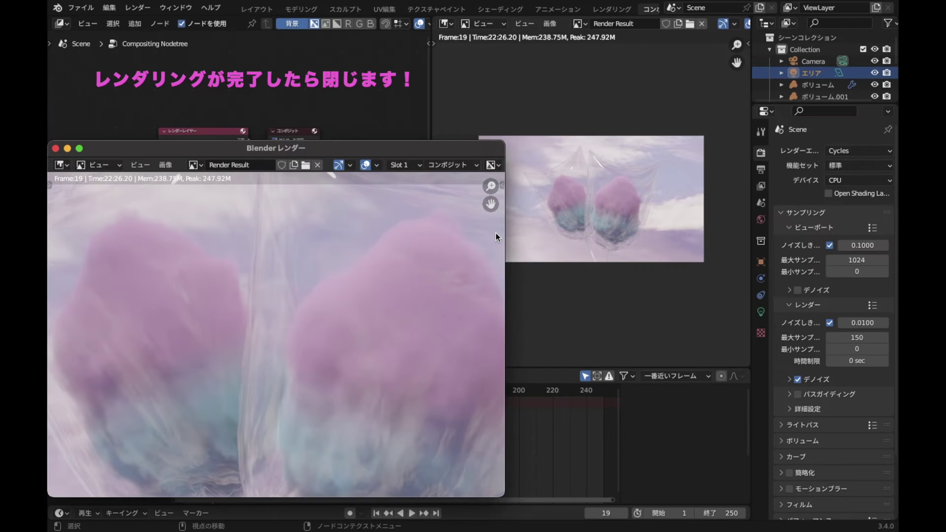
pyautogui.moveTo(404, 150); pyautogui.dragTo(559, 186)
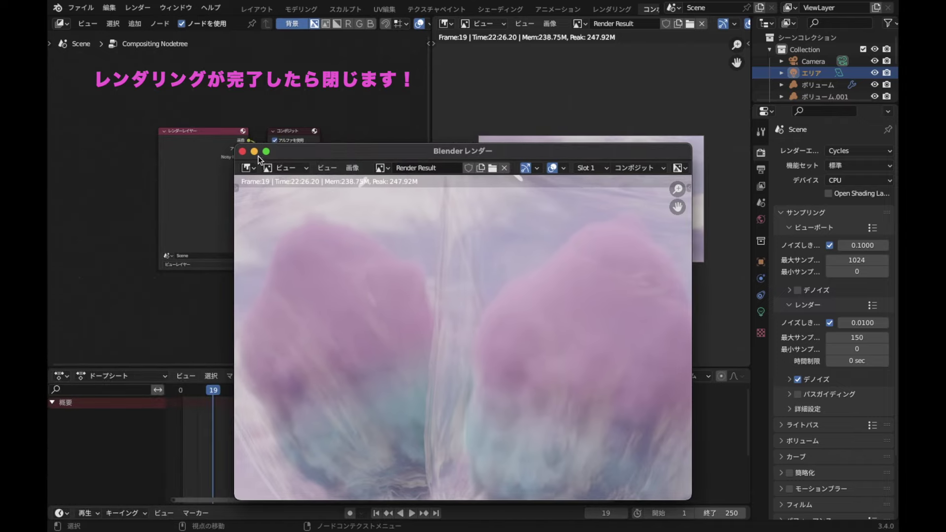
pyautogui.click(244, 152)
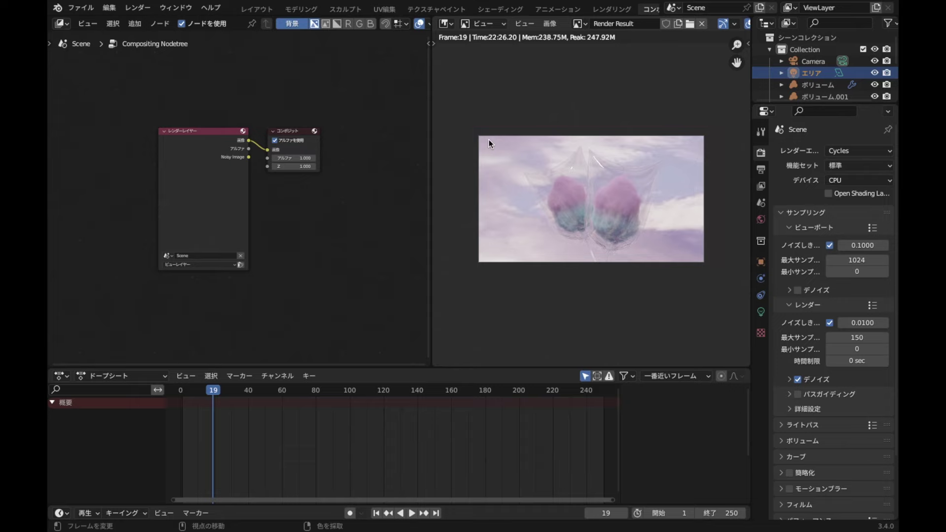
# Drag the Composite node right to clear space for a Color node
pyautogui.scroll(1, 508, 160)
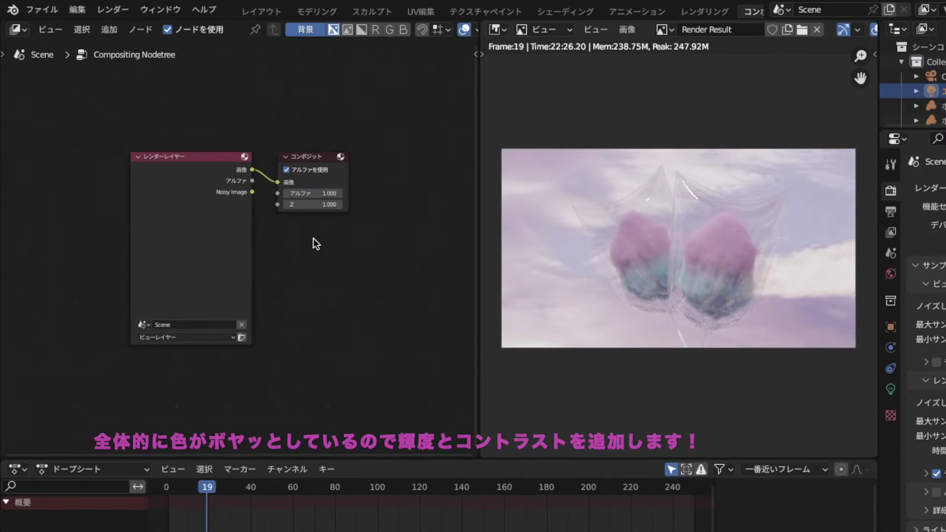
pyautogui.scroll(1, 298, 194)
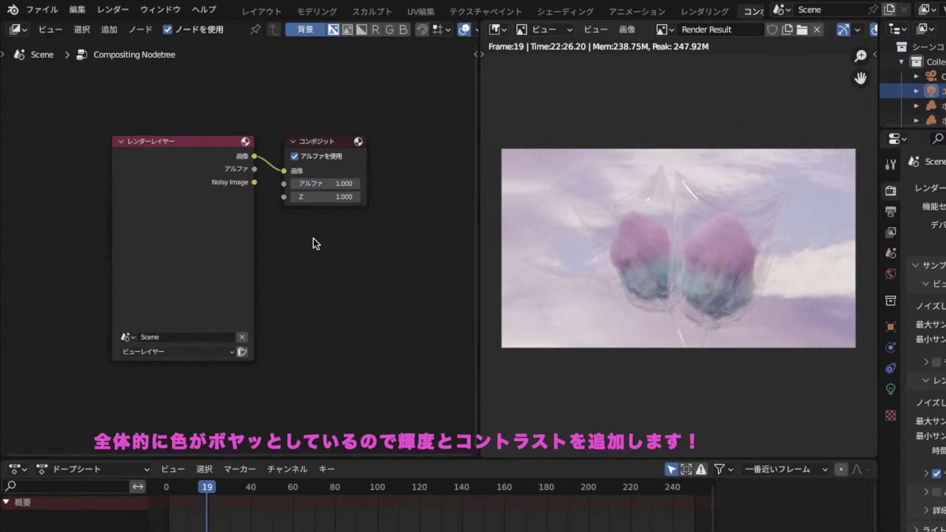
pyautogui.moveTo(299, 194); pyautogui.dragTo(274, 206, button='middle')
pyautogui.moveTo(282, 256); pyautogui.dragTo(242, 253, button='middle')
pyautogui.moveTo(247, 170); pyautogui.dragTo(411, 226)
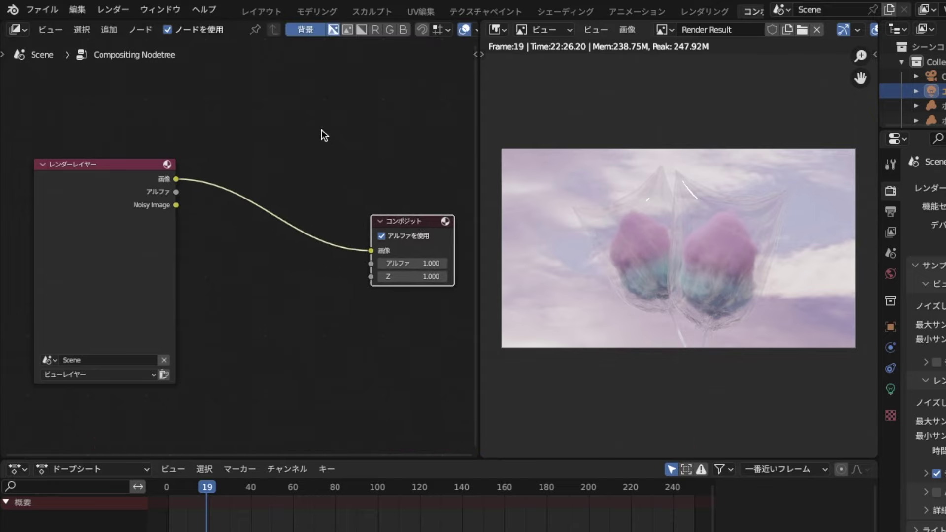
pyautogui.hotkey('shift', 'a')
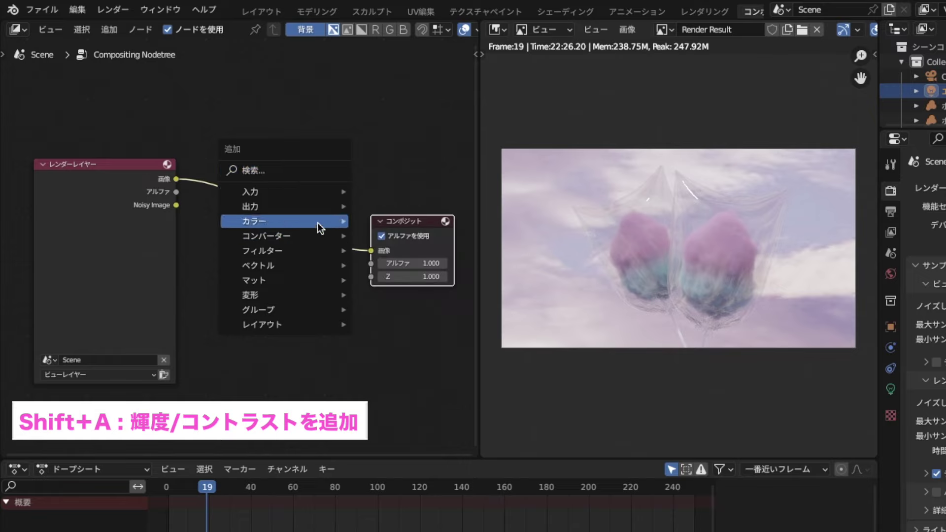
pyautogui.moveTo(284, 221)
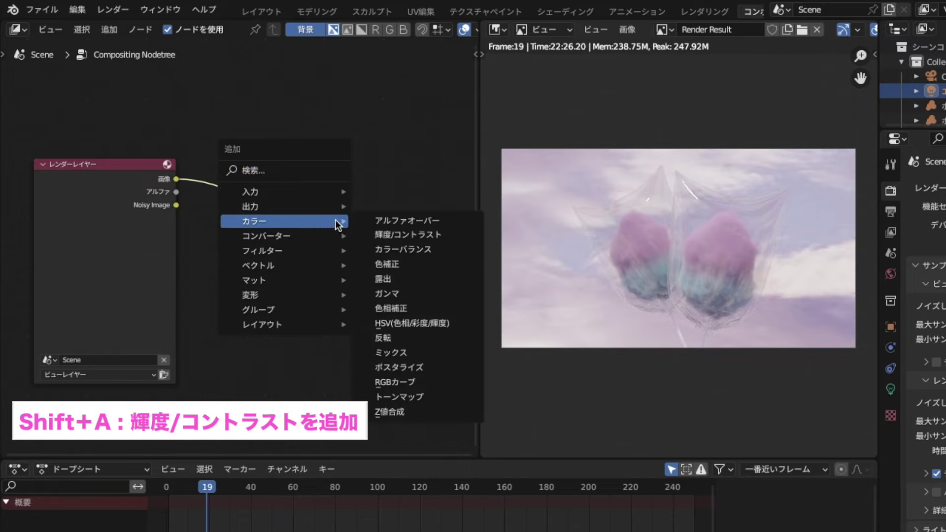
# Insert a Bright/Contrast node on the link between Render Layers and Composite
pyautogui.click(423, 235)
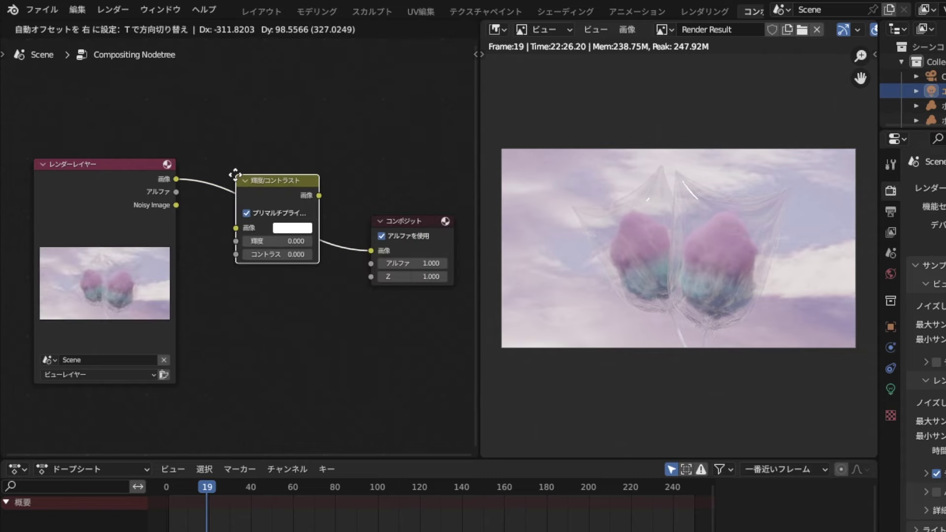
pyautogui.click(235, 175)
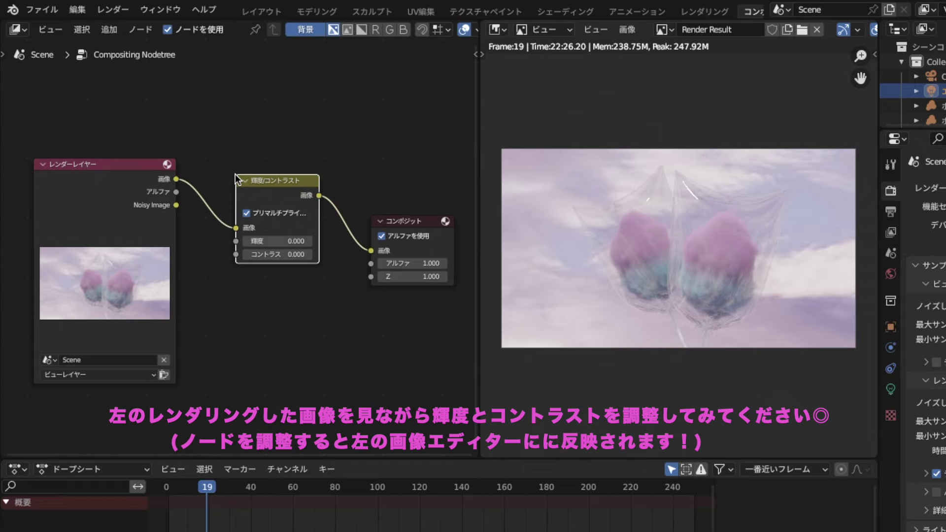
pyautogui.scroll(1, 268, 255)
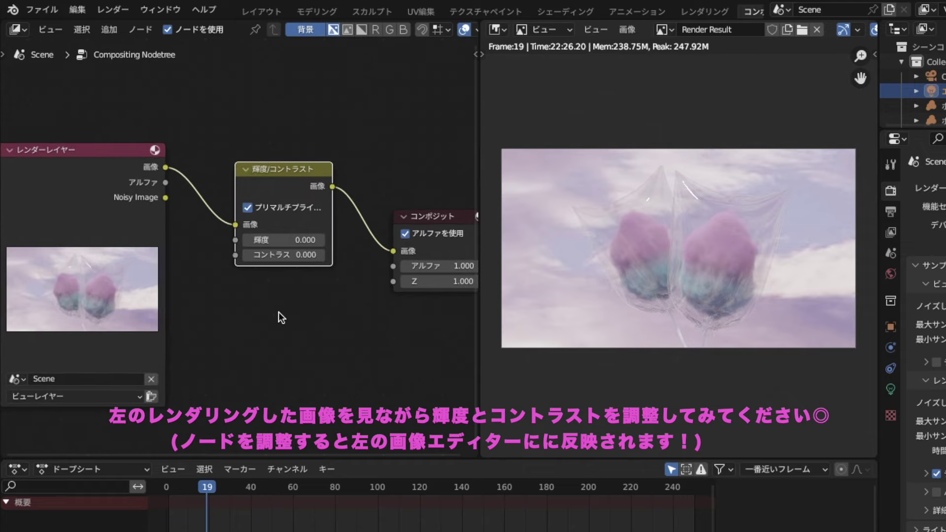
pyautogui.scroll(1, 281, 287)
# Set the Bright/Contrast node to contrast 10 and brightness -0.3
pyautogui.moveTo(288, 256); pyautogui.dragTo(315, 256)
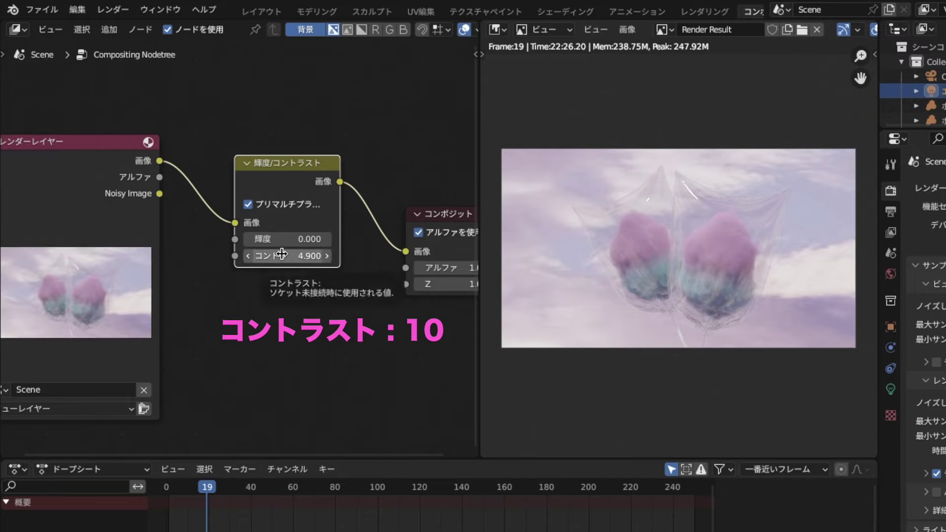
pyautogui.moveTo(282, 254); pyautogui.dragTo(315, 255)
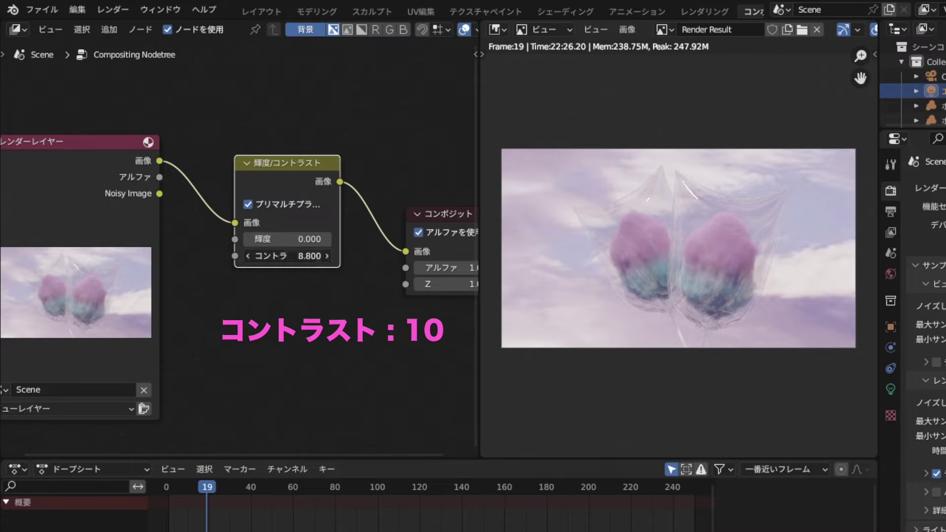
pyautogui.click(313, 260)
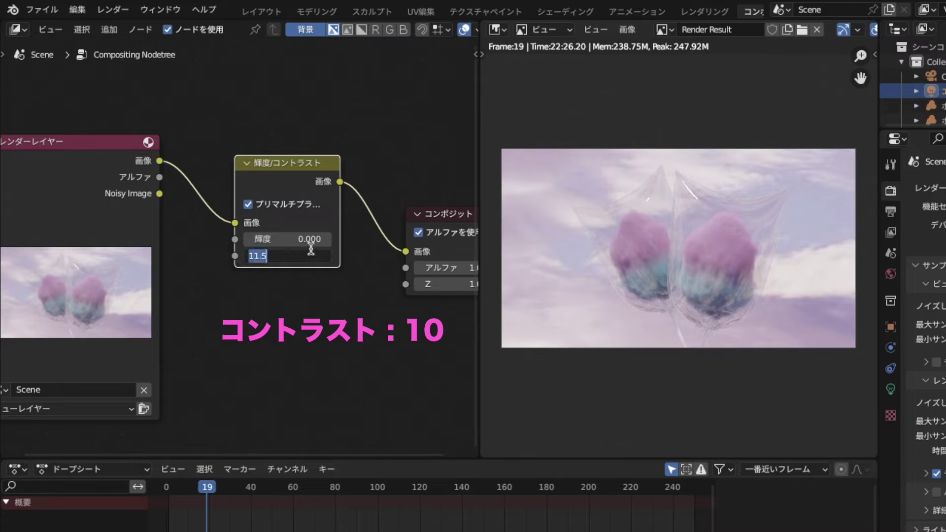
pyautogui.write('10')
pyautogui.press('Return')
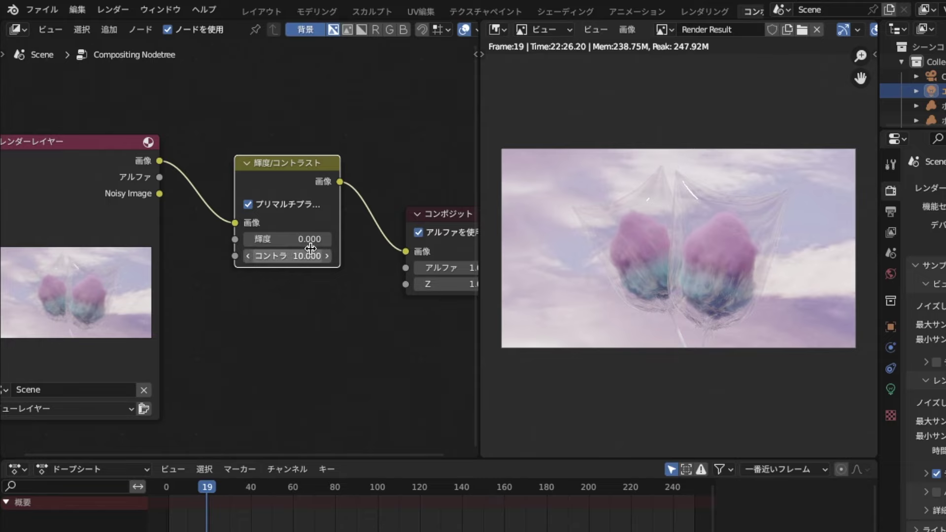
pyautogui.moveTo(273, 239); pyautogui.dragTo(289, 241)
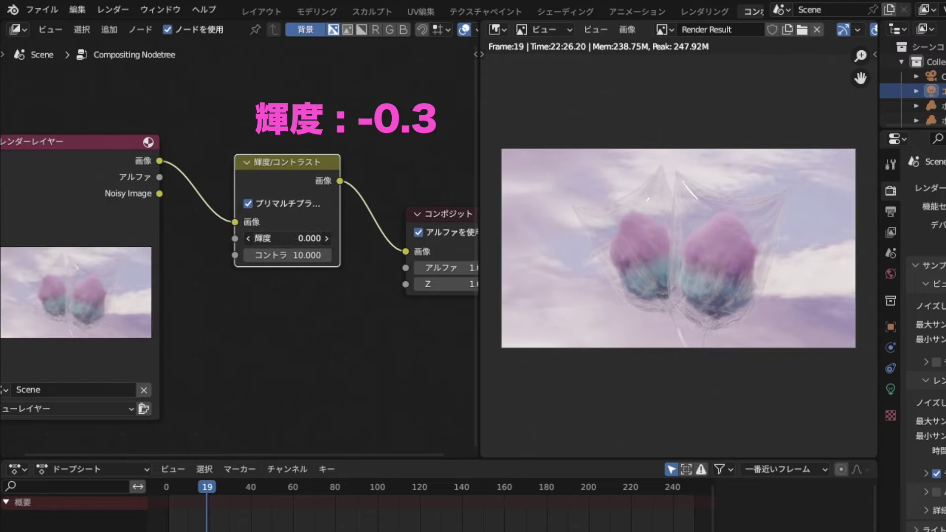
pyautogui.moveTo(288, 238)
pyautogui.mouseDown()
pyautogui.moveTo(266, 238)
pyautogui.moveTo(306, 236)
pyautogui.moveTo(289, 239)
pyautogui.mouseUp()
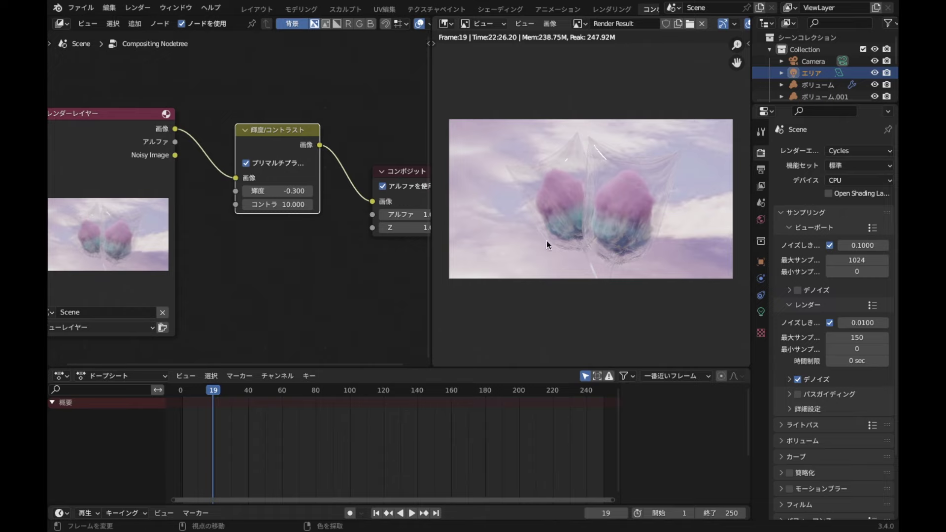
# Fit the composited Render Result in view and open the Image menu's save options
pyautogui.scroll(1, 552, 235)
pyautogui.scroll(3, 552, 235)
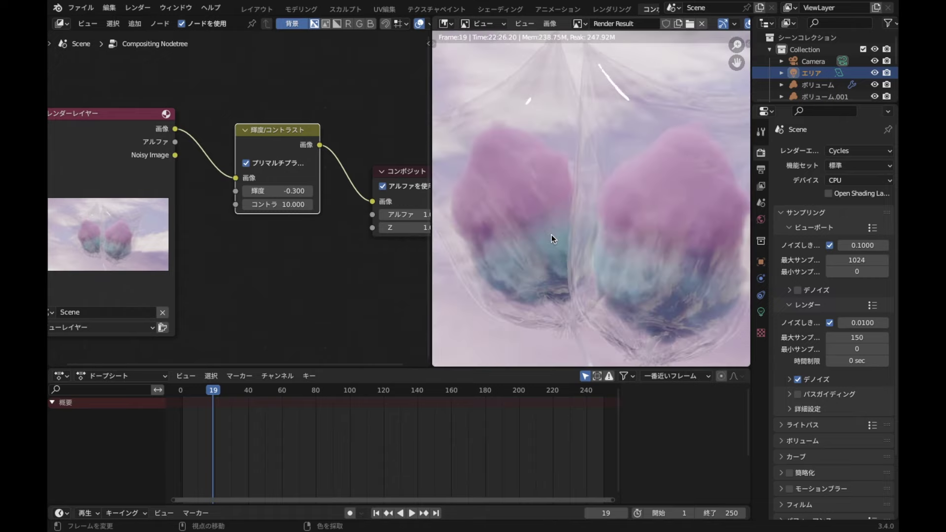
pyautogui.press('Home')
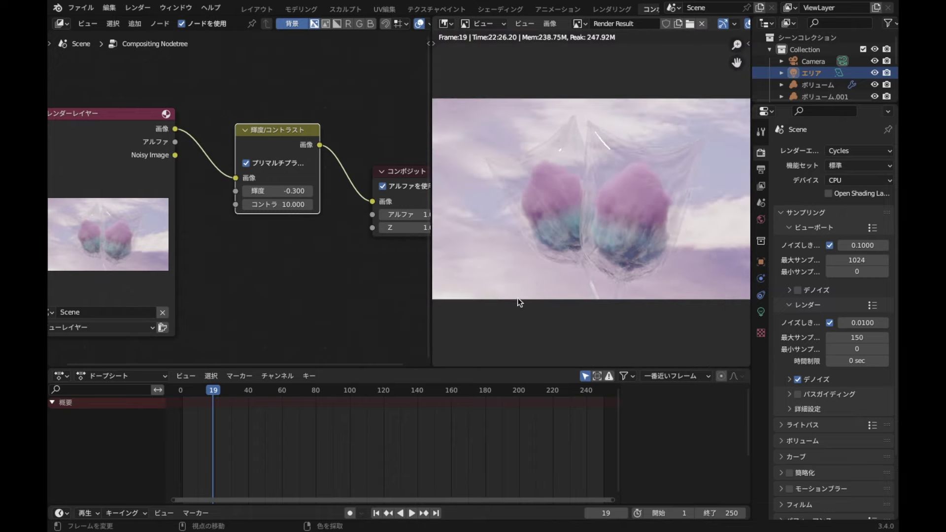
pyautogui.click(558, 26)
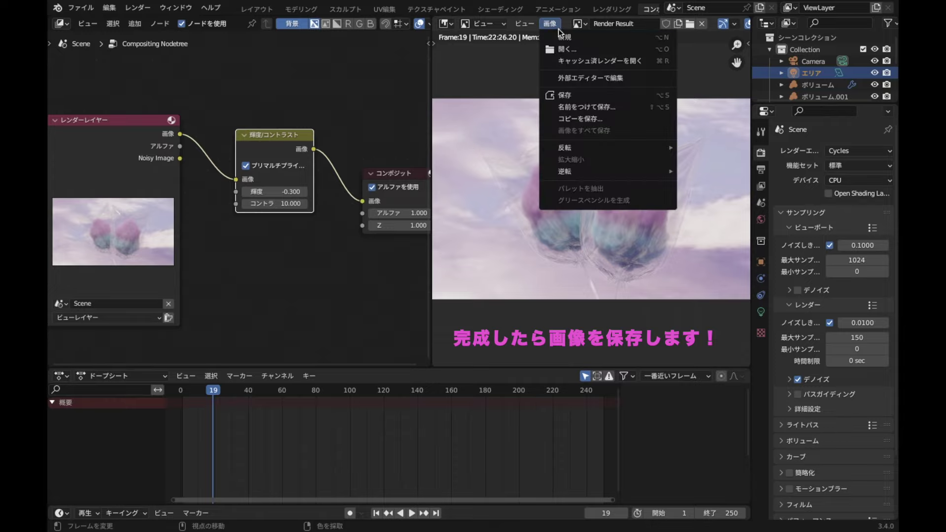